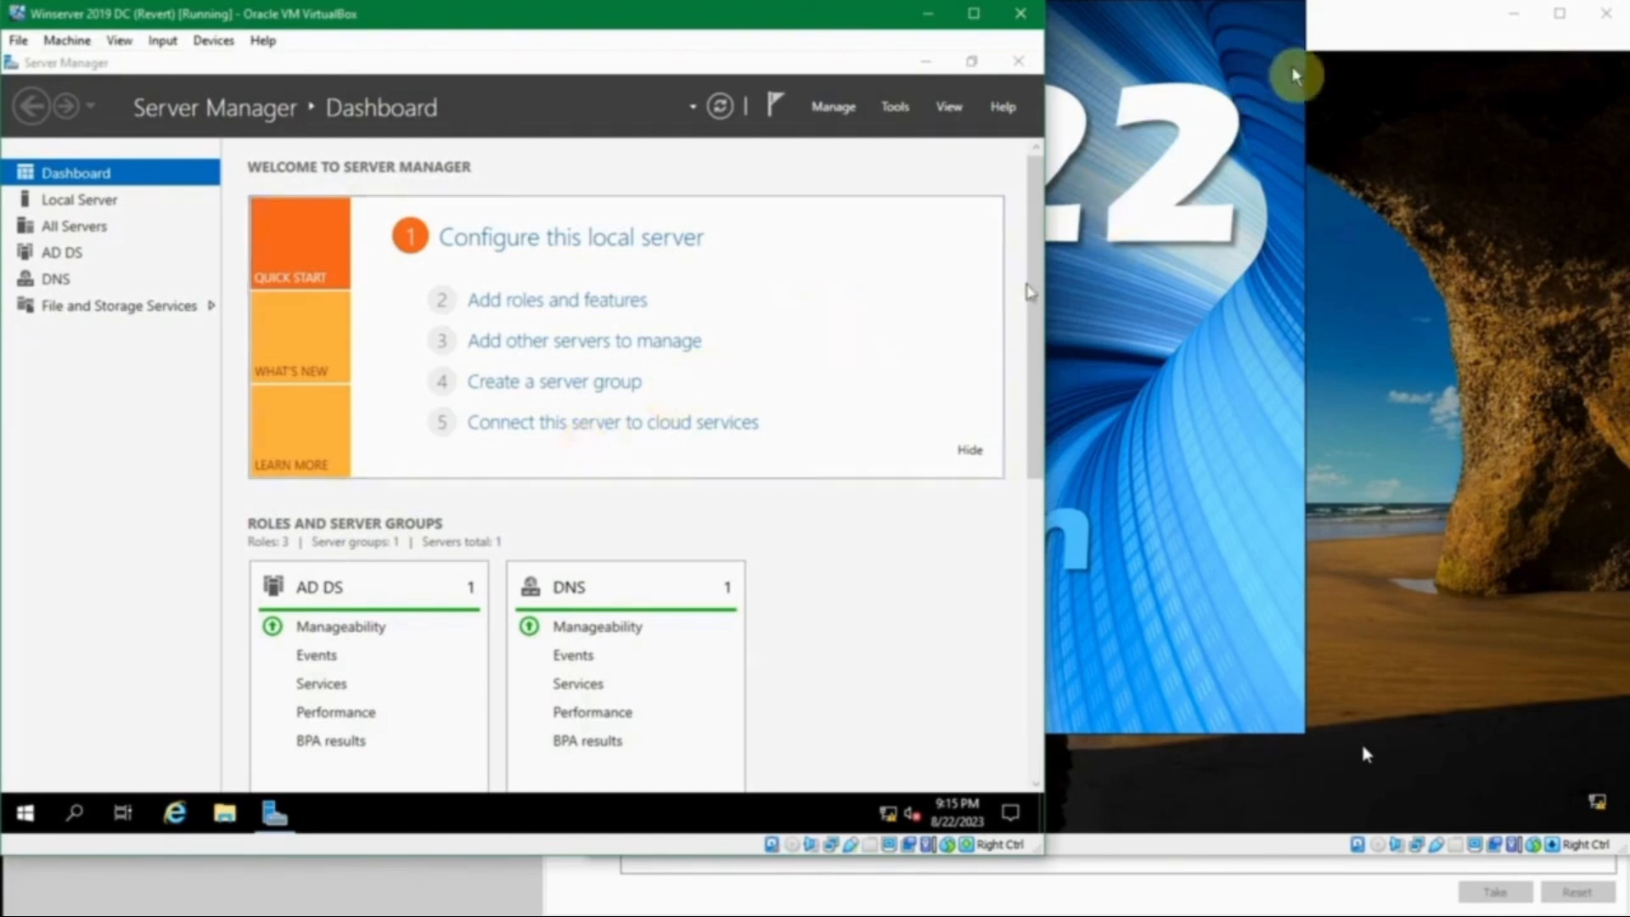
# Step: Open the Group Policy Management console on the domain controller from Server Manager
pyautogui.click(1339, 17)
pyautogui.click(463, 14)
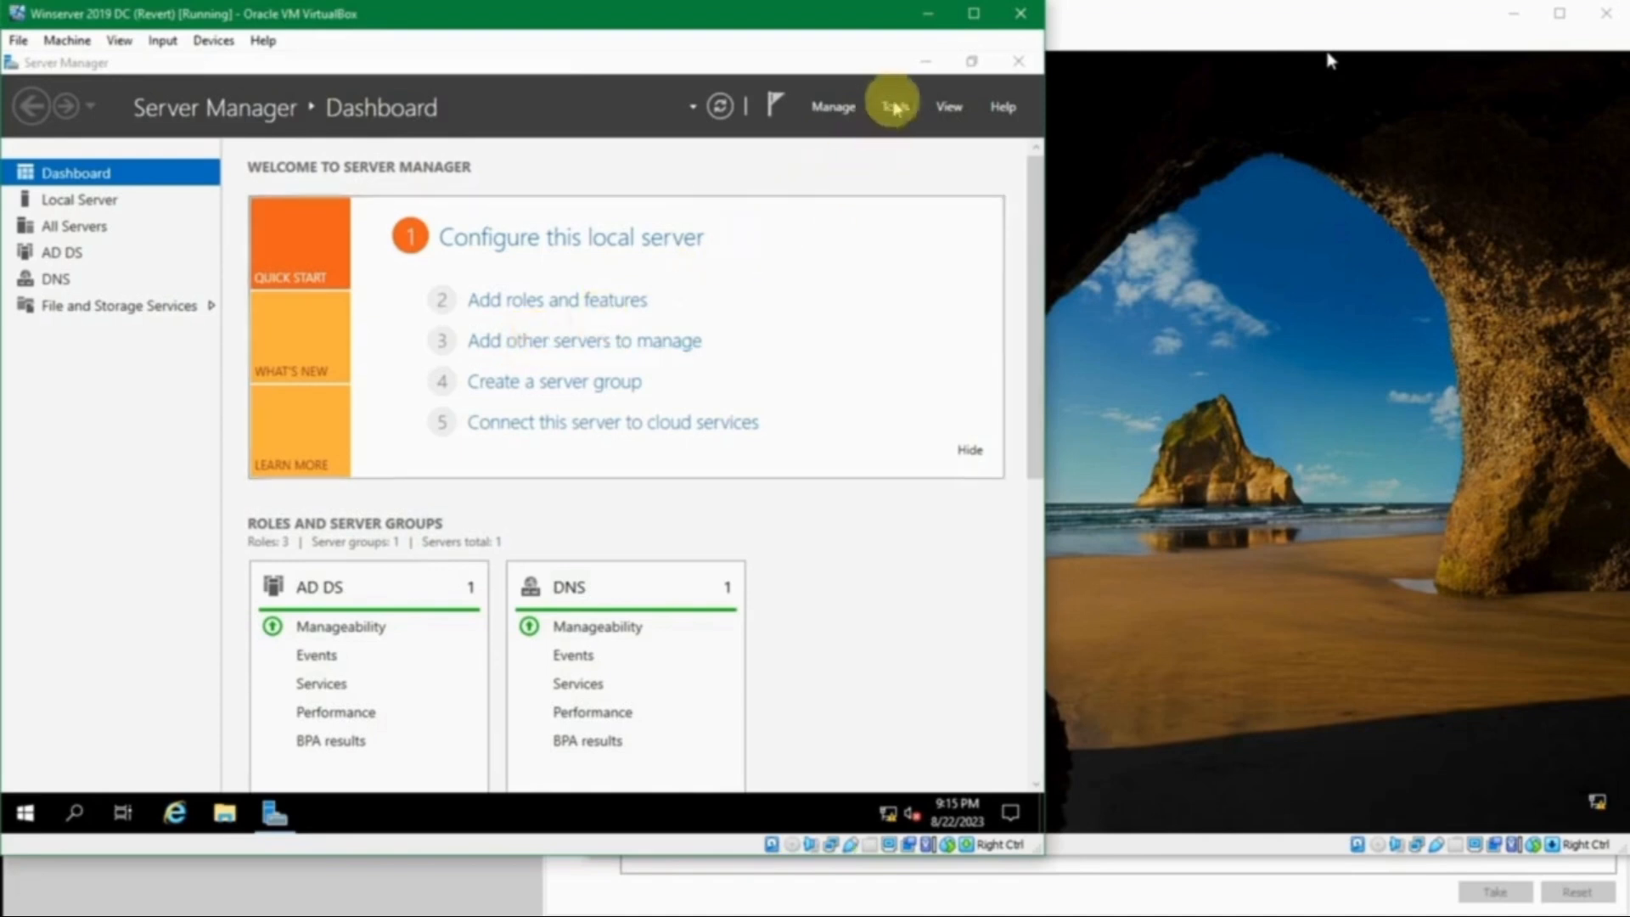
pyautogui.click(895, 108)
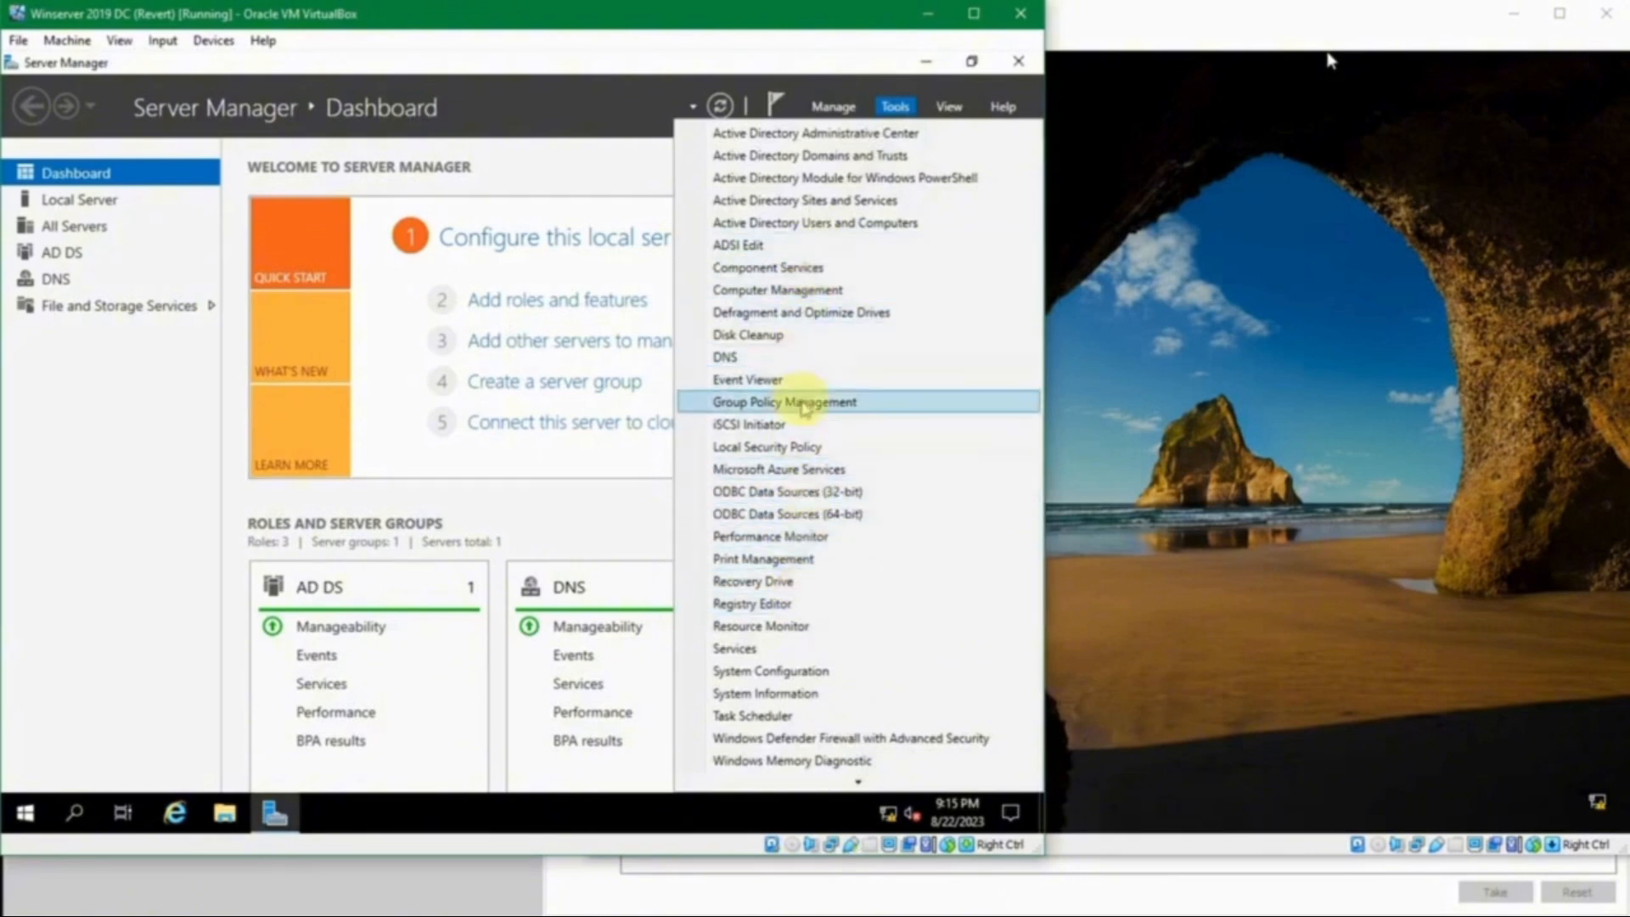
pyautogui.click(803, 404)
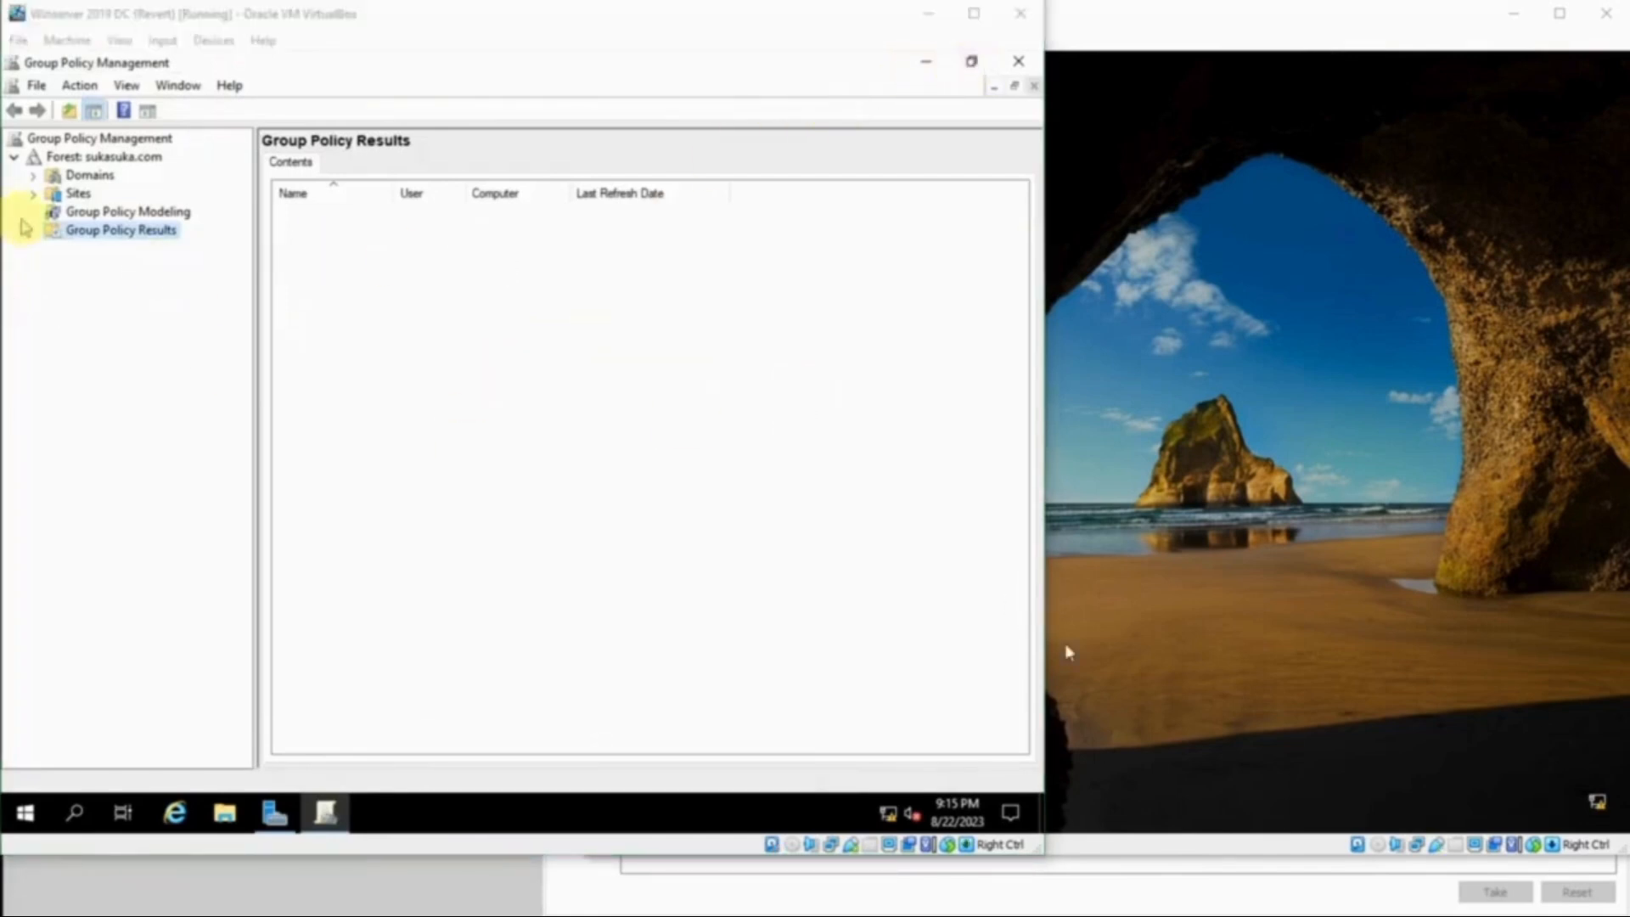
# Step: Expand the sukasuka.com domain in the forest and show its Group Policy Objects container
pyautogui.click(32, 174)
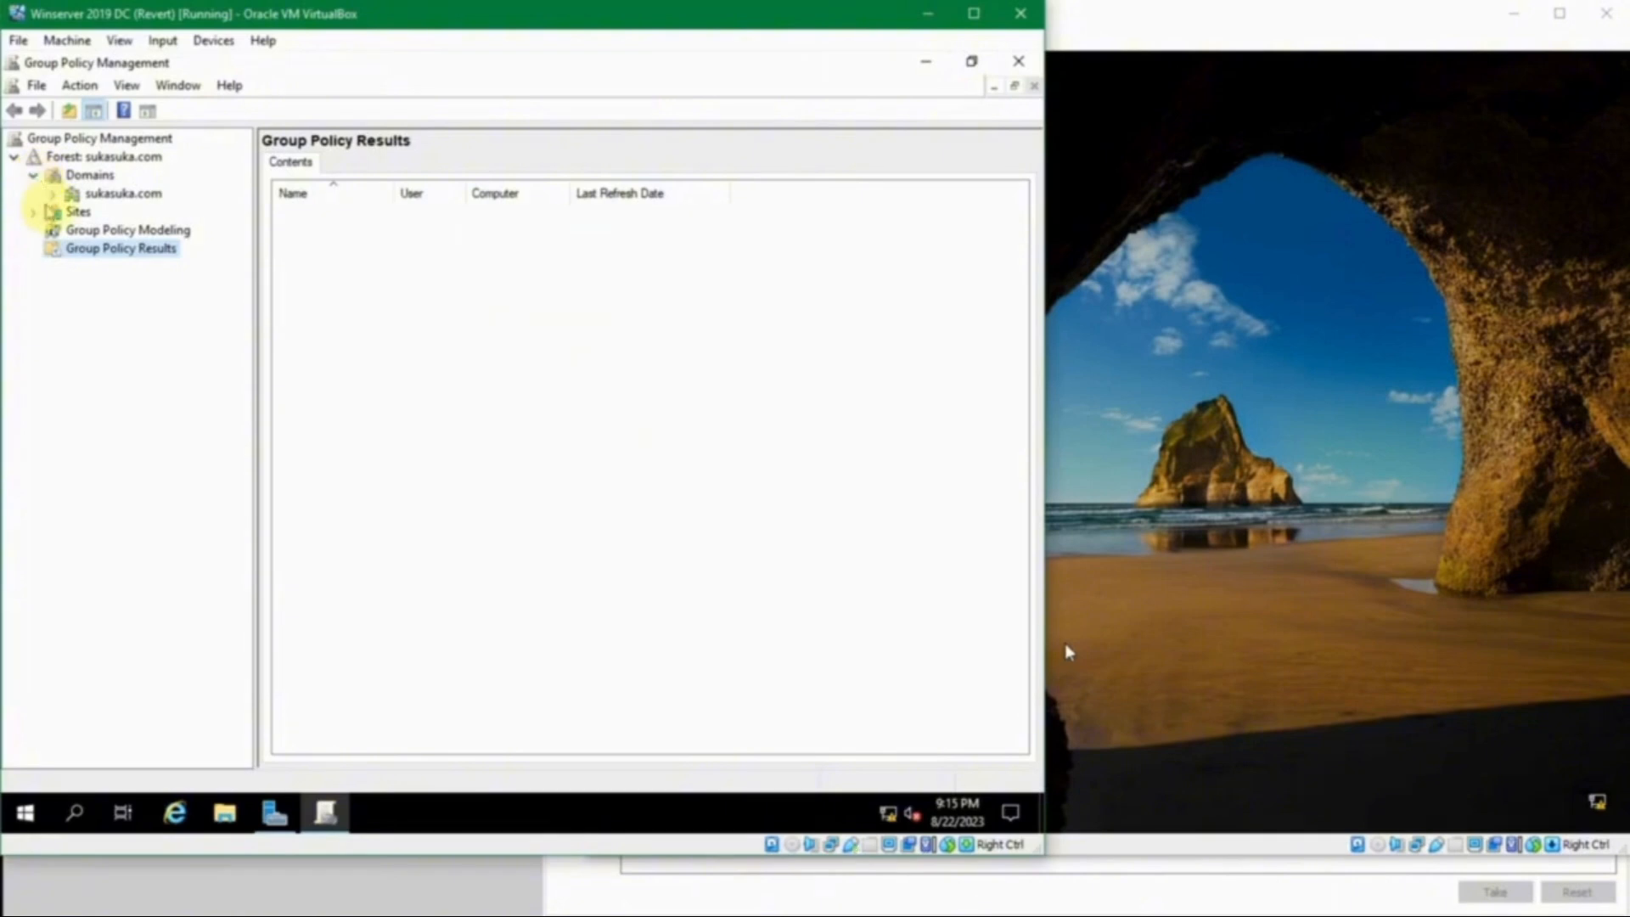
pyautogui.click(54, 210)
pyautogui.click(52, 194)
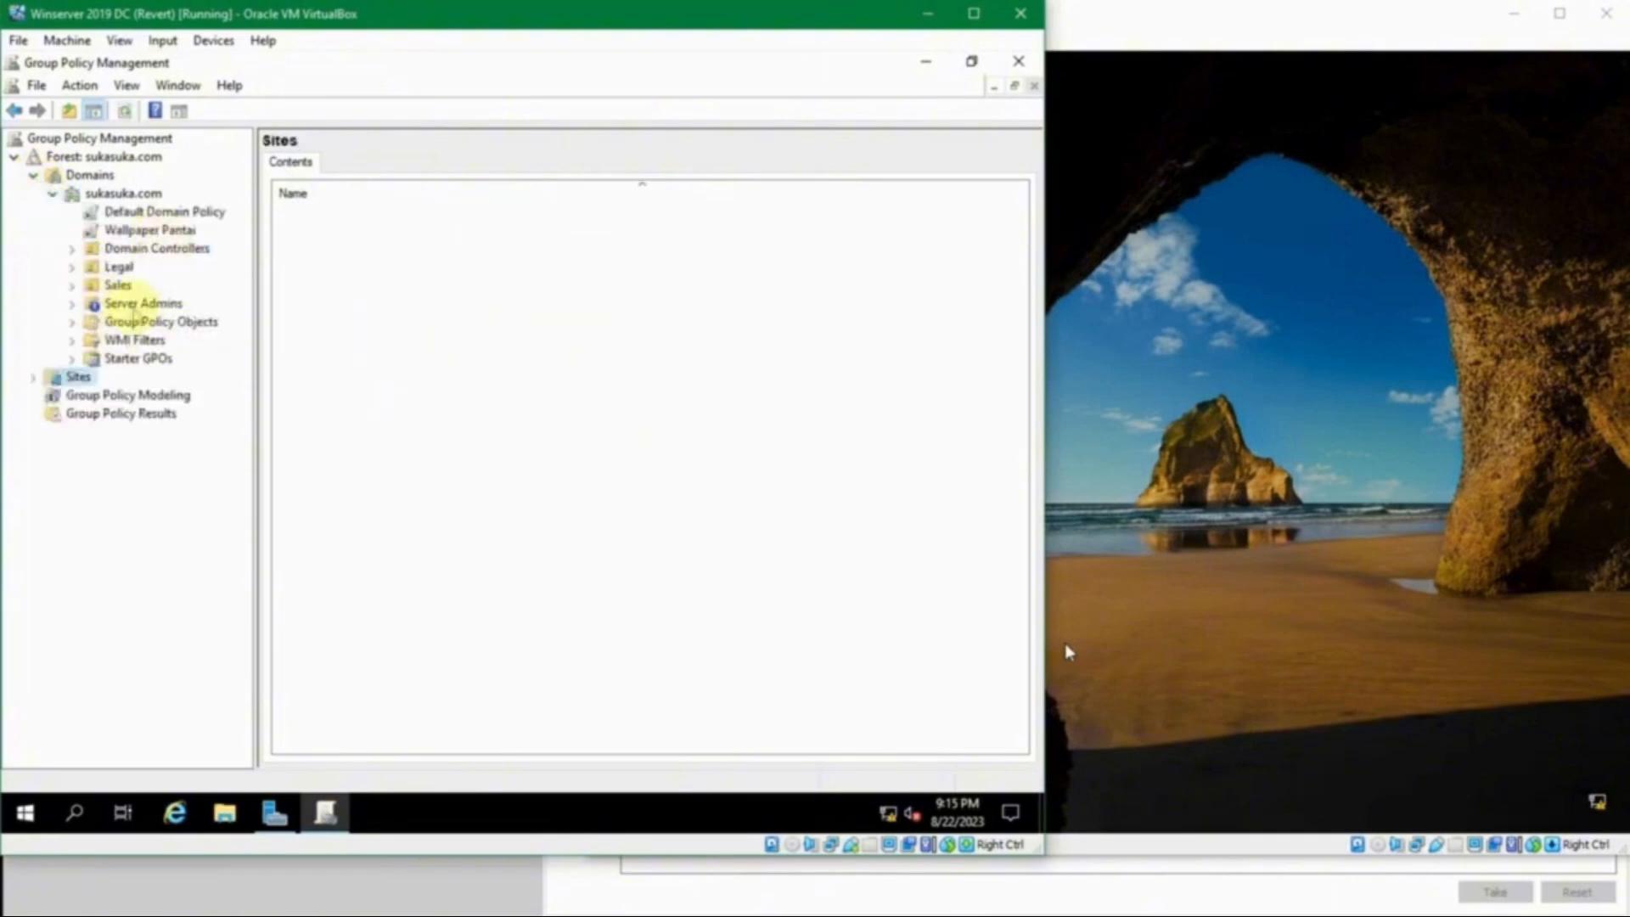
pyautogui.click(134, 323)
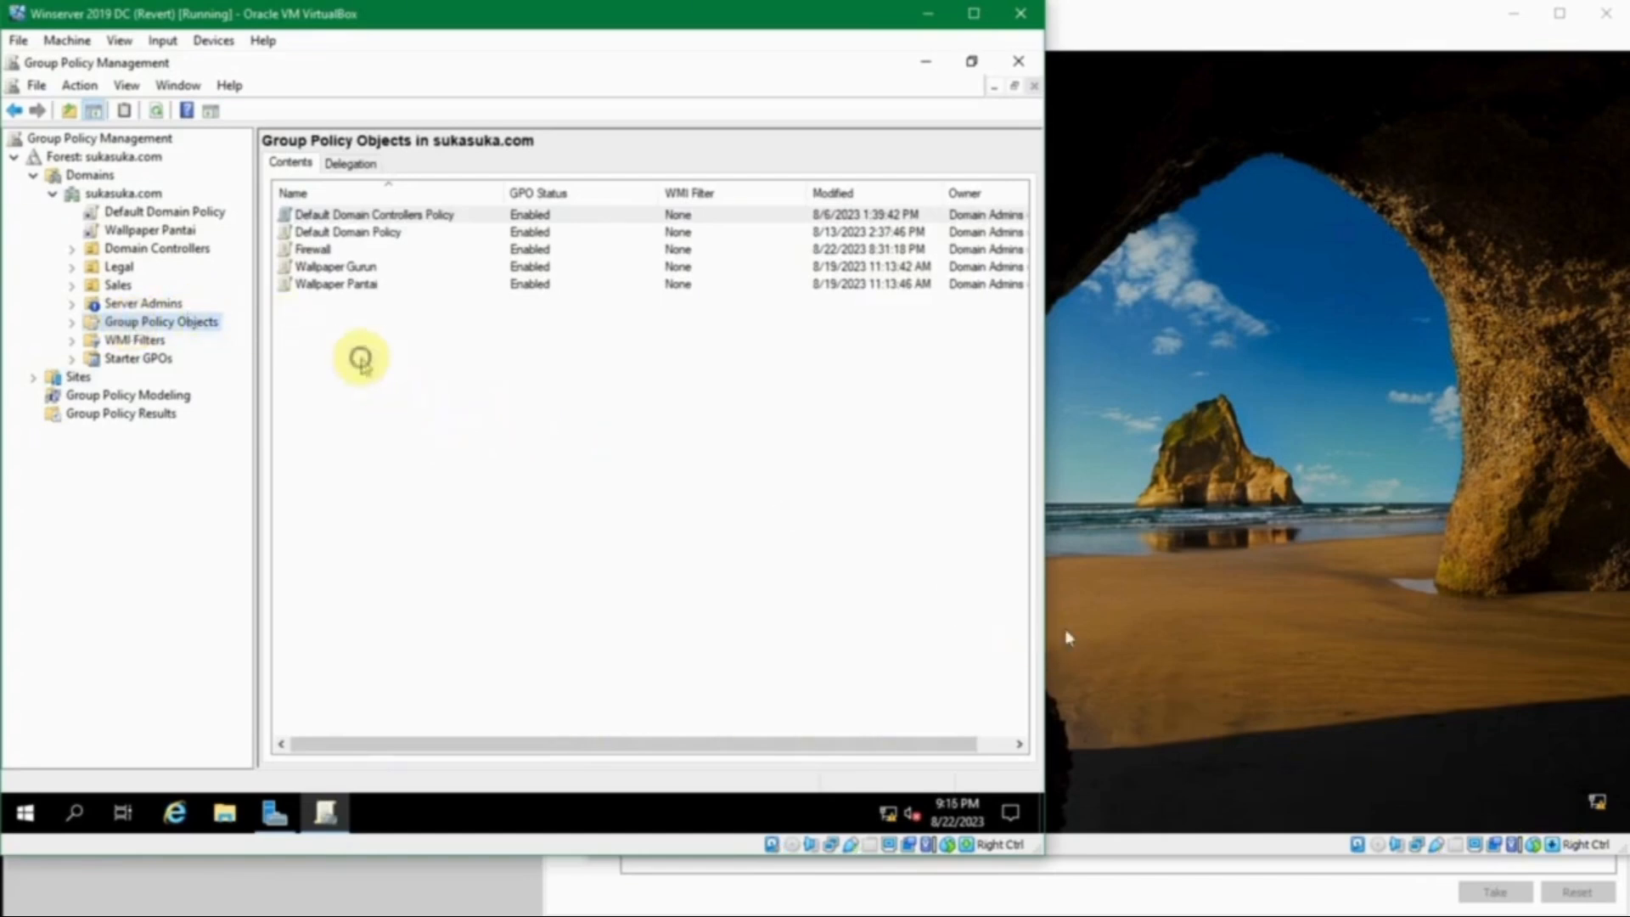
# Step: Create a new GPO named "Disable Firewall" without a source starter GPO
pyautogui.rightClick(362, 361)
pyautogui.click(409, 370)
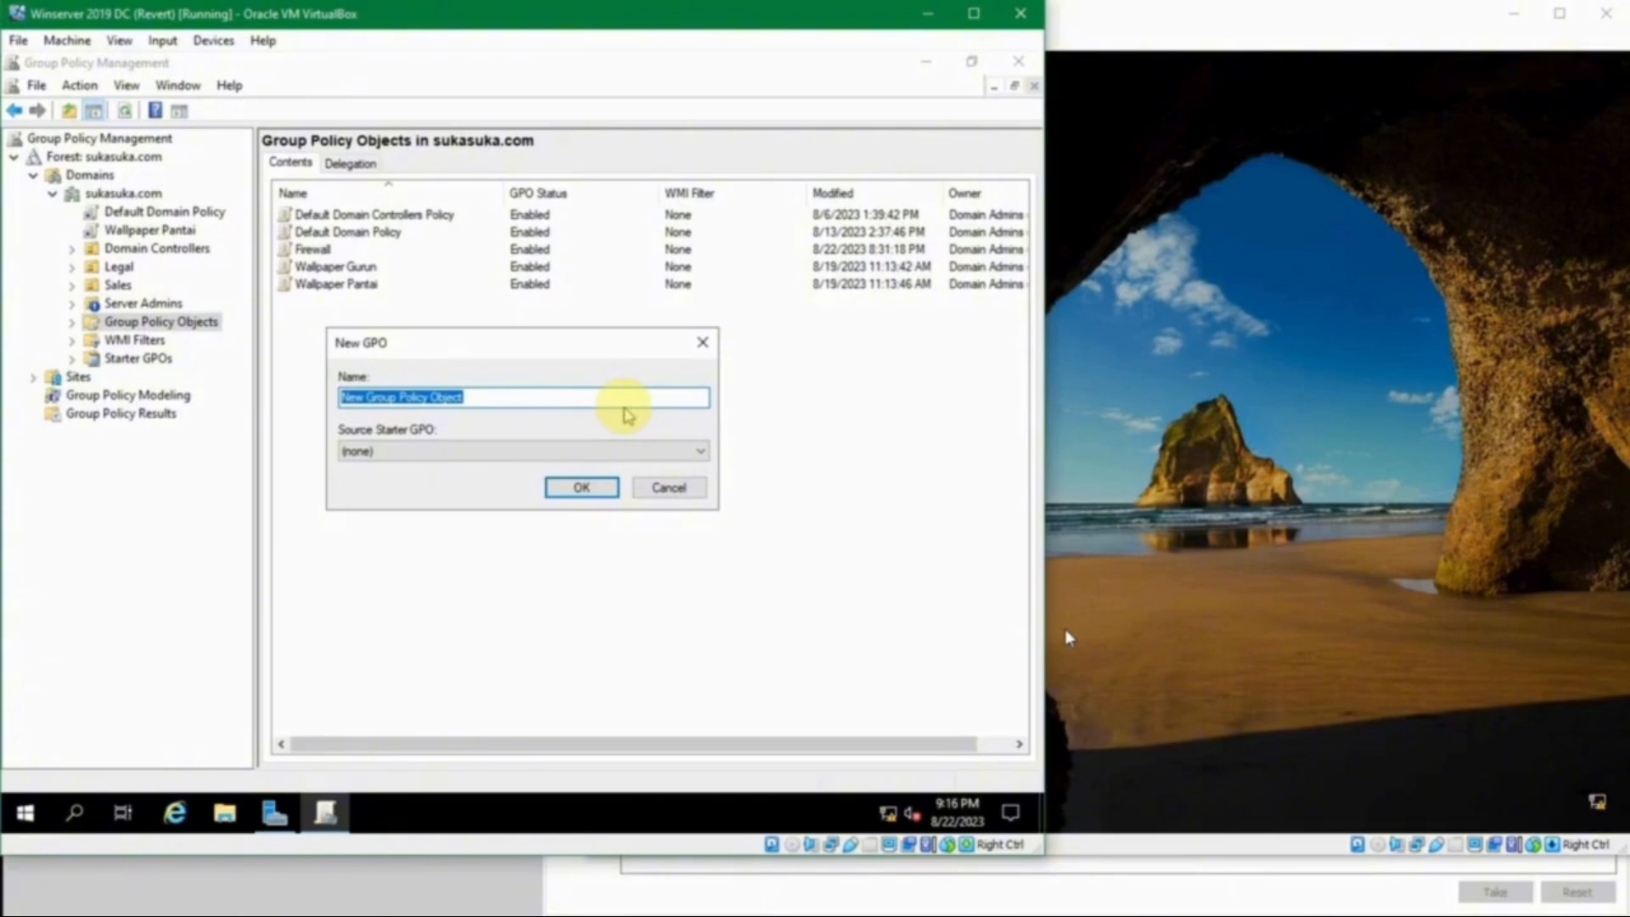
pyautogui.write('Disable Firewall')
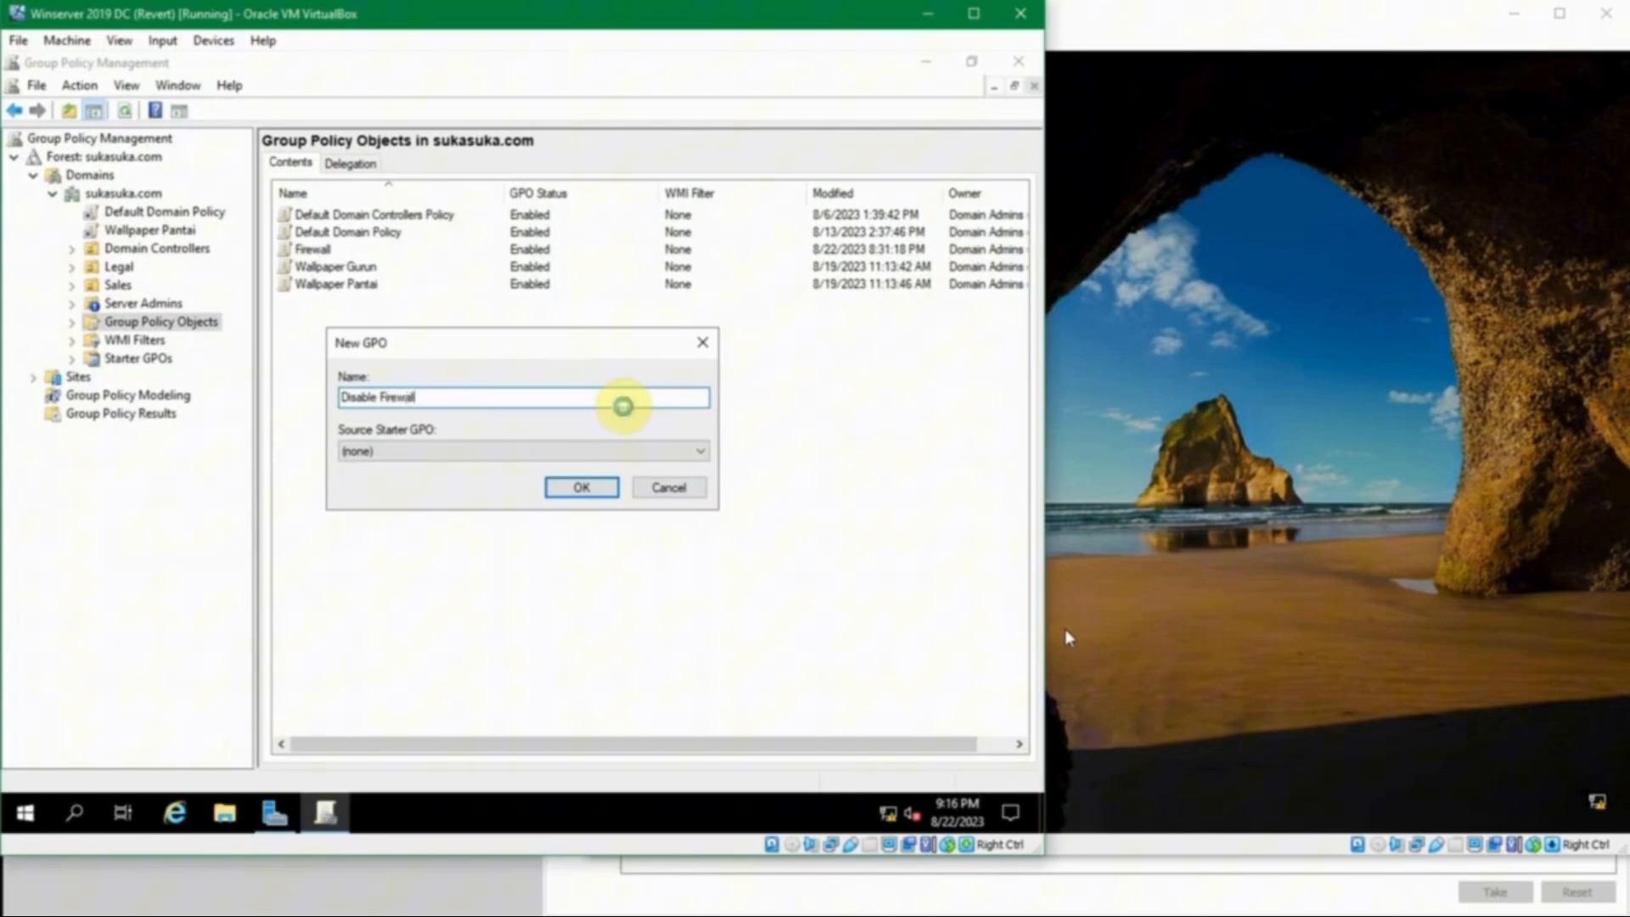
pyautogui.press('Return')
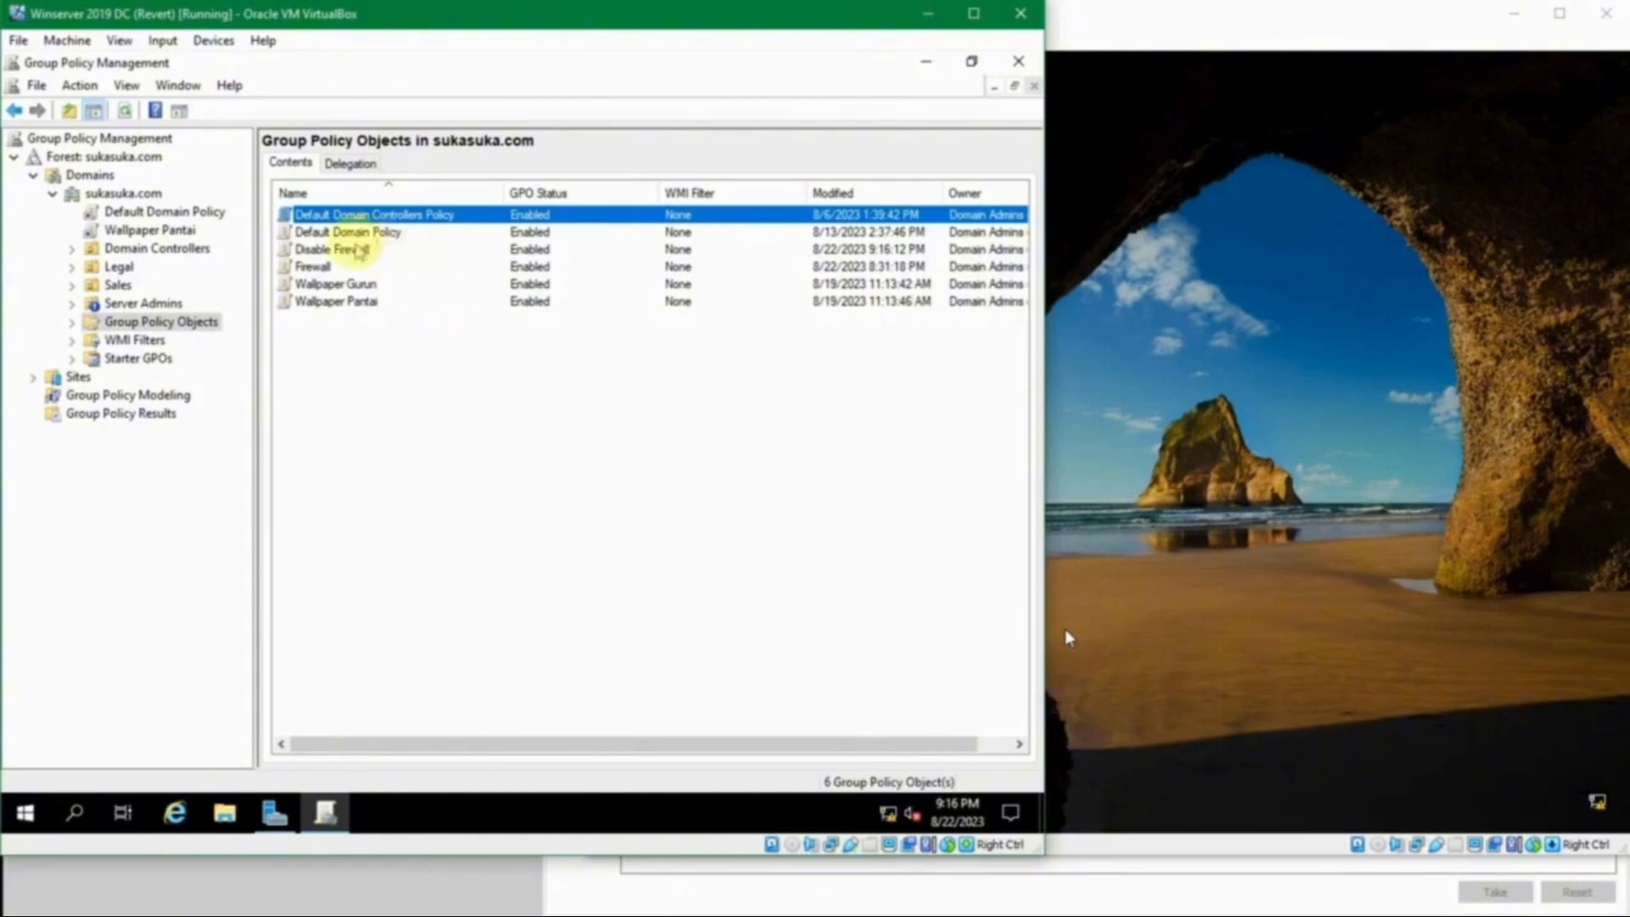
# Step: Open the Disable Firewall GPO for editing and maximize the editor window
pyautogui.rightClick(346, 250)
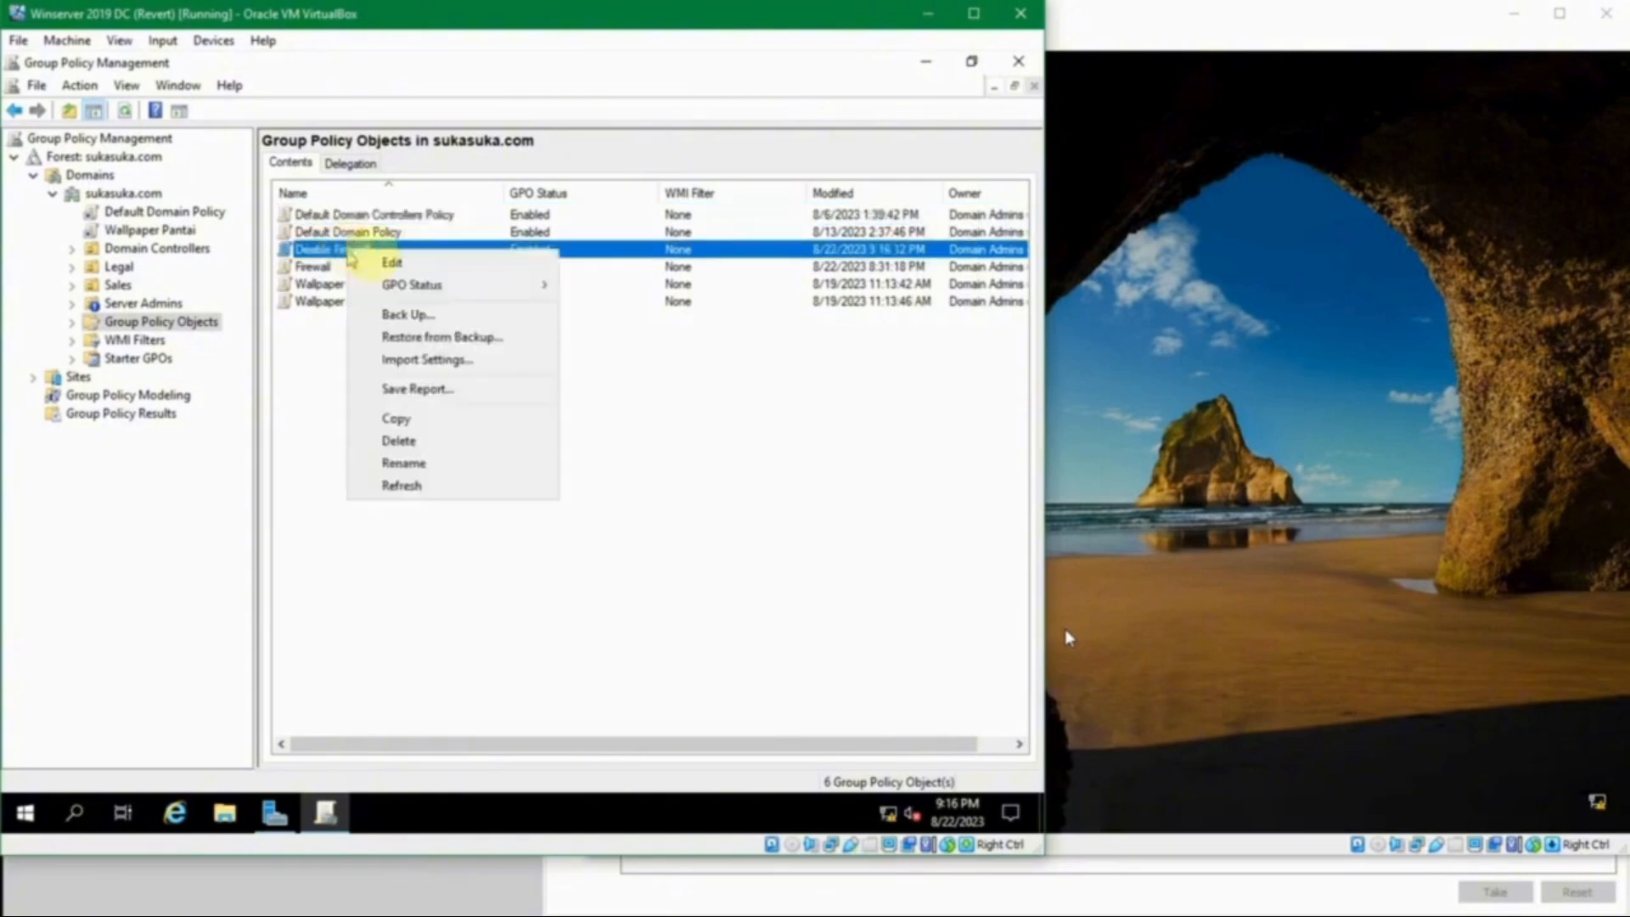
pyautogui.click(386, 258)
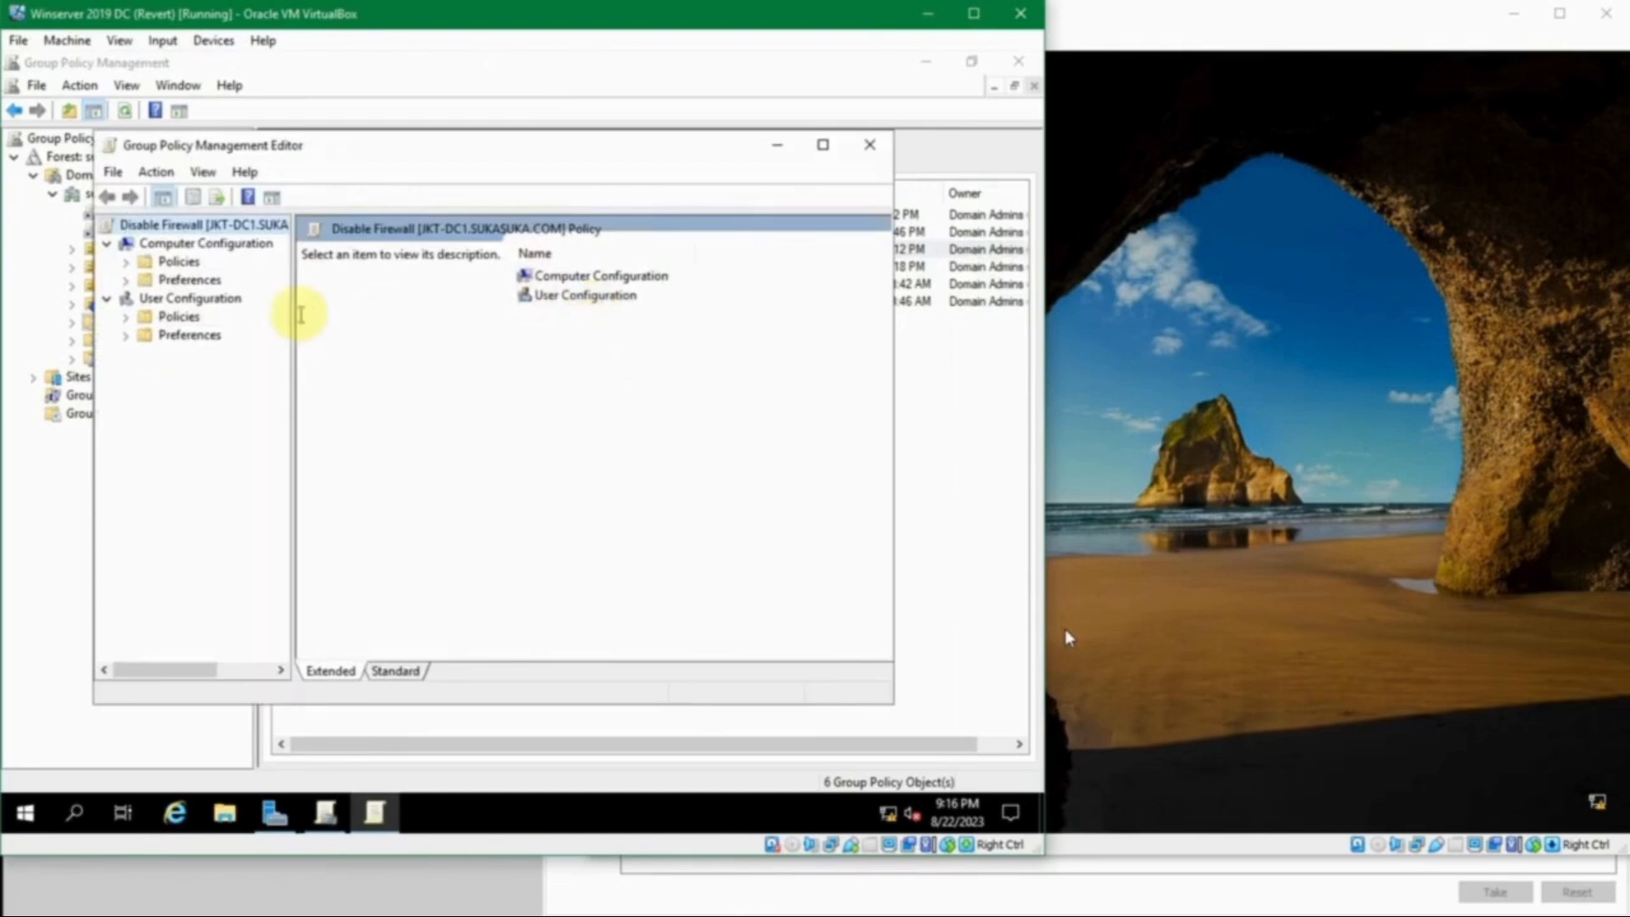
pyautogui.click(836, 153)
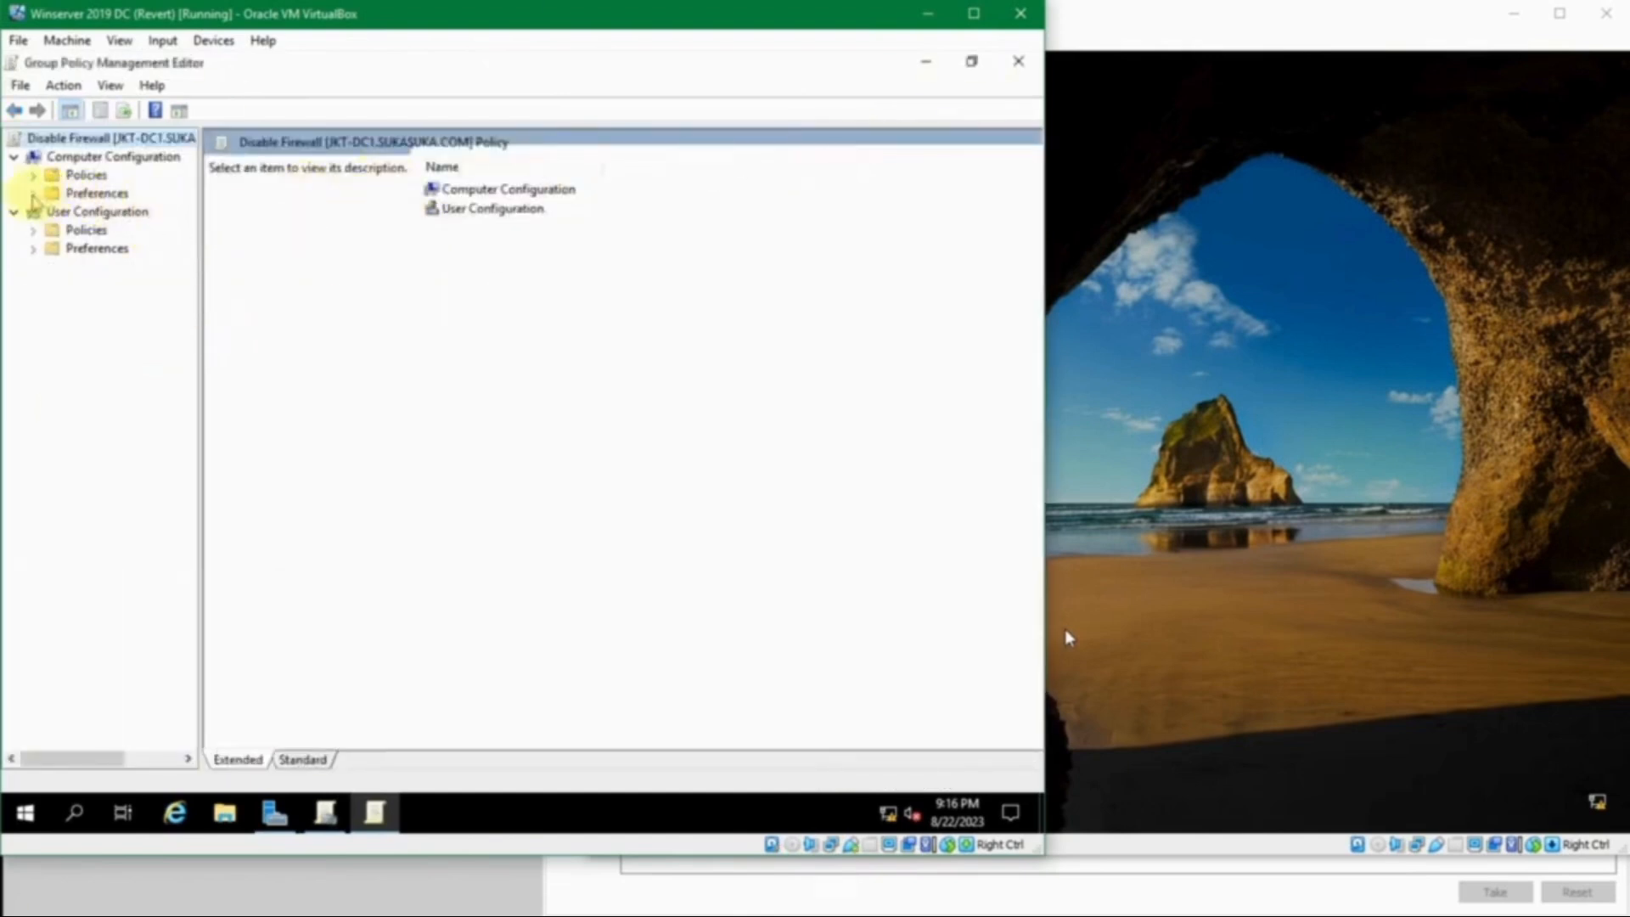
# Step: Expand Computer Configuration > Policies > Windows Settings > Security Settings down to the rule nodes under Windows Defender Firewall with Advanced Security
pyautogui.click(34, 195)
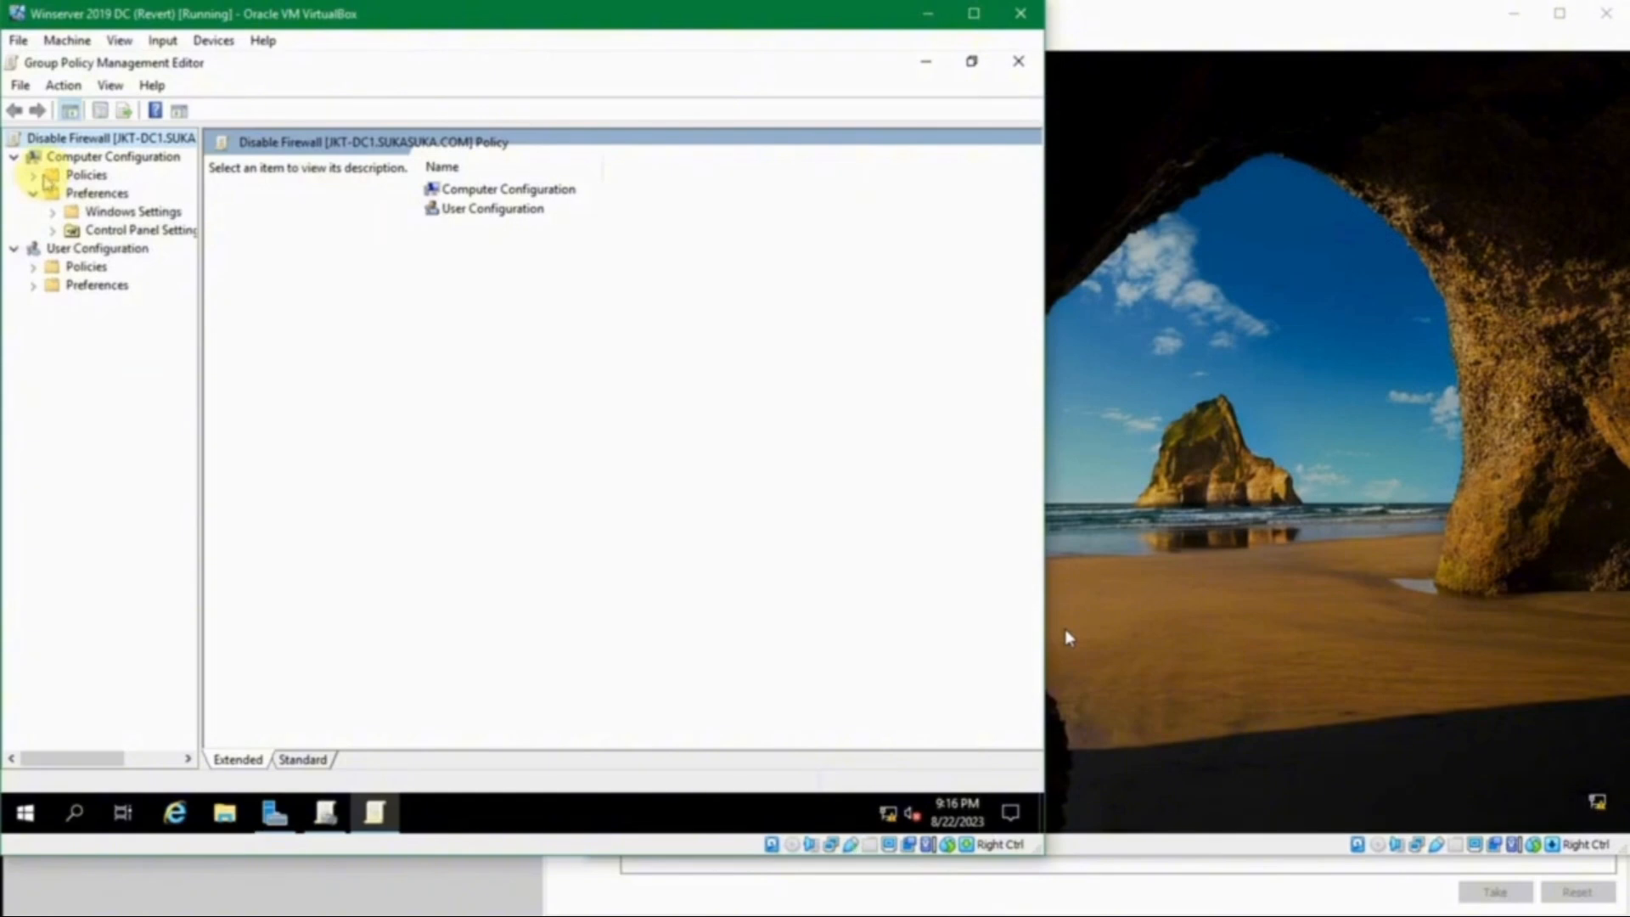
pyautogui.click(34, 176)
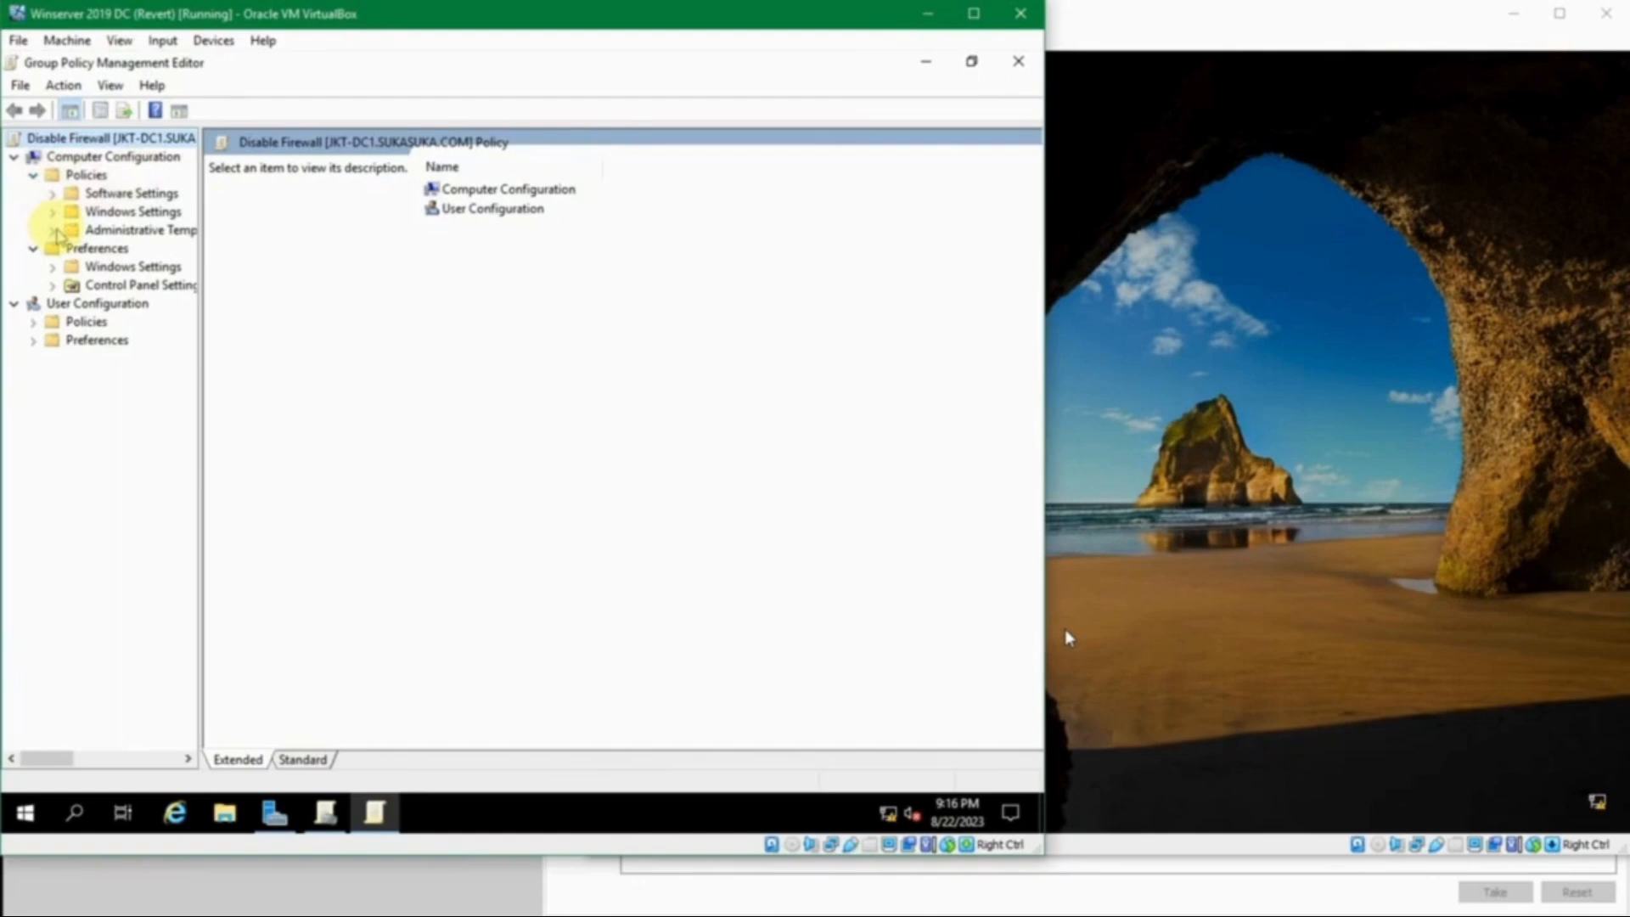
pyautogui.click(1068, 594)
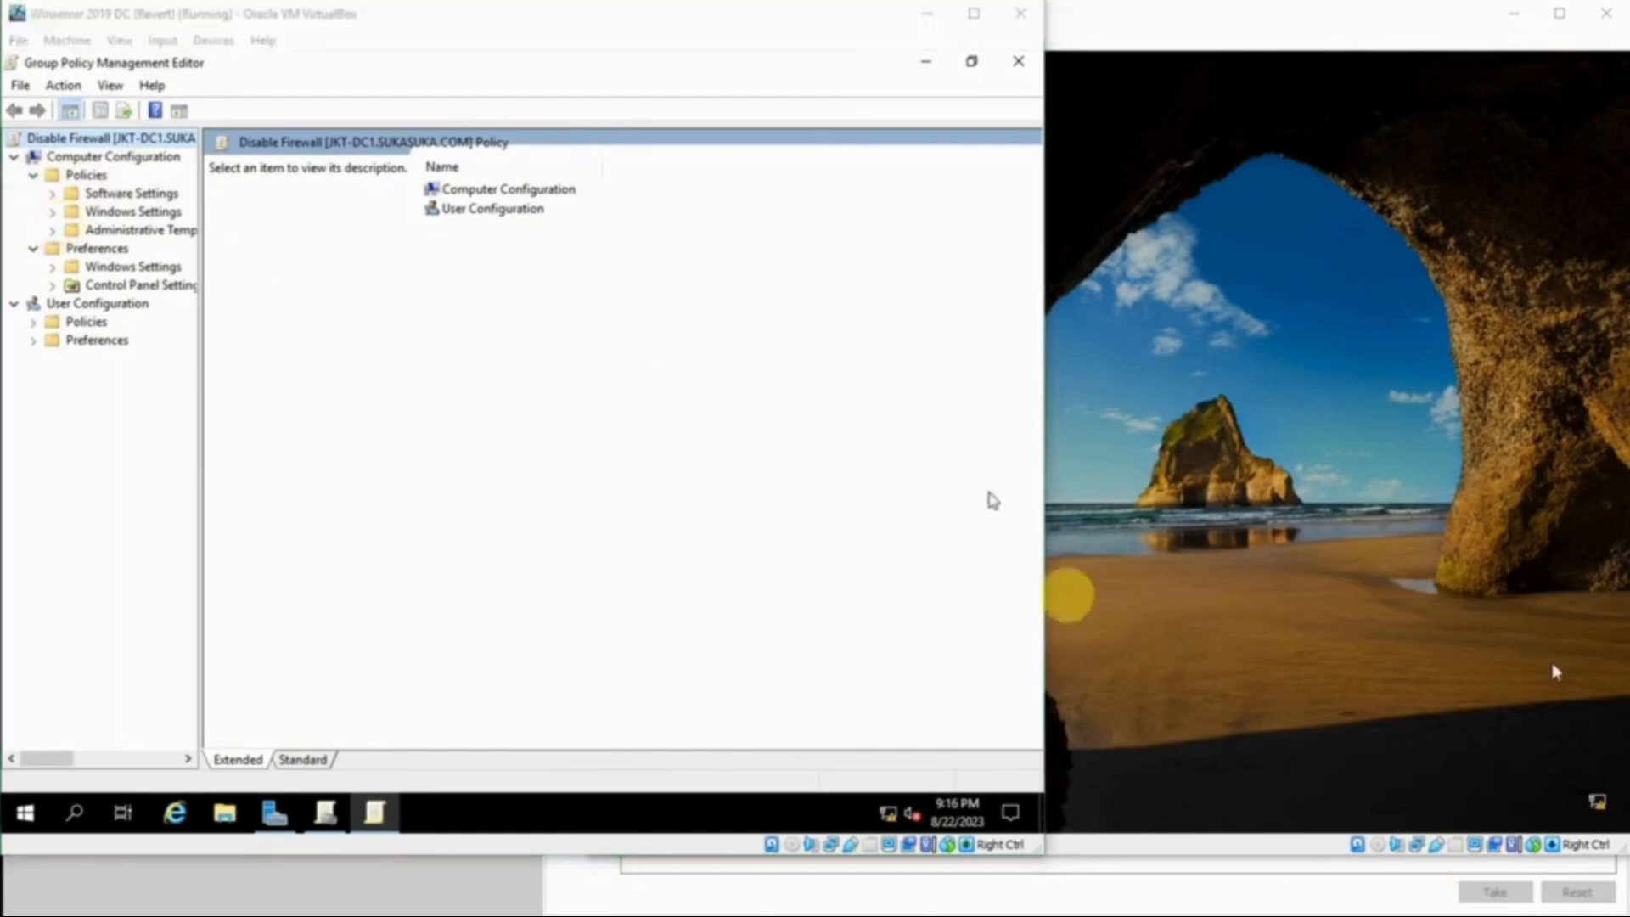
pyautogui.click(52, 212)
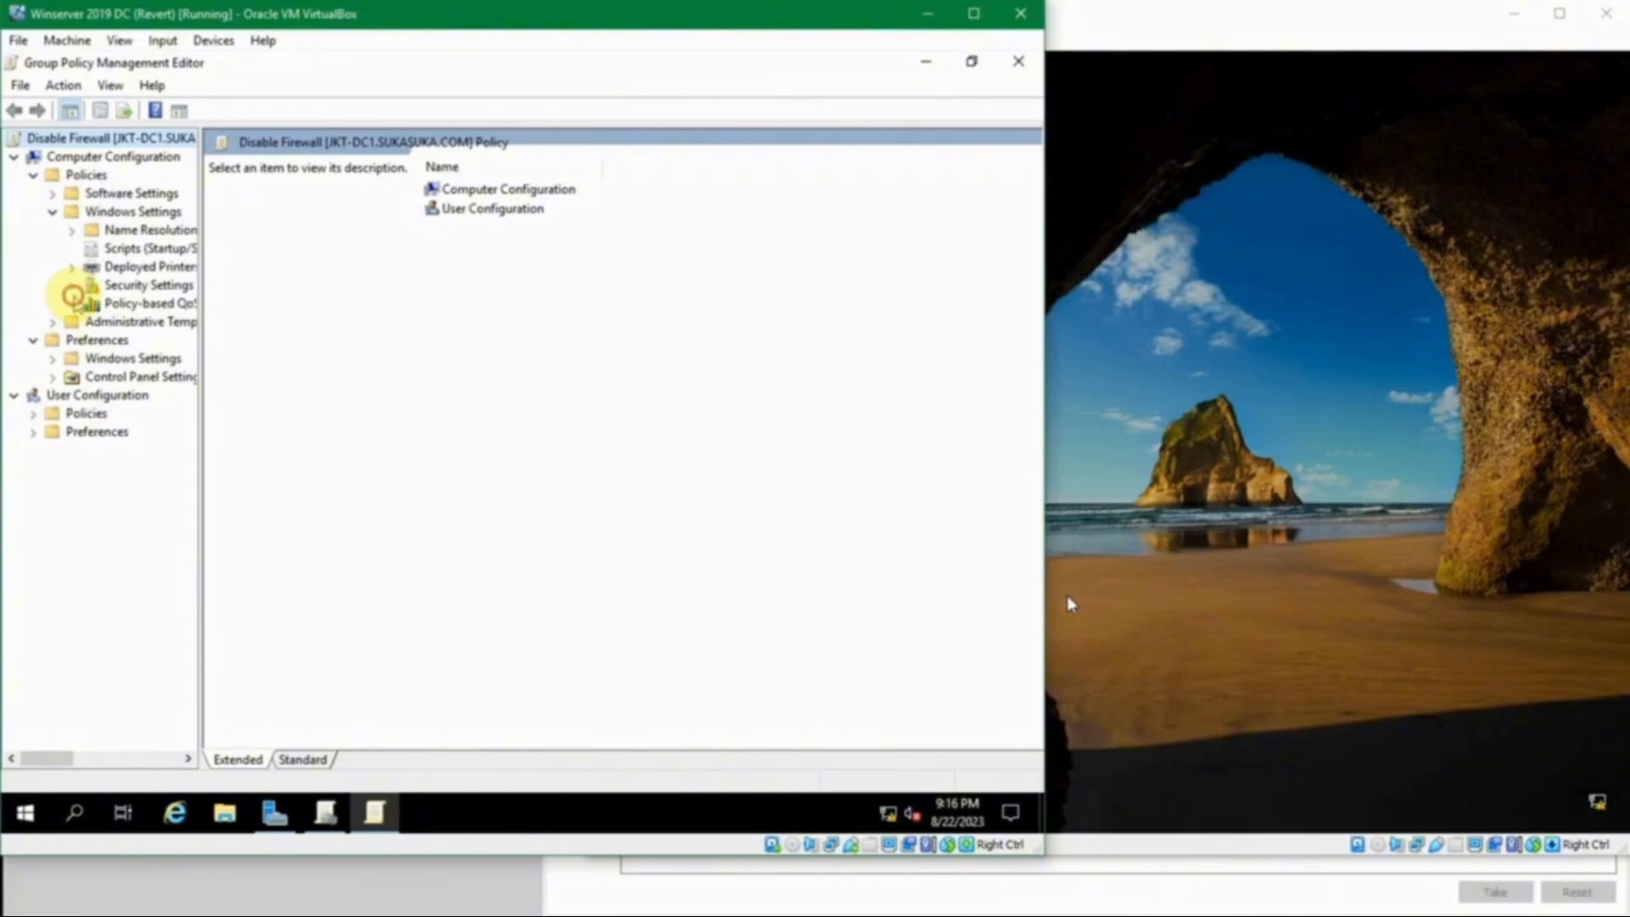
pyautogui.click(71, 285)
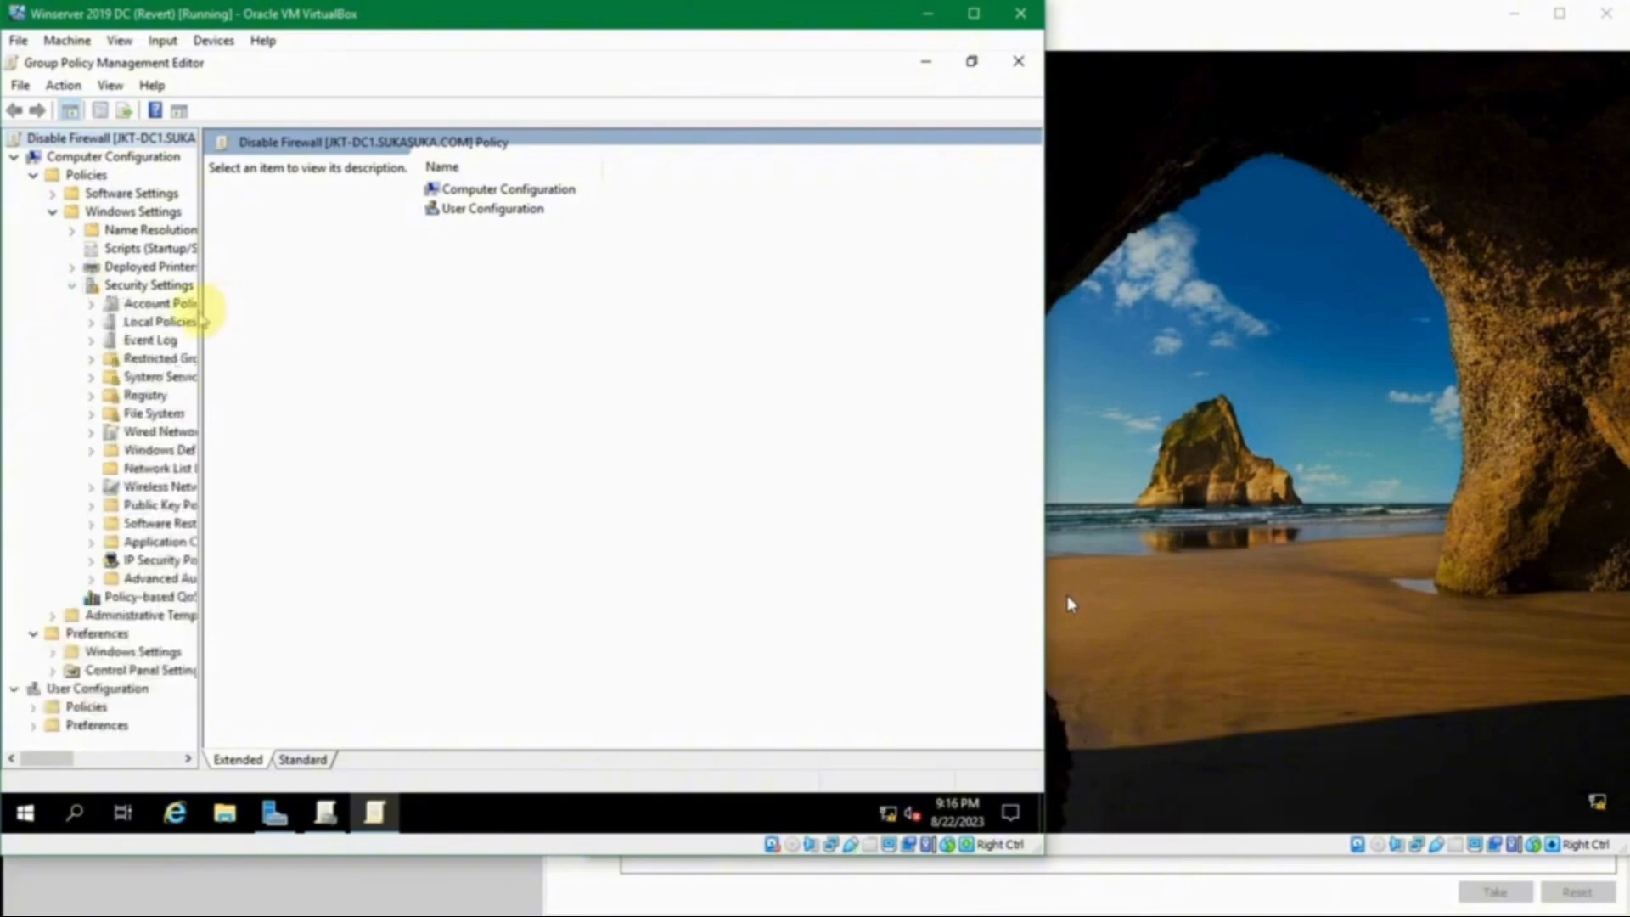
pyautogui.moveTo(203, 320); pyautogui.dragTo(386, 339)
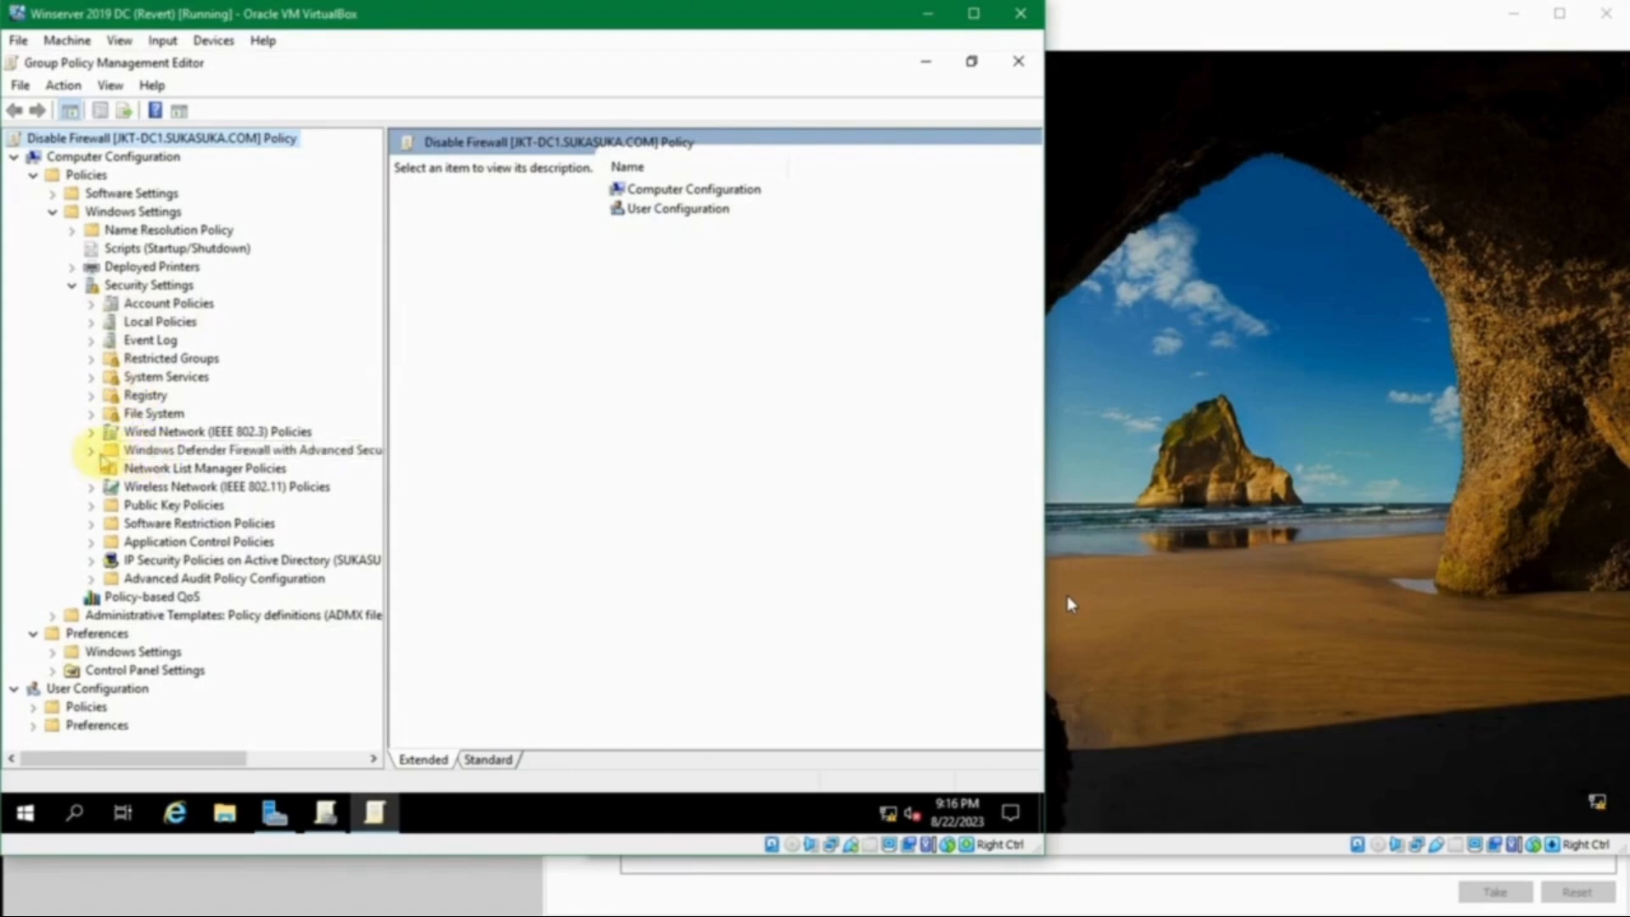
pyautogui.click(90, 450)
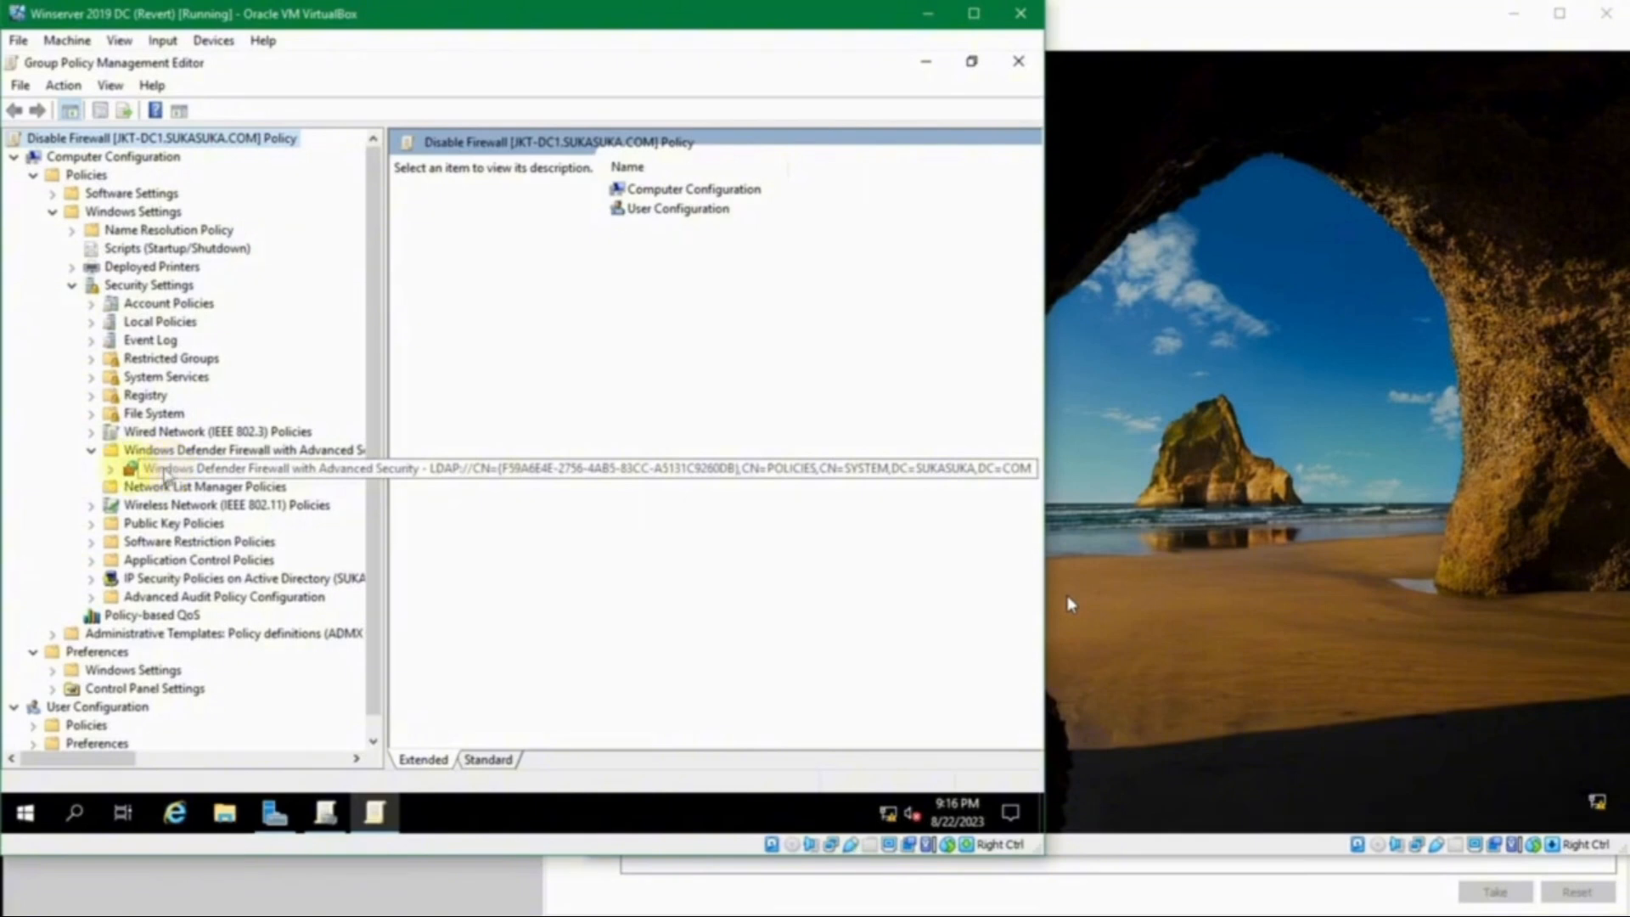
pyautogui.click(111, 469)
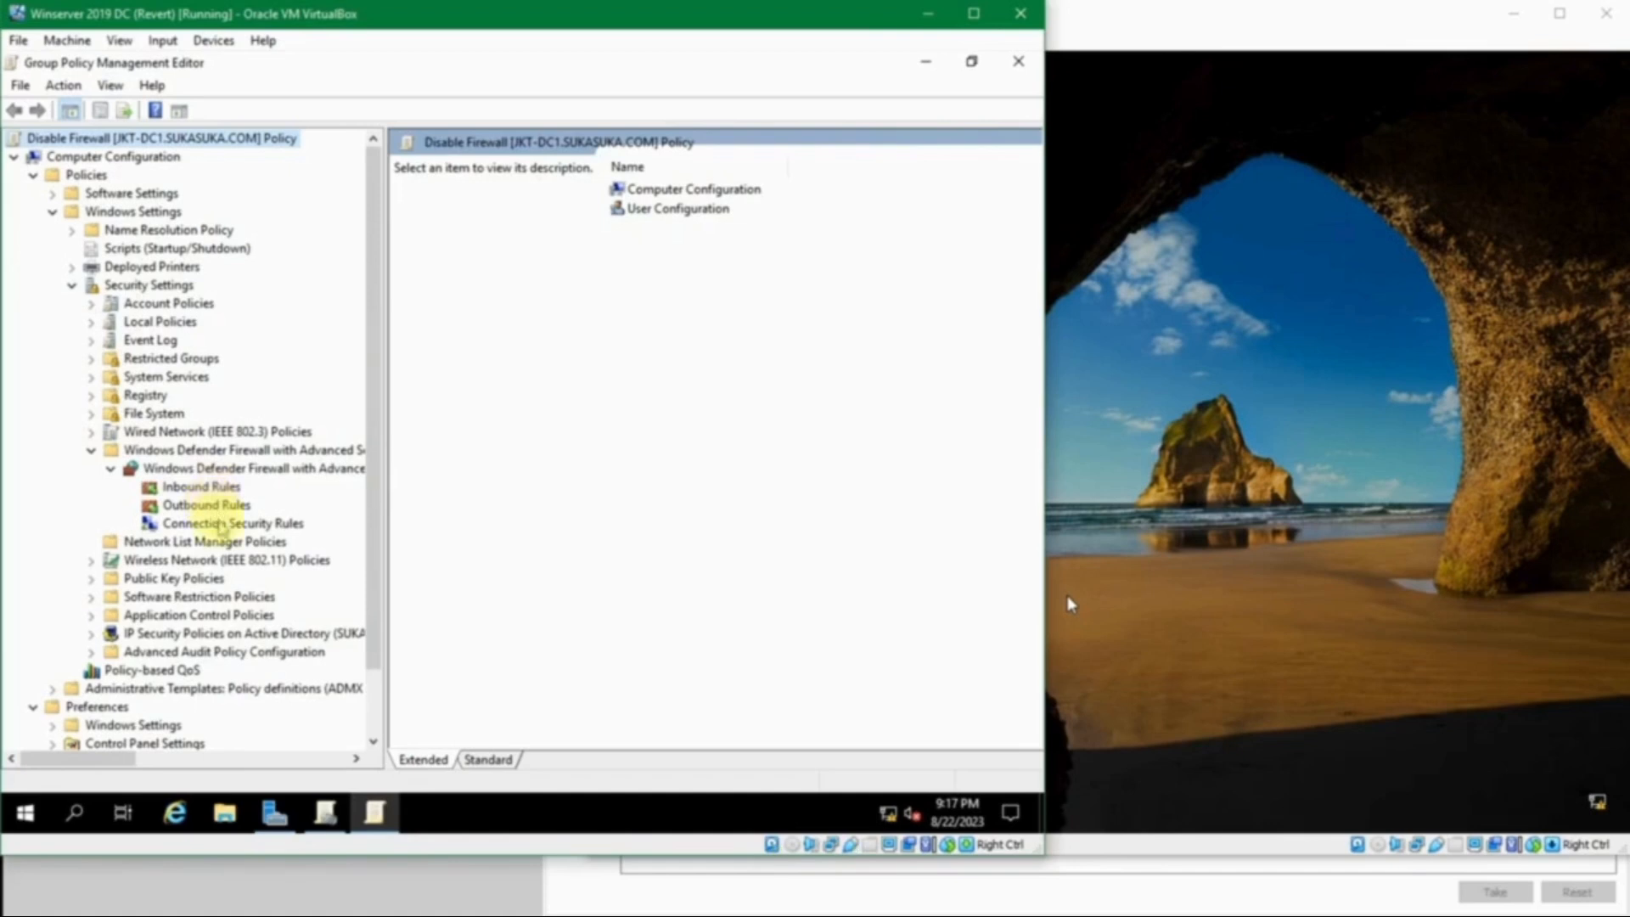
# Step: View the inbound, outbound and connection security rules of the Disable Firewall policy
pyautogui.click(219, 525)
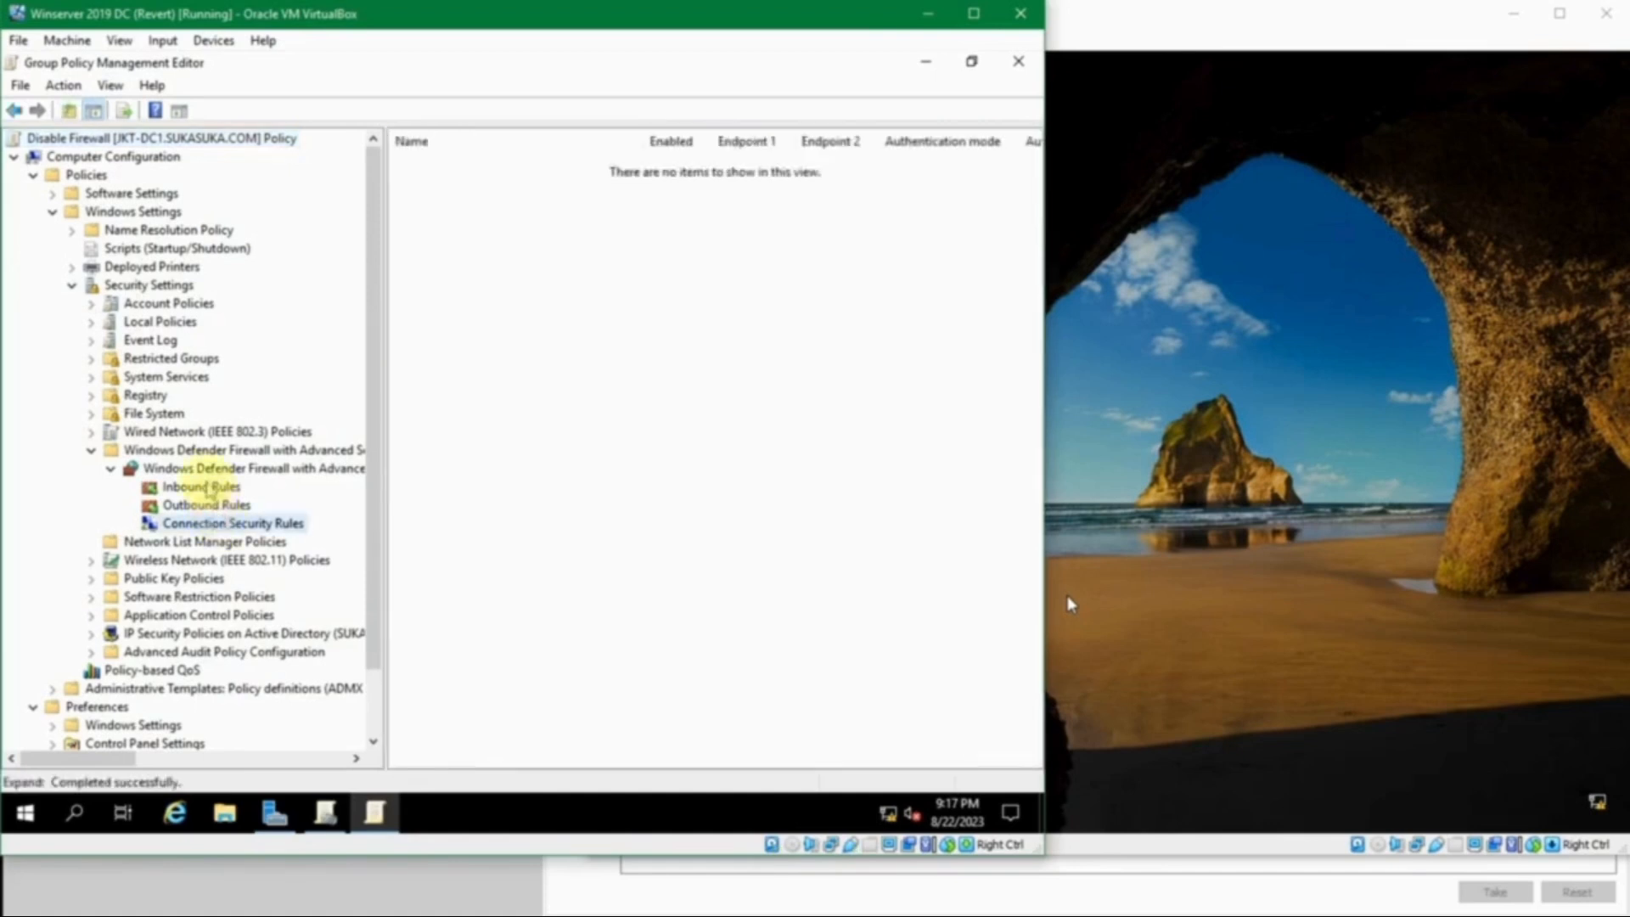
pyautogui.click(210, 489)
pyautogui.click(208, 506)
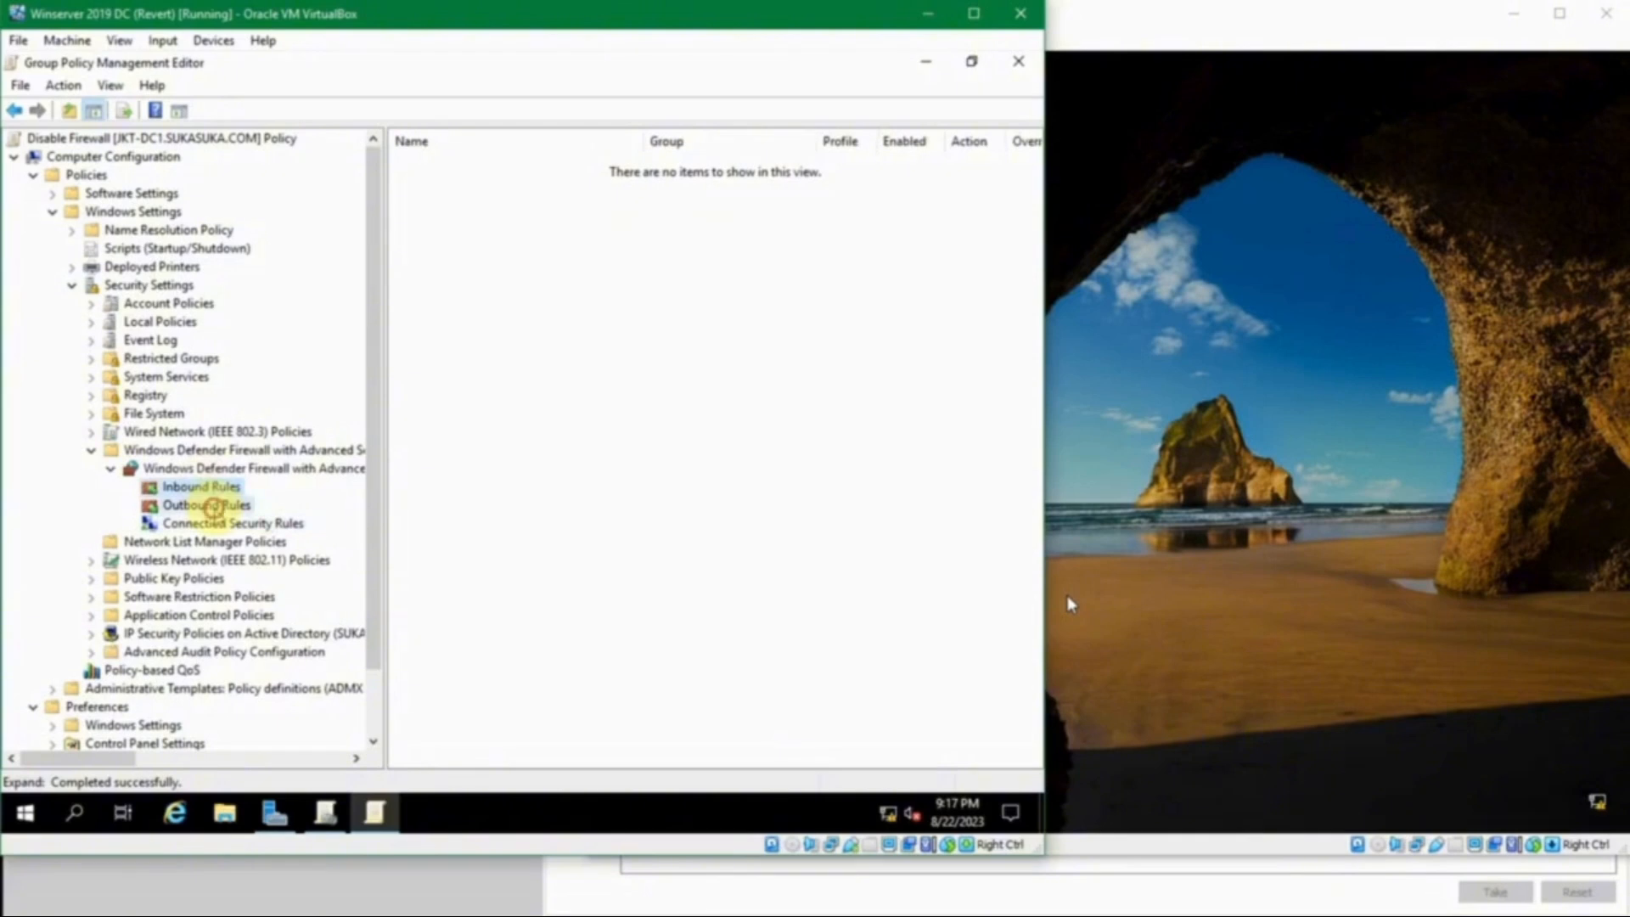
pyautogui.click(218, 524)
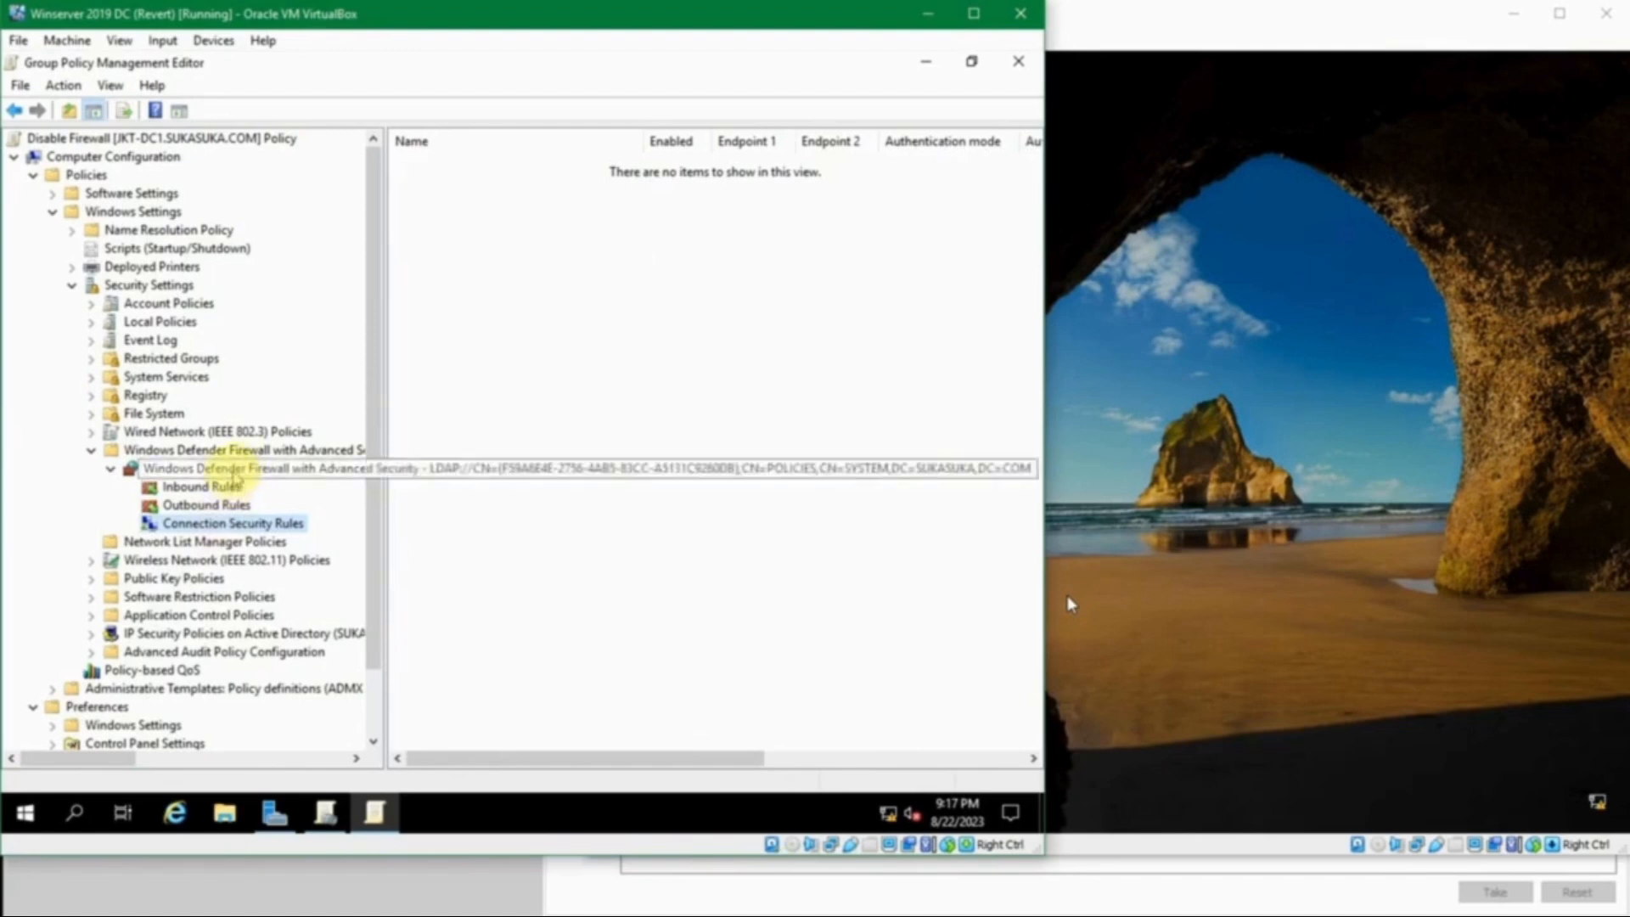
pyautogui.rightClick(235, 472)
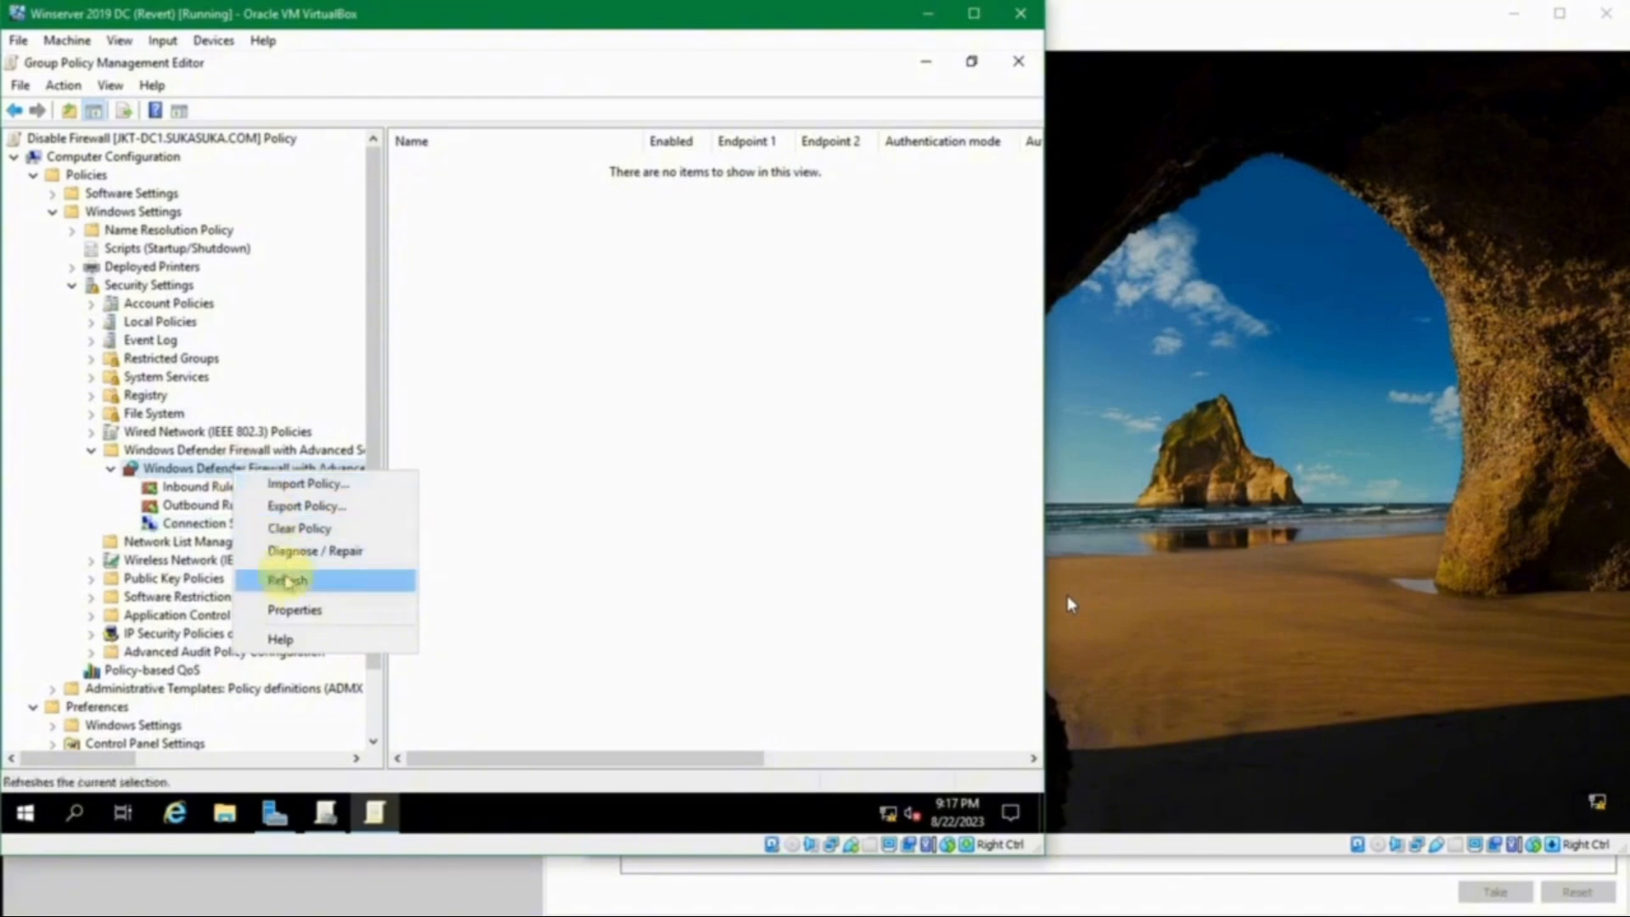
pyautogui.click(312, 609)
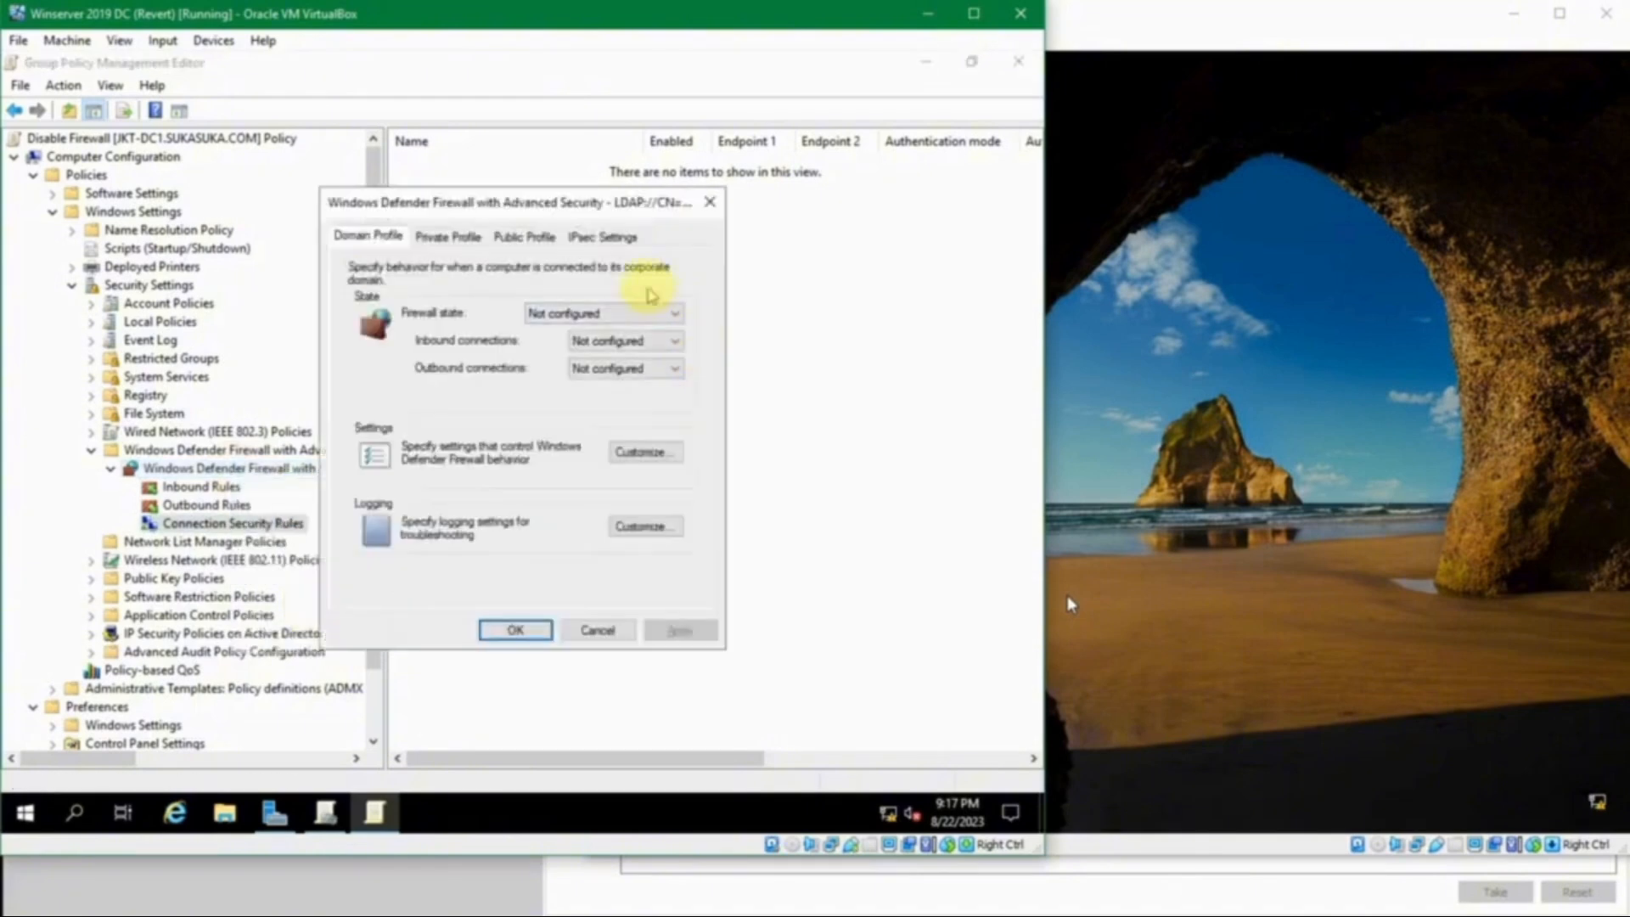
pyautogui.click(709, 202)
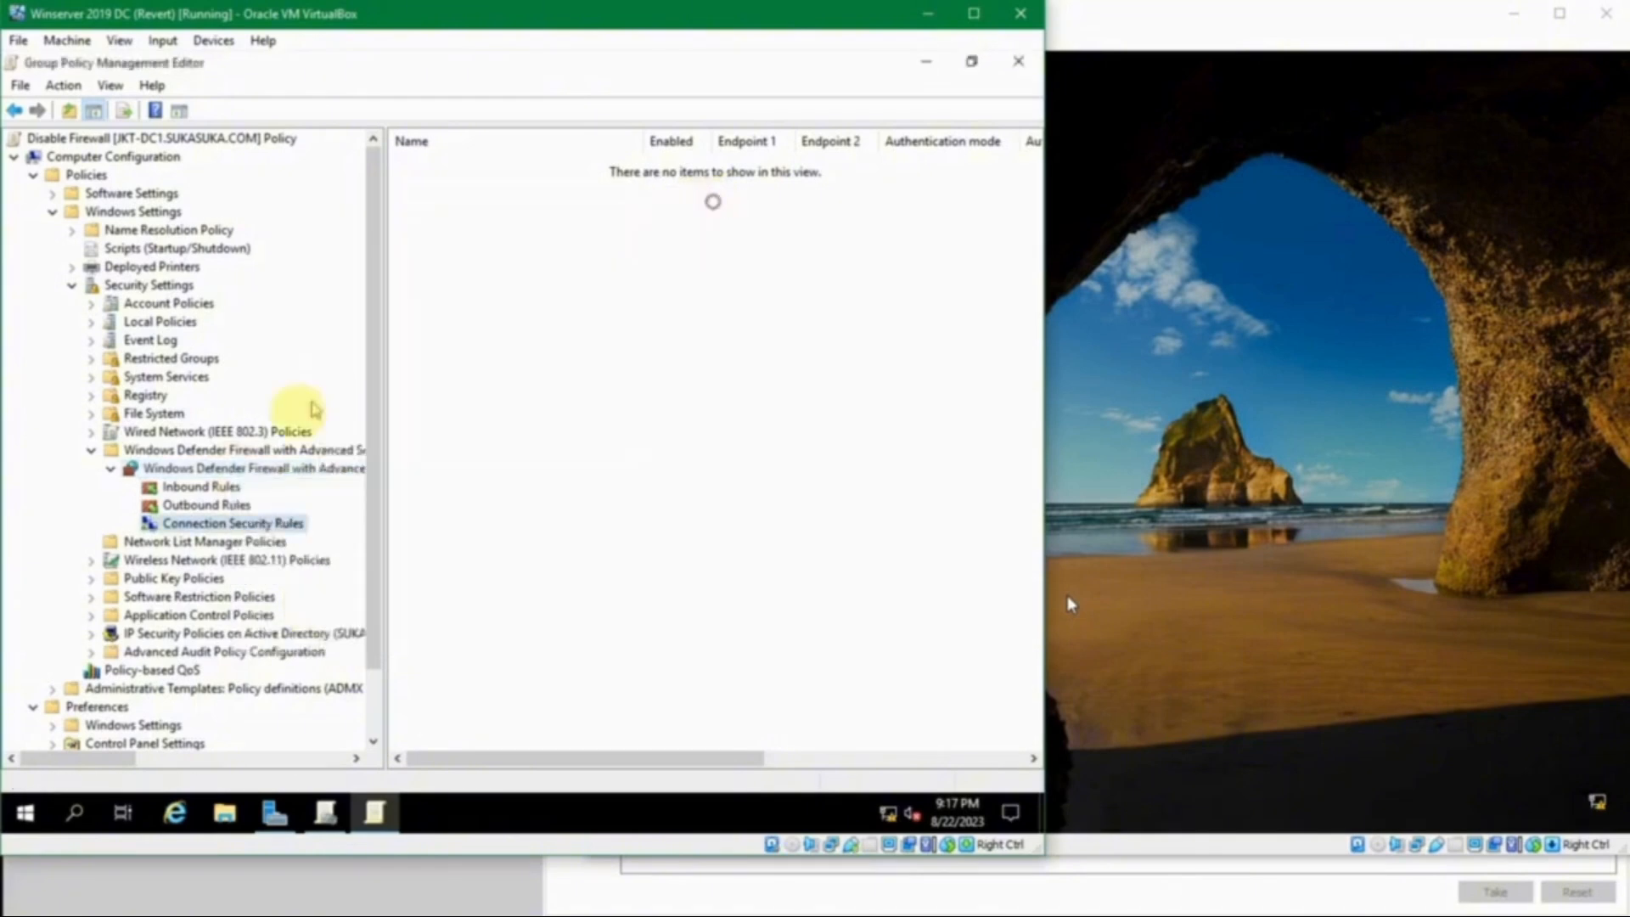
# Step: Show the Windows Defender Firewall with Advanced Security overview in the policy and open the Windows Defender Firewall Properties
pyautogui.click(273, 472)
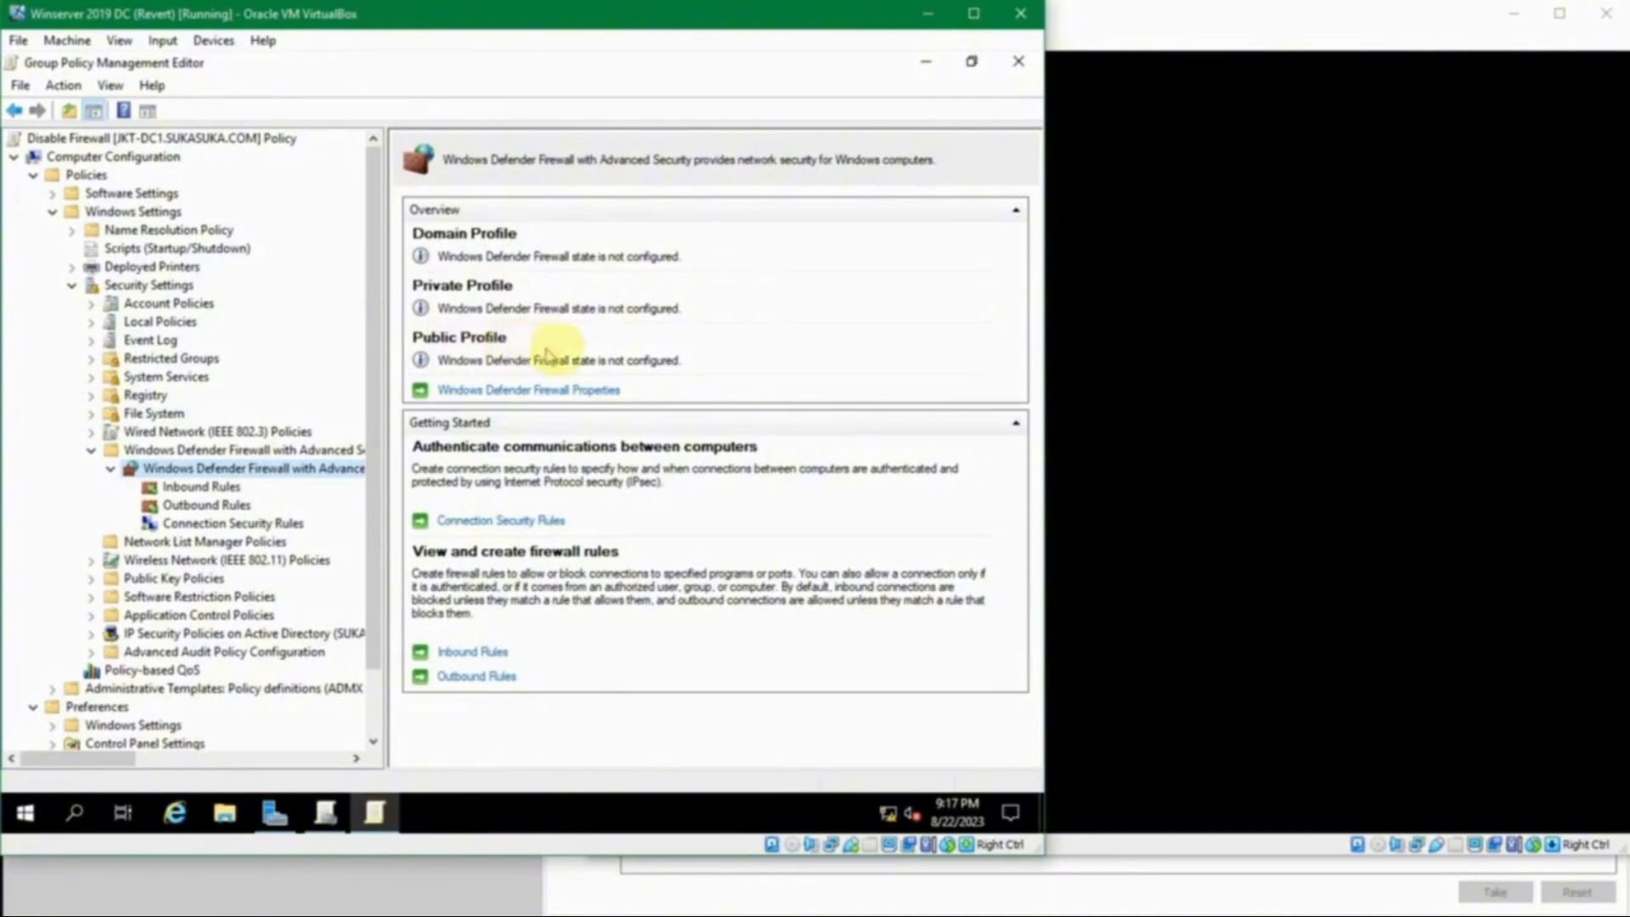
pyautogui.click(563, 393)
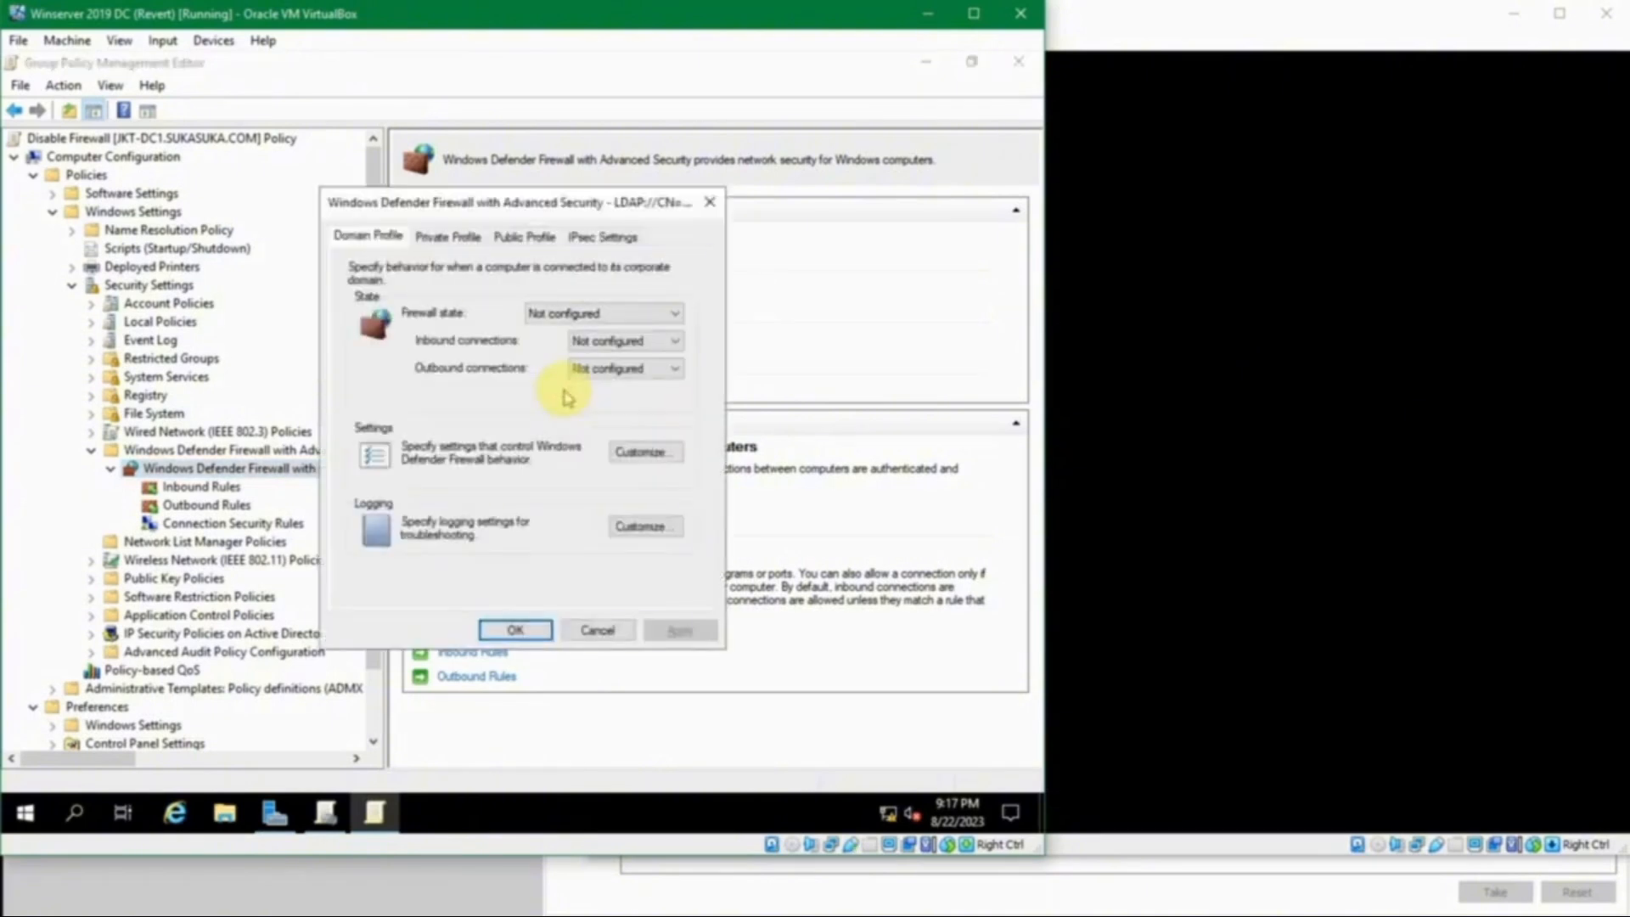
pyautogui.click(596, 630)
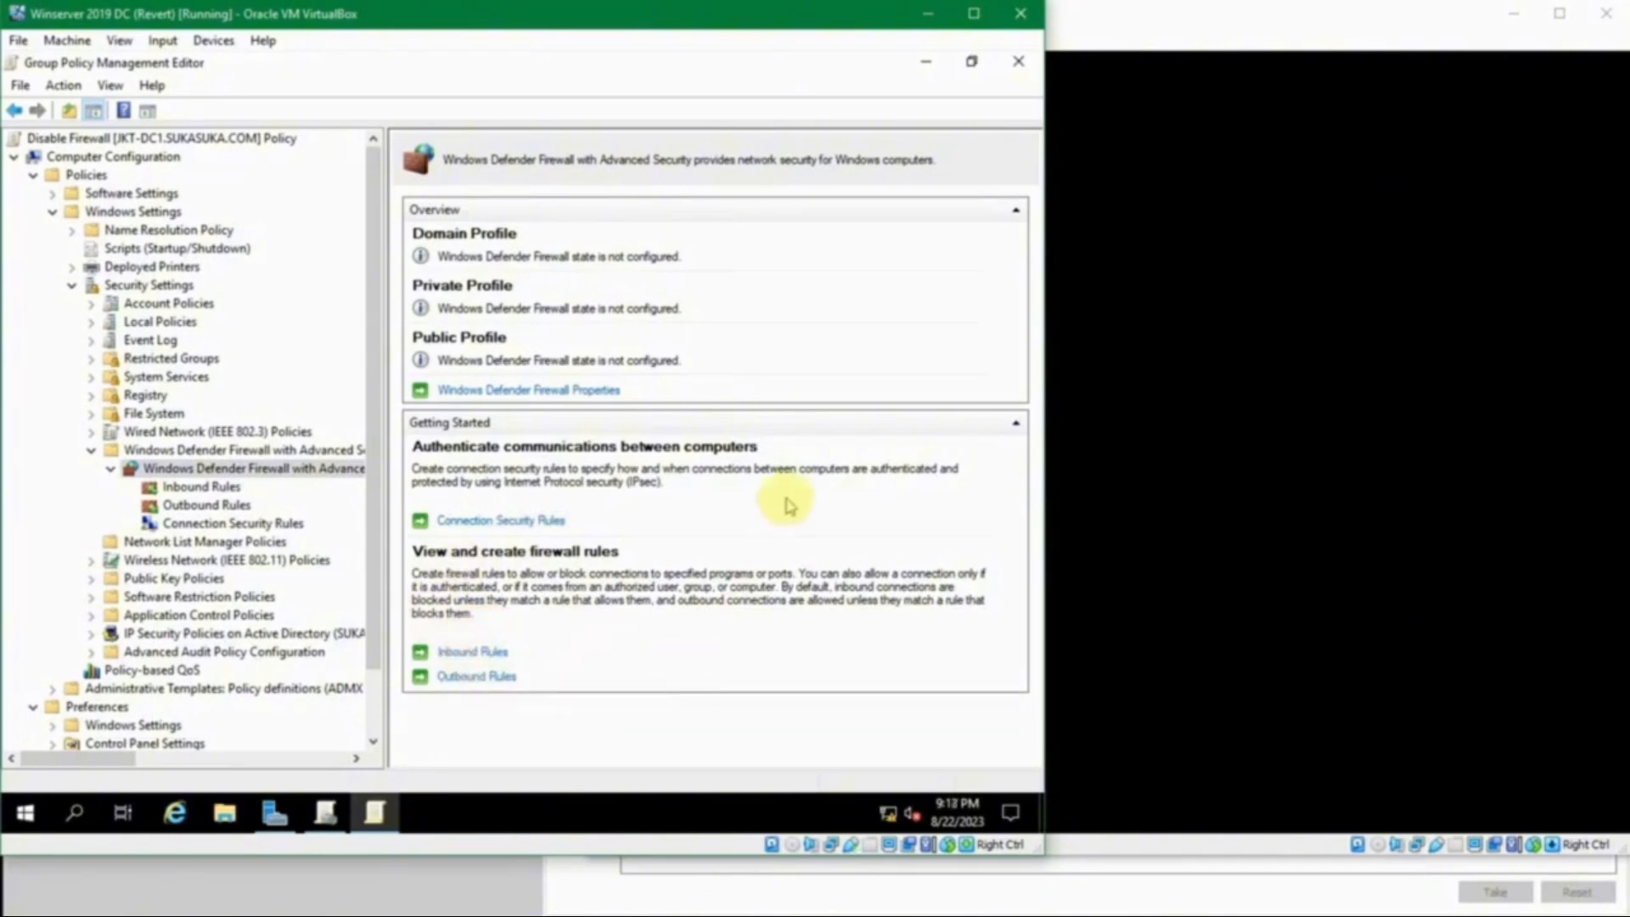
pyautogui.click(491, 391)
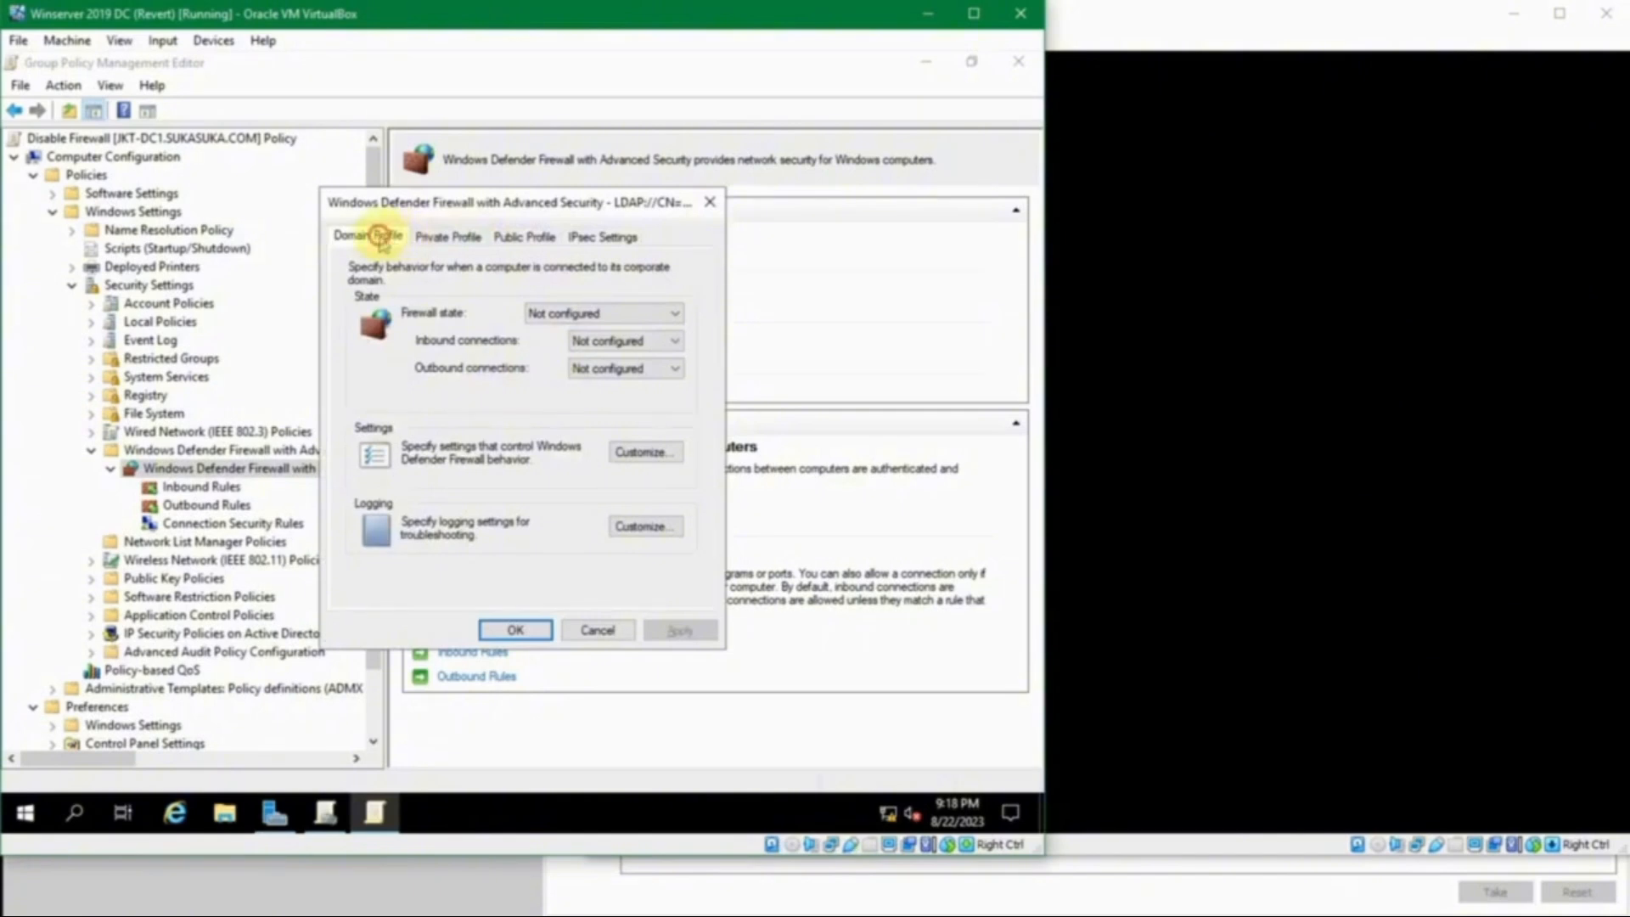
# Step: Review the firewall properties for the Private Profile, Public Profile and IPsec Settings, and return to the Domain Profile
pyautogui.click(437, 231)
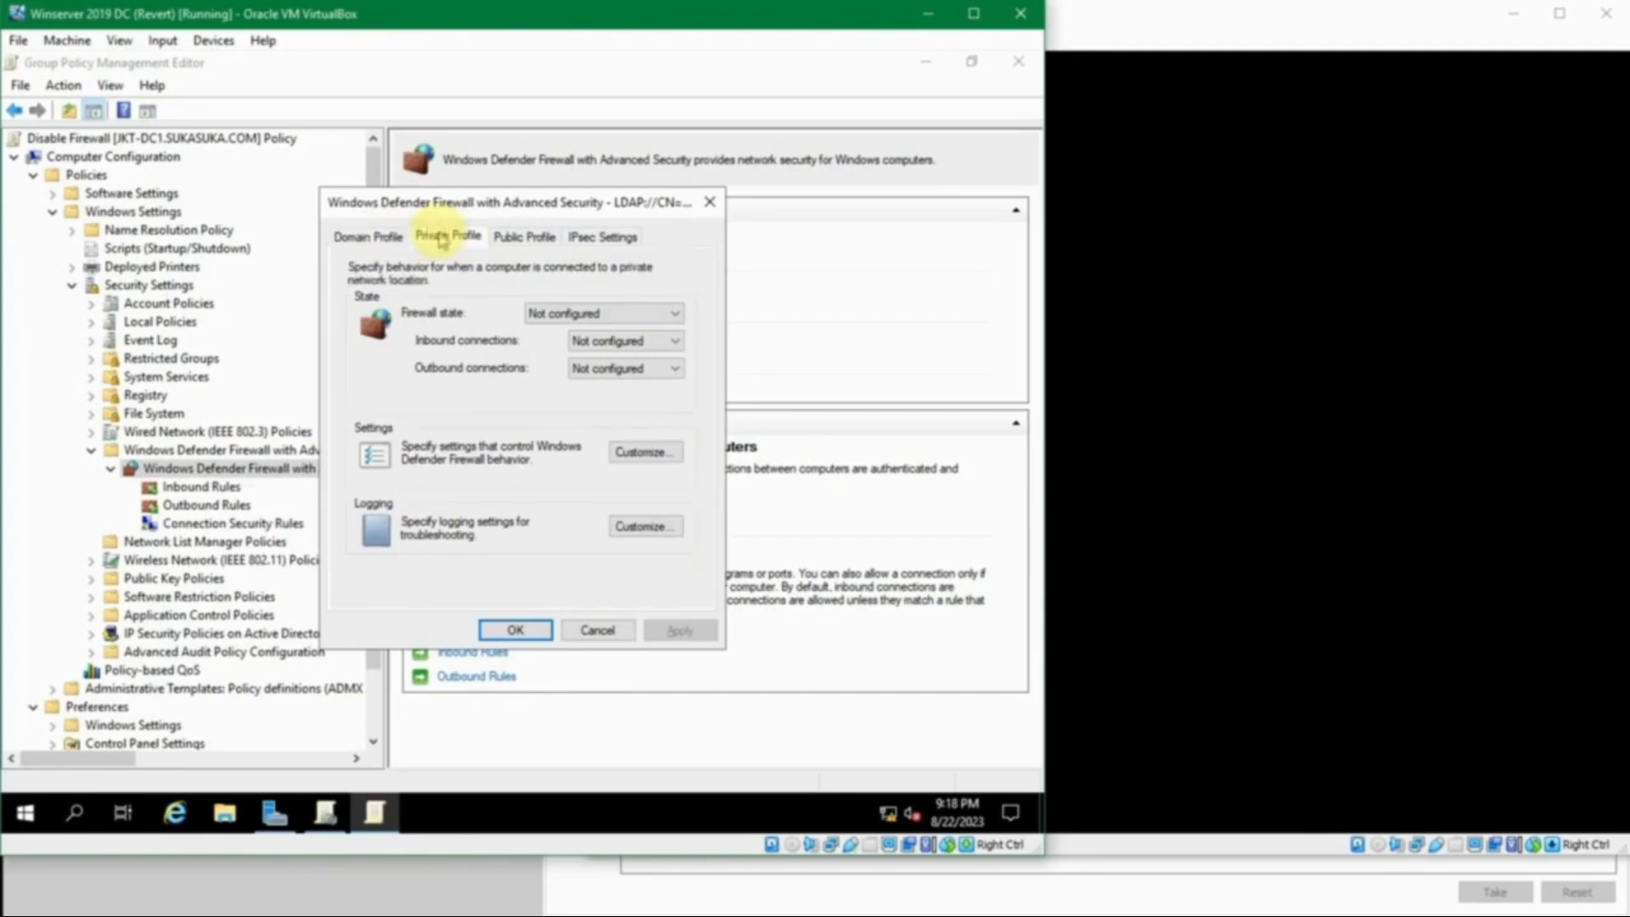
pyautogui.click(511, 241)
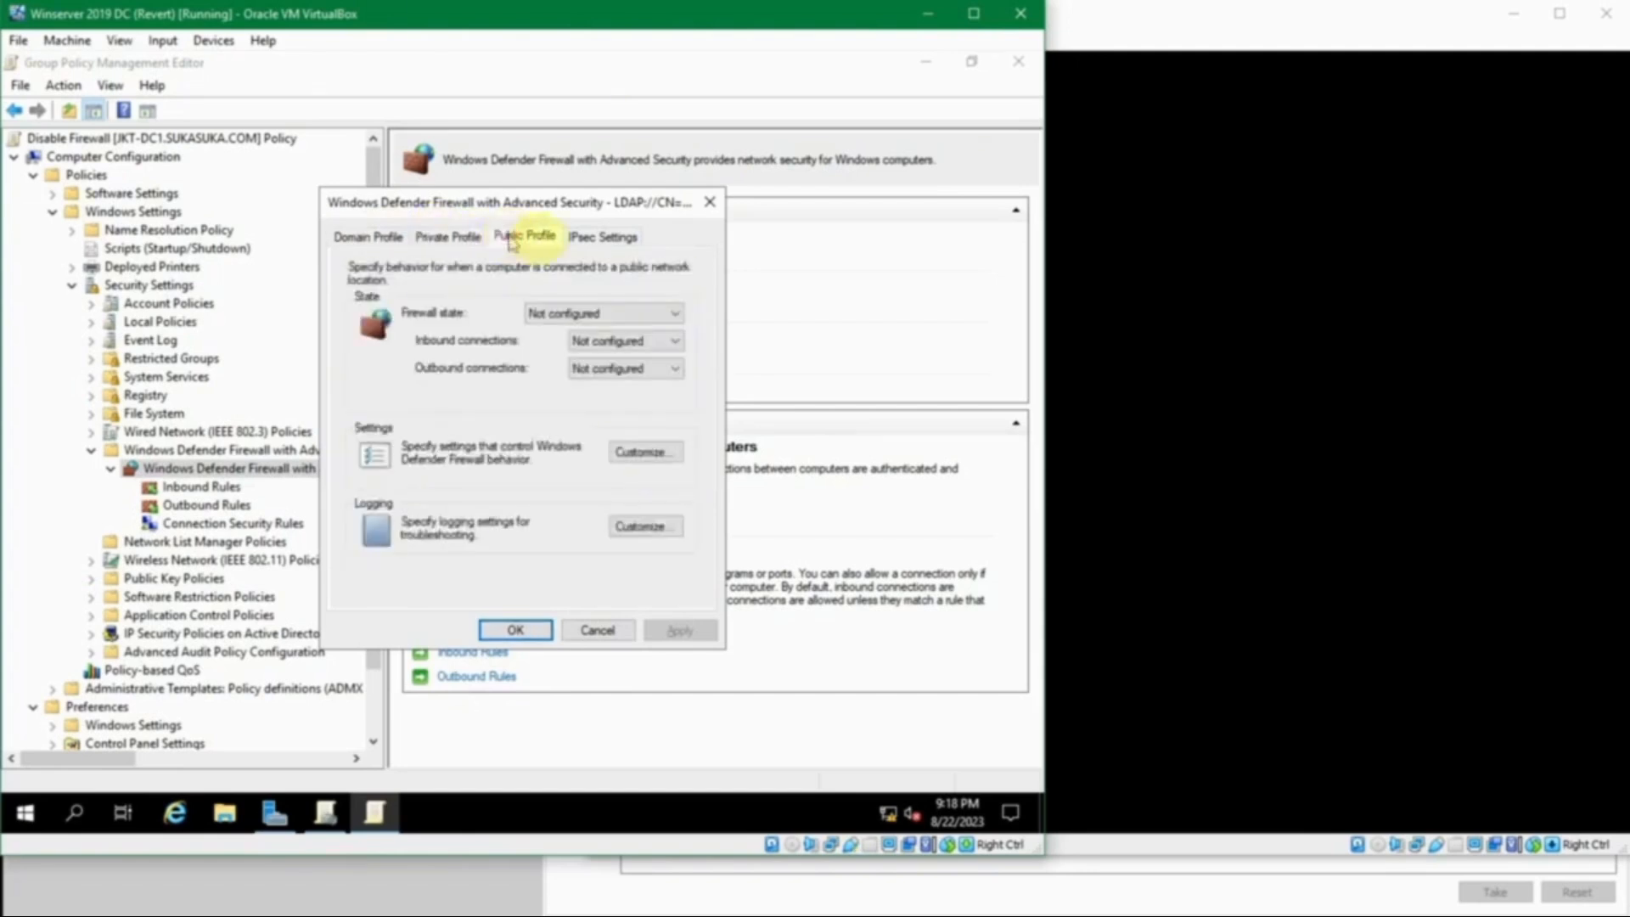
pyautogui.click(607, 239)
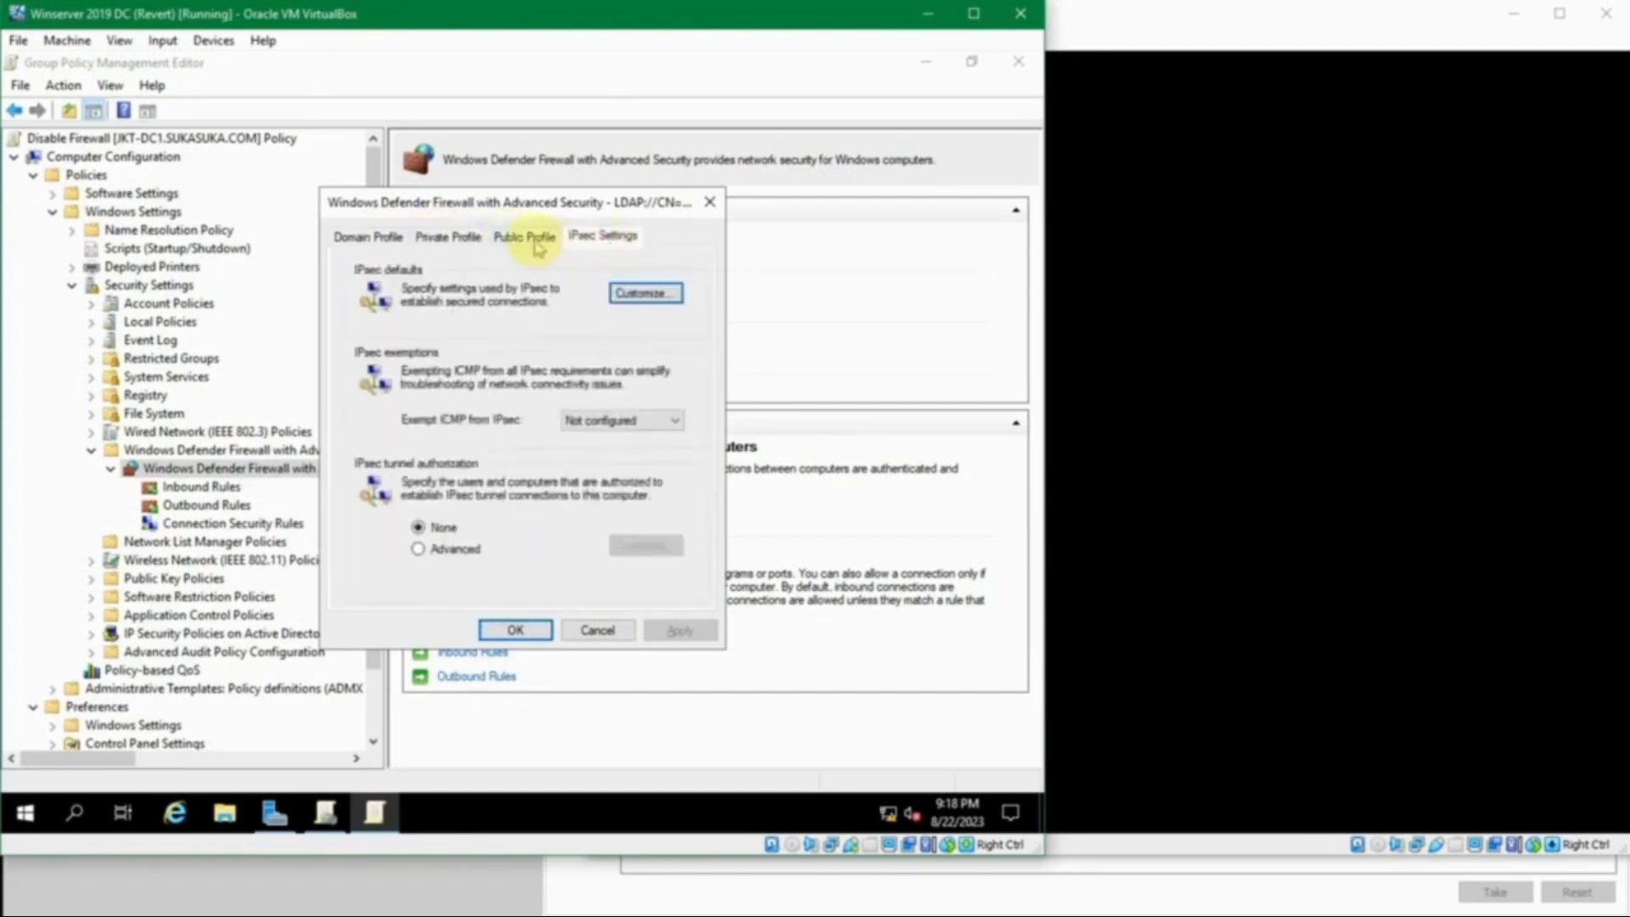
pyautogui.click(350, 237)
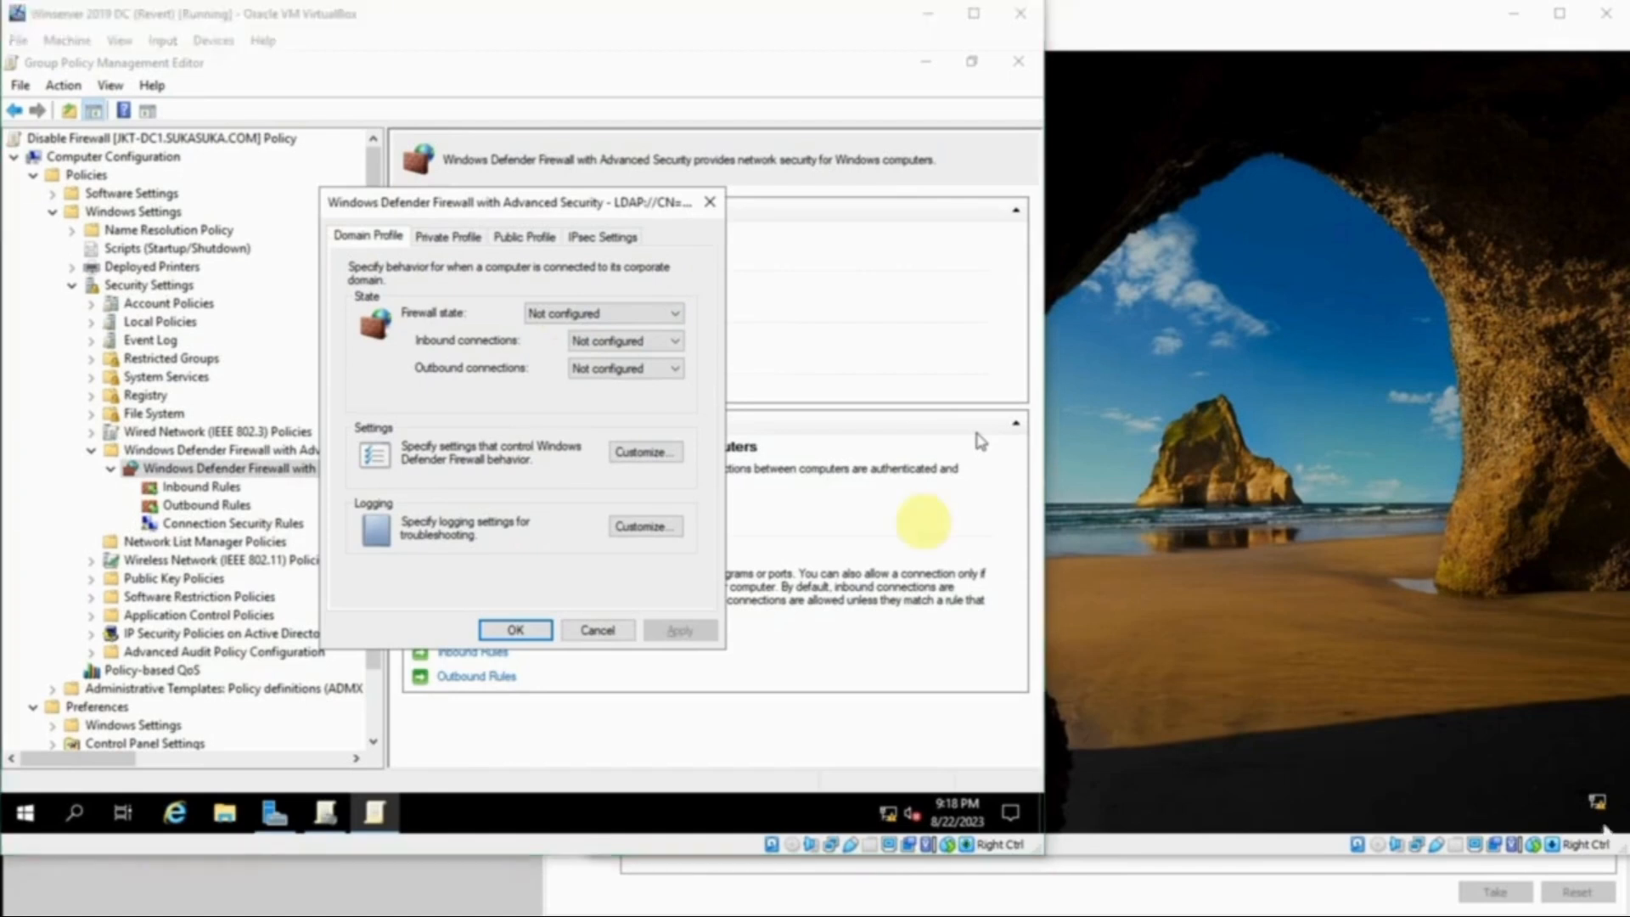
pyautogui.click(507, 209)
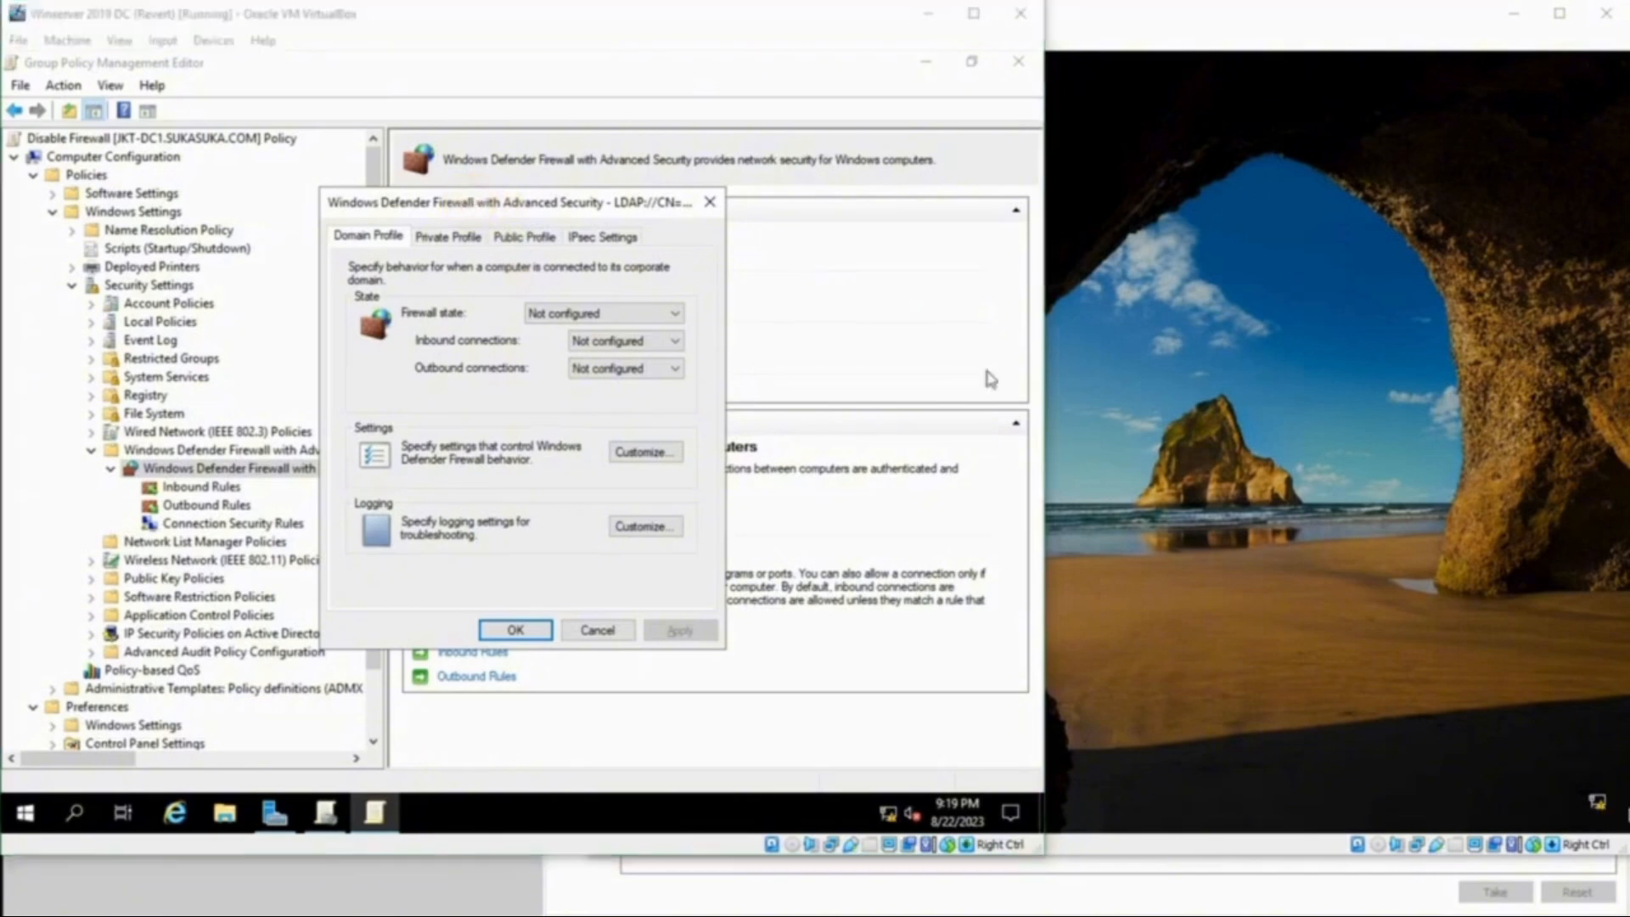
# Step: Set the Domain Profile's firewall state to Off in the Disable Firewall policy and accept the firewall properties
pyautogui.click(452, 209)
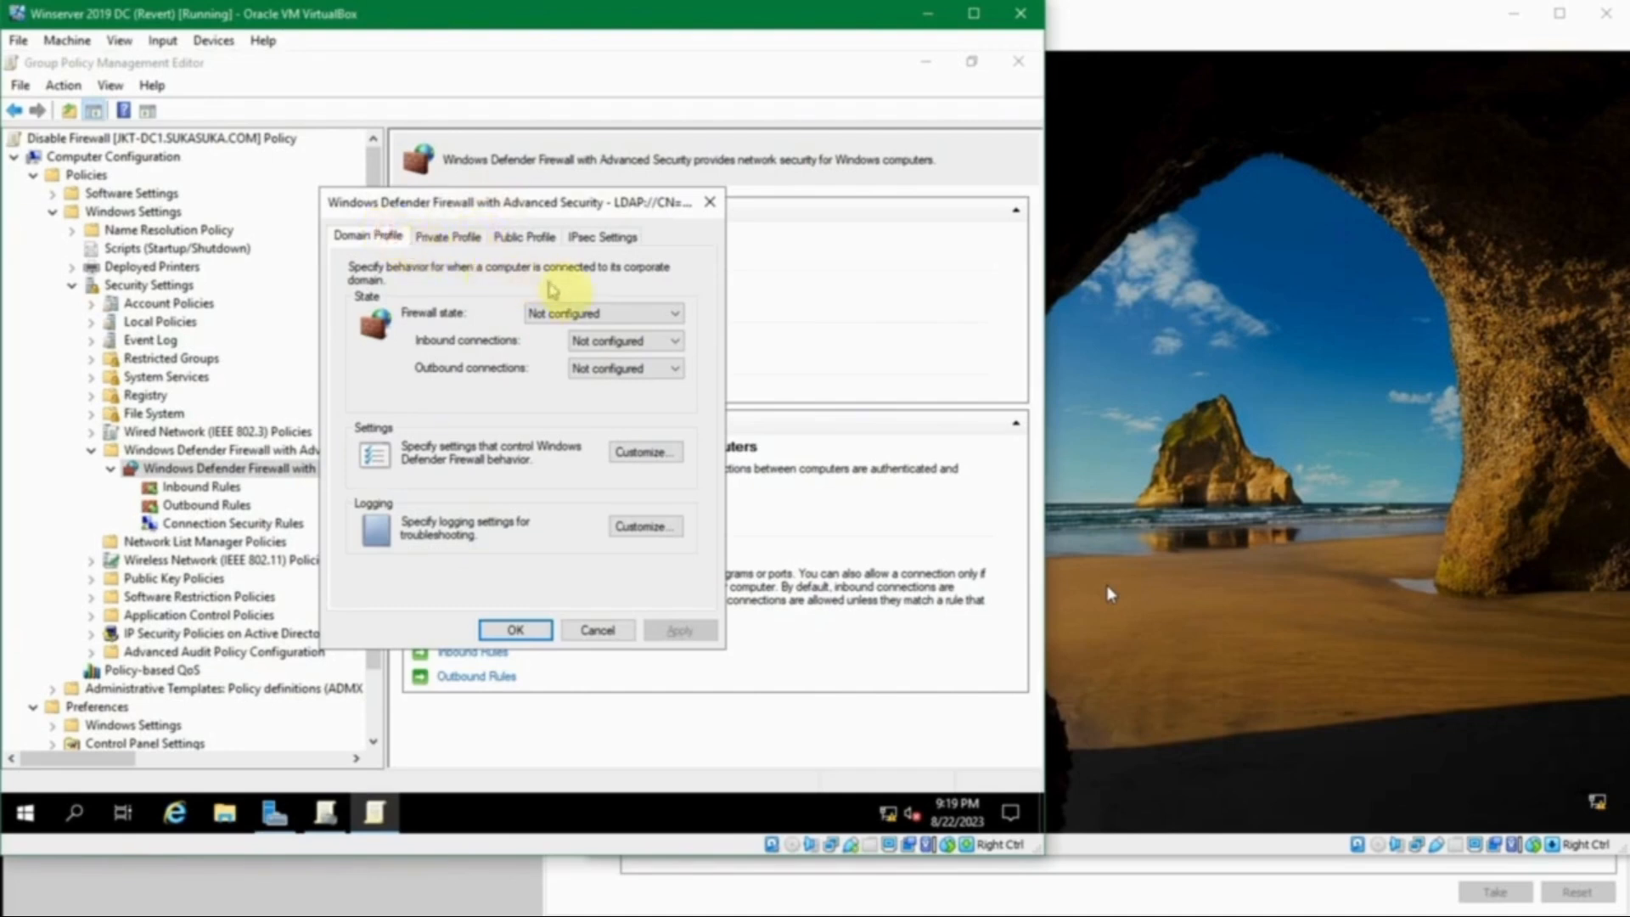
pyautogui.click(593, 314)
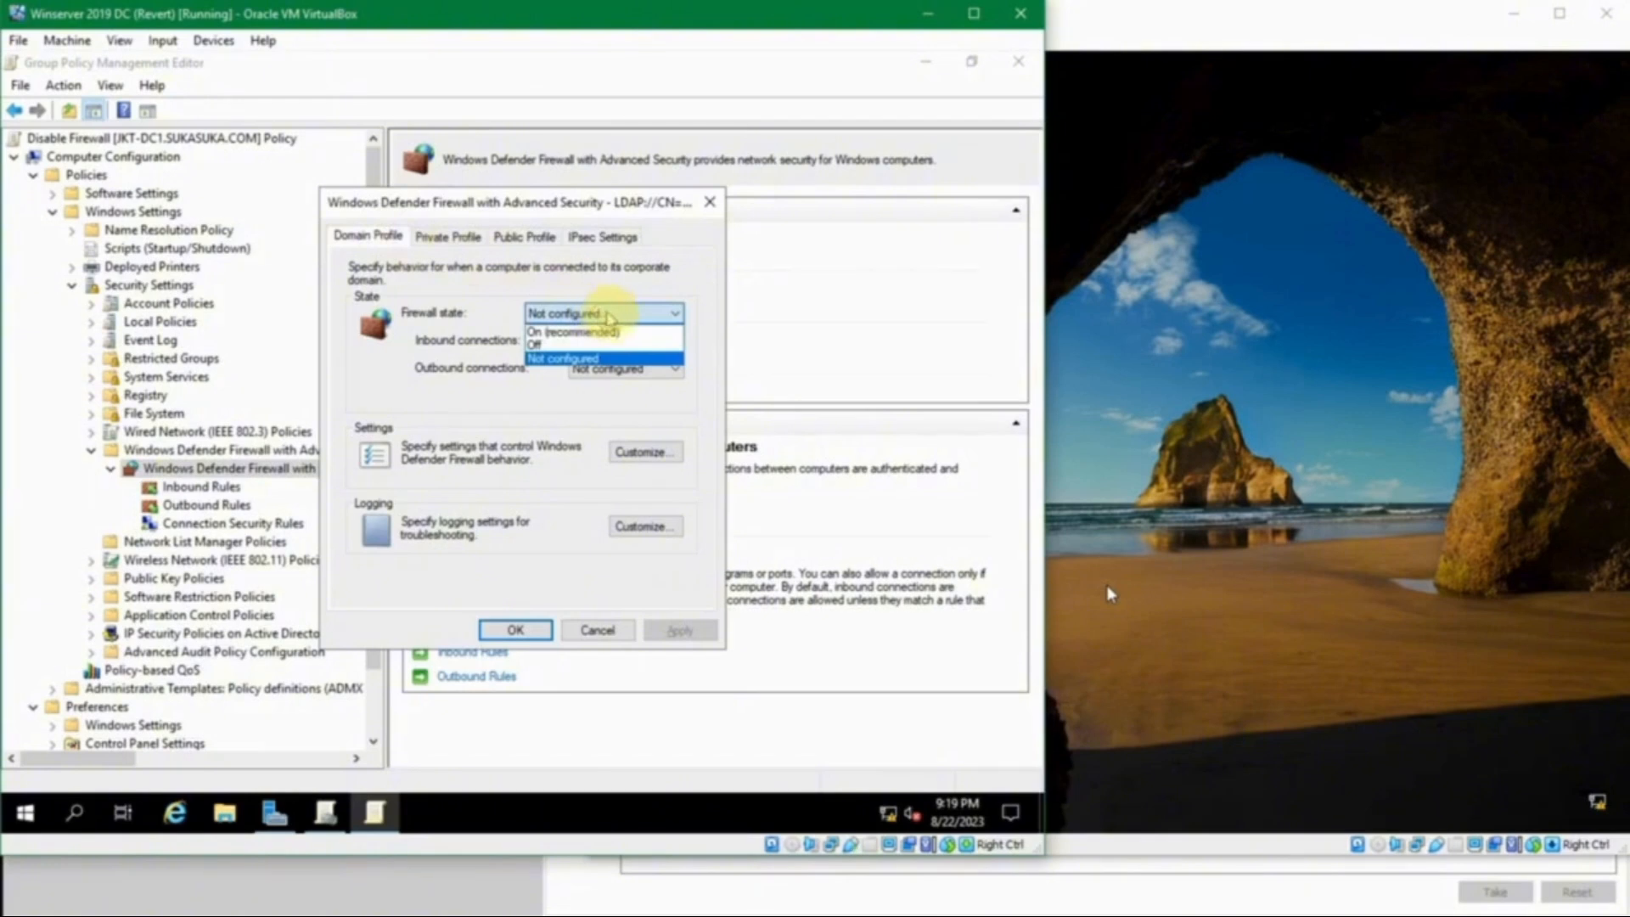
pyautogui.click(605, 344)
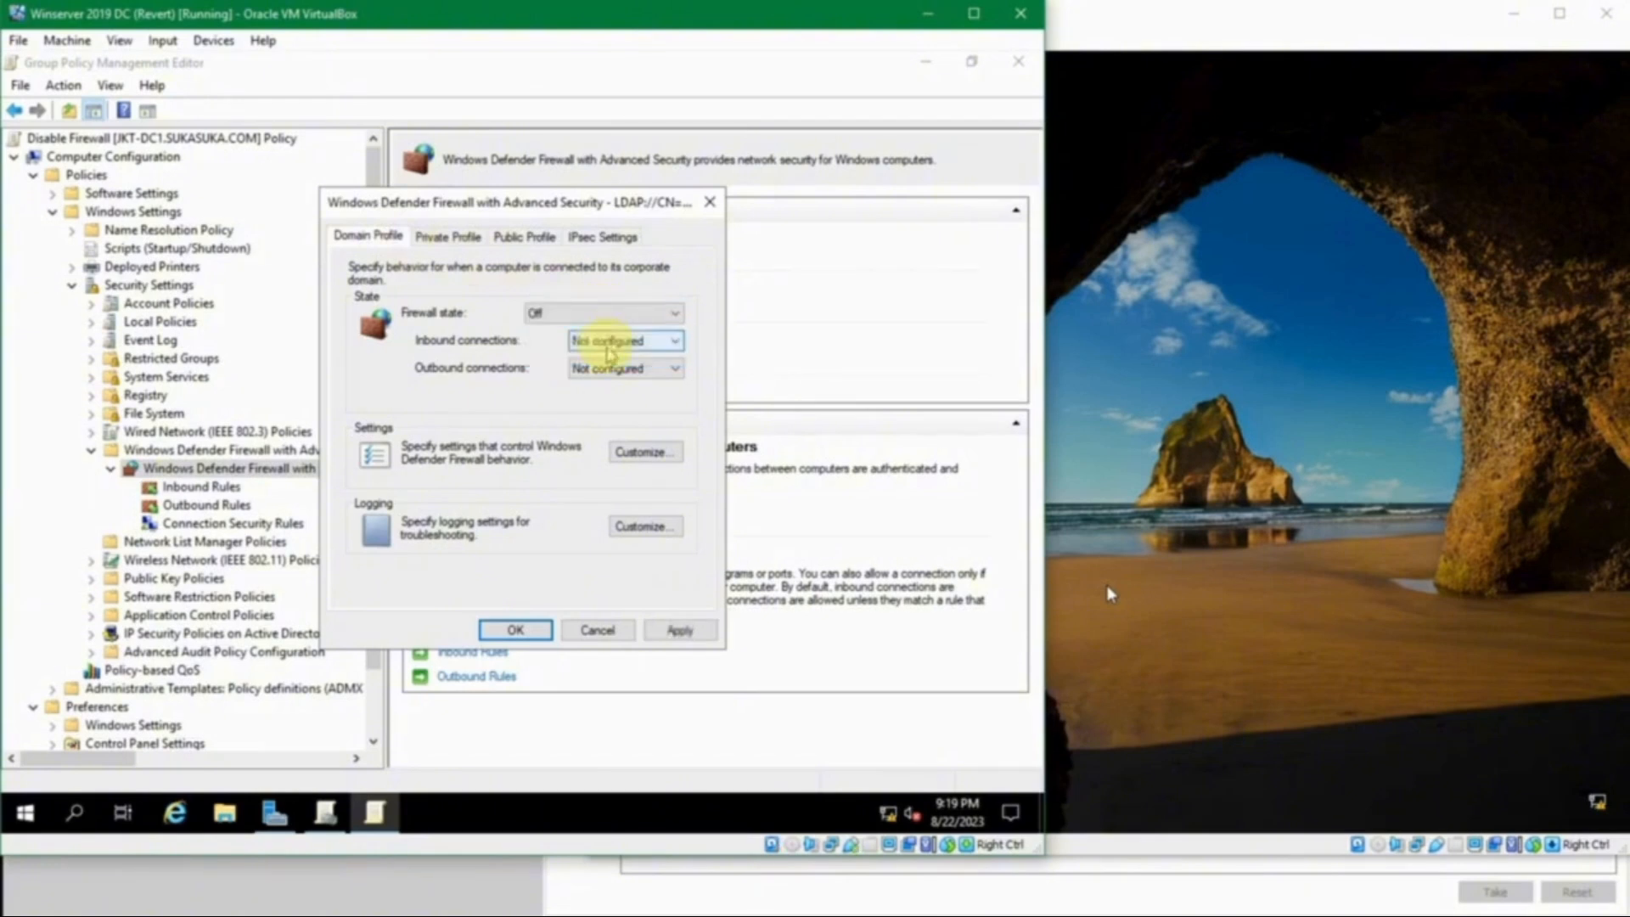
pyautogui.click(605, 343)
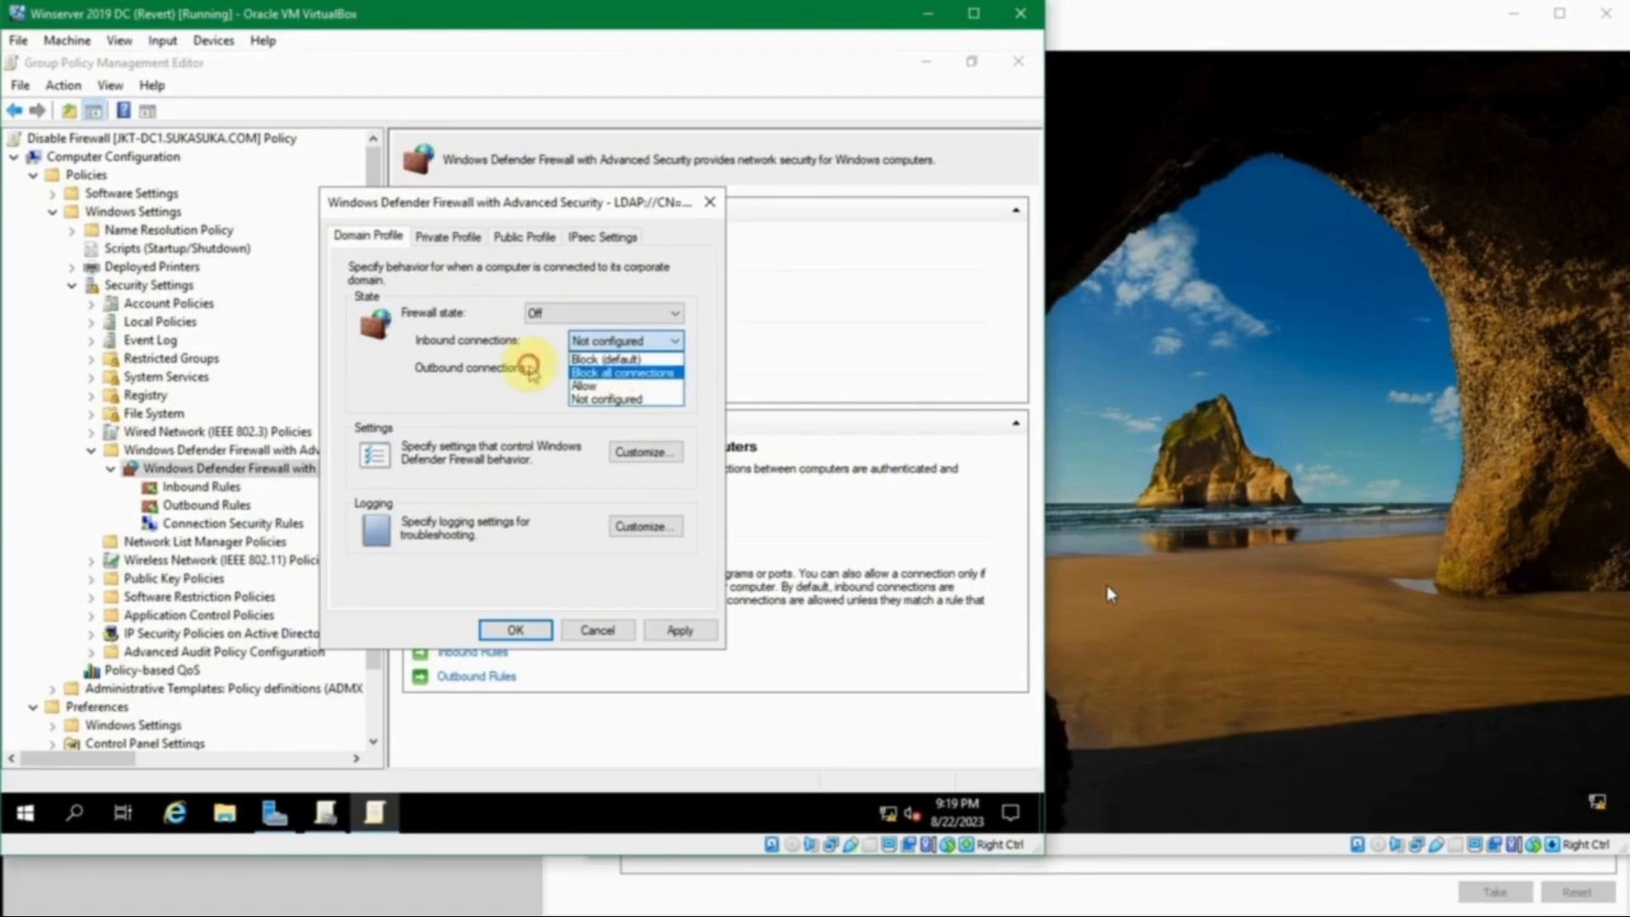
pyautogui.click(532, 373)
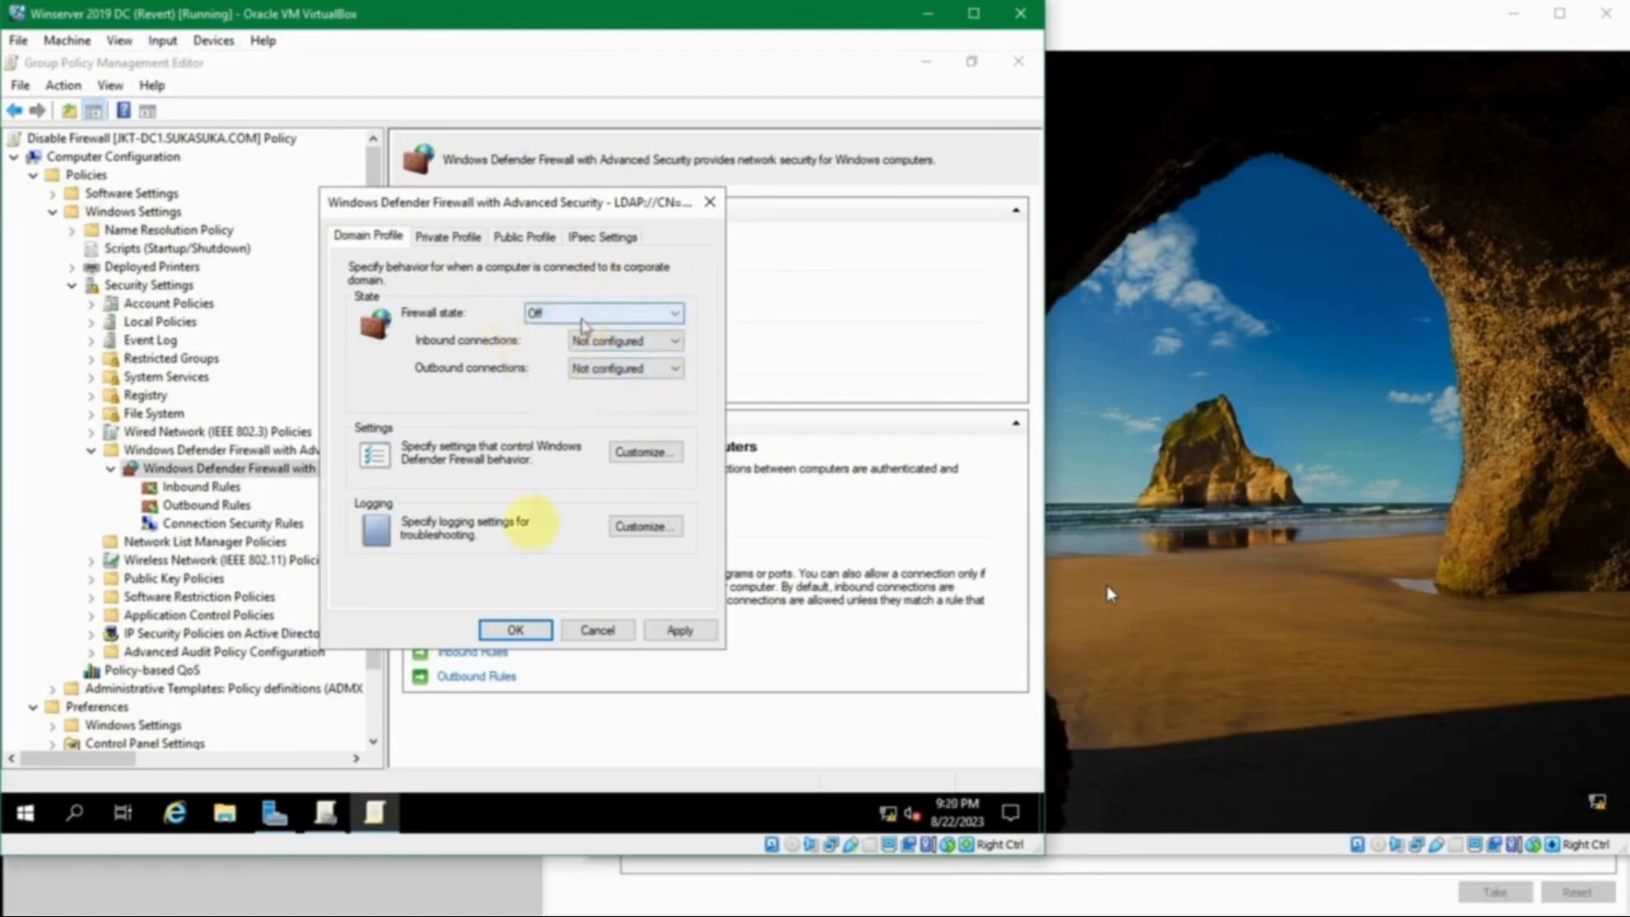
pyautogui.click(522, 630)
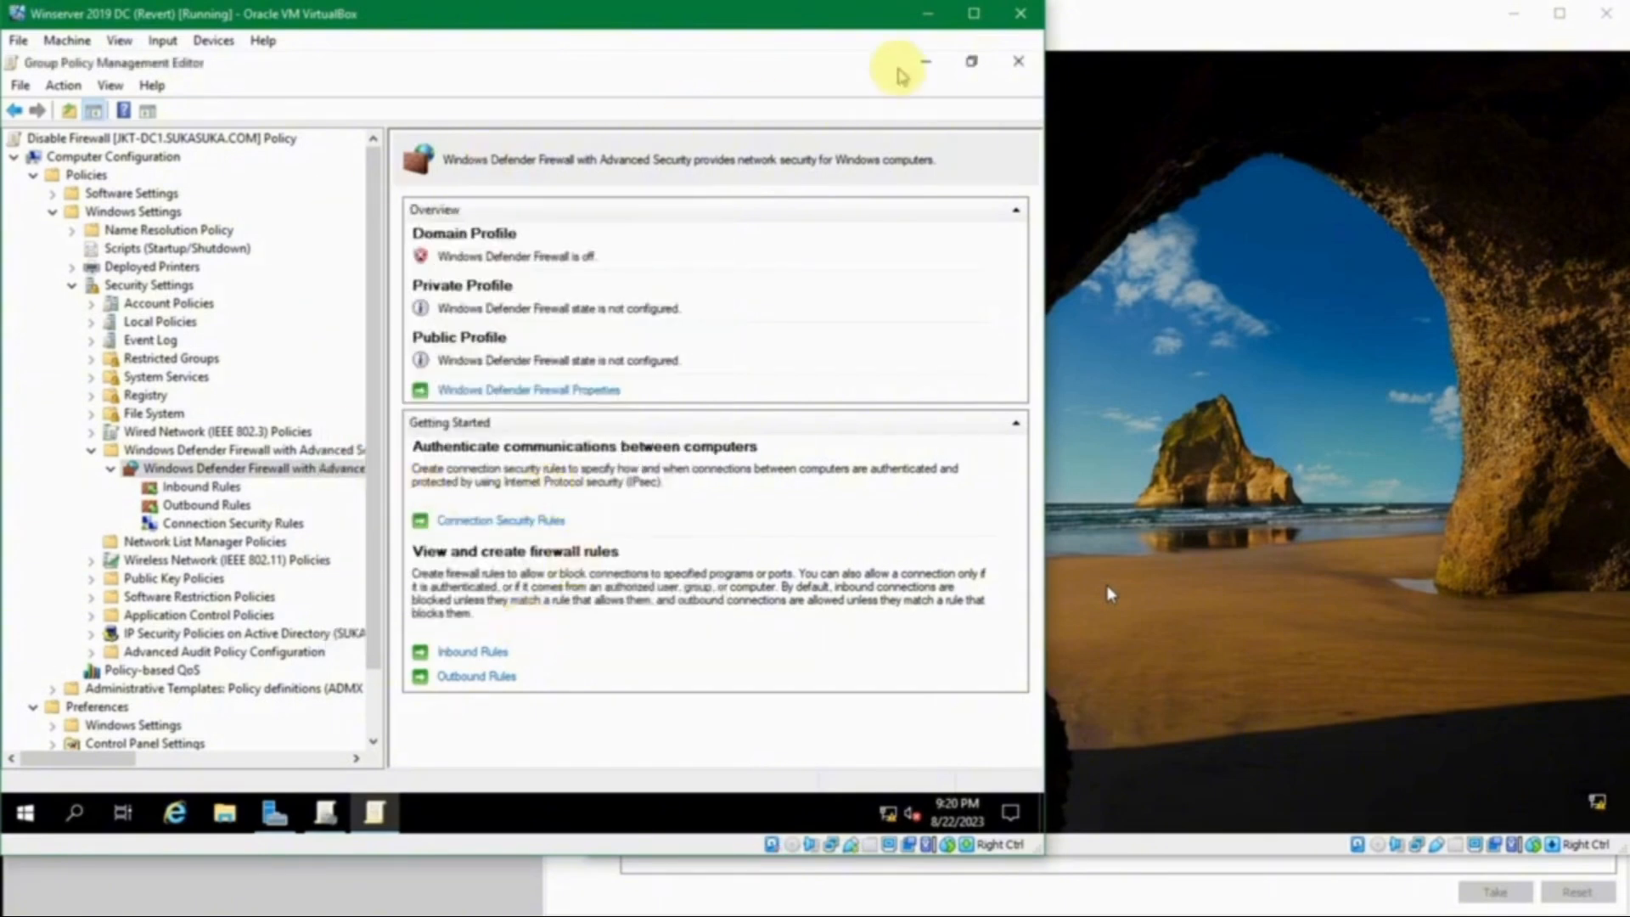
# Step: Minimize the policy editor and link the existing Disable Firewall GPO to the sukasuka.com domain
pyautogui.click(925, 61)
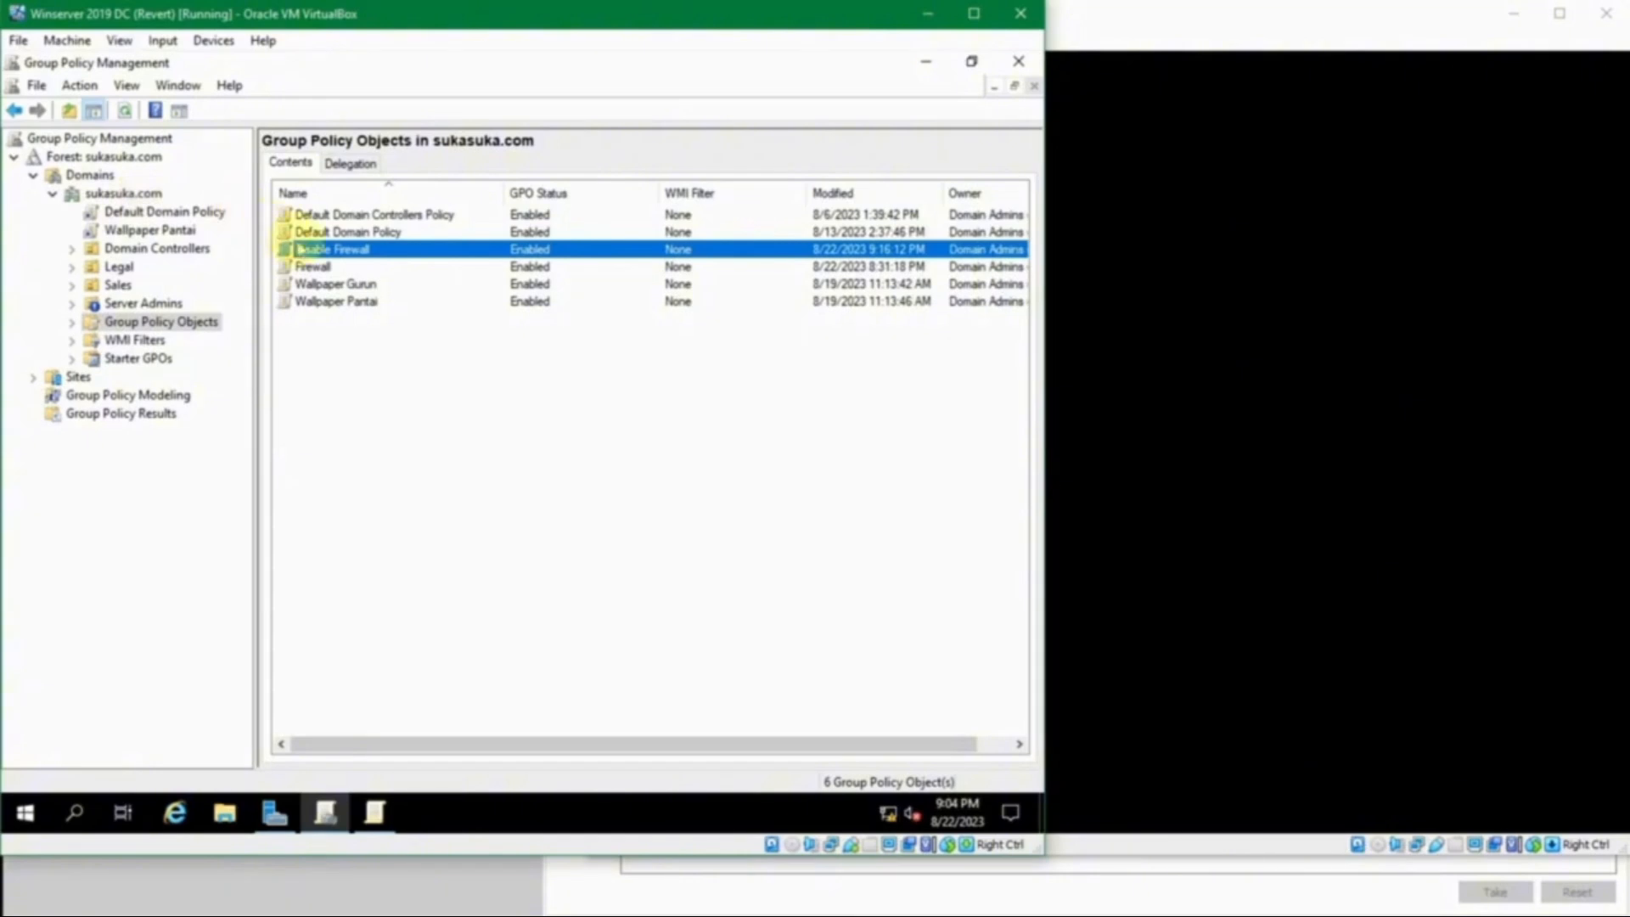
pyautogui.rightClick(111, 197)
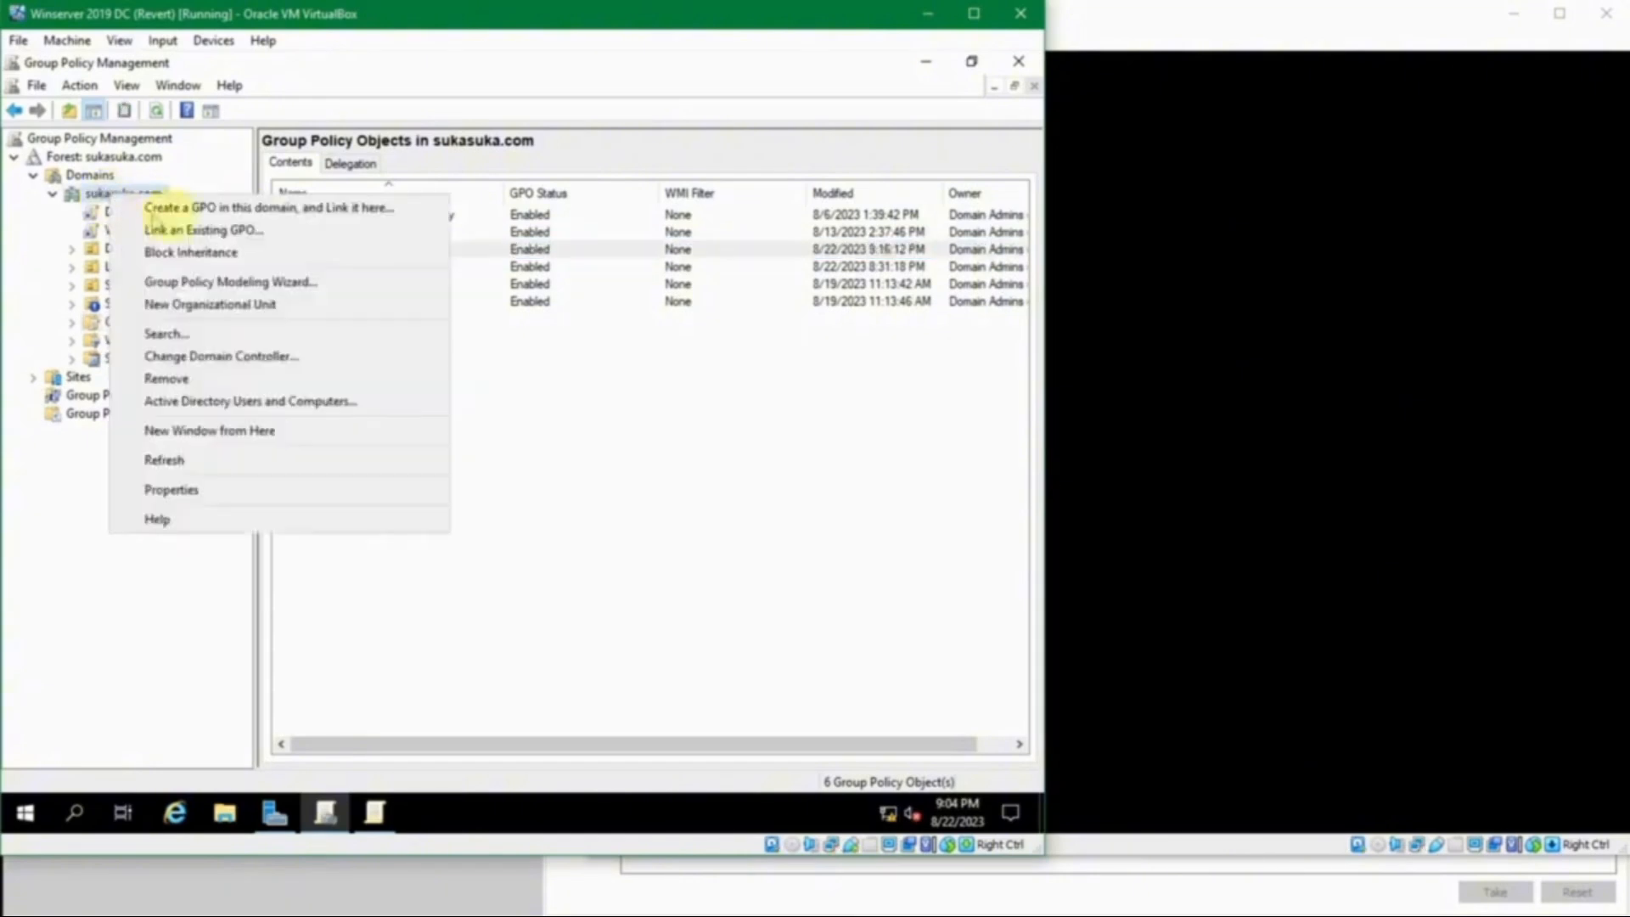
pyautogui.click(219, 236)
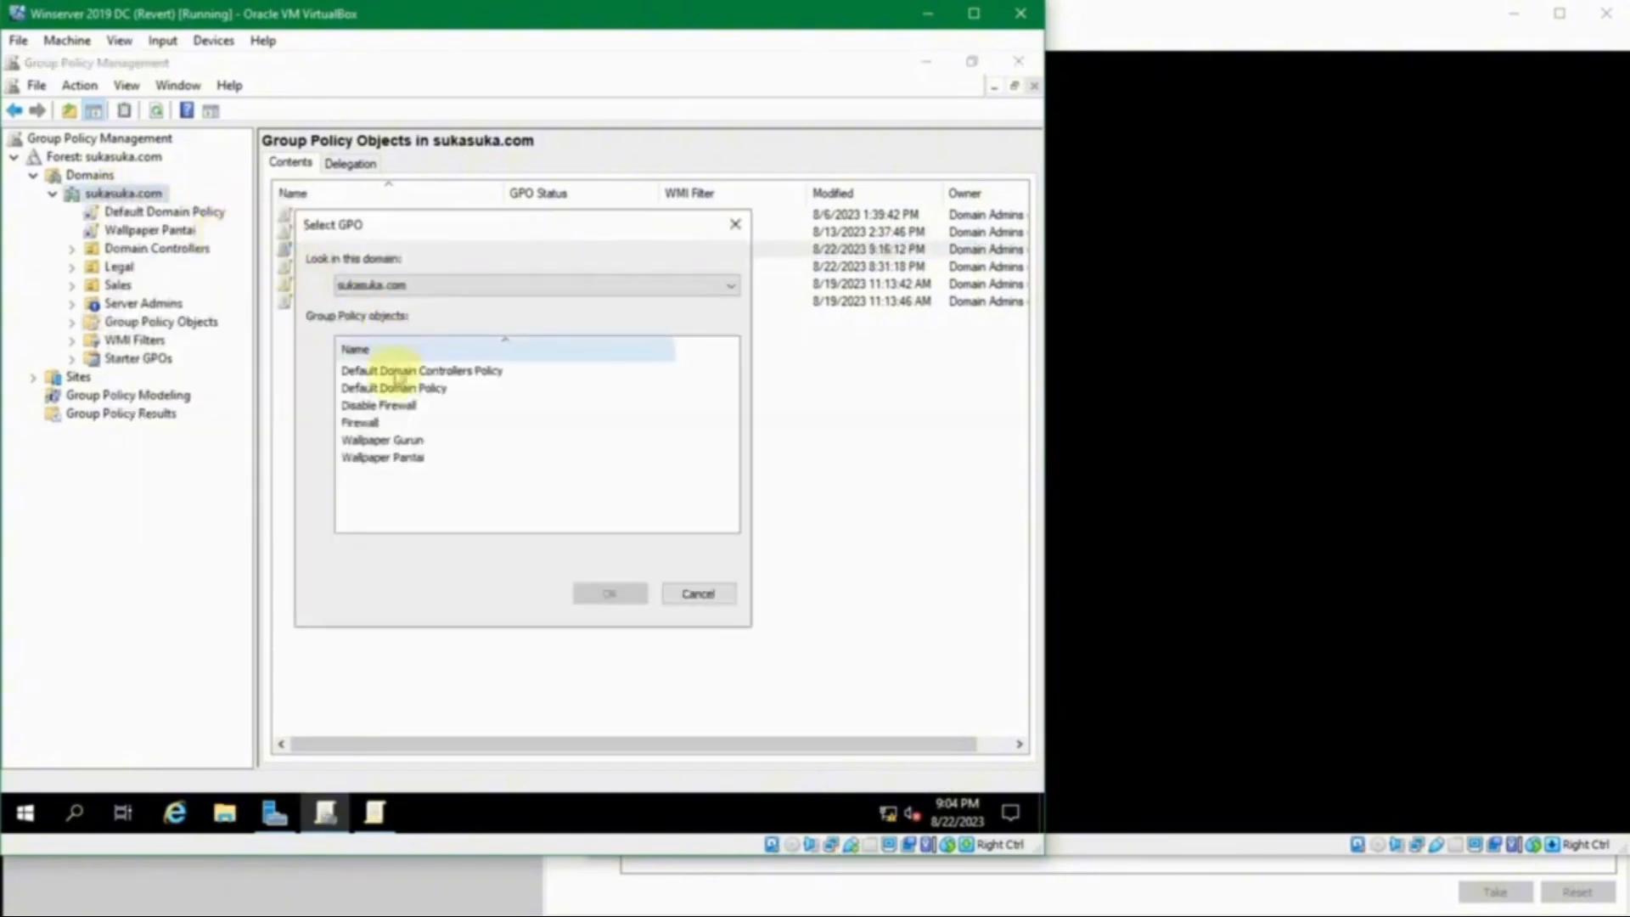
pyautogui.click(403, 407)
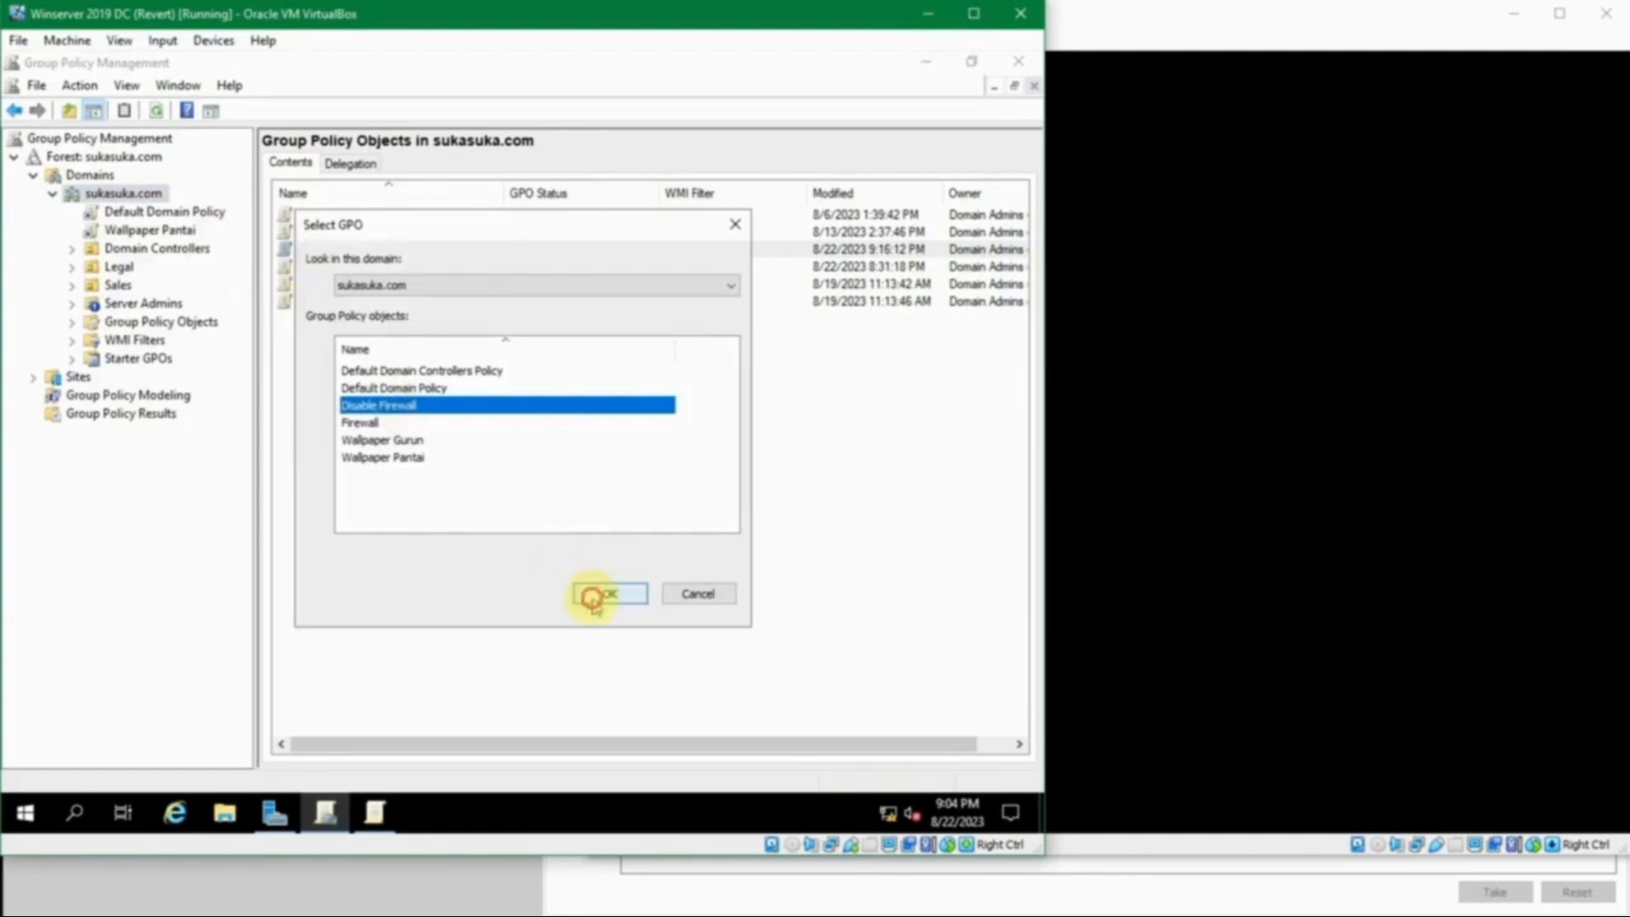
pyautogui.click(585, 593)
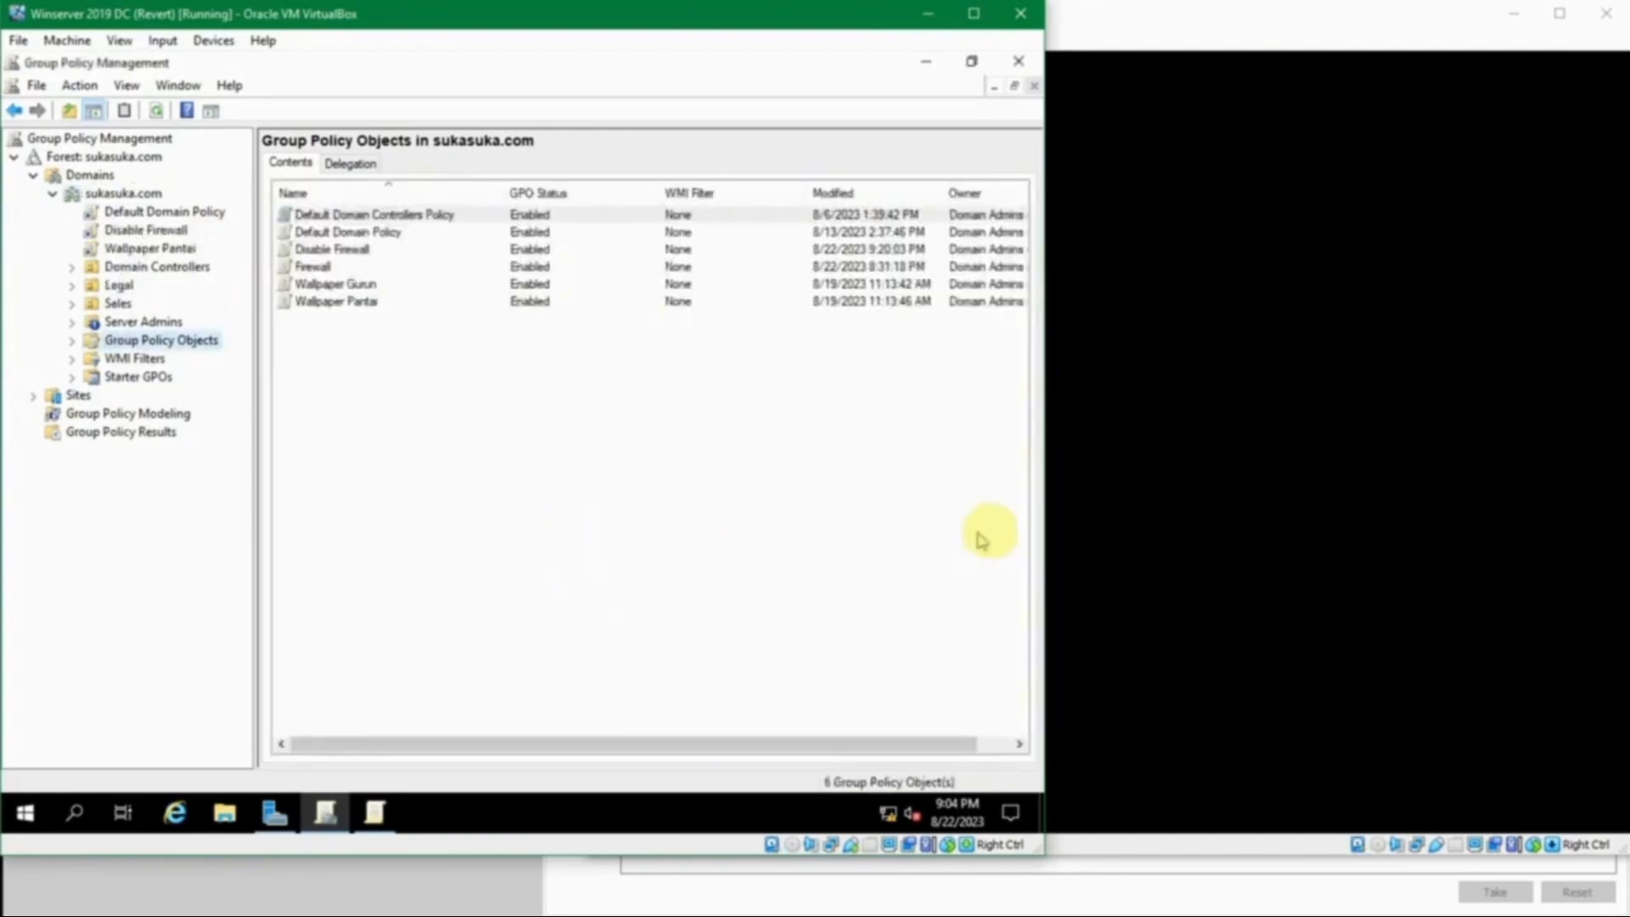
# Step: Switch to Oracle VM VirtualBox Manager and start the Windows 10 1 virtual machine
pyautogui.click(575, 914)
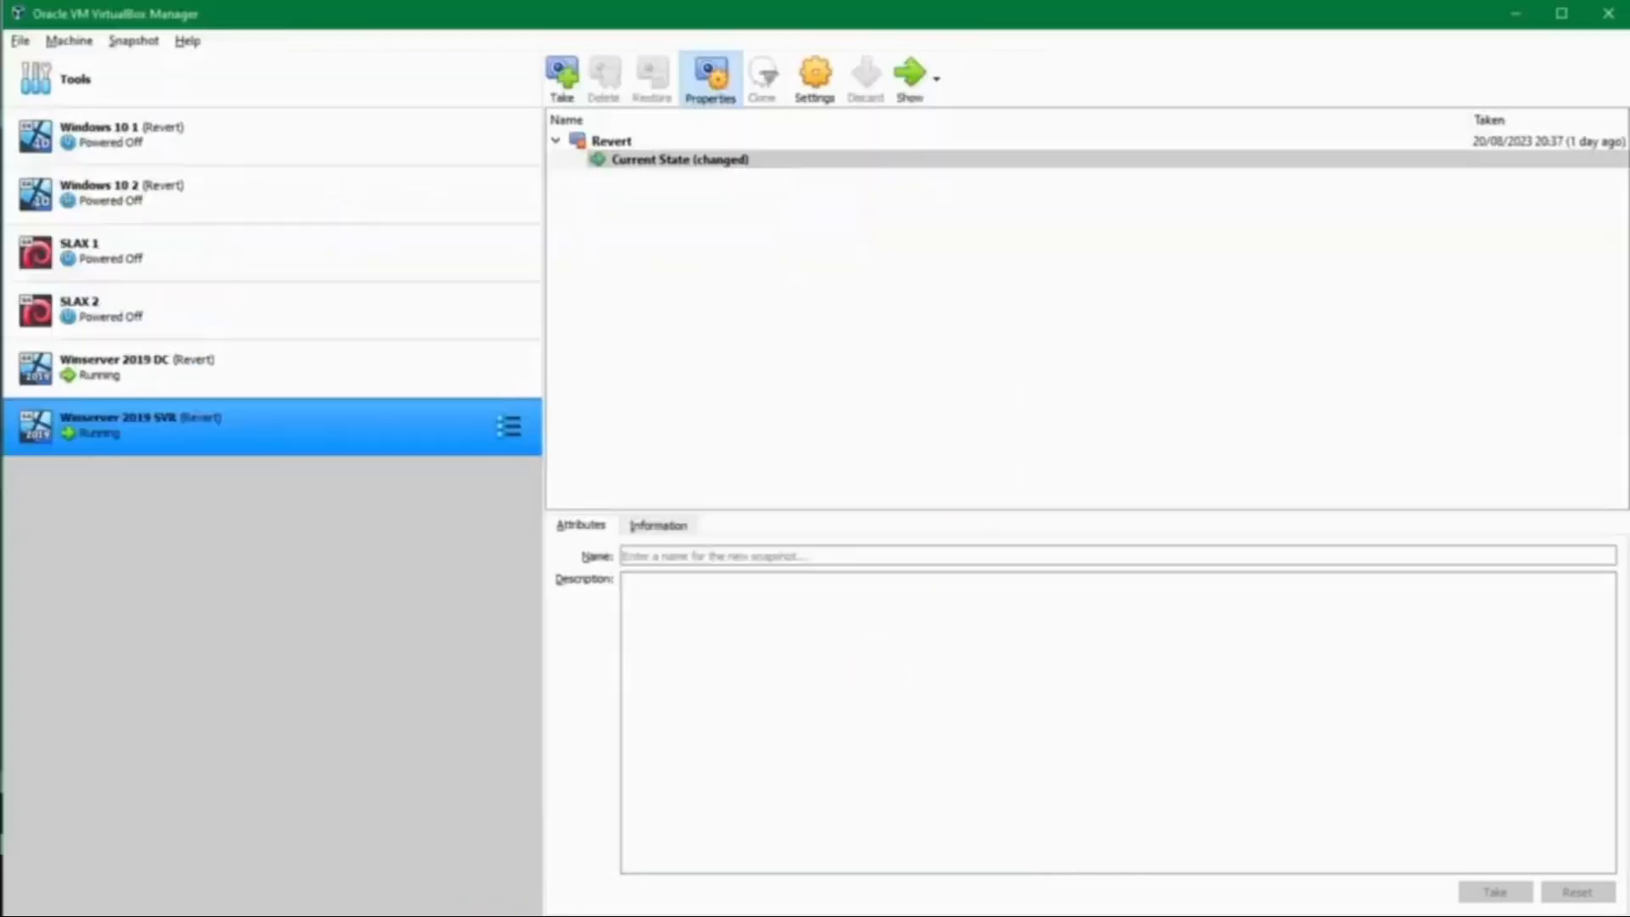
pyautogui.click(194, 157)
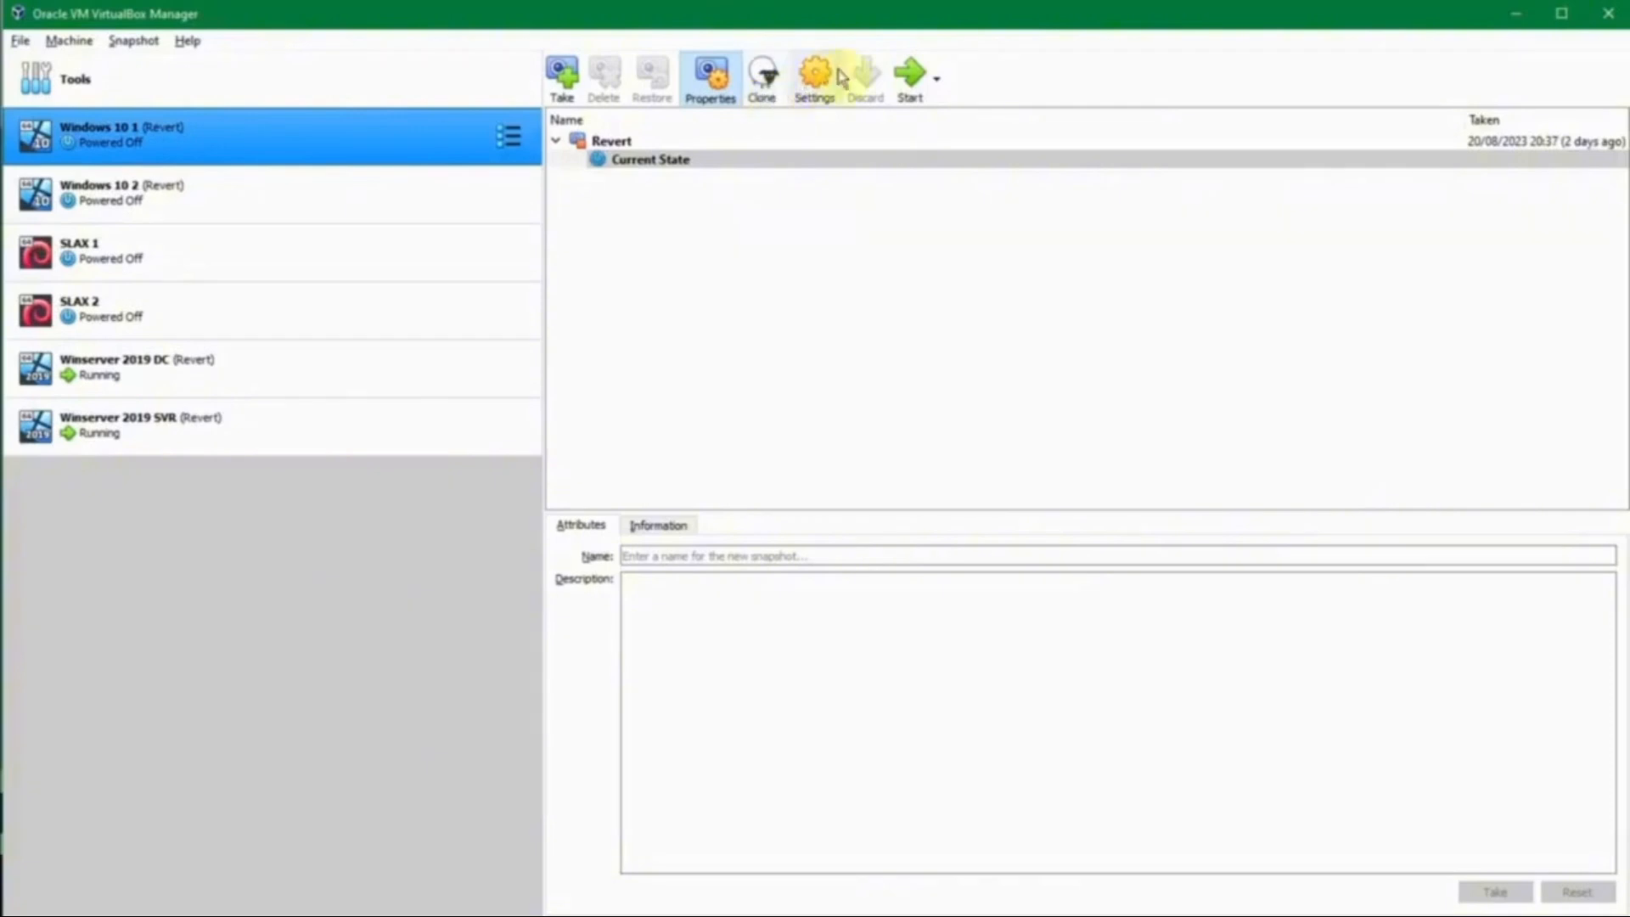
pyautogui.click(909, 75)
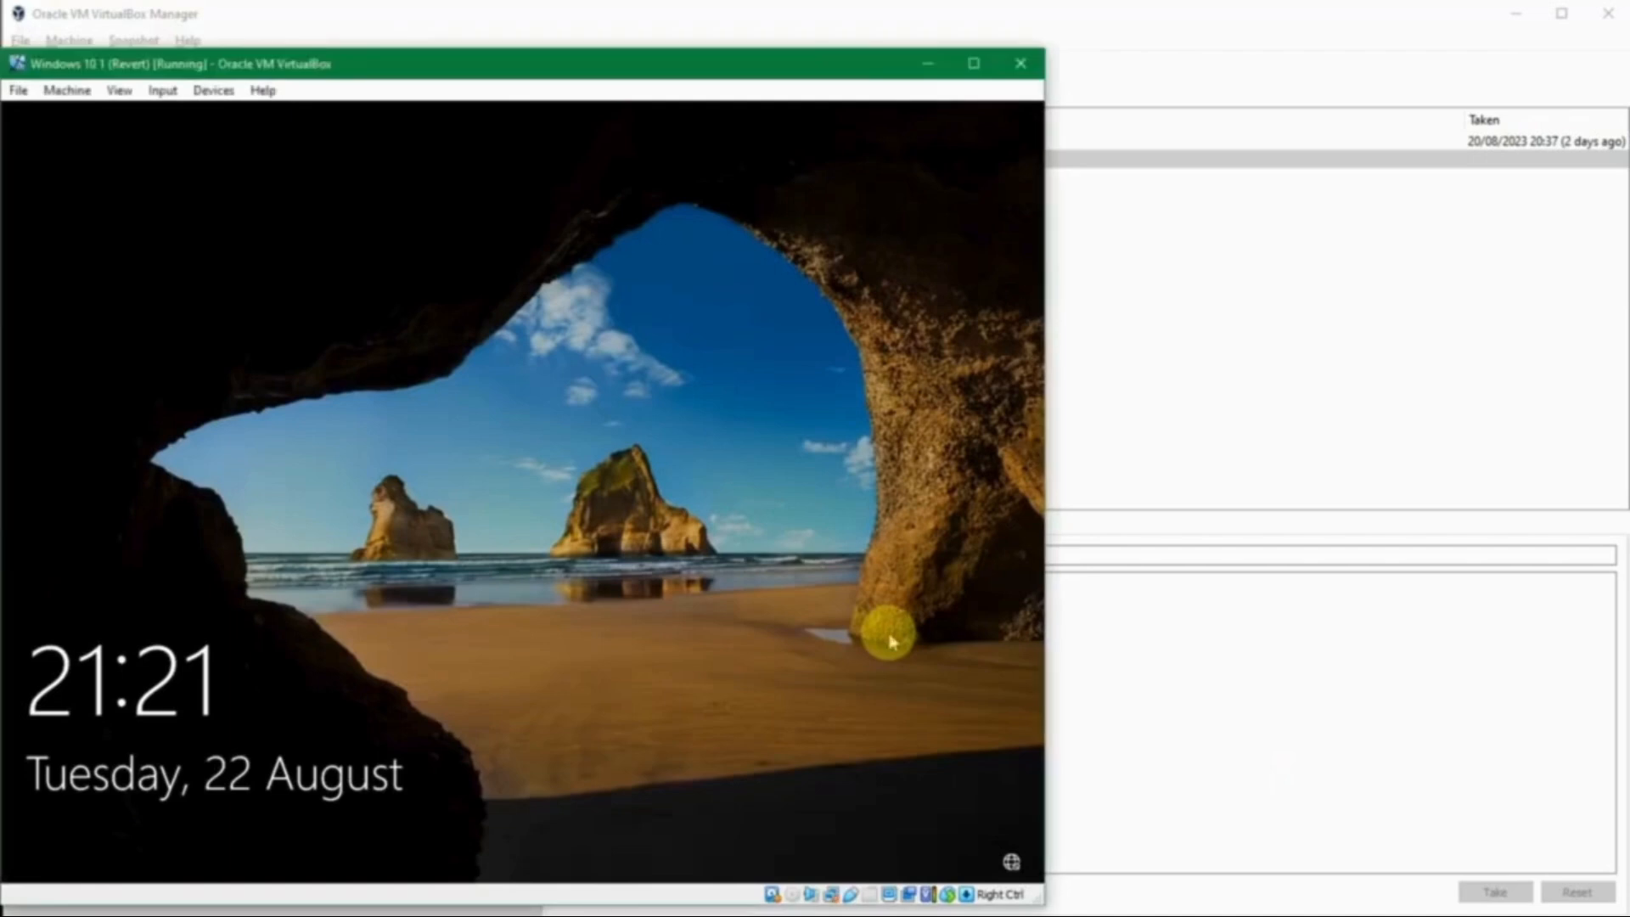
# Step: Sign in to the Windows 10 1 client by turning off Caps Lock and entering the account password
pyautogui.click(889, 641)
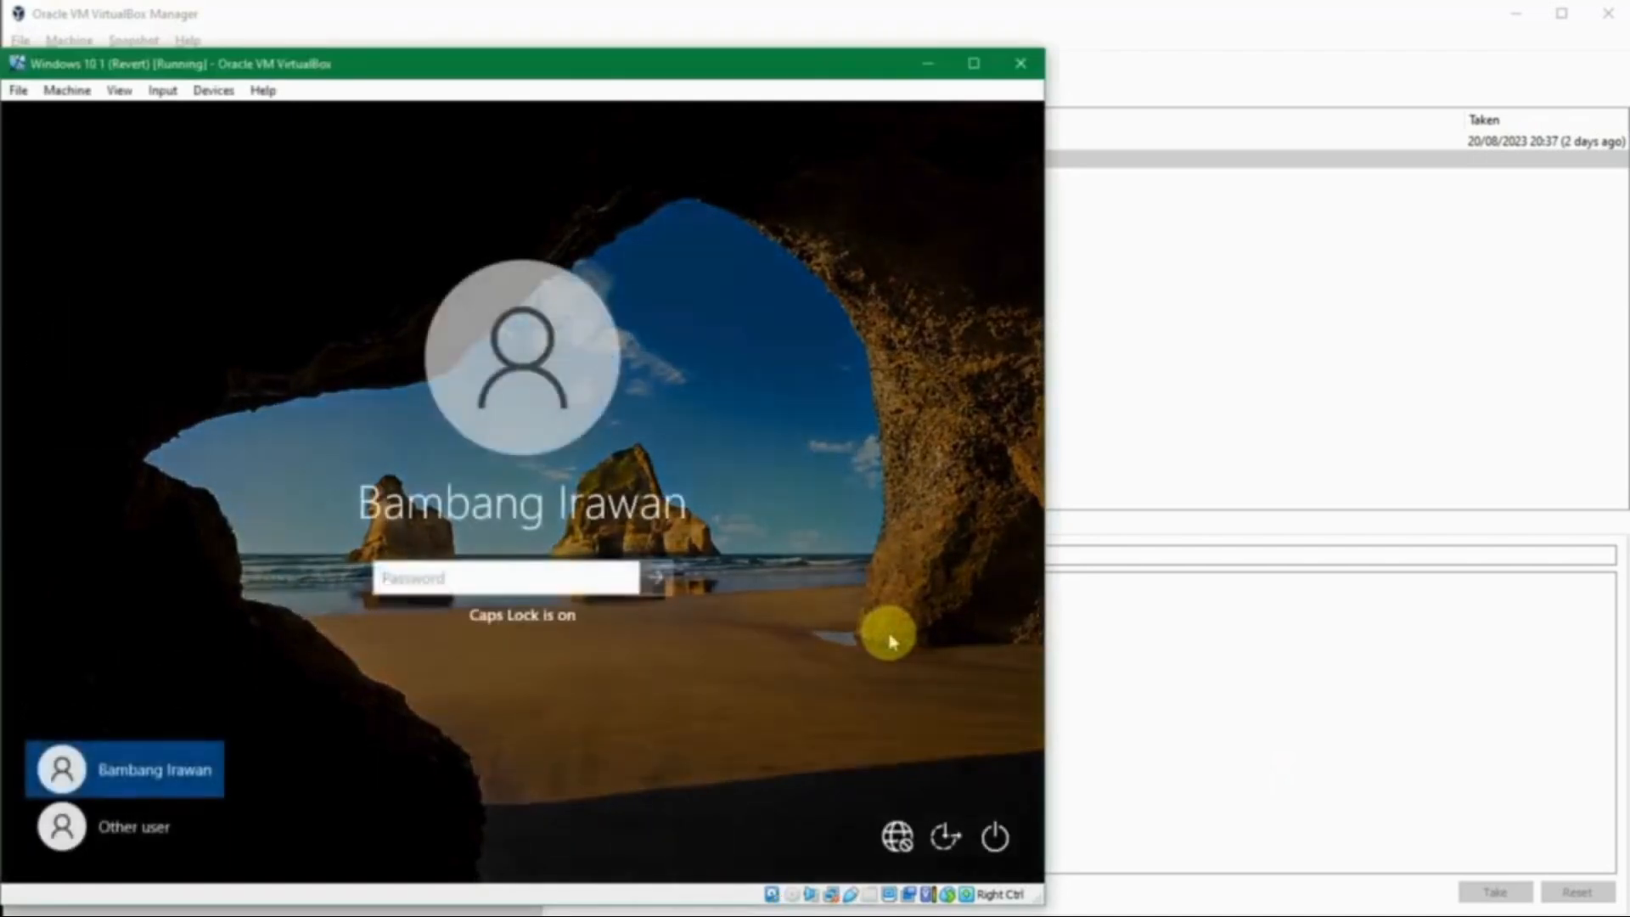
pyautogui.press('capslock')
pyautogui.write('•••••••••••')
pyautogui.press('Return')
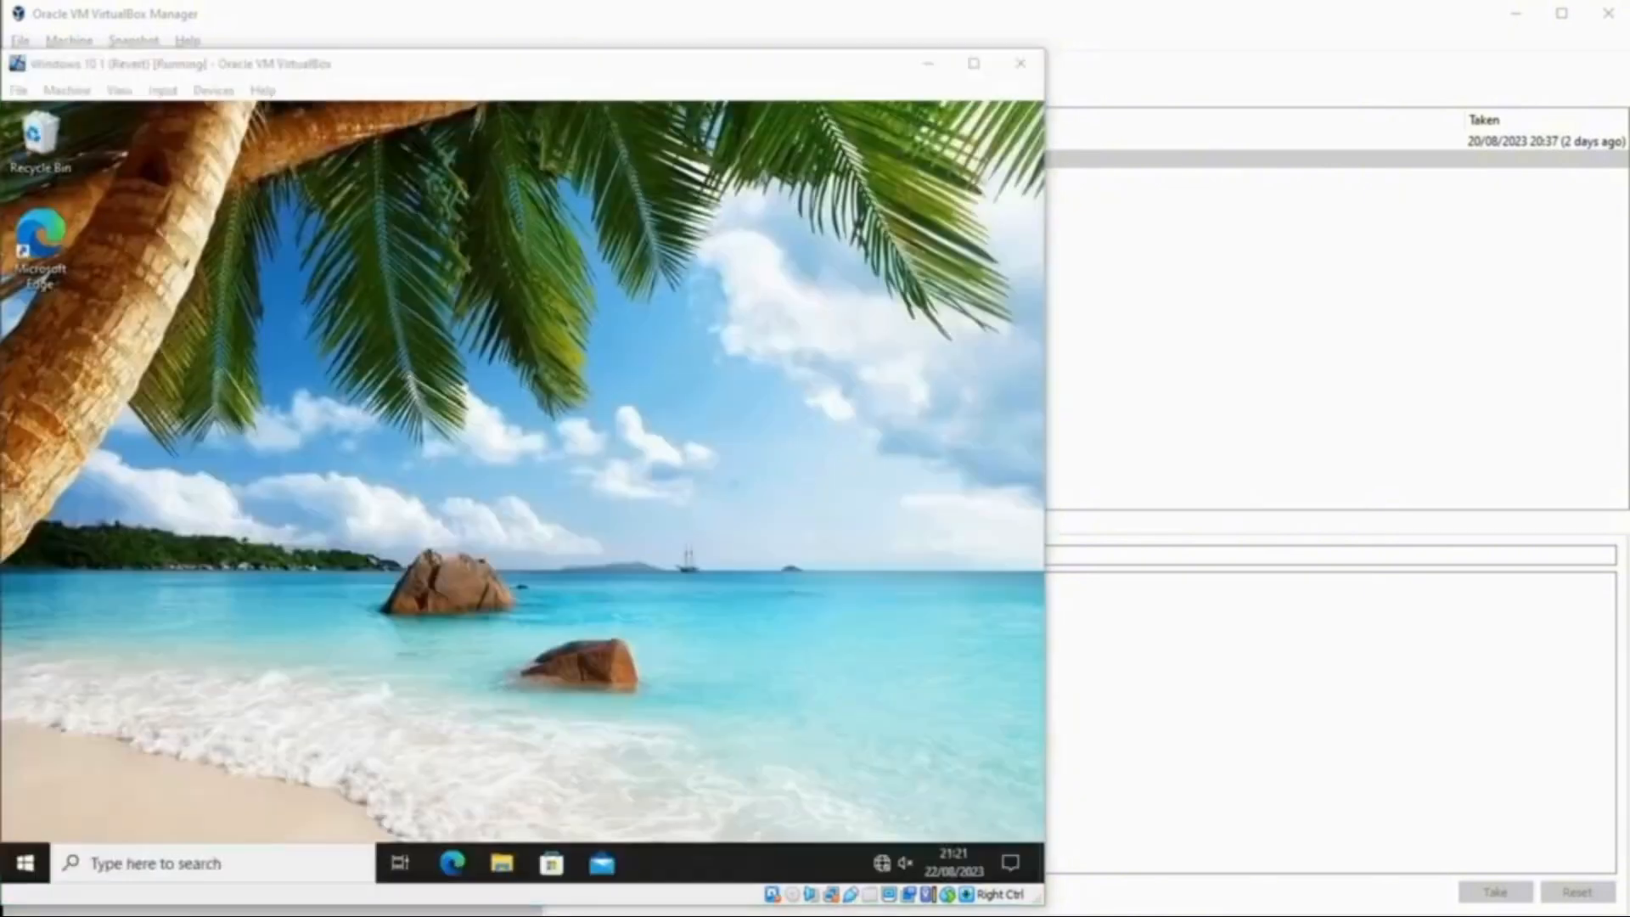
pyautogui.click(858, 675)
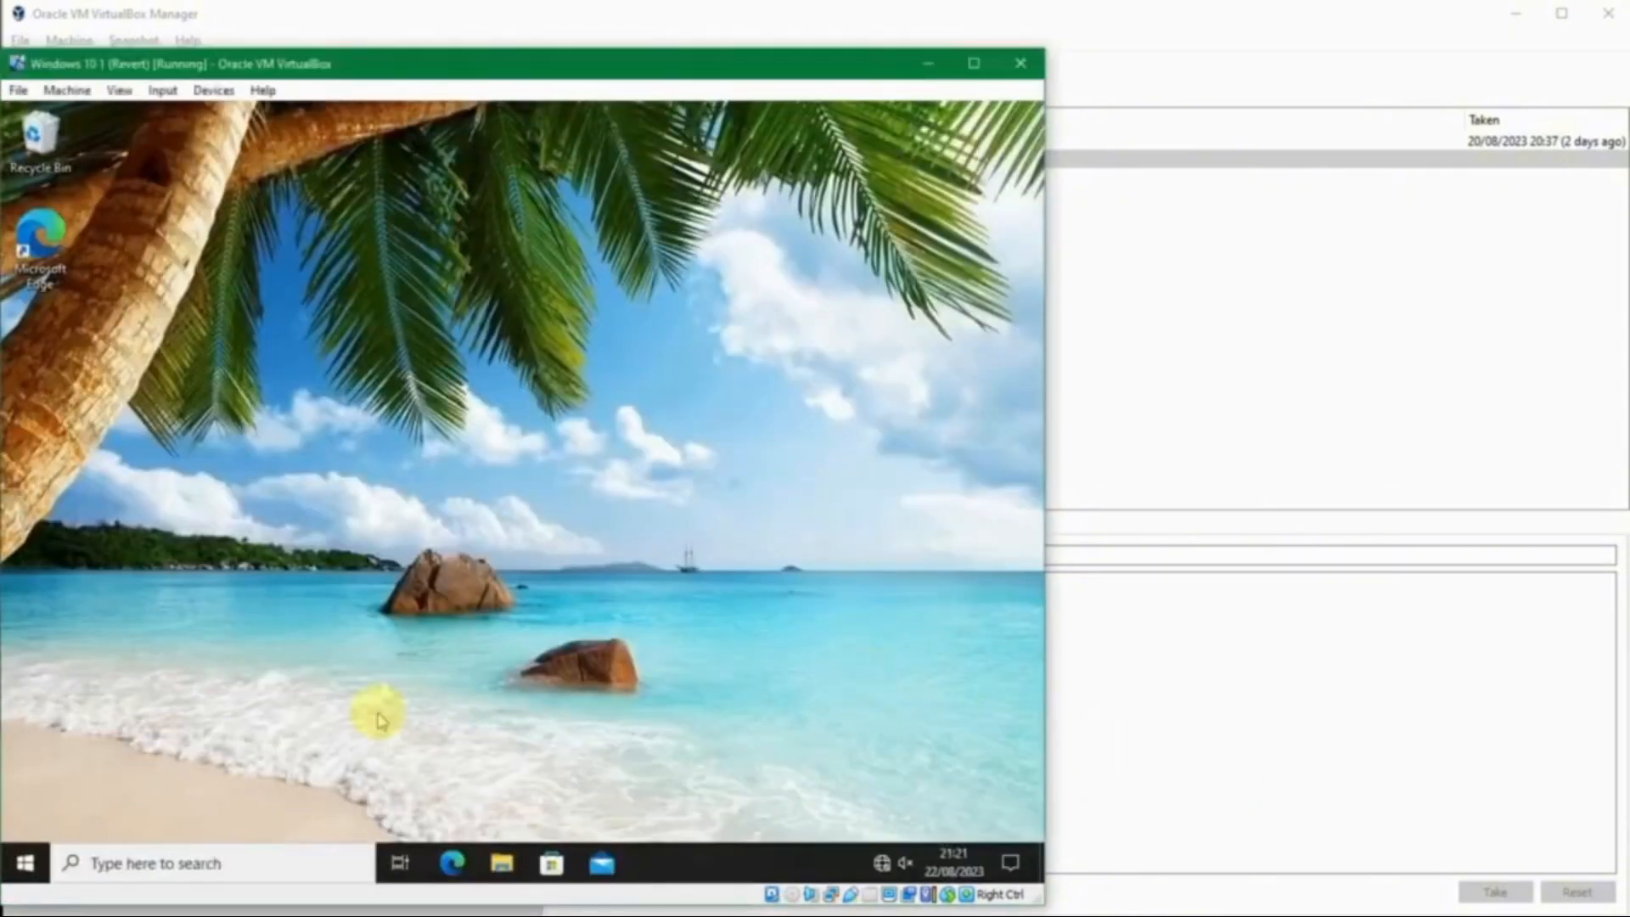
# Step: Open Control Panel on the Windows 10 client and display its items as large icons
pyautogui.press('super')
pyautogui.write('control')
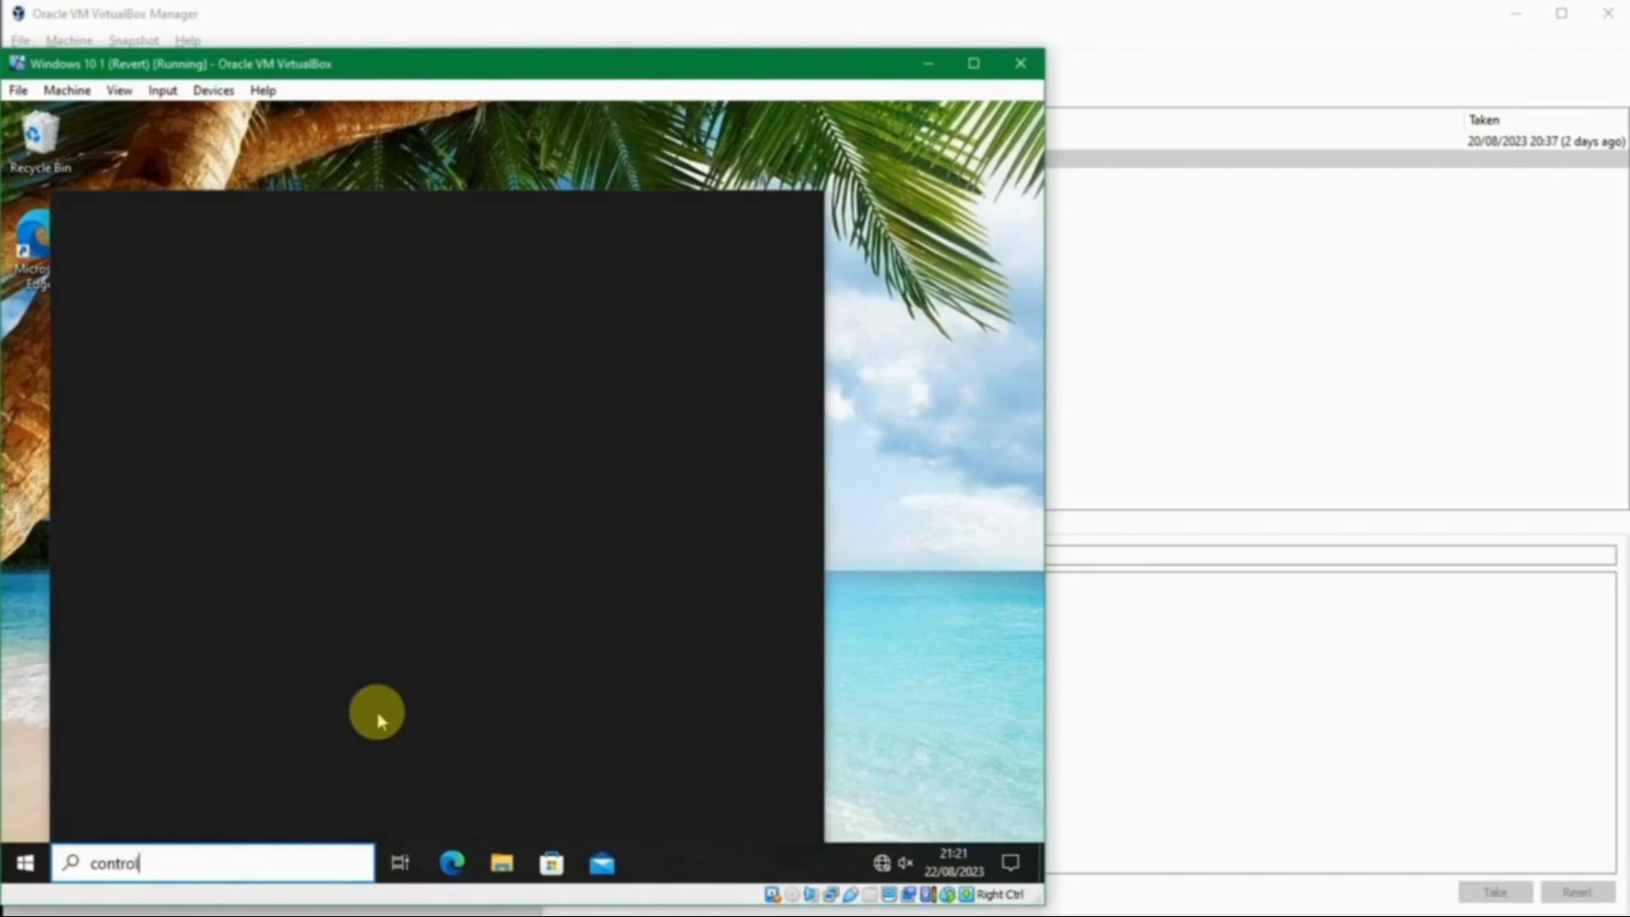
pyautogui.press('Return')
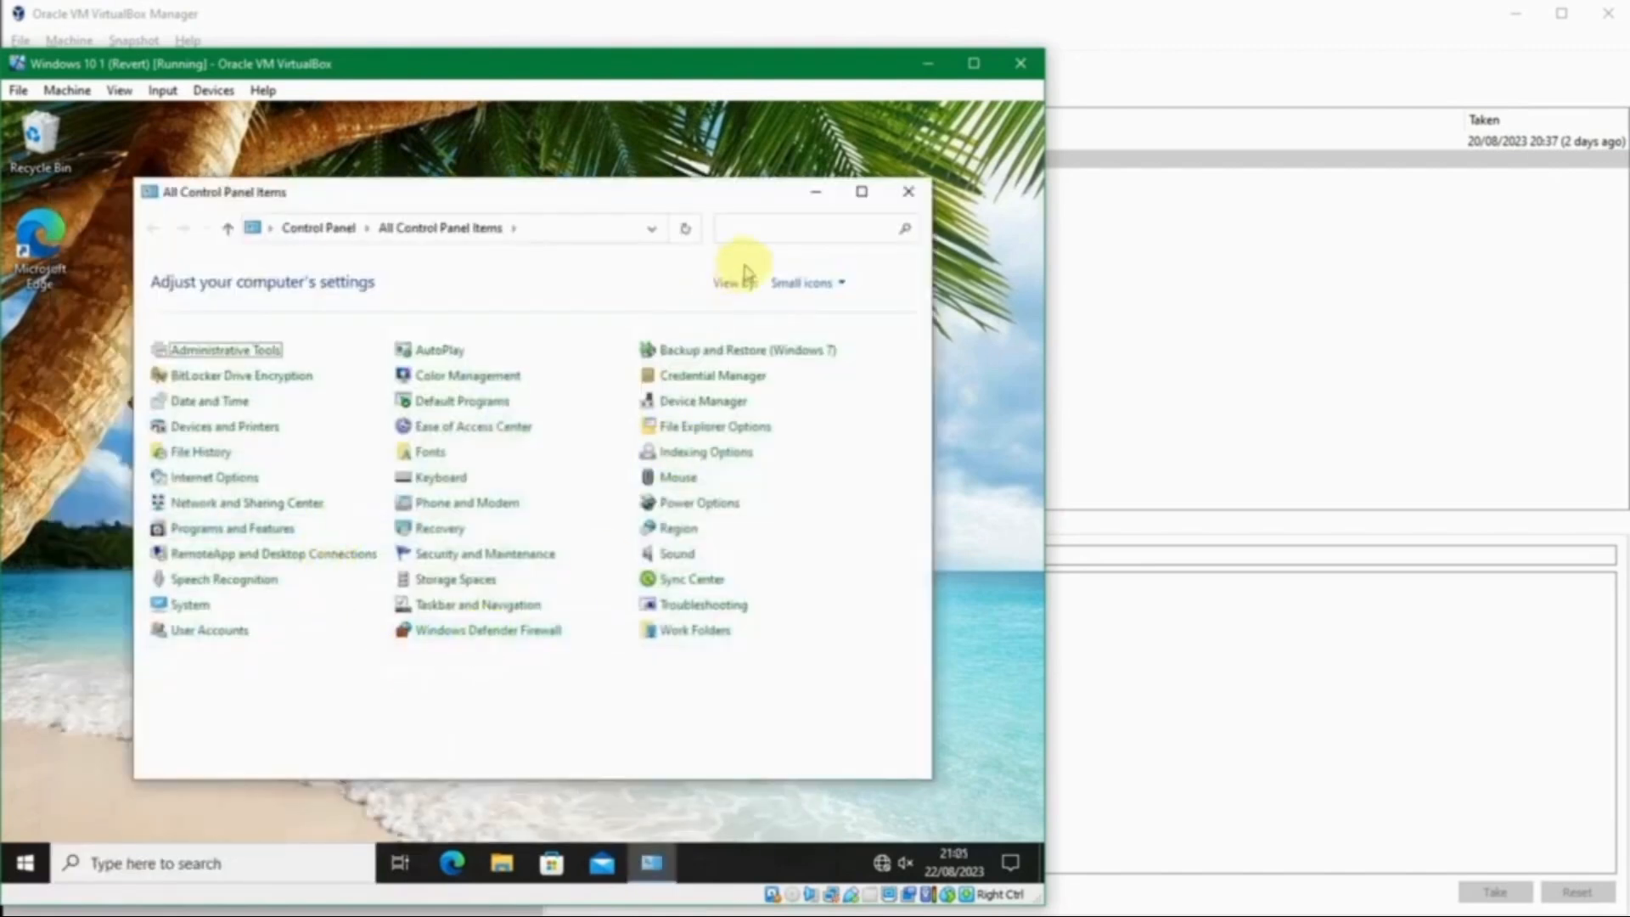
pyautogui.click(801, 283)
pyautogui.click(809, 336)
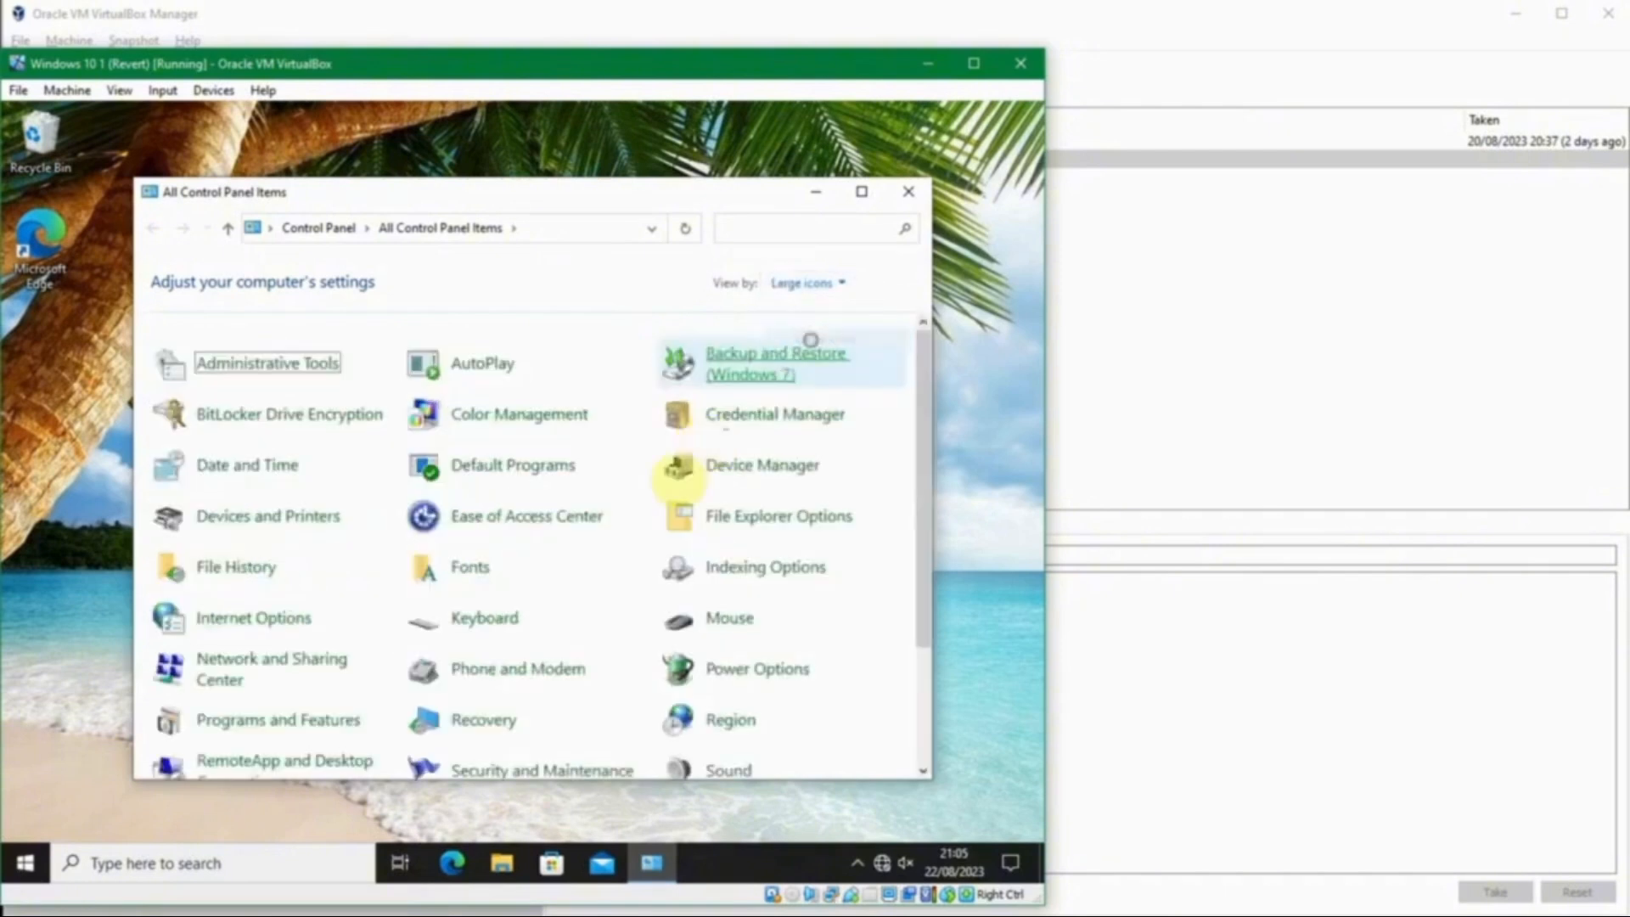
# Step: Open Windows Defender Firewall on the client and examine the firewall state for the domain, private and public networks
pyautogui.scroll(-2, 645, 517)
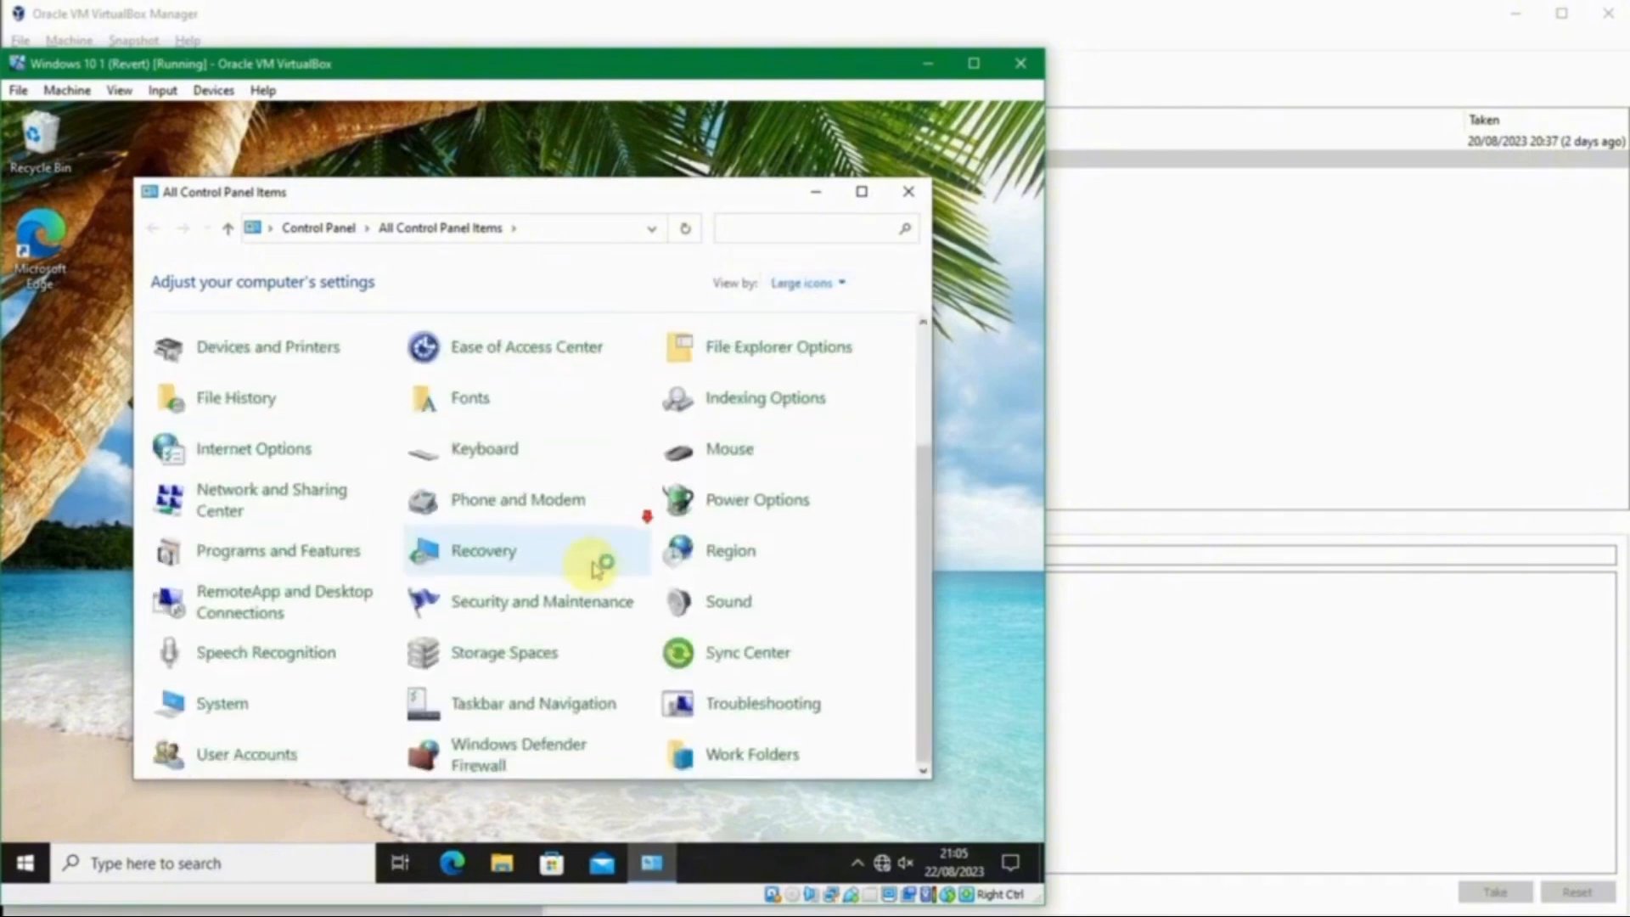
pyautogui.click(513, 761)
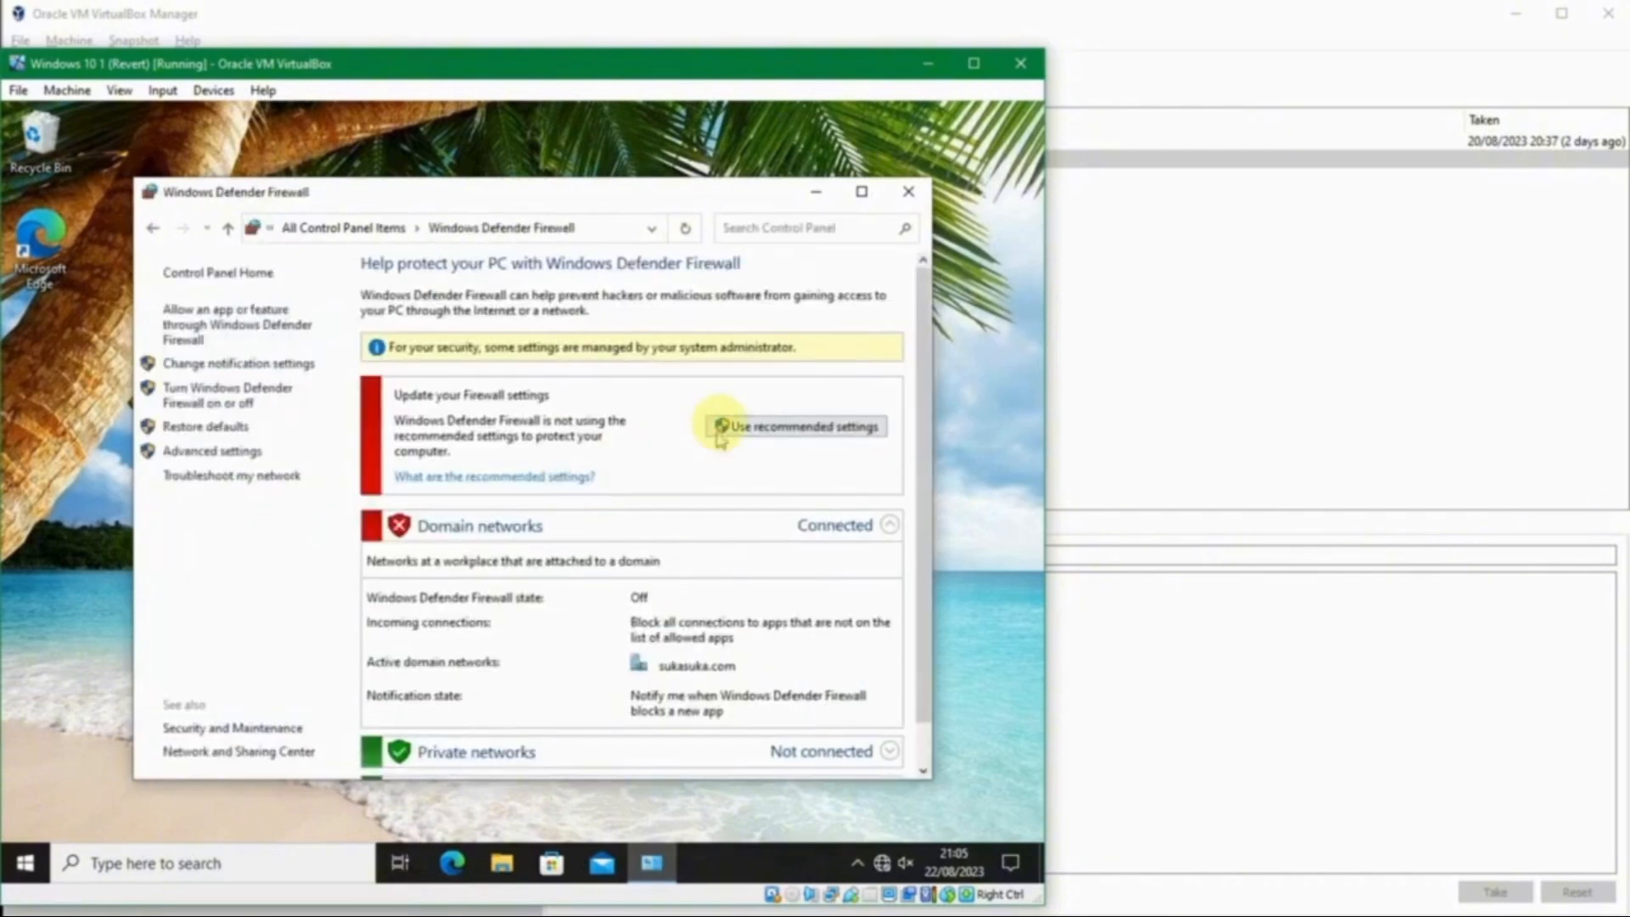
pyautogui.scroll(-1, 691, 410)
pyautogui.scroll(1, 594, 386)
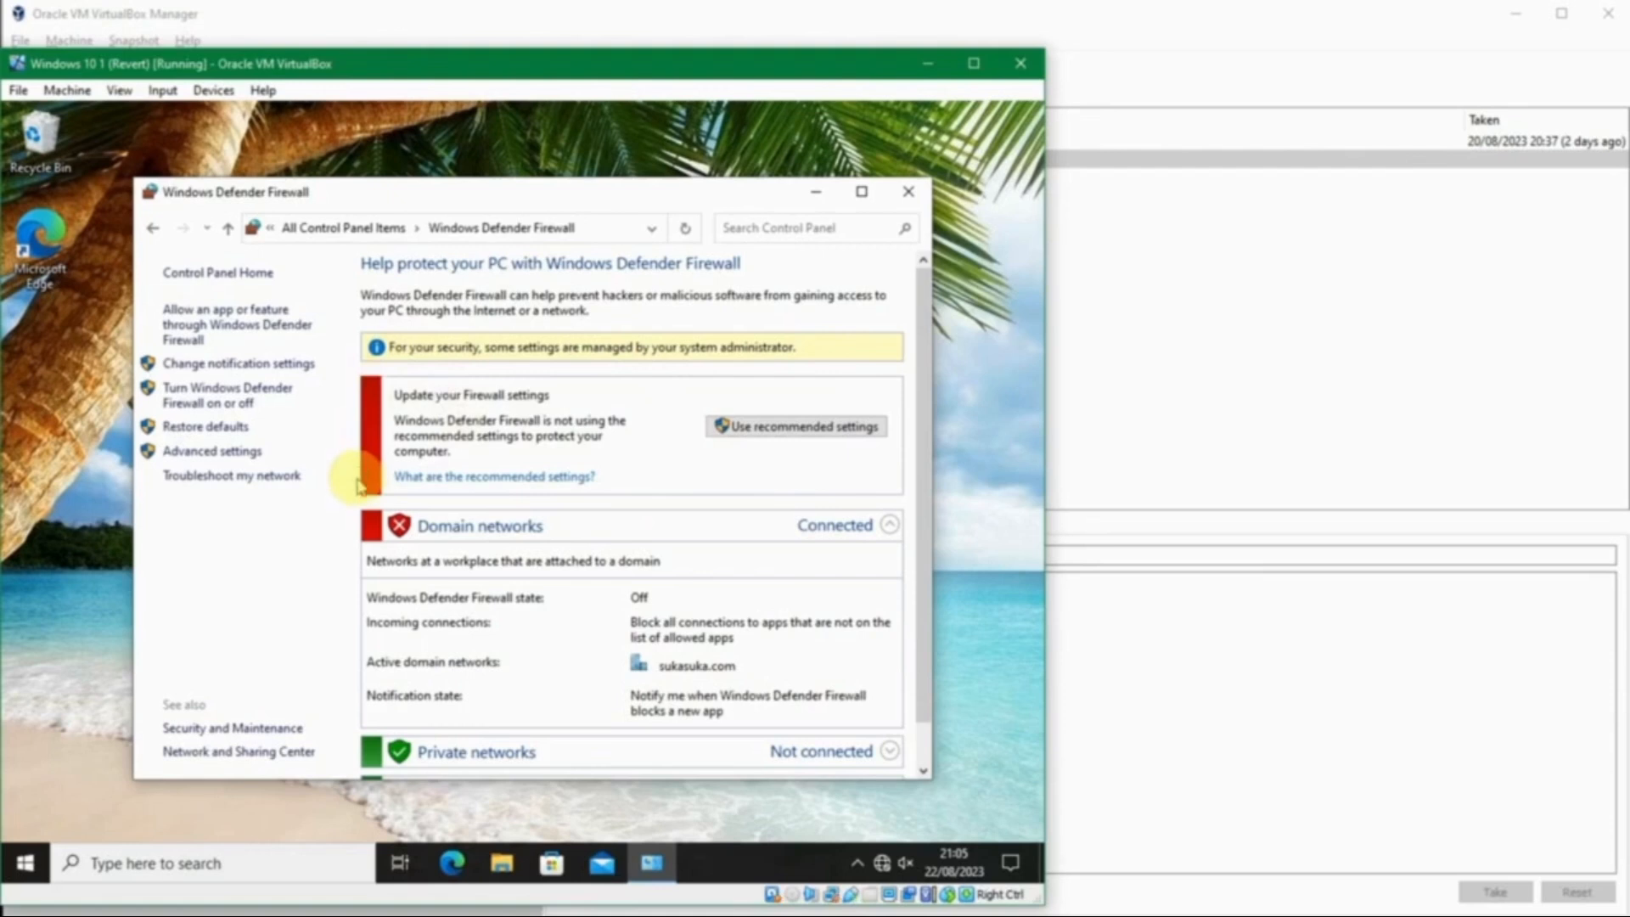
pyautogui.scroll(-1, 358, 475)
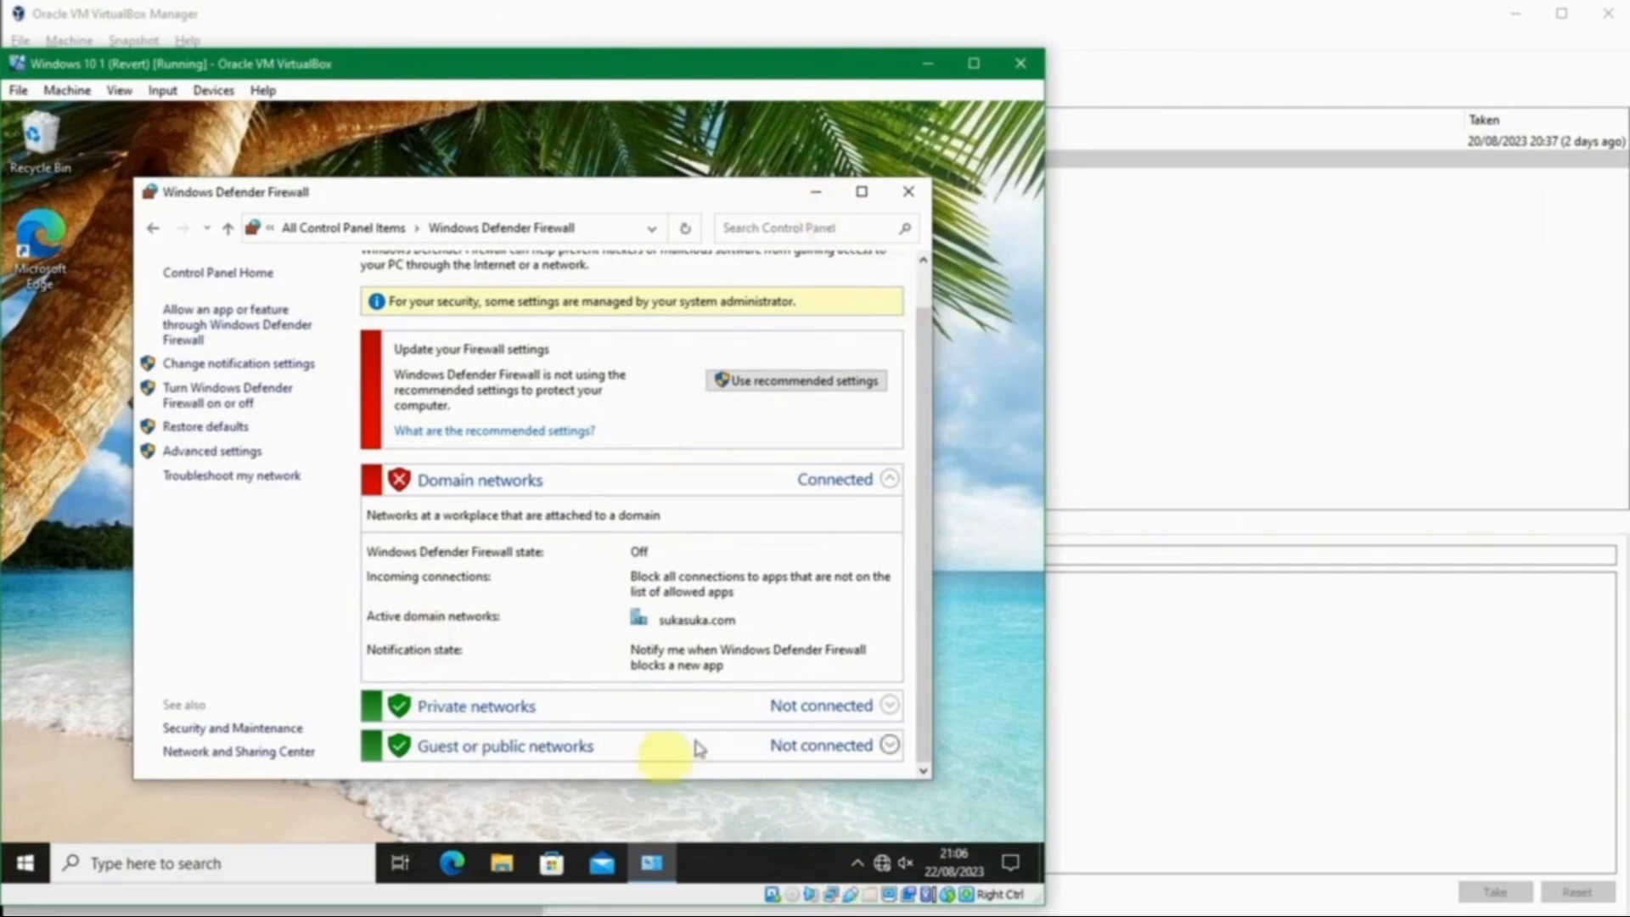
# Step: Switch to the Winserver 2019 DC virtual machine showing Group Policy Management and minimize the Windows 10 1 window
pyautogui.moveTo(737, 915)
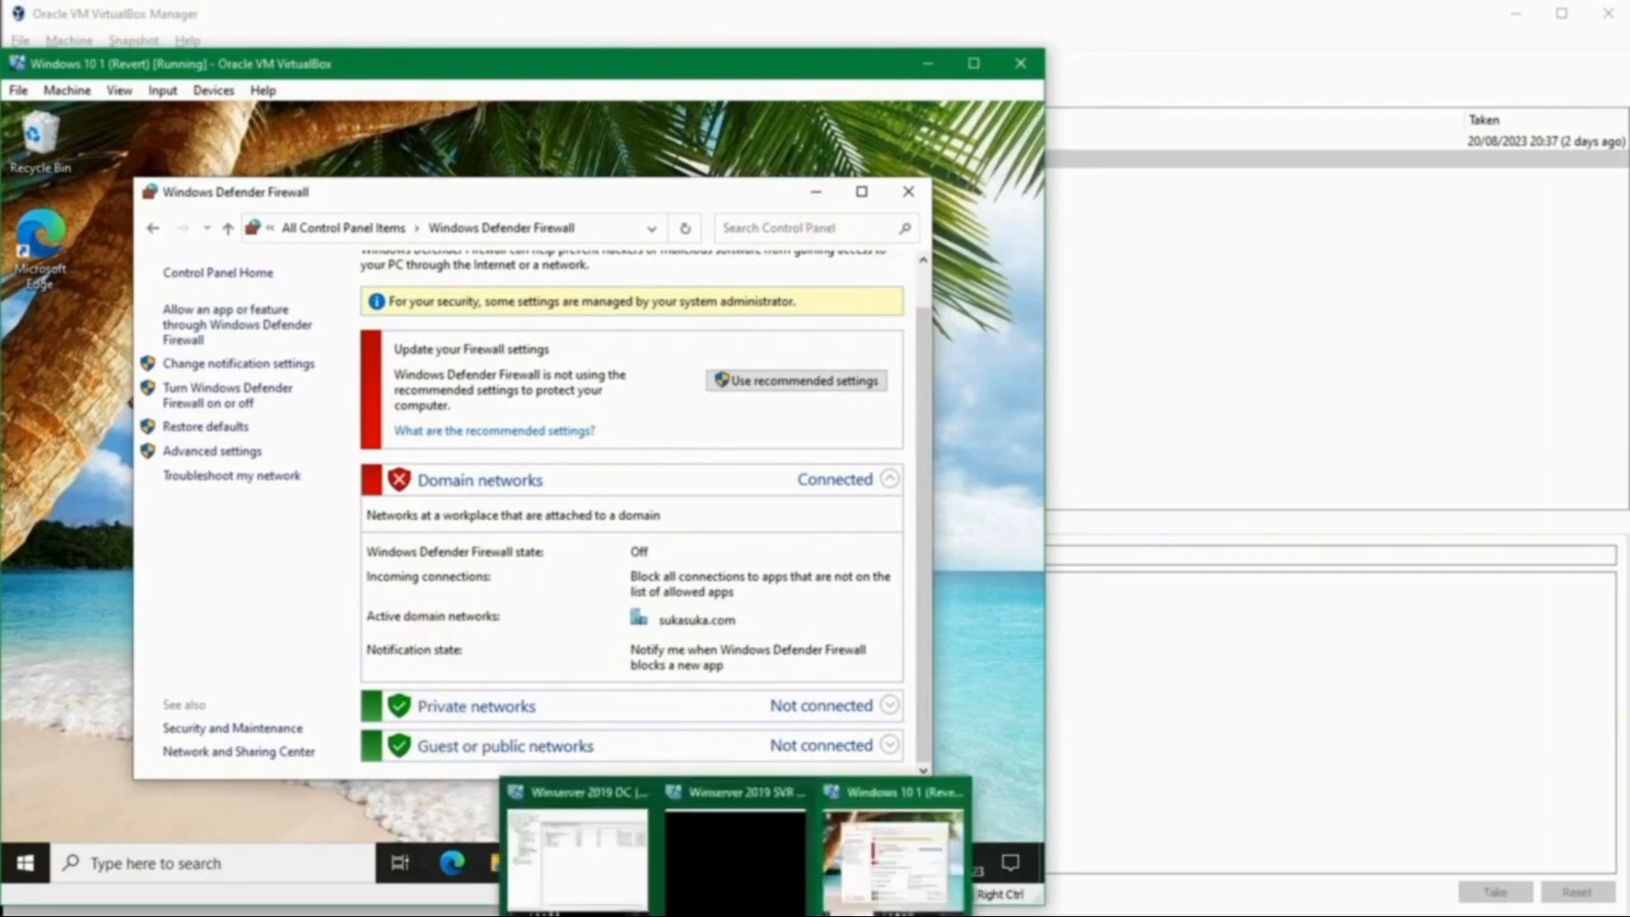
pyautogui.click(611, 864)
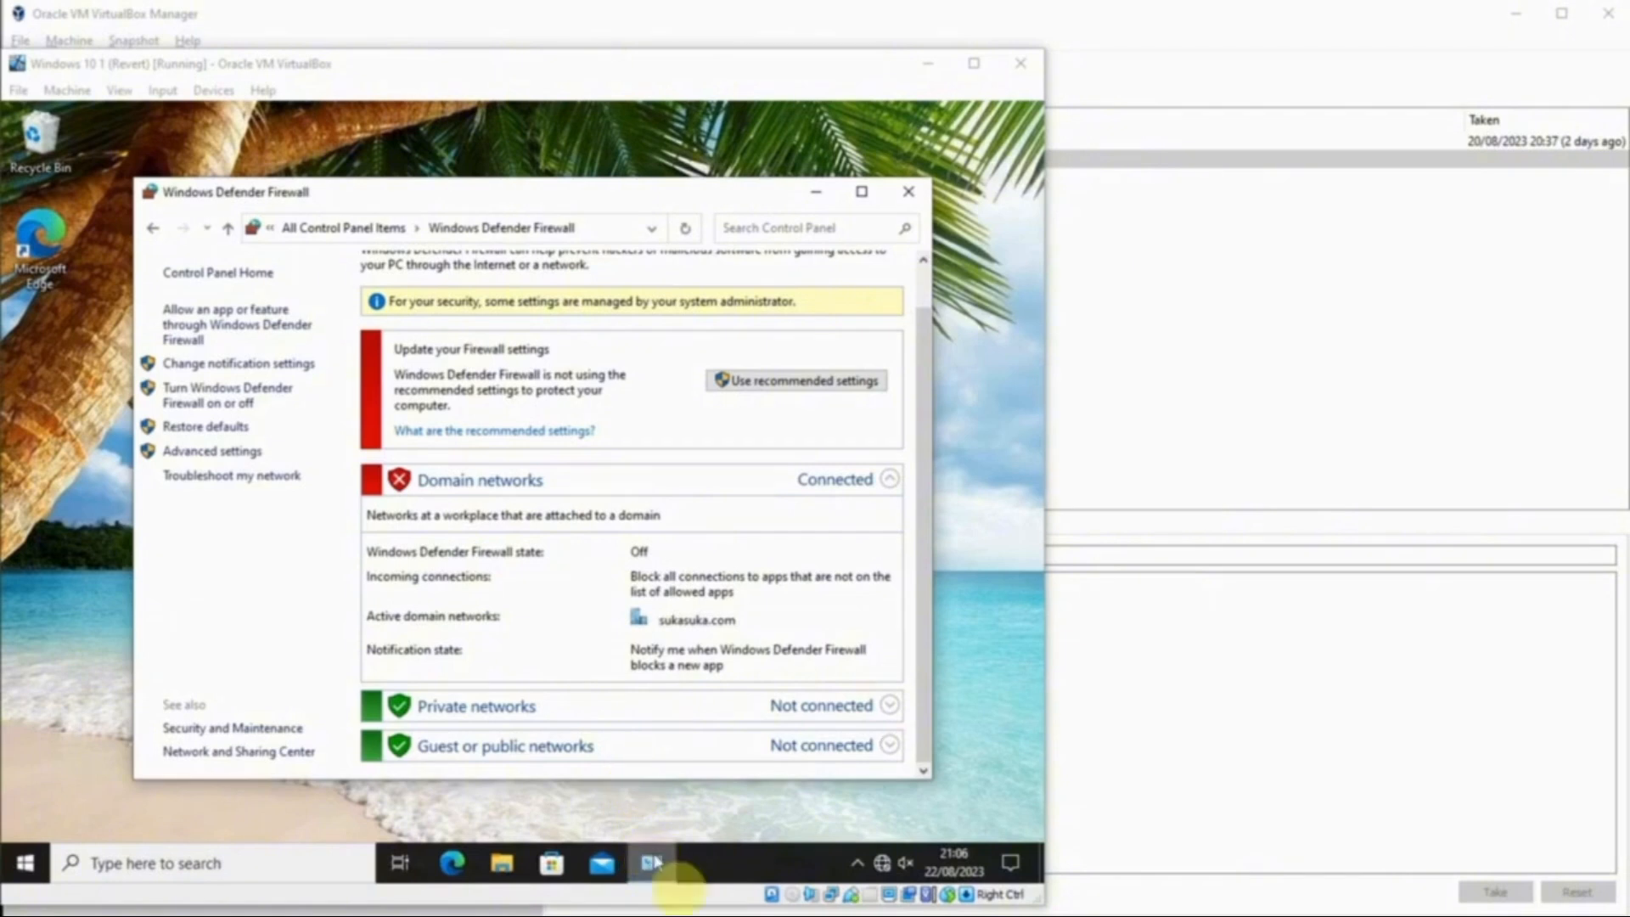
pyautogui.moveTo(737, 916)
pyautogui.click(602, 868)
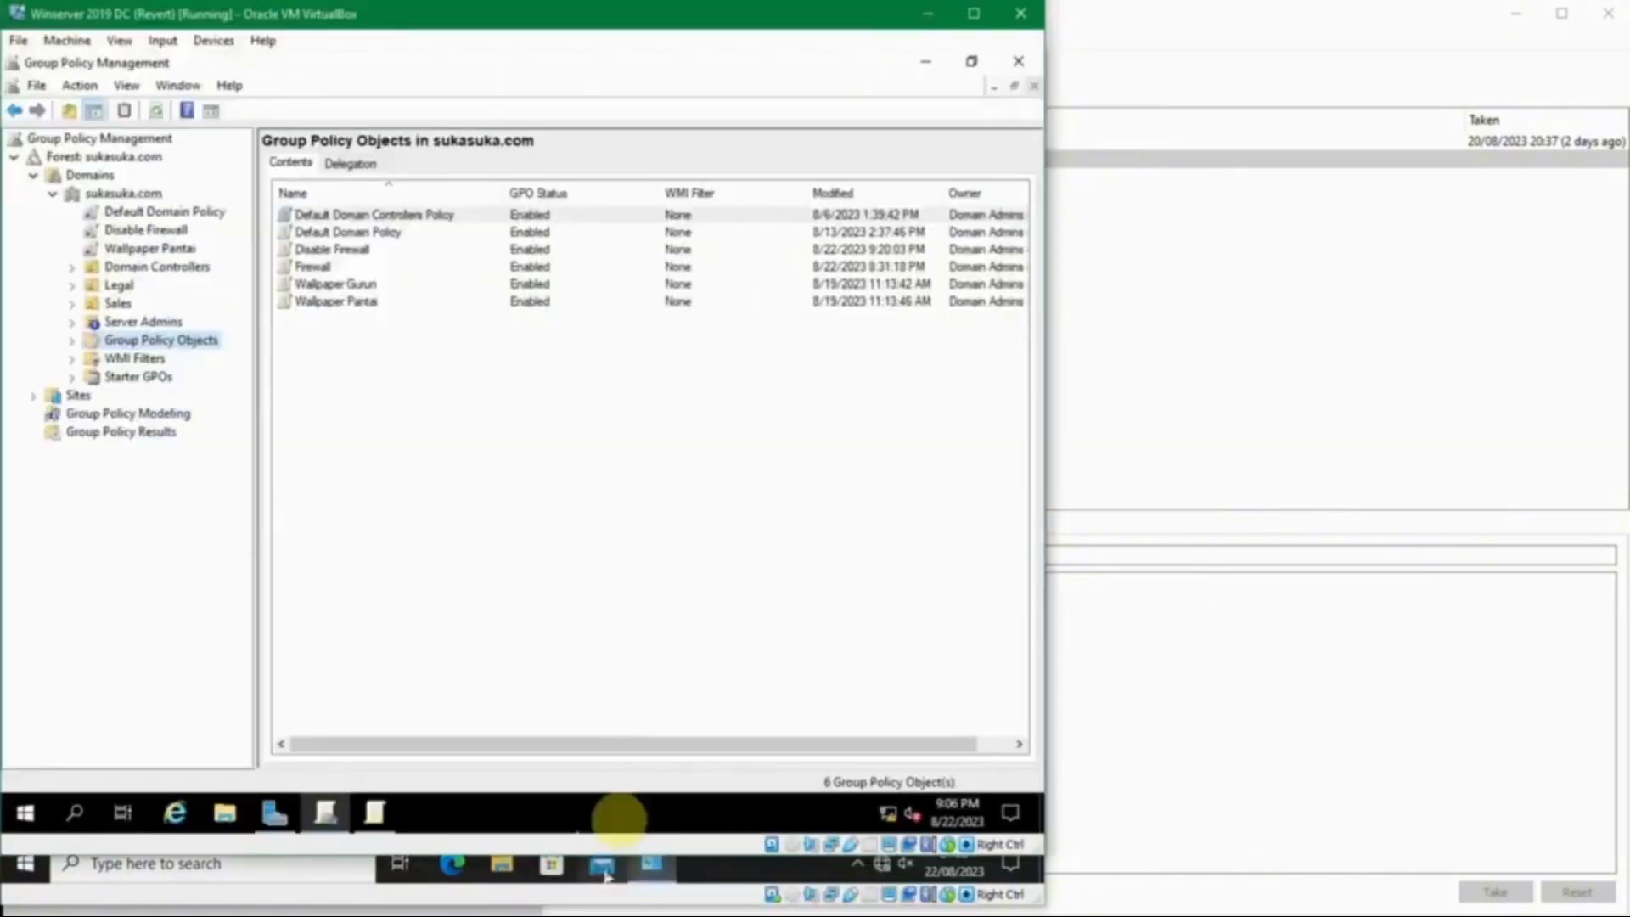
pyautogui.click(501, 370)
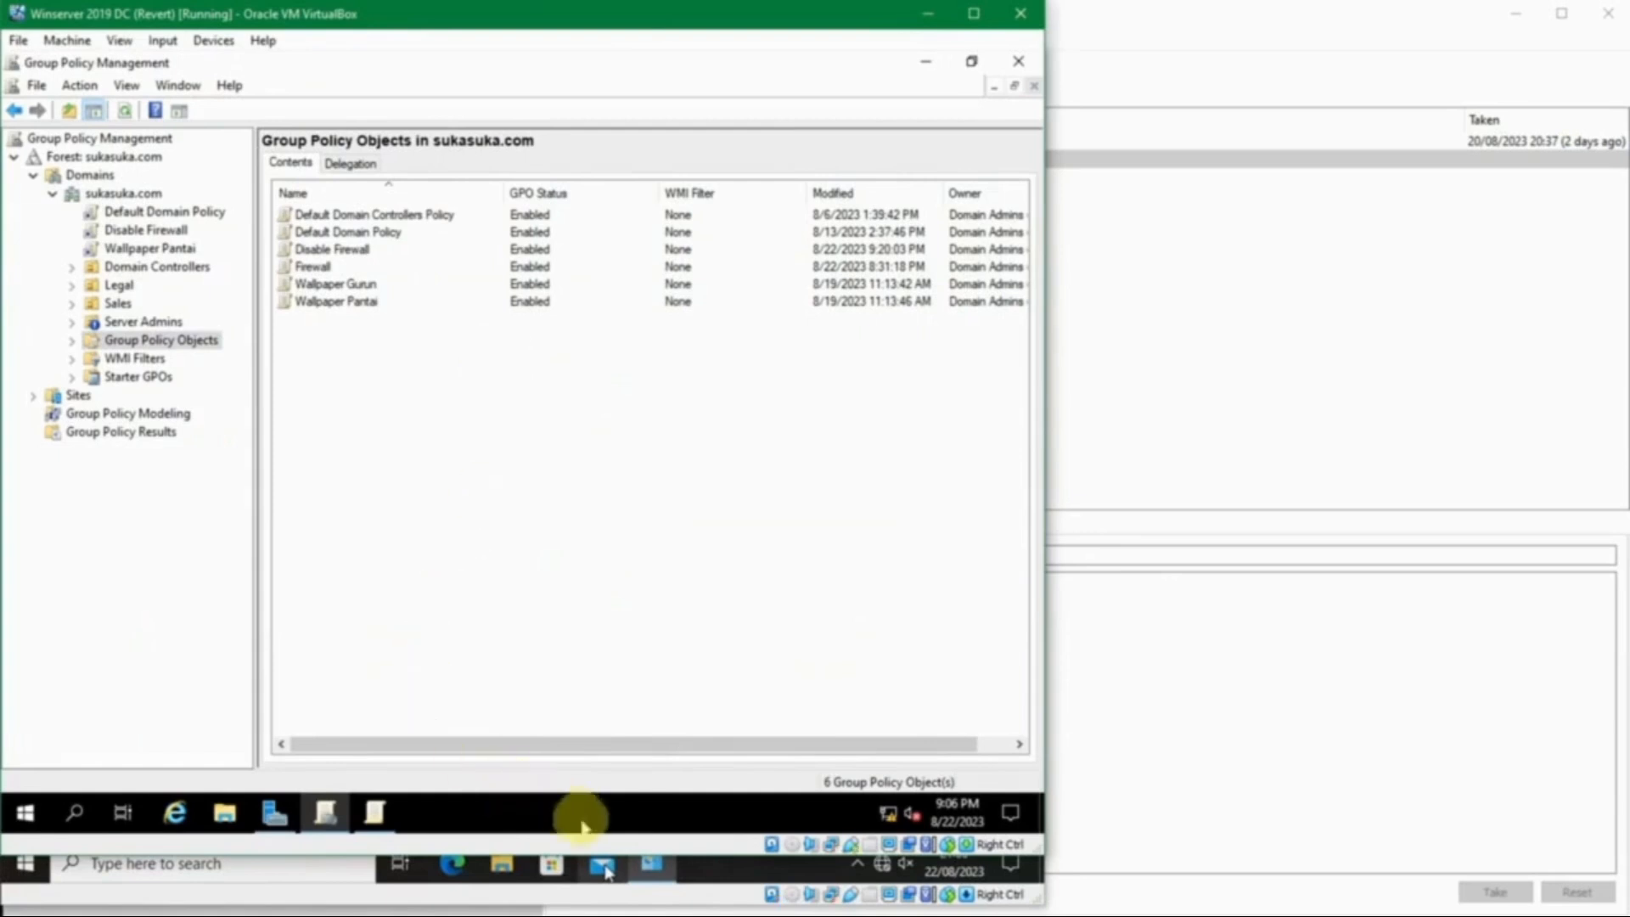
pyautogui.click(692, 862)
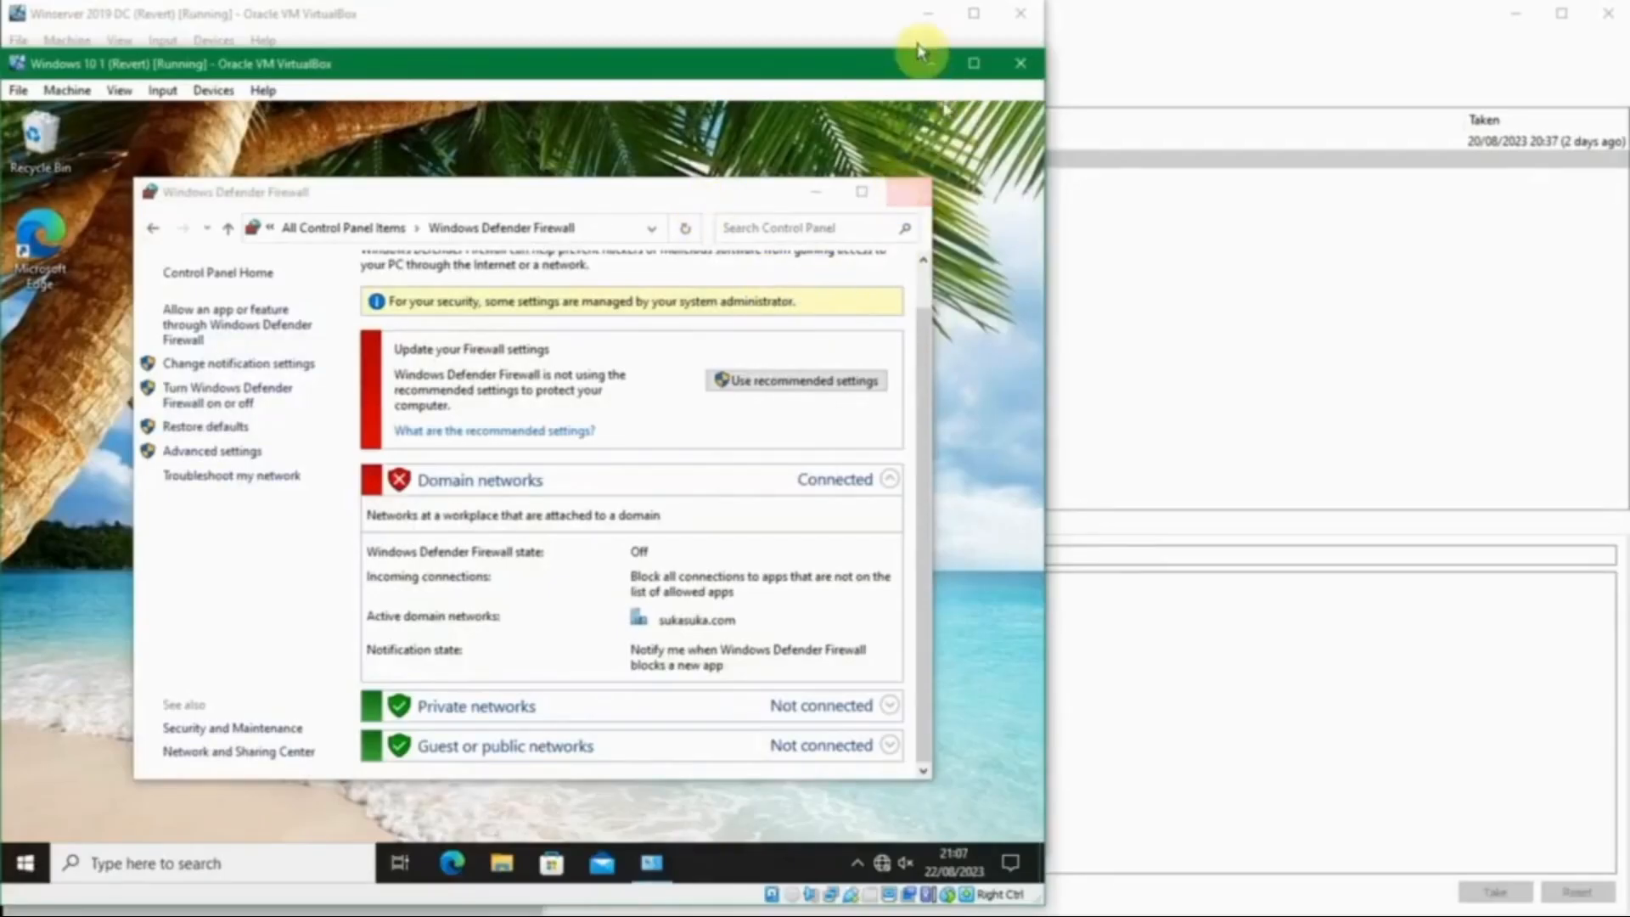
pyautogui.click(928, 62)
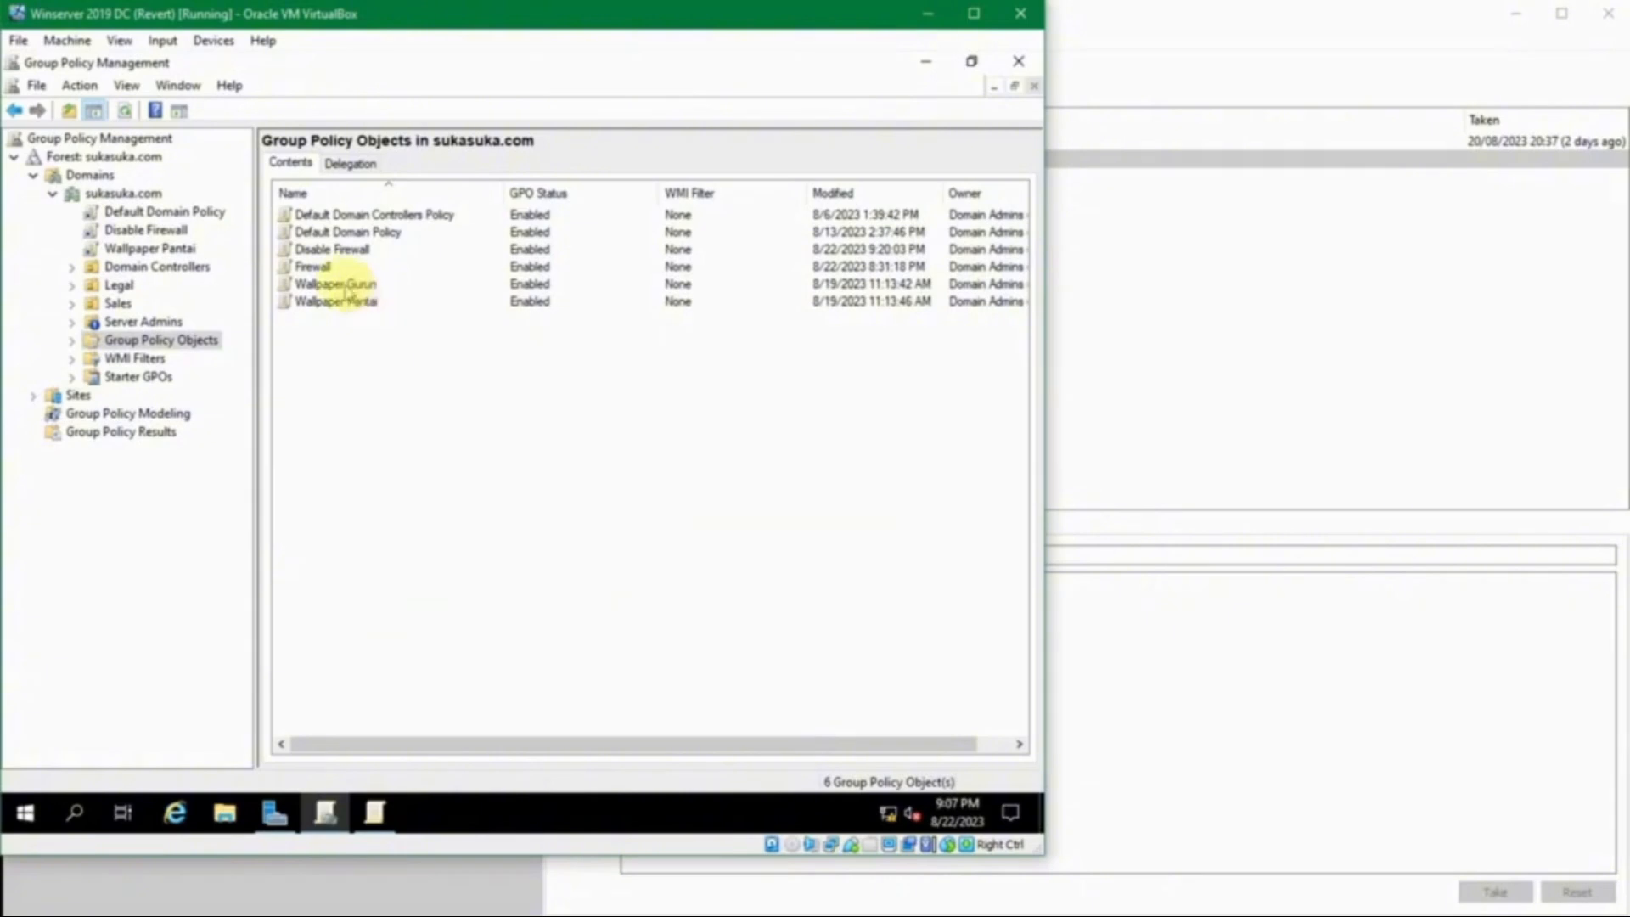
pyautogui.rightClick(355, 333)
pyautogui.click(308, 340)
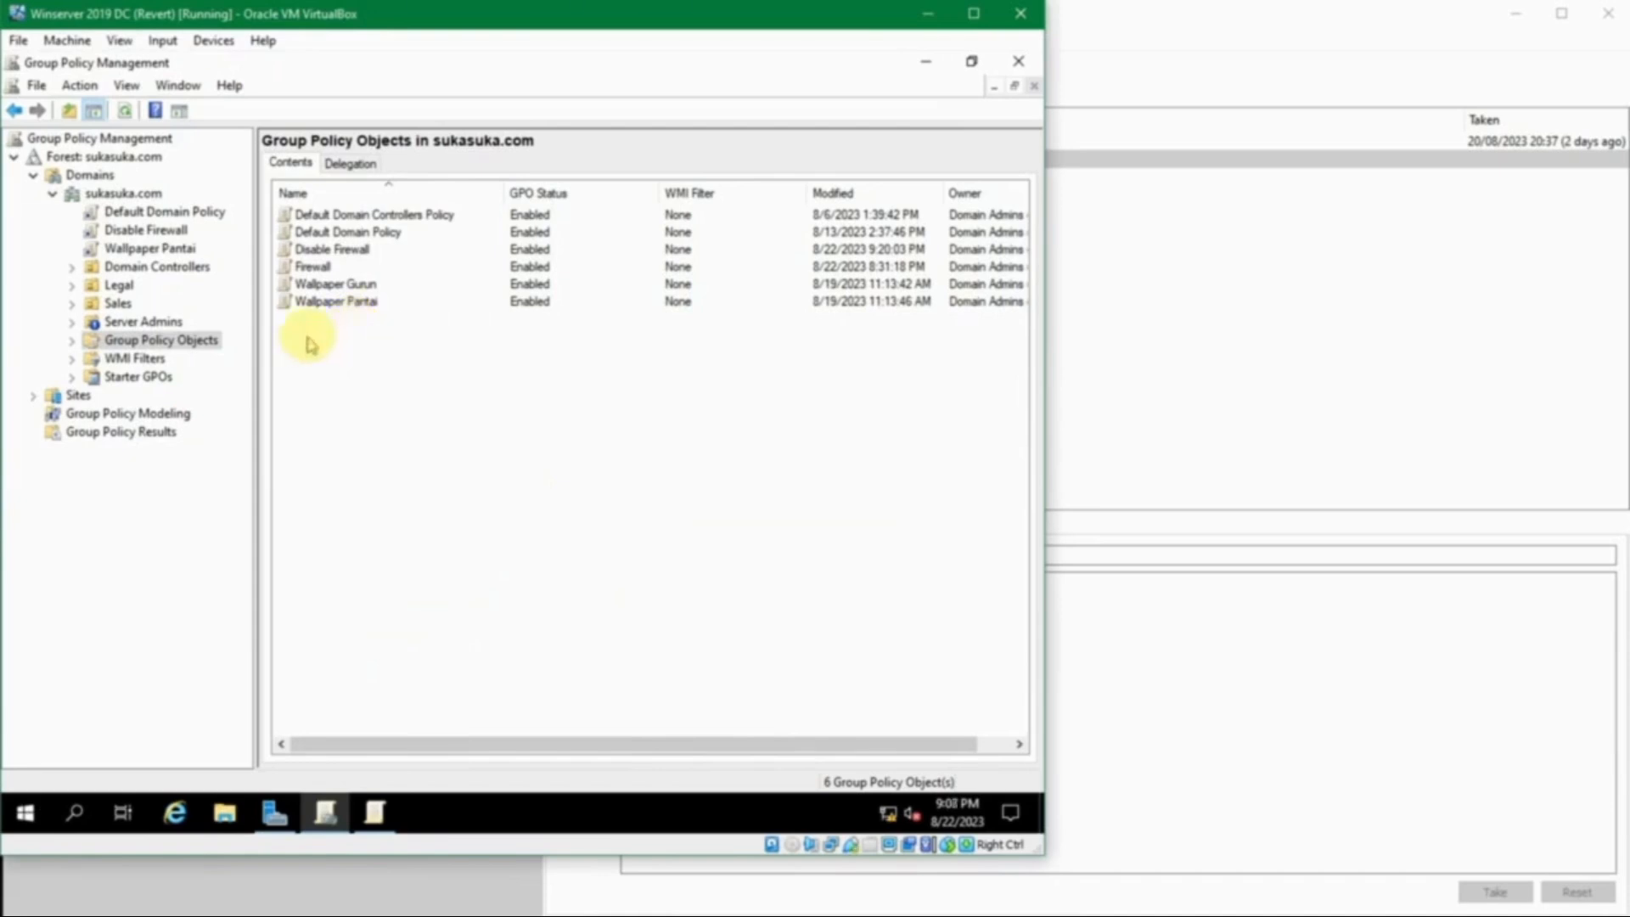
# Step: Open the Inbound Rules of the Disable Firewall policy and start creating a new inbound rule
pyautogui.click(366, 813)
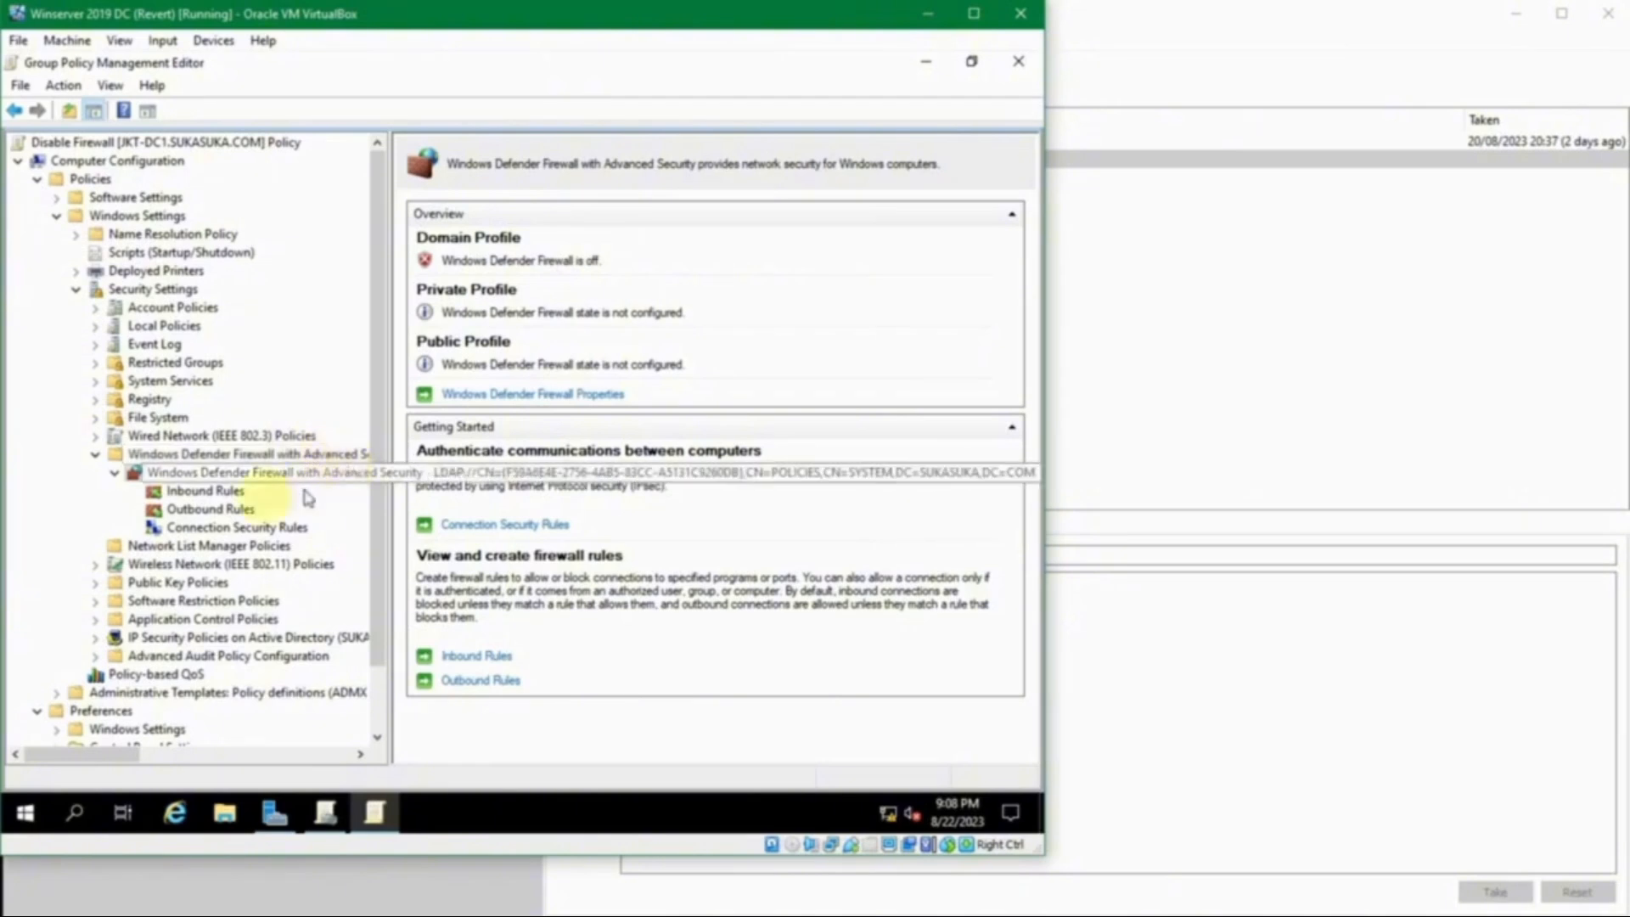
pyautogui.click(214, 496)
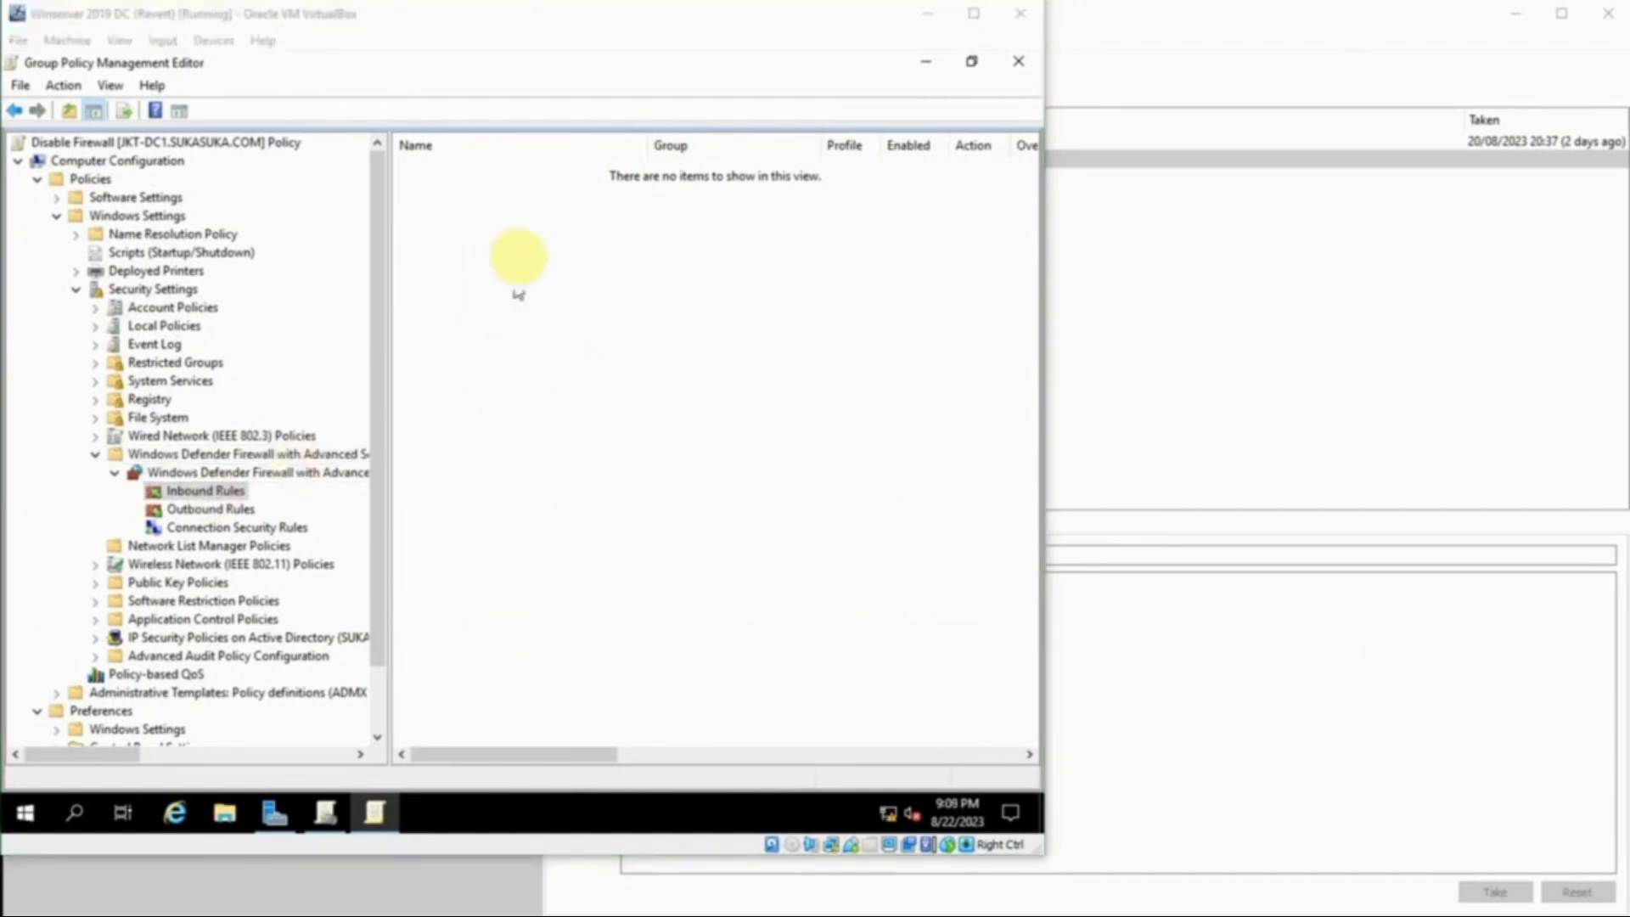
pyautogui.click(520, 223)
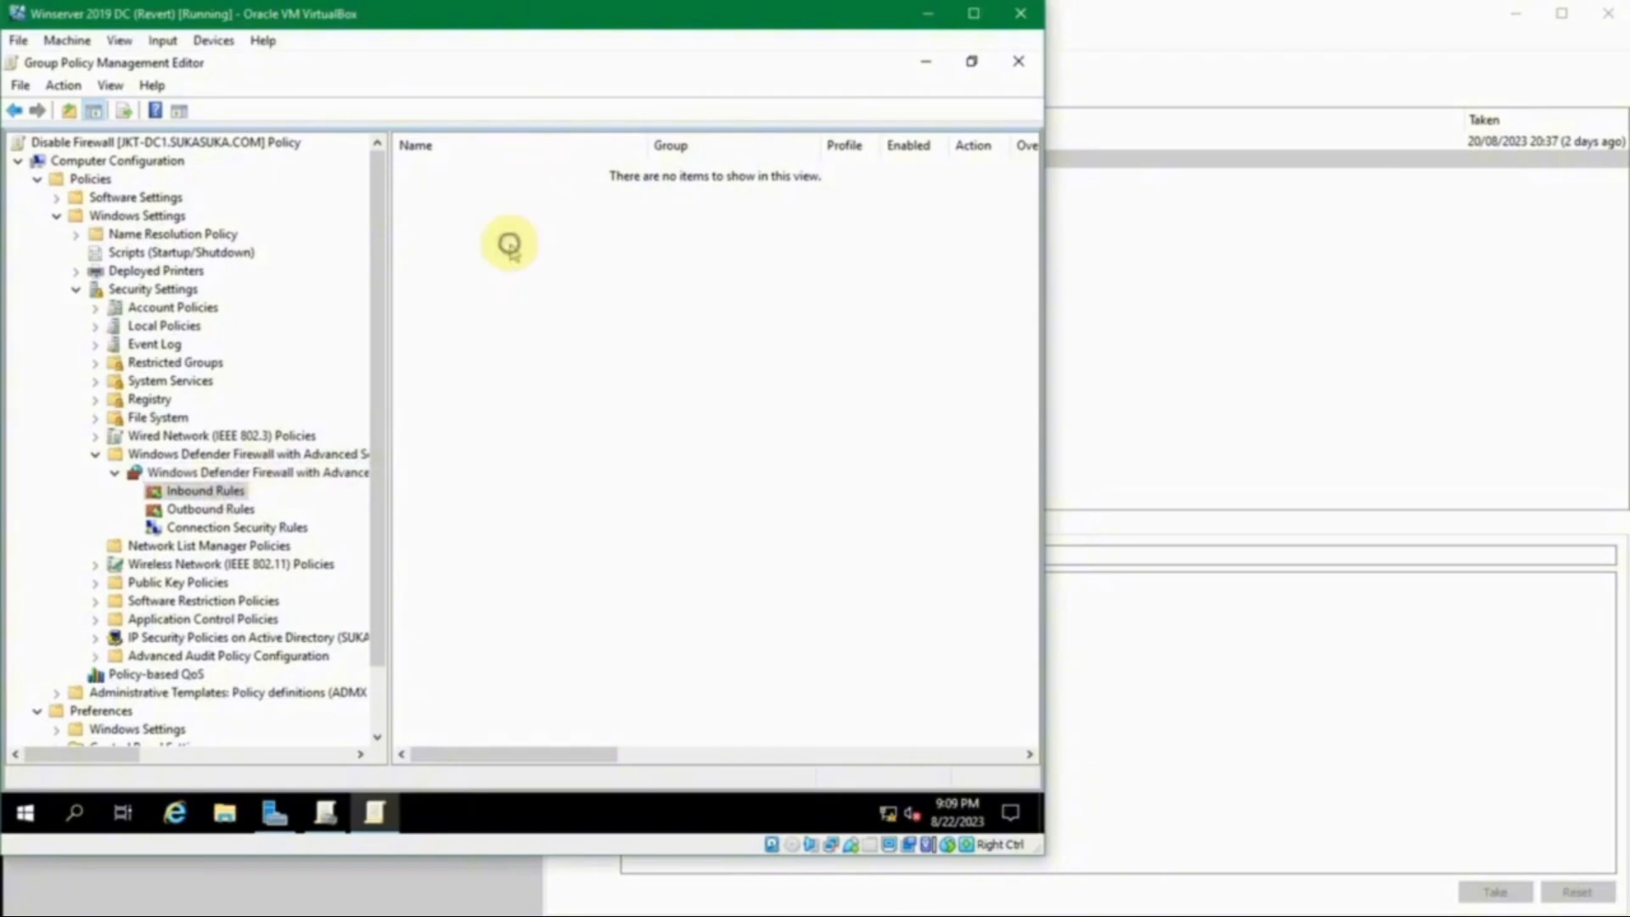
pyautogui.rightClick(509, 244)
pyautogui.click(570, 258)
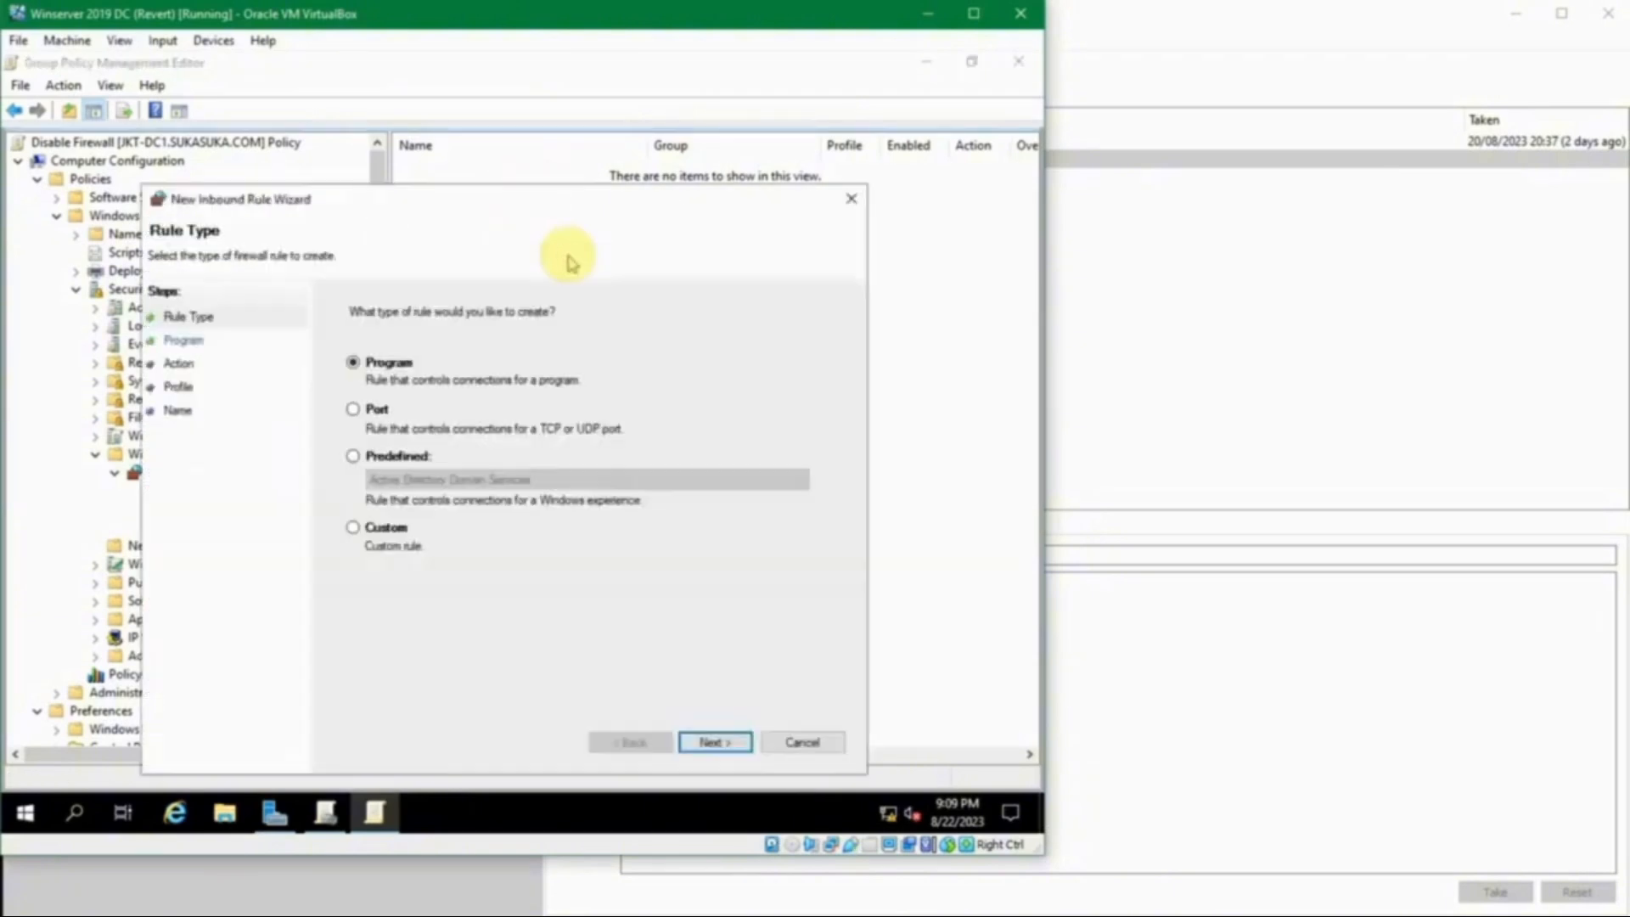
pyautogui.moveTo(557, 194); pyautogui.dragTo(543, 141)
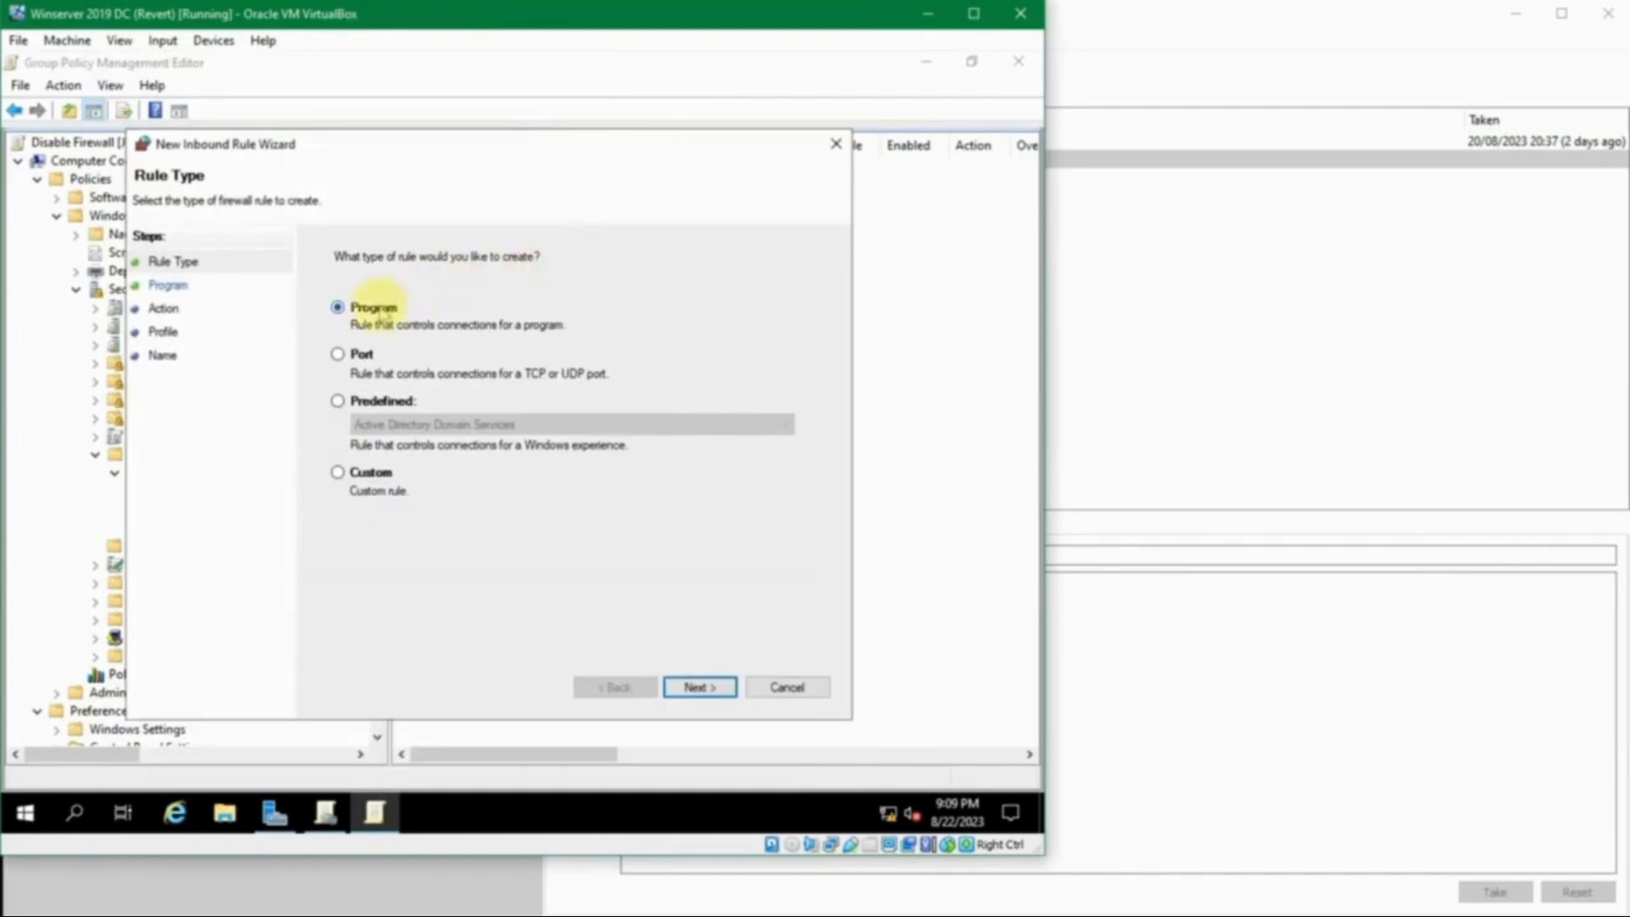
# Step: Examine the Program, Port, Predefined and Custom rule types and the list of predefined services
pyautogui.click(366, 309)
pyautogui.click(366, 354)
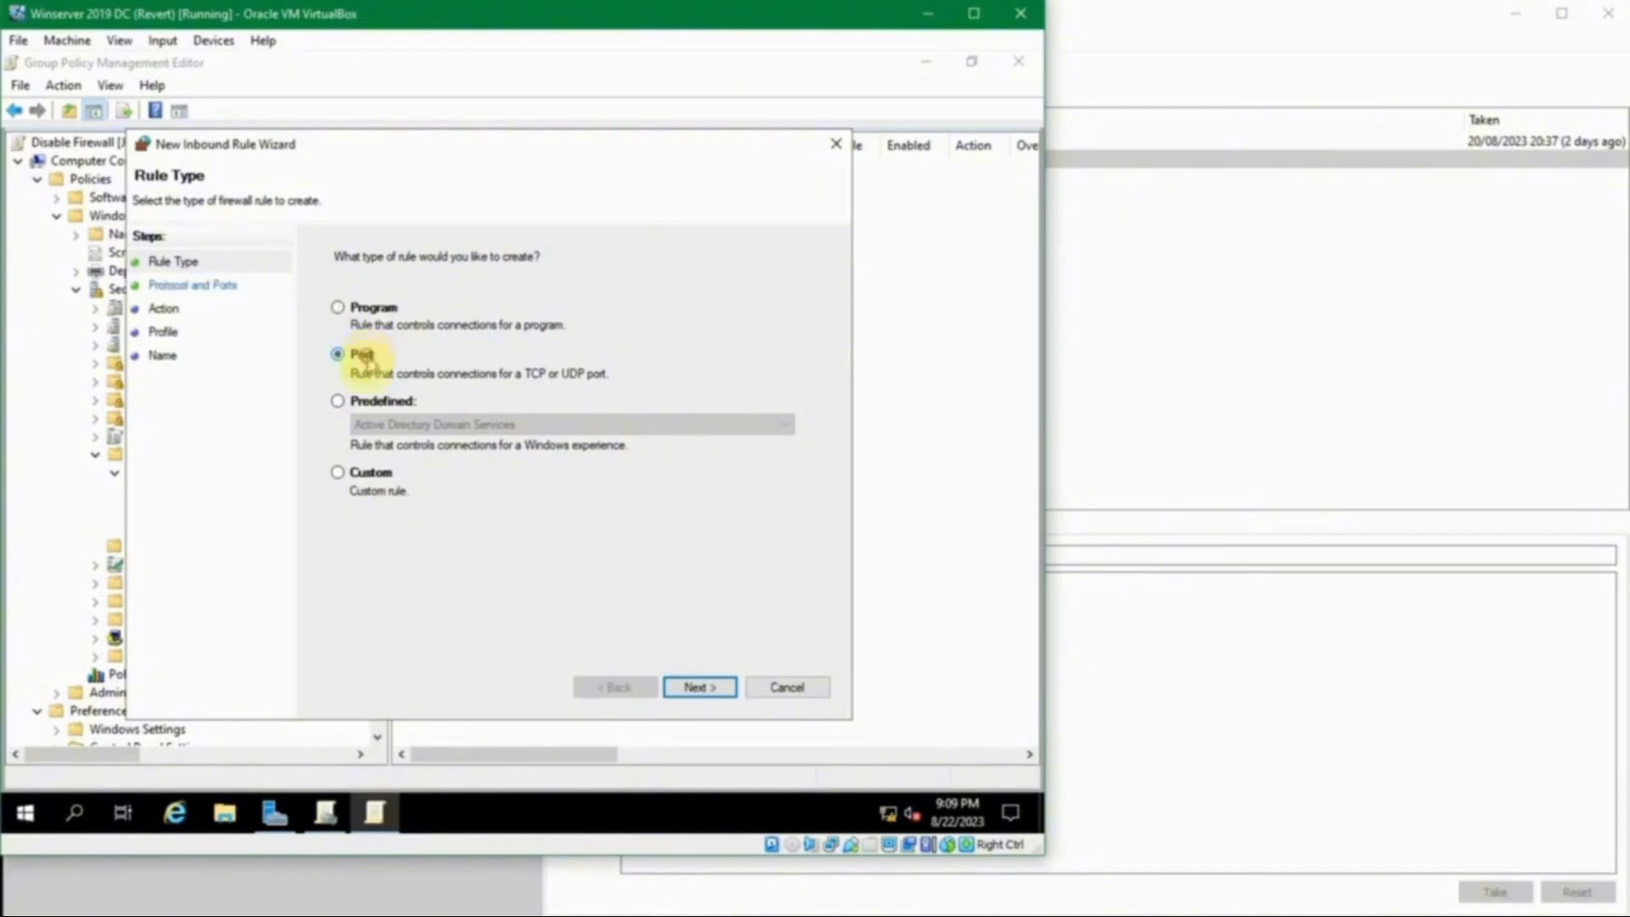
pyautogui.click(379, 406)
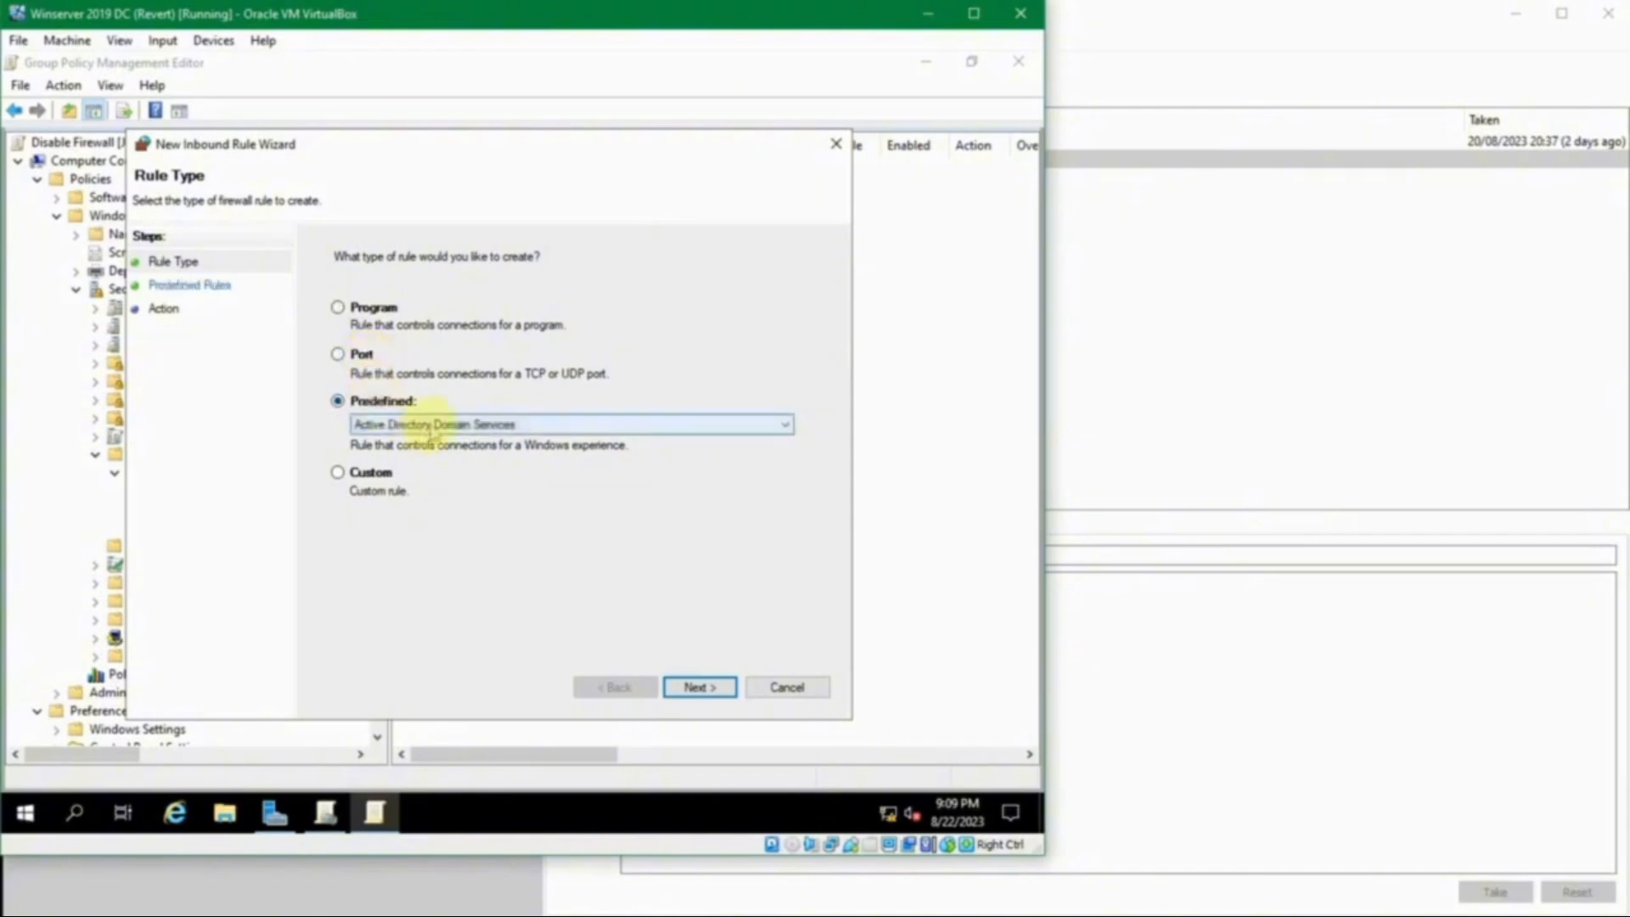
pyautogui.click(430, 424)
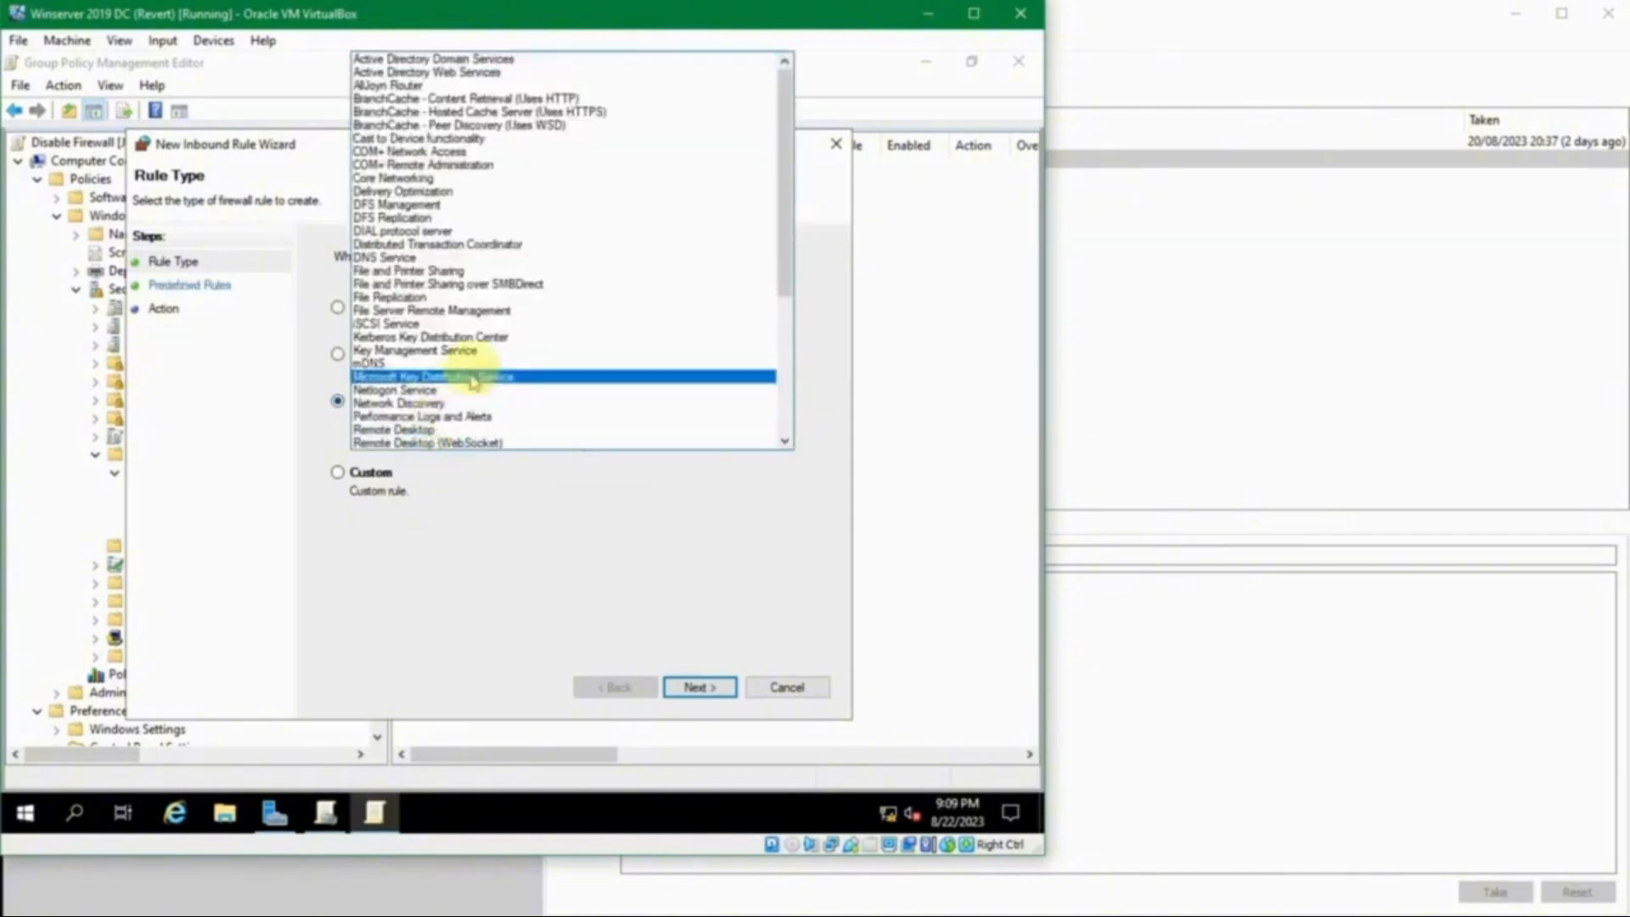
pyautogui.scroll(-6, 462, 365)
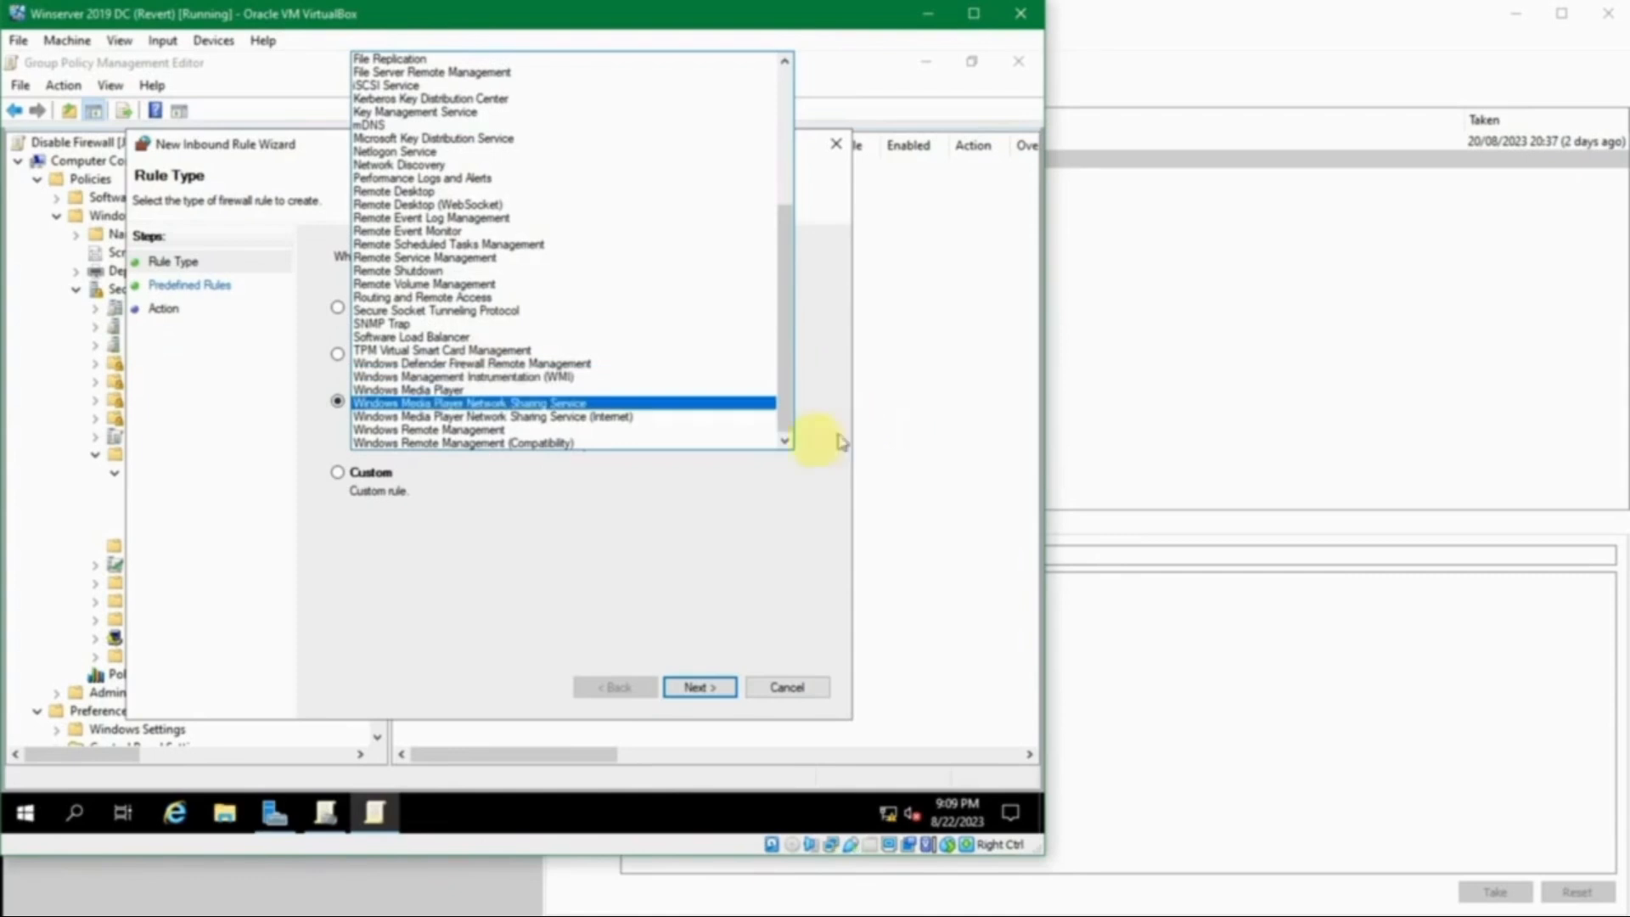
pyautogui.click(805, 464)
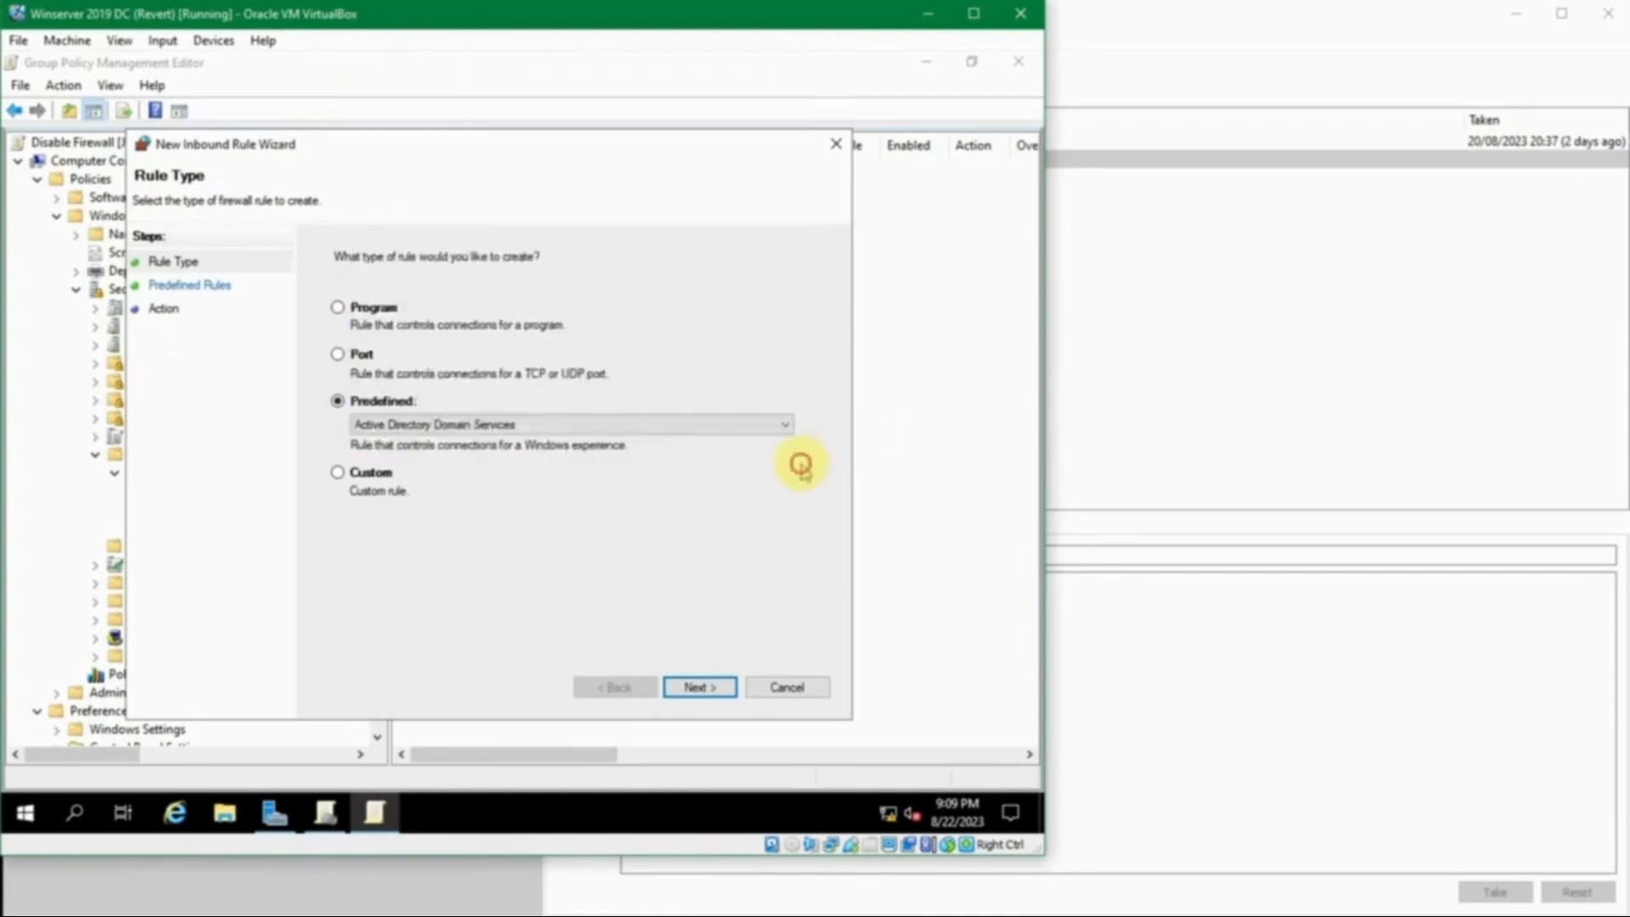
pyautogui.click(388, 473)
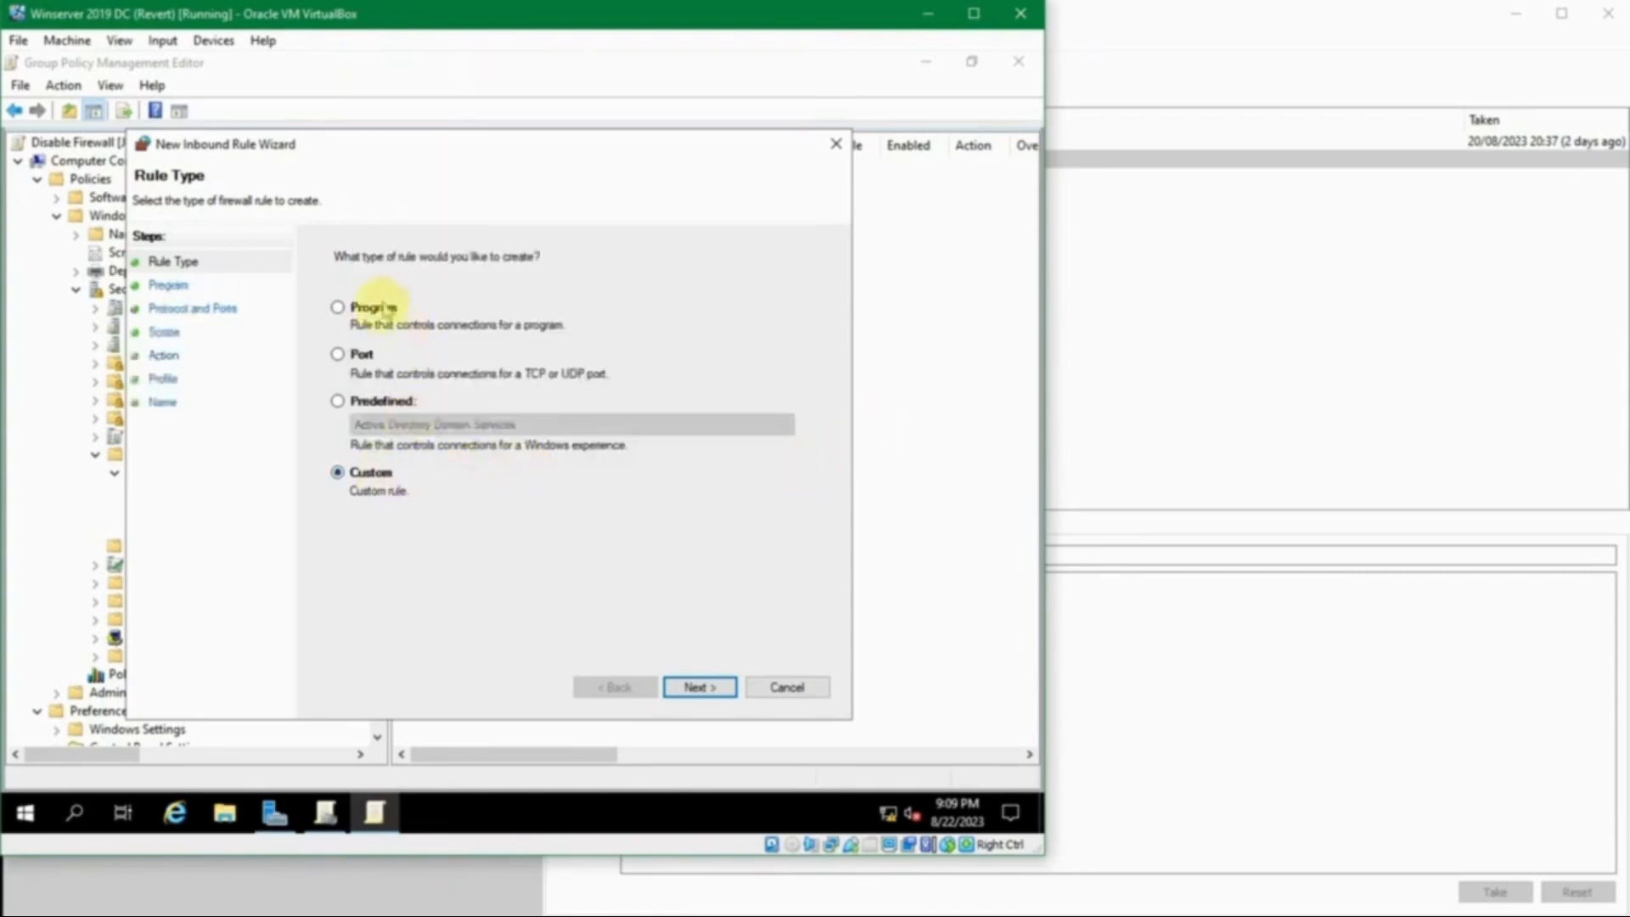
# Step: Make it a Program rule and select firefox.exe from the Mozilla Firefox folder in Program Files as the program path
pyautogui.click(379, 309)
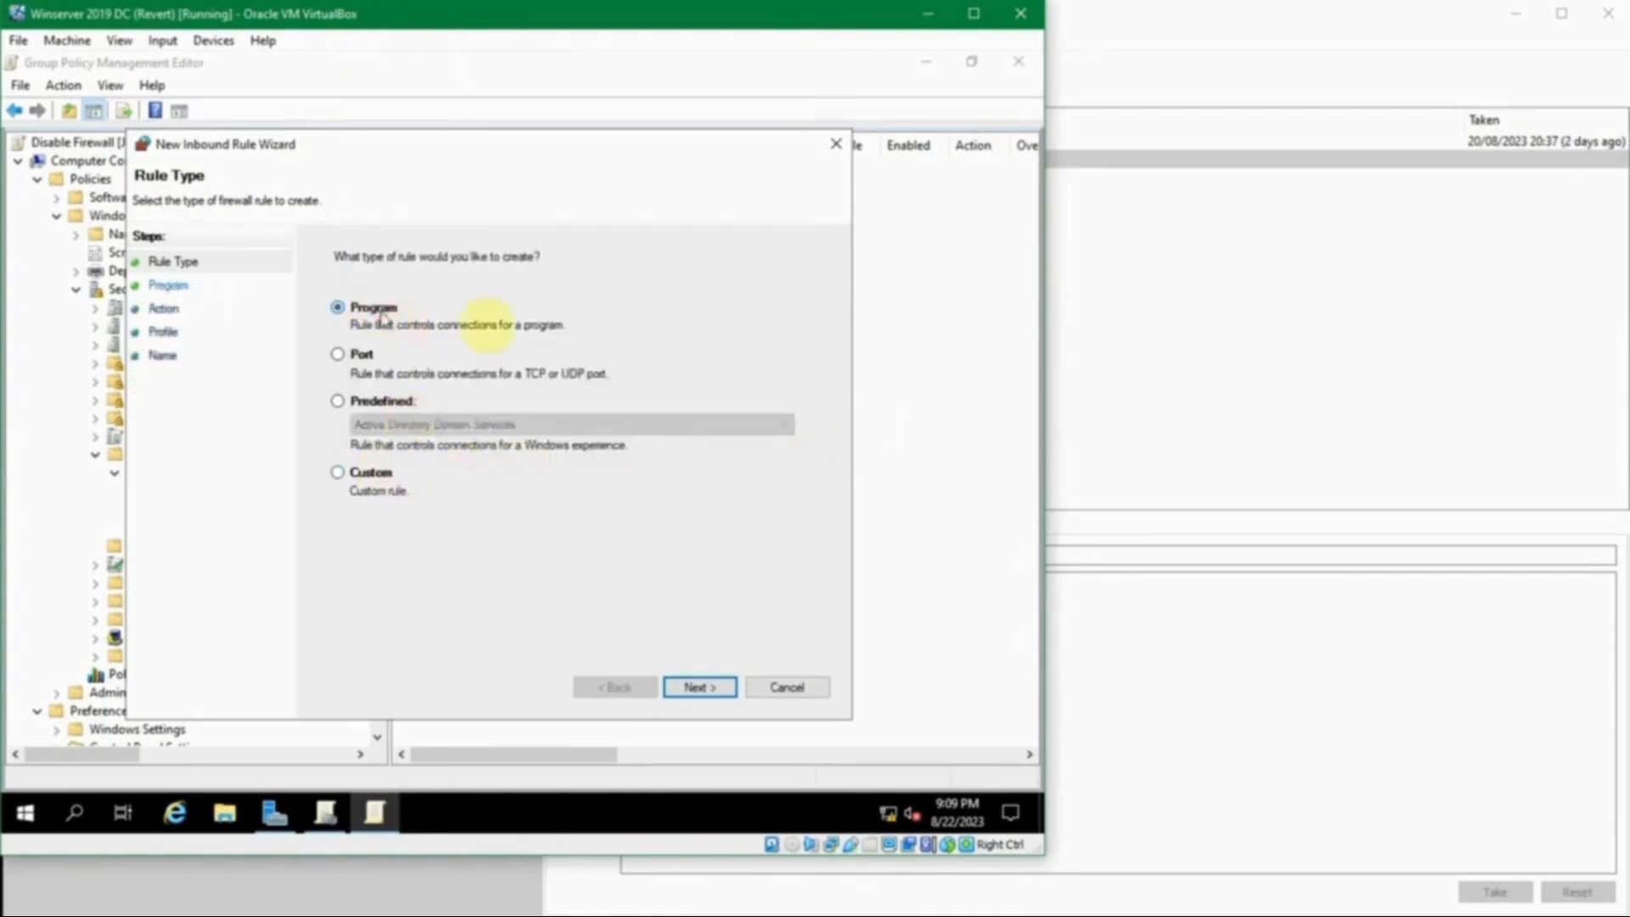
pyautogui.click(700, 687)
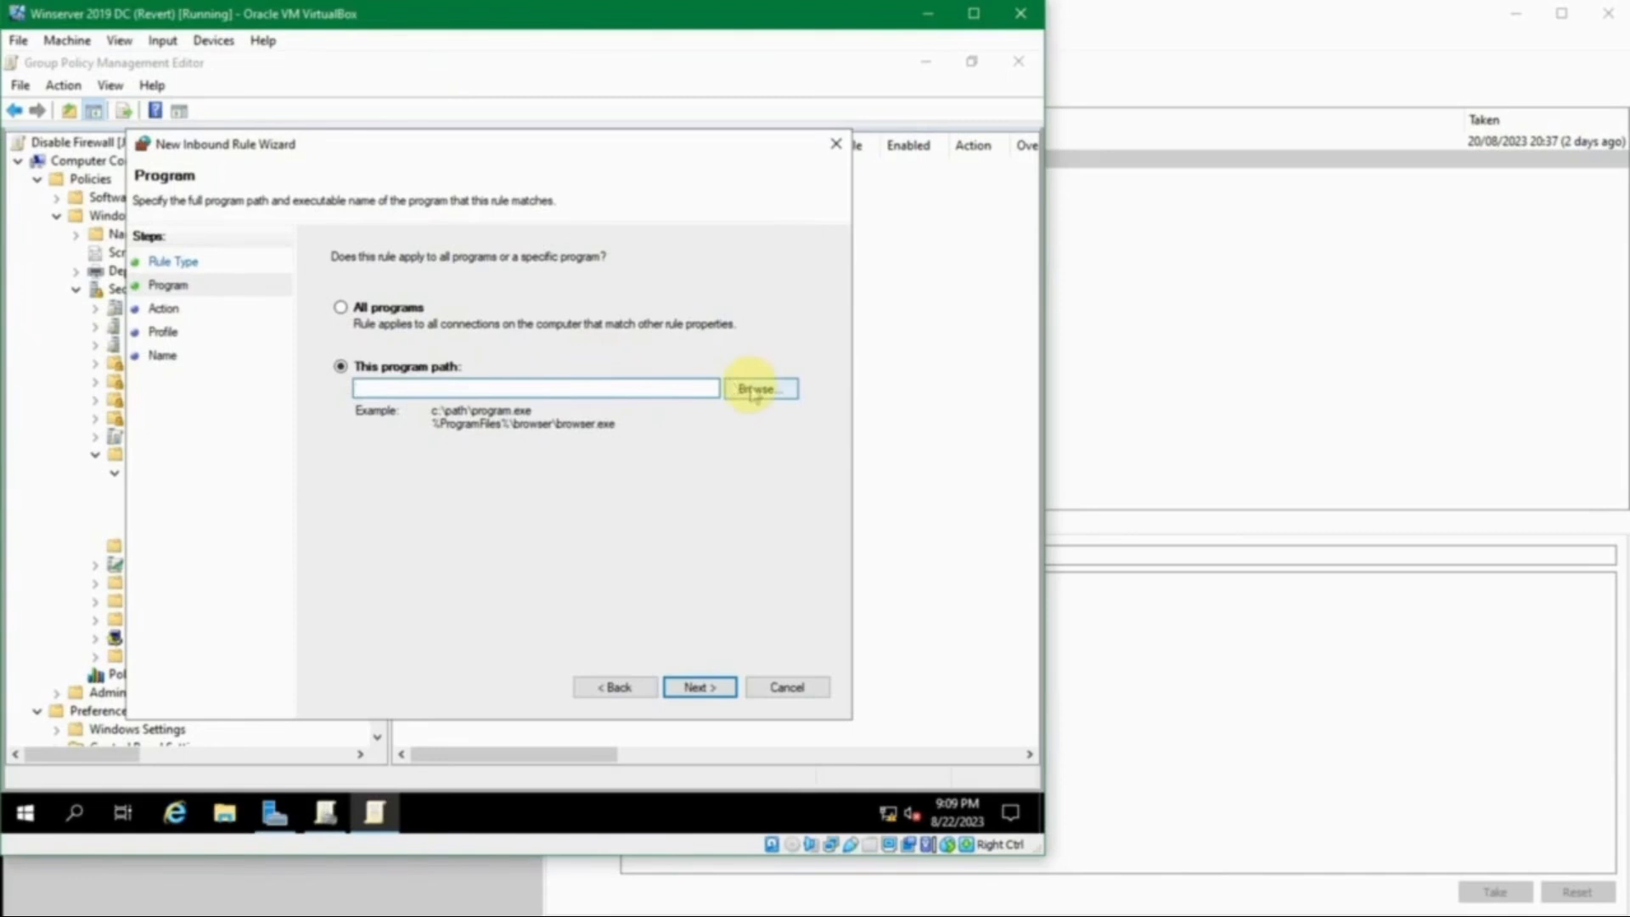
pyautogui.click(26, 813)
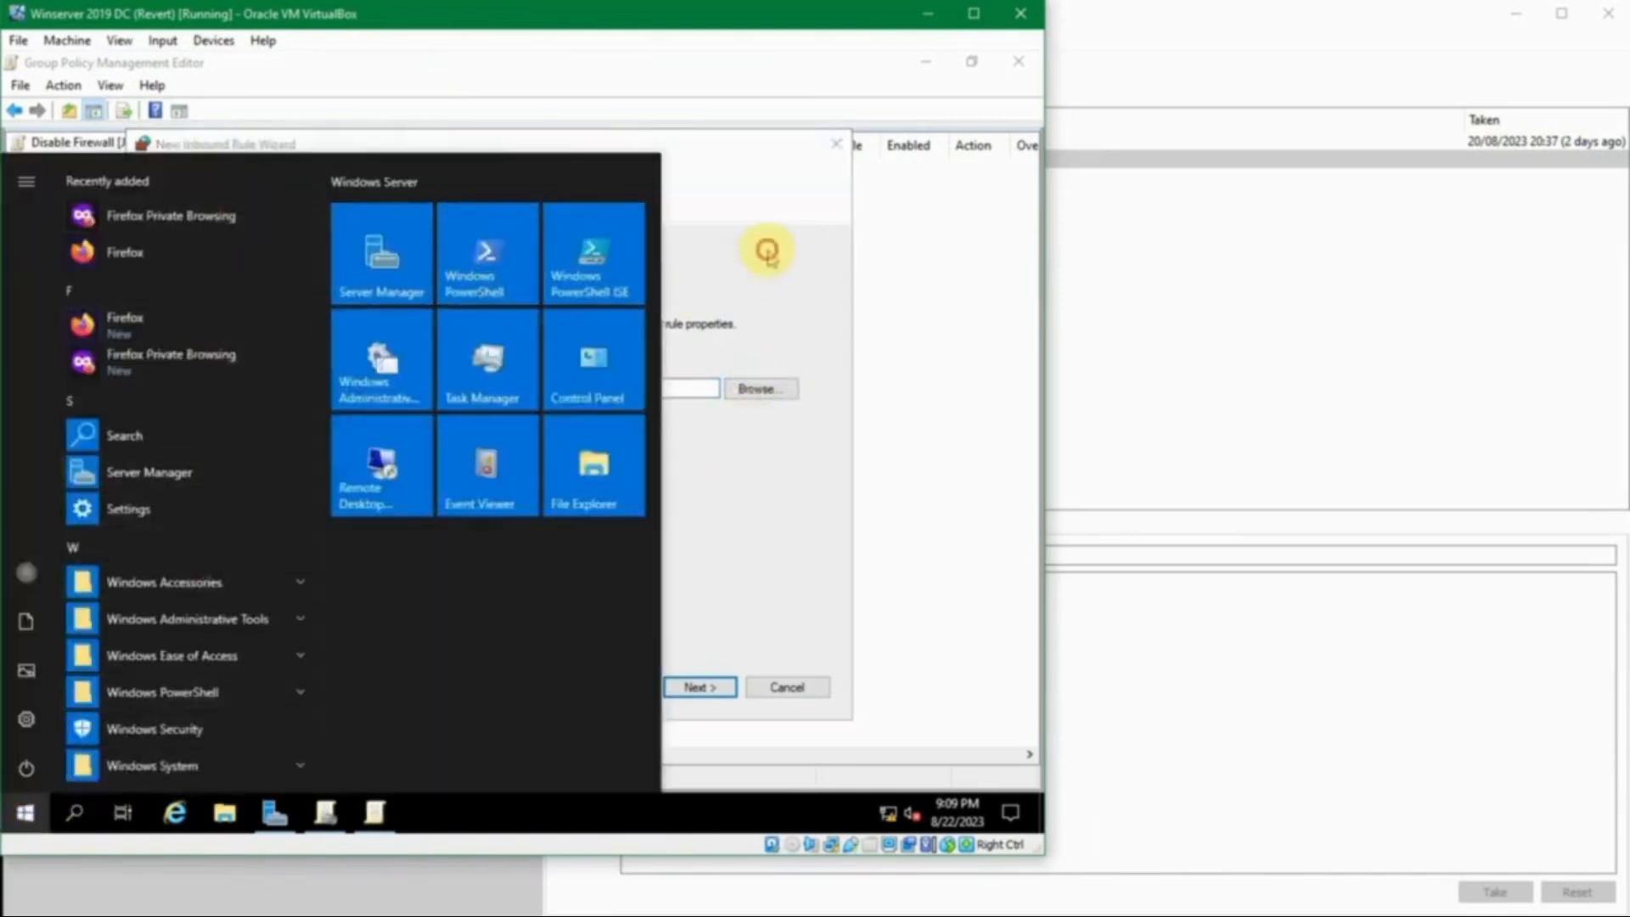
pyautogui.click(766, 250)
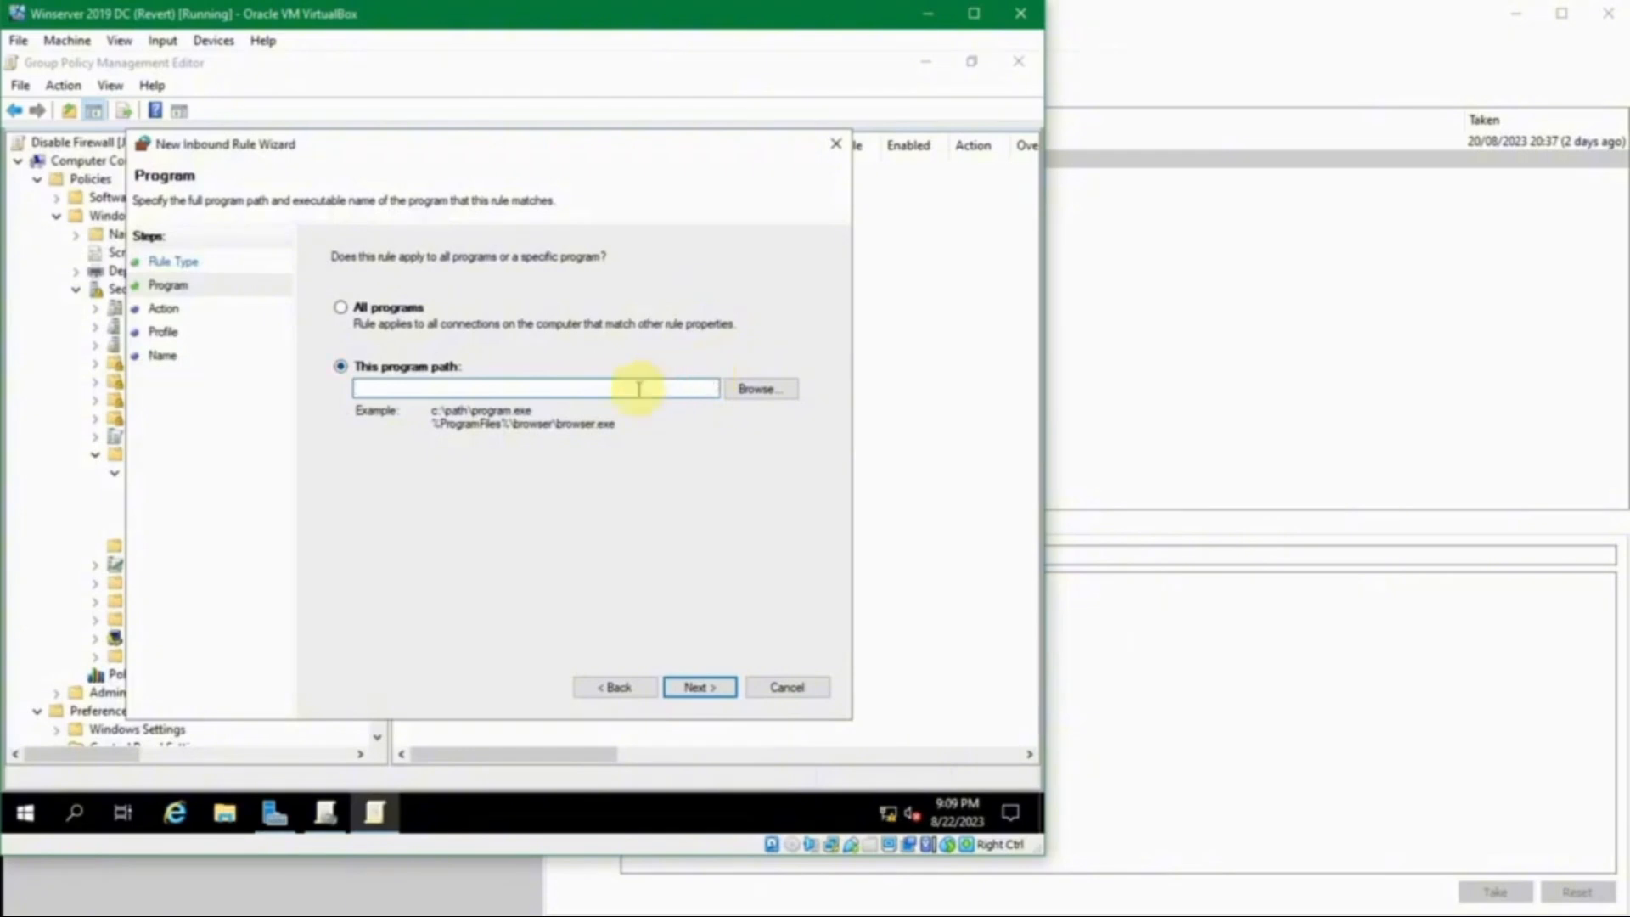
pyautogui.click(764, 389)
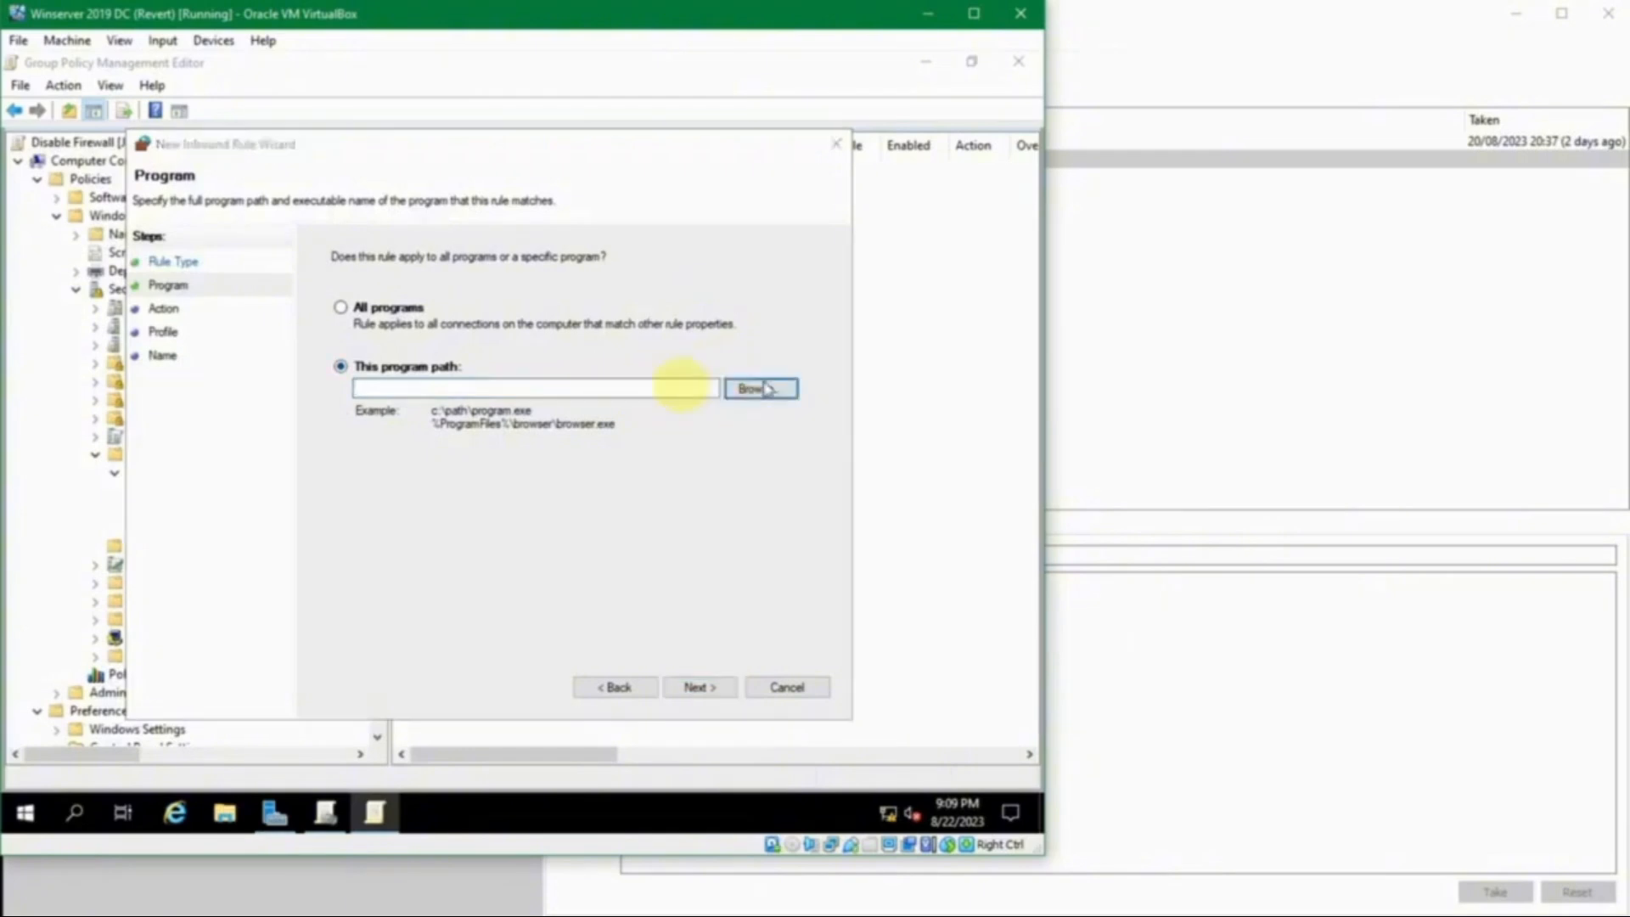
pyautogui.click(222, 498)
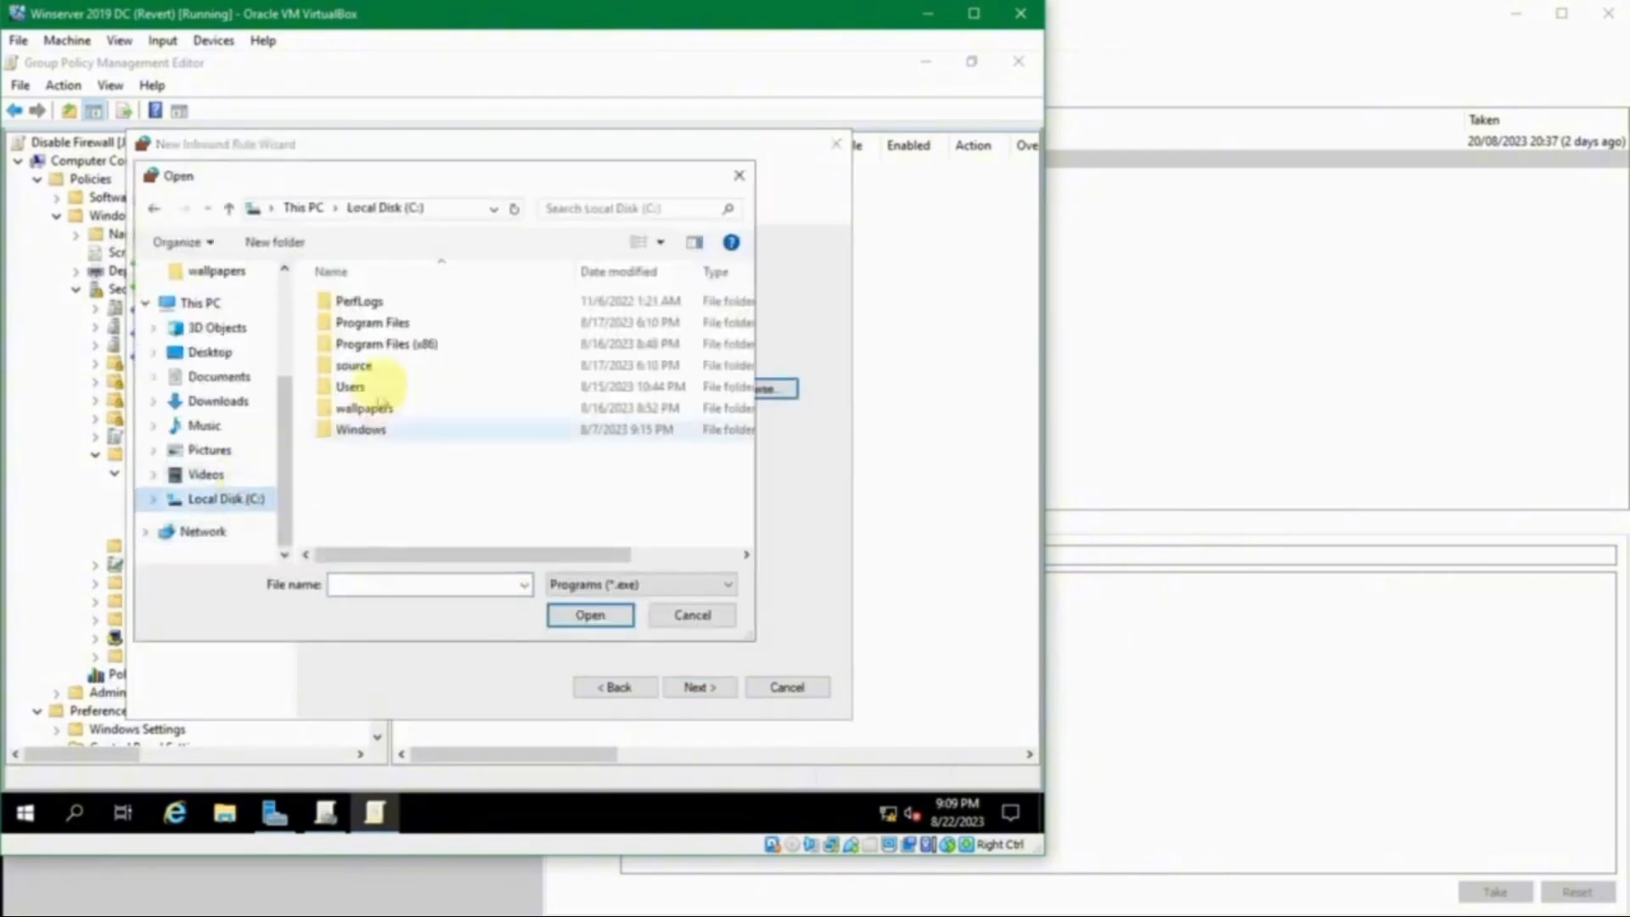
pyautogui.doubleClick(382, 323)
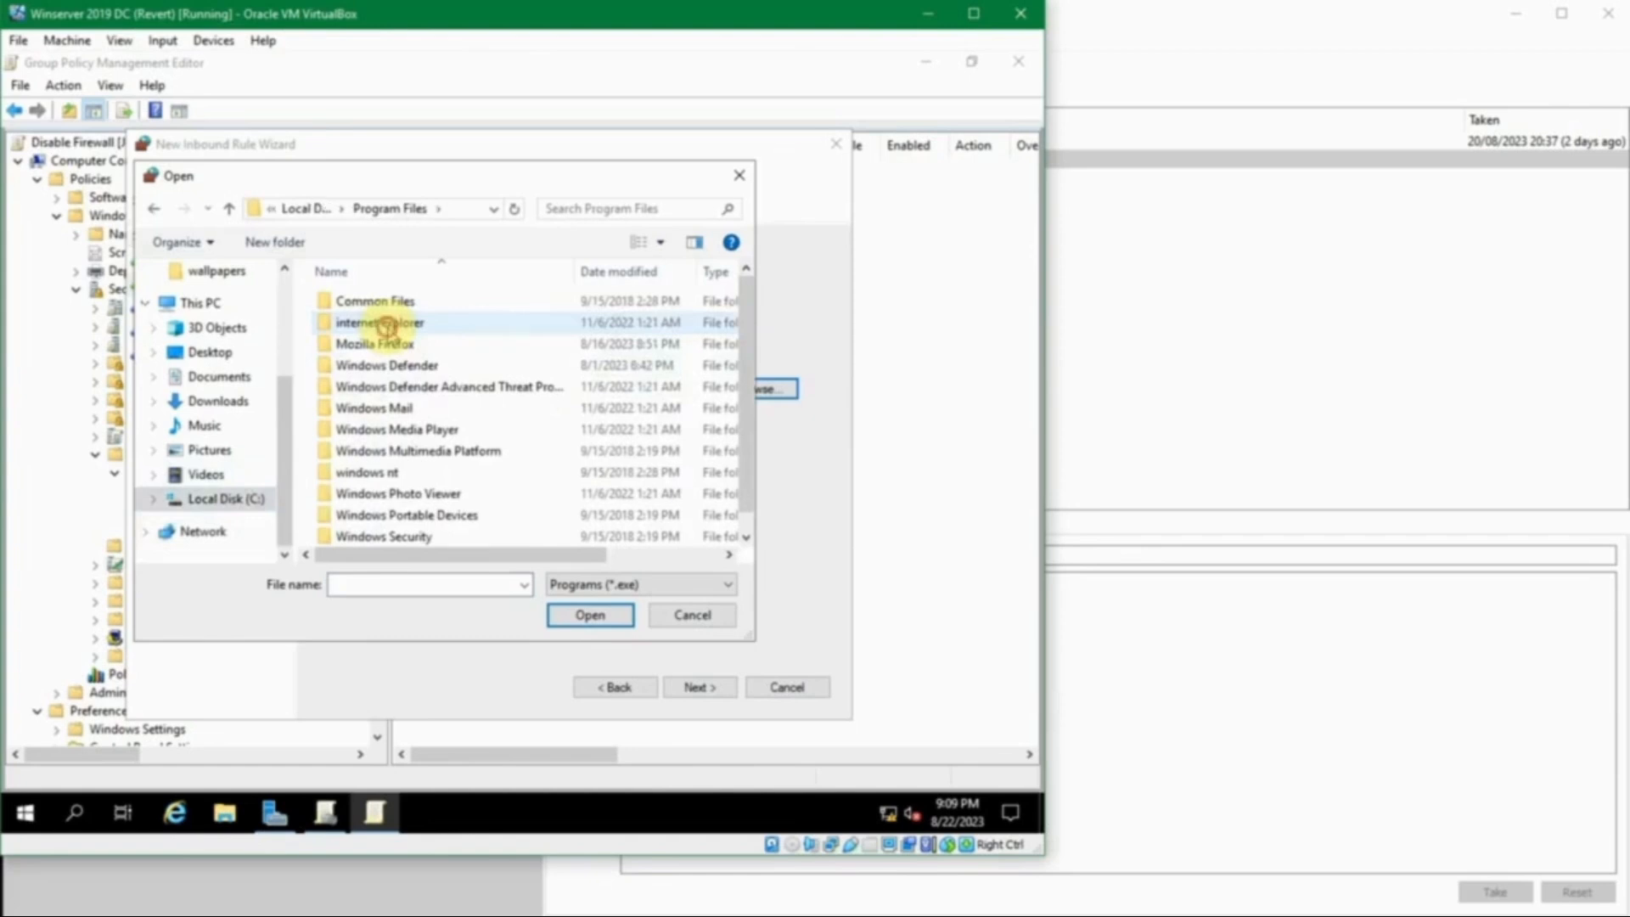
pyautogui.doubleClick(390, 346)
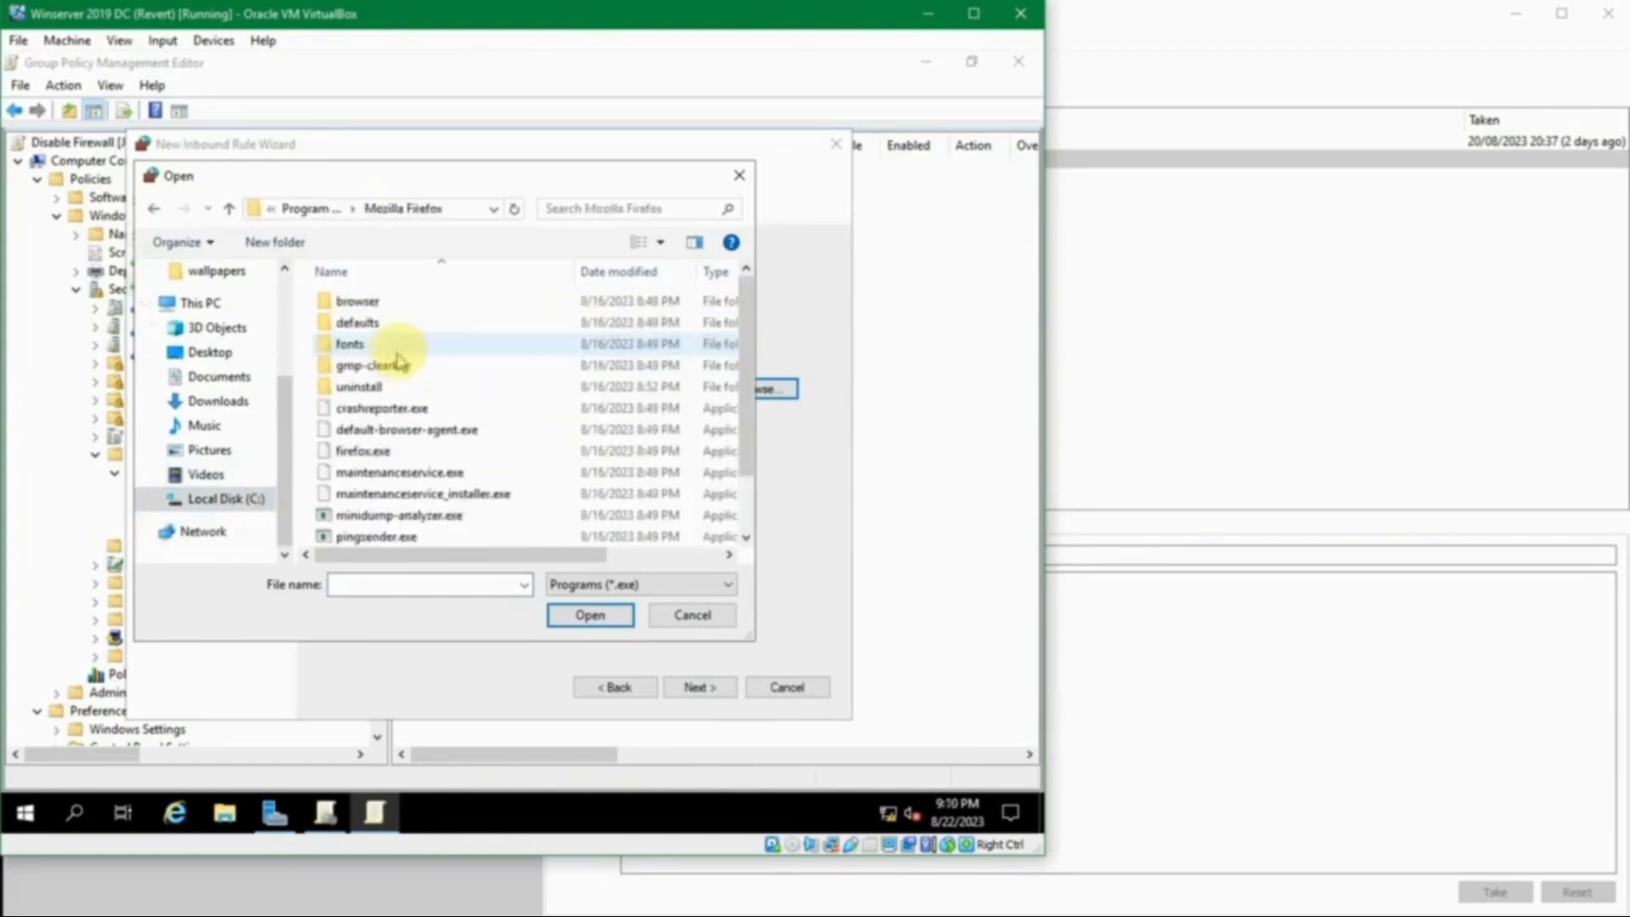
pyautogui.scroll(-1, 398, 361)
pyautogui.click(383, 387)
pyautogui.click(616, 619)
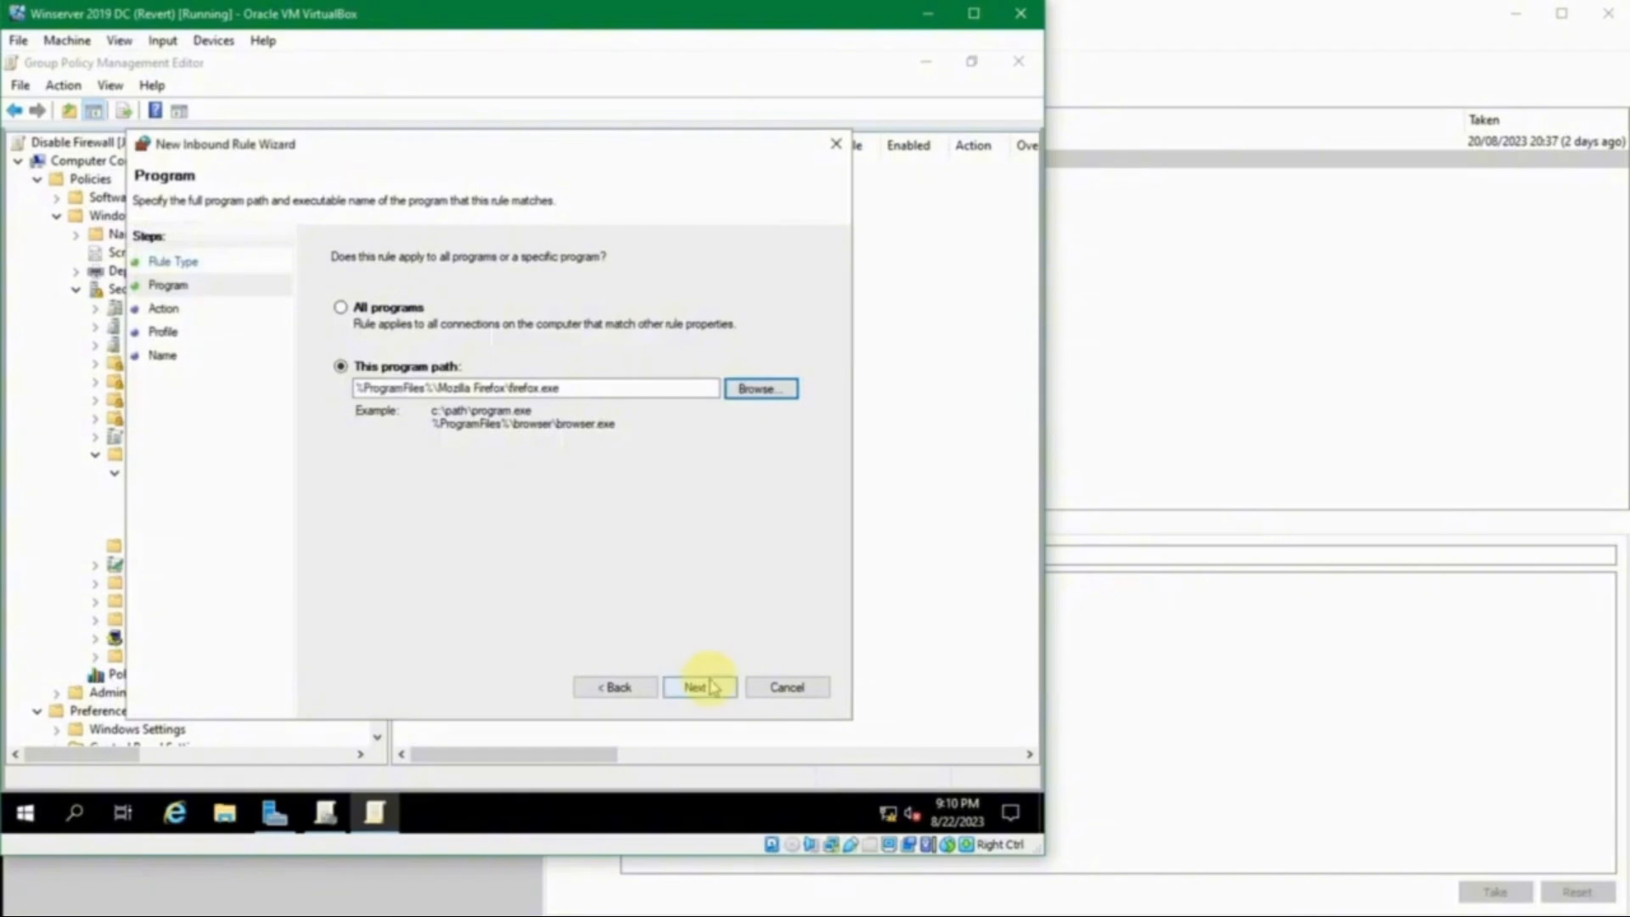
pyautogui.click(711, 686)
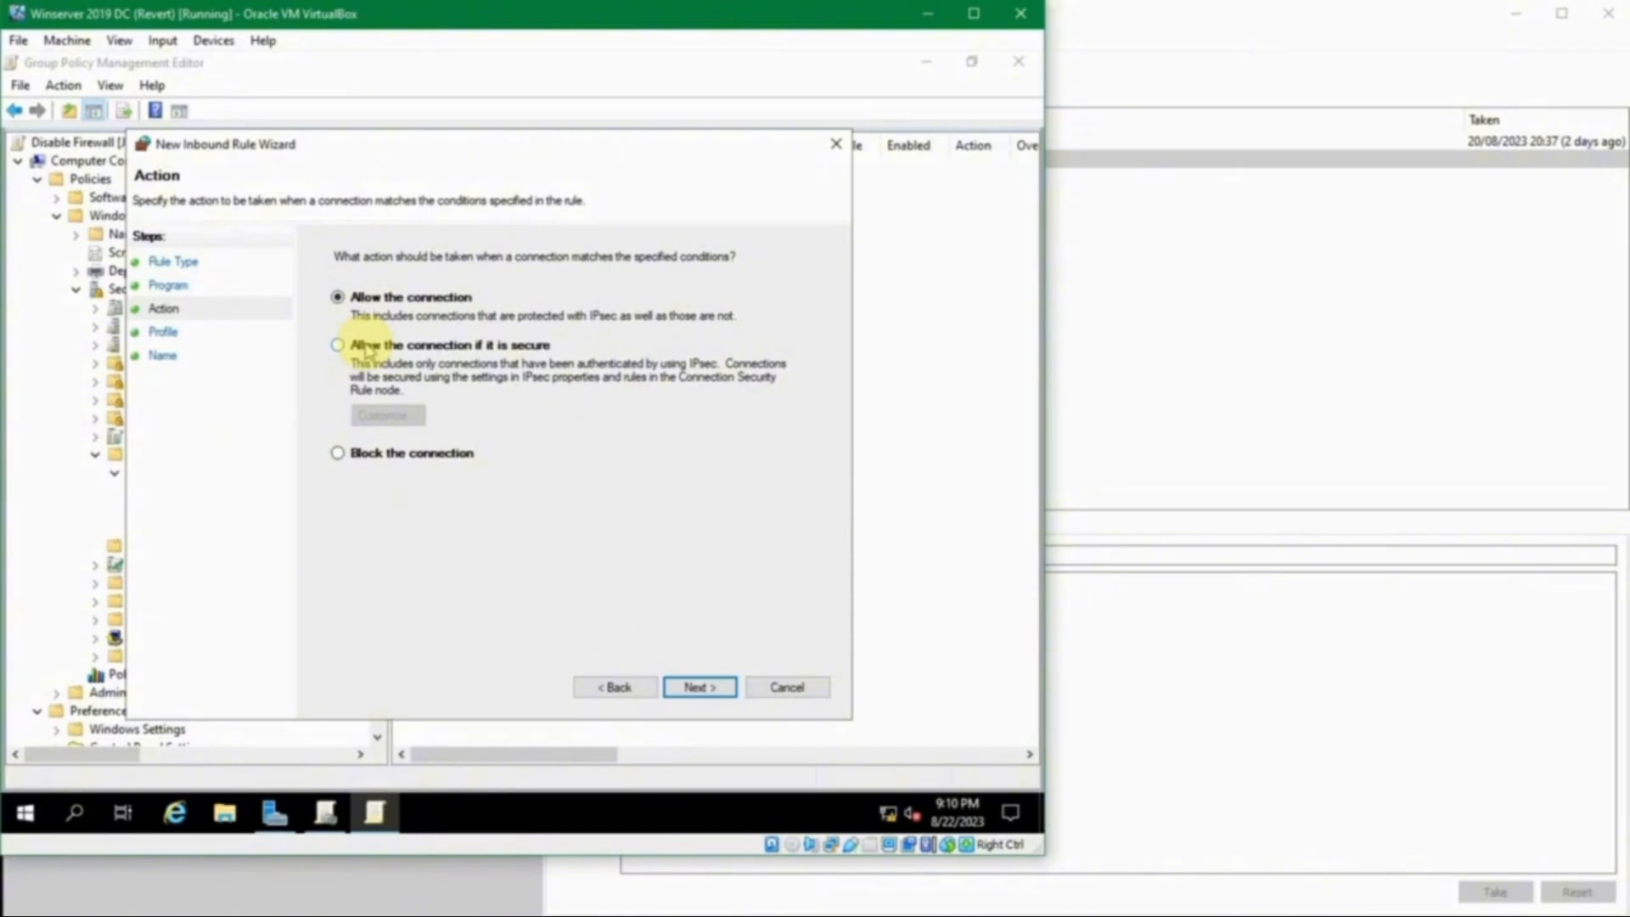
# Step: Set the rule to block the connection and apply it to the Domain, Private and Public profiles
pyautogui.click(364, 455)
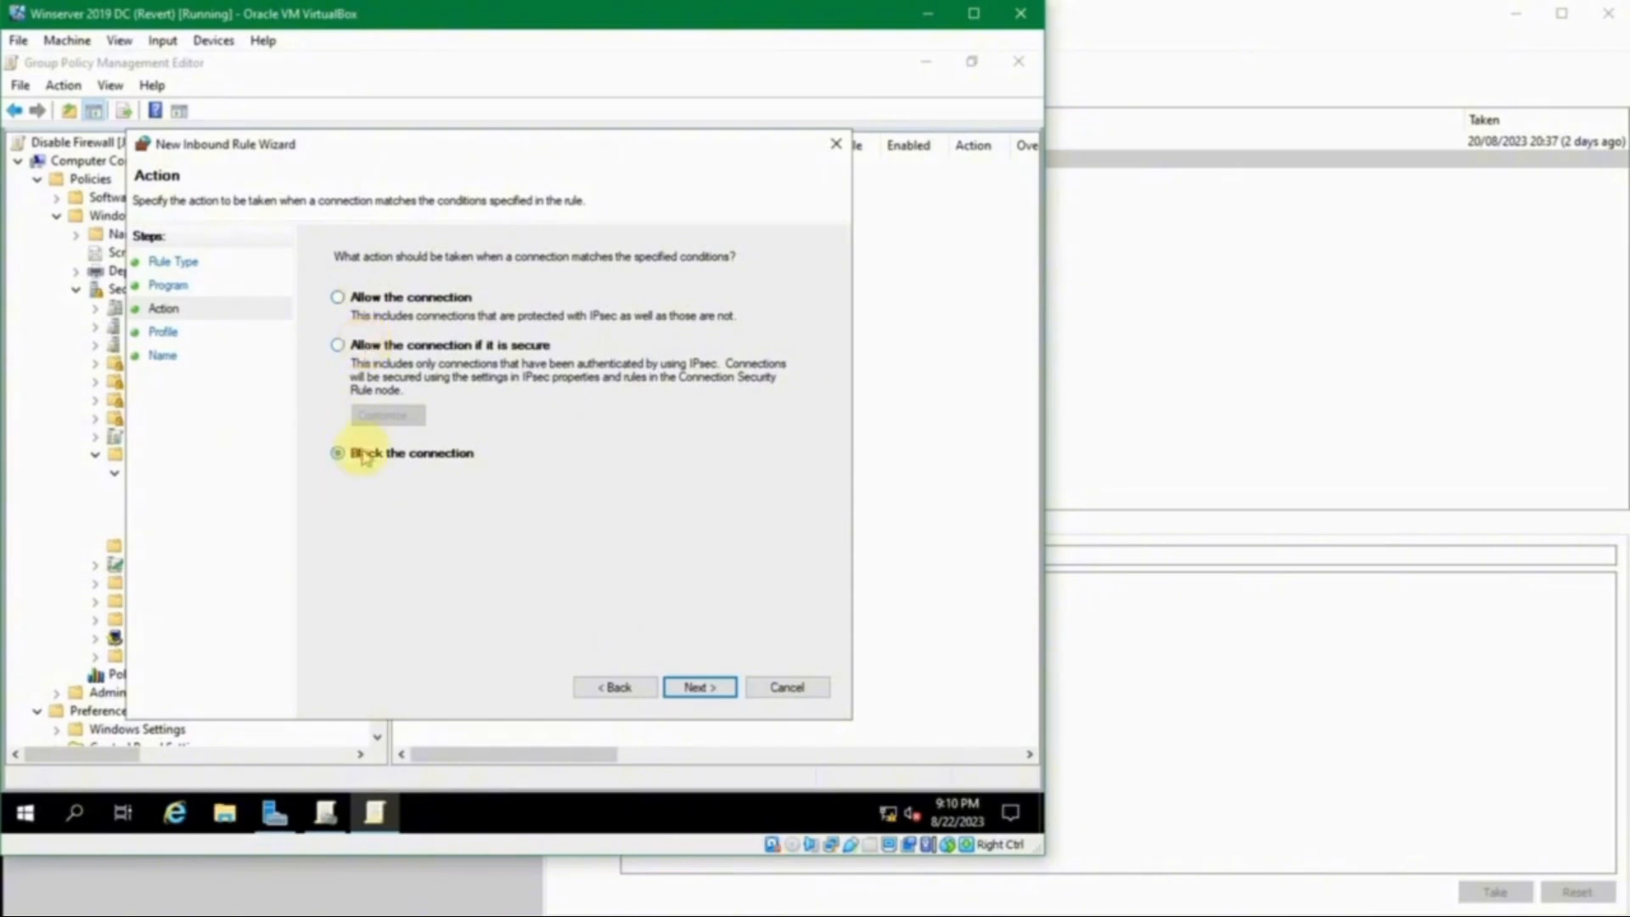
pyautogui.click(704, 690)
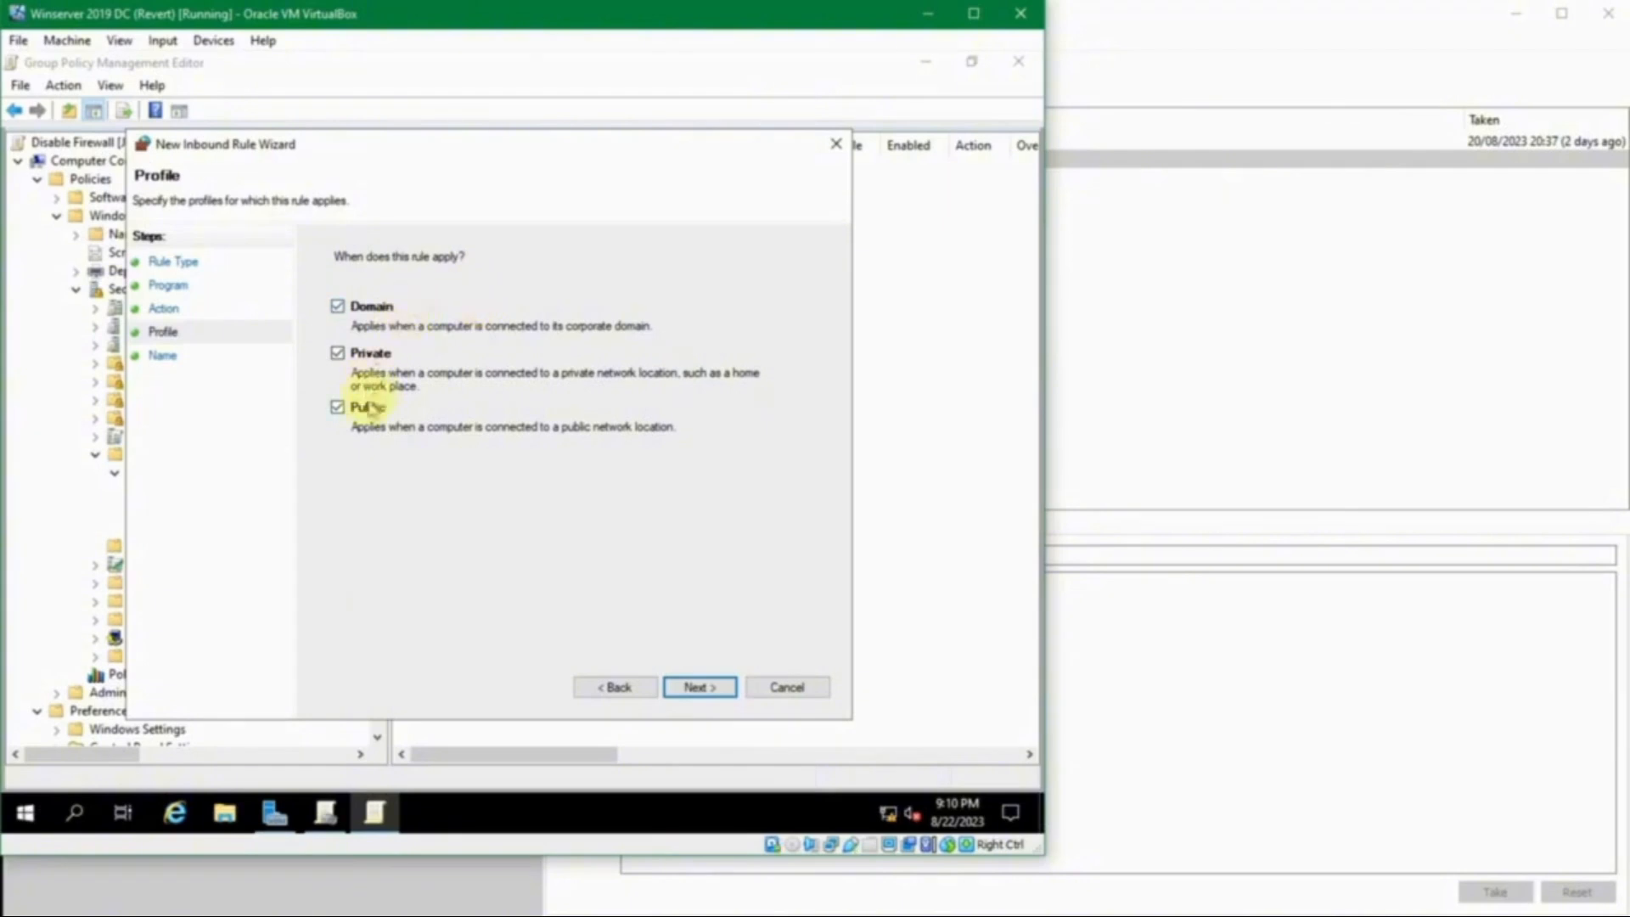
pyautogui.click(338, 353)
pyautogui.click(337, 409)
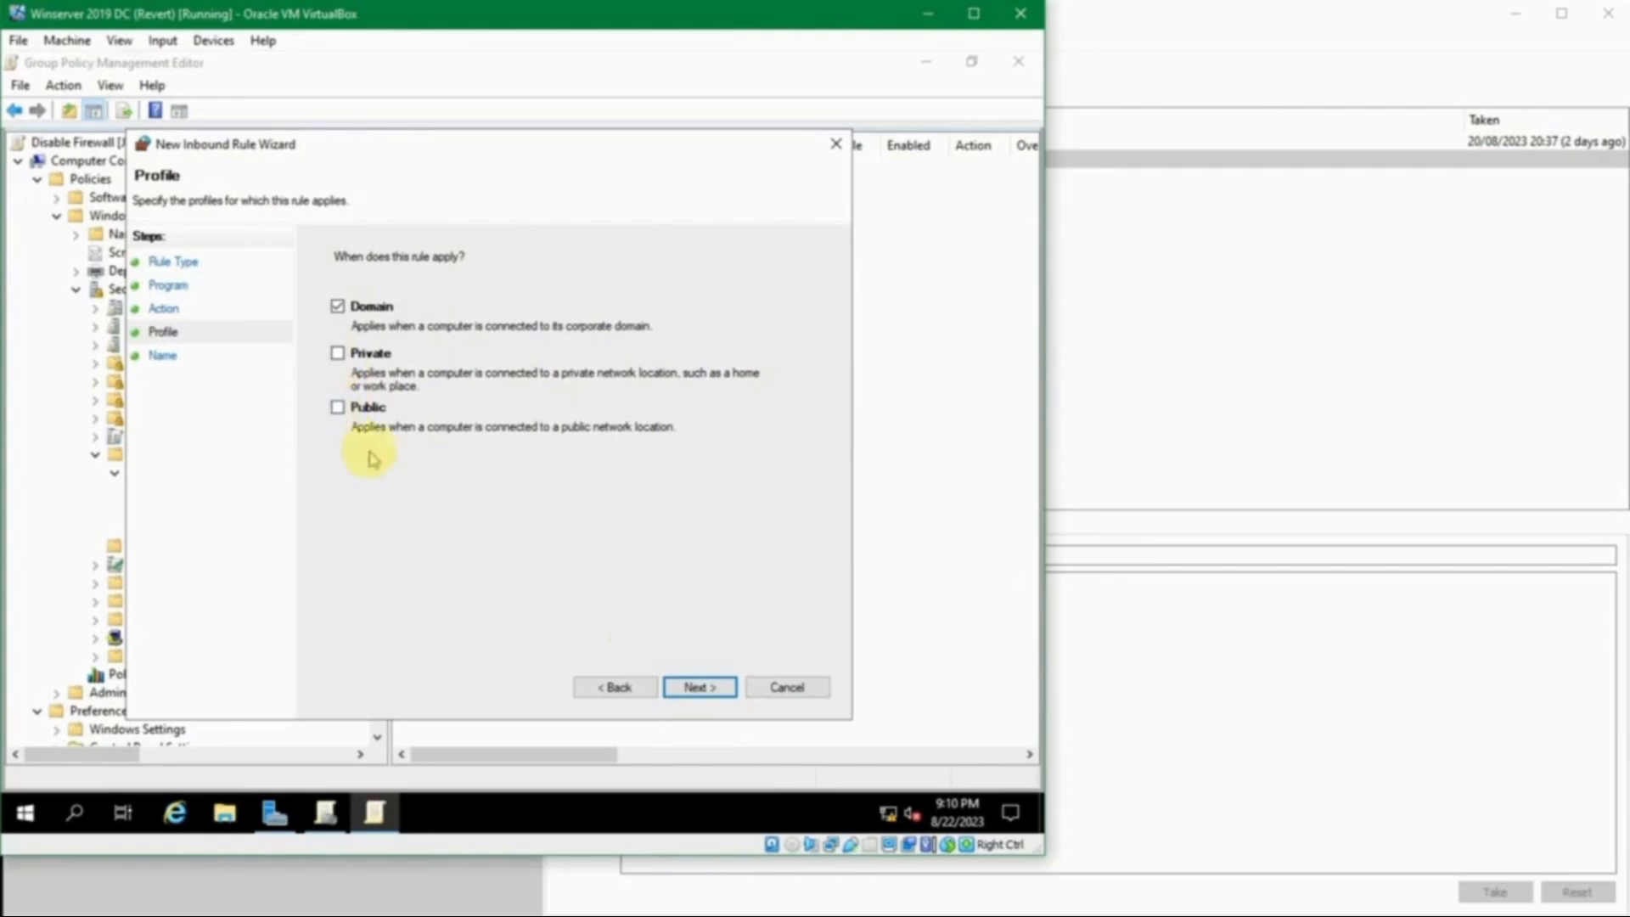
pyautogui.click(338, 353)
pyautogui.click(339, 407)
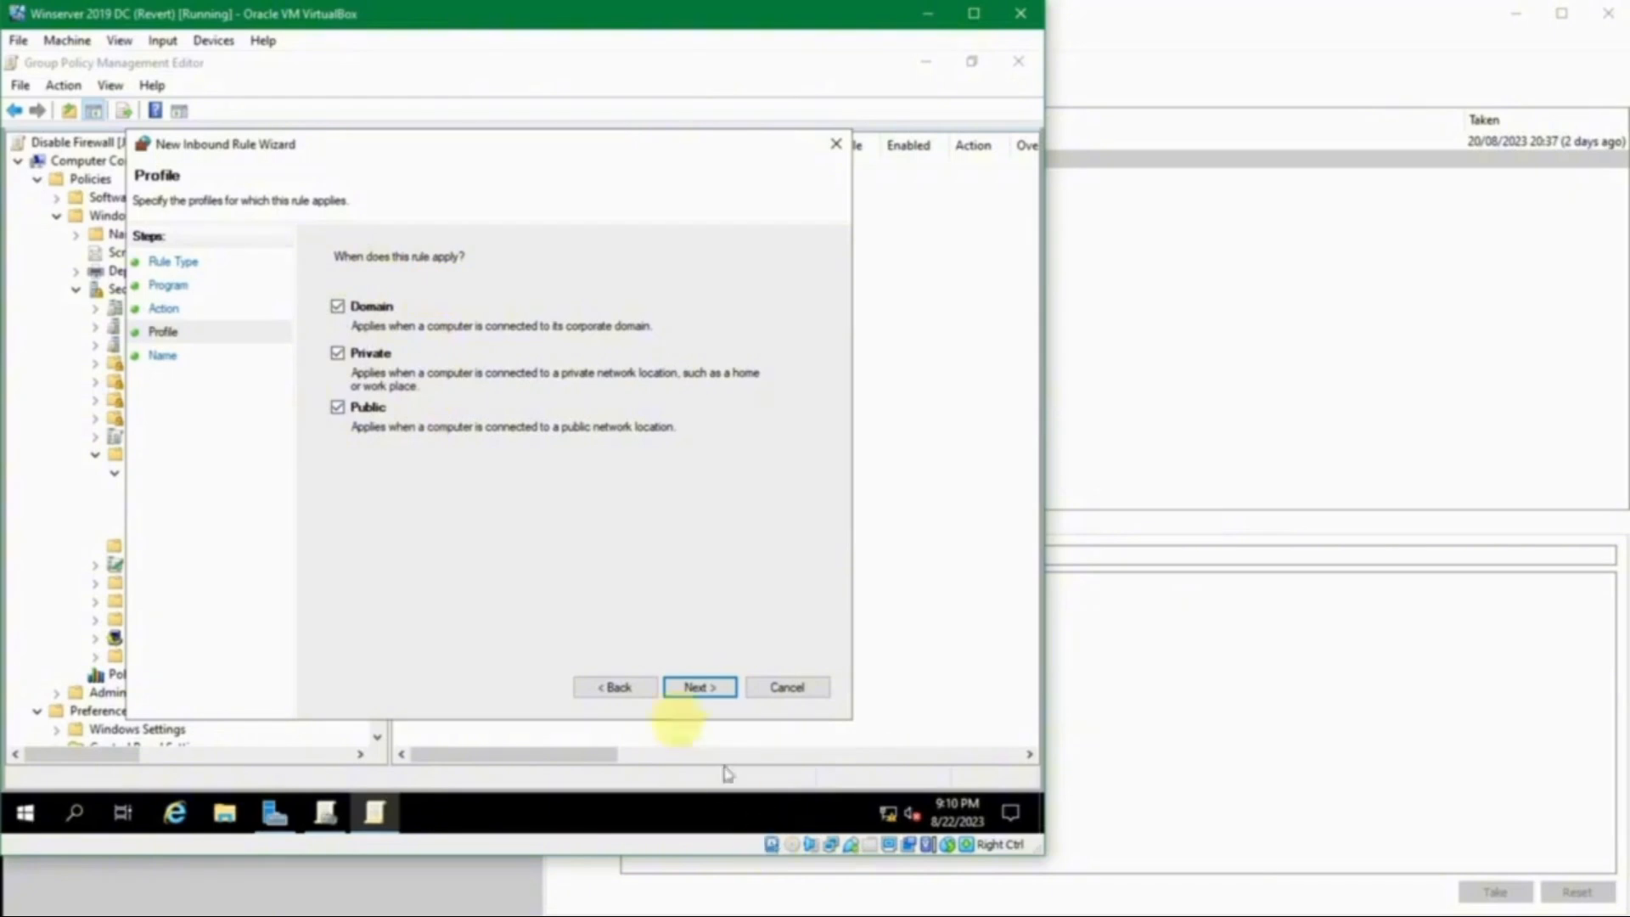
pyautogui.click(687, 689)
# Step: Name the rule "Disable Koneksi Firefox", copy the name into the description and finish creating the rule
pyautogui.click(739, 449)
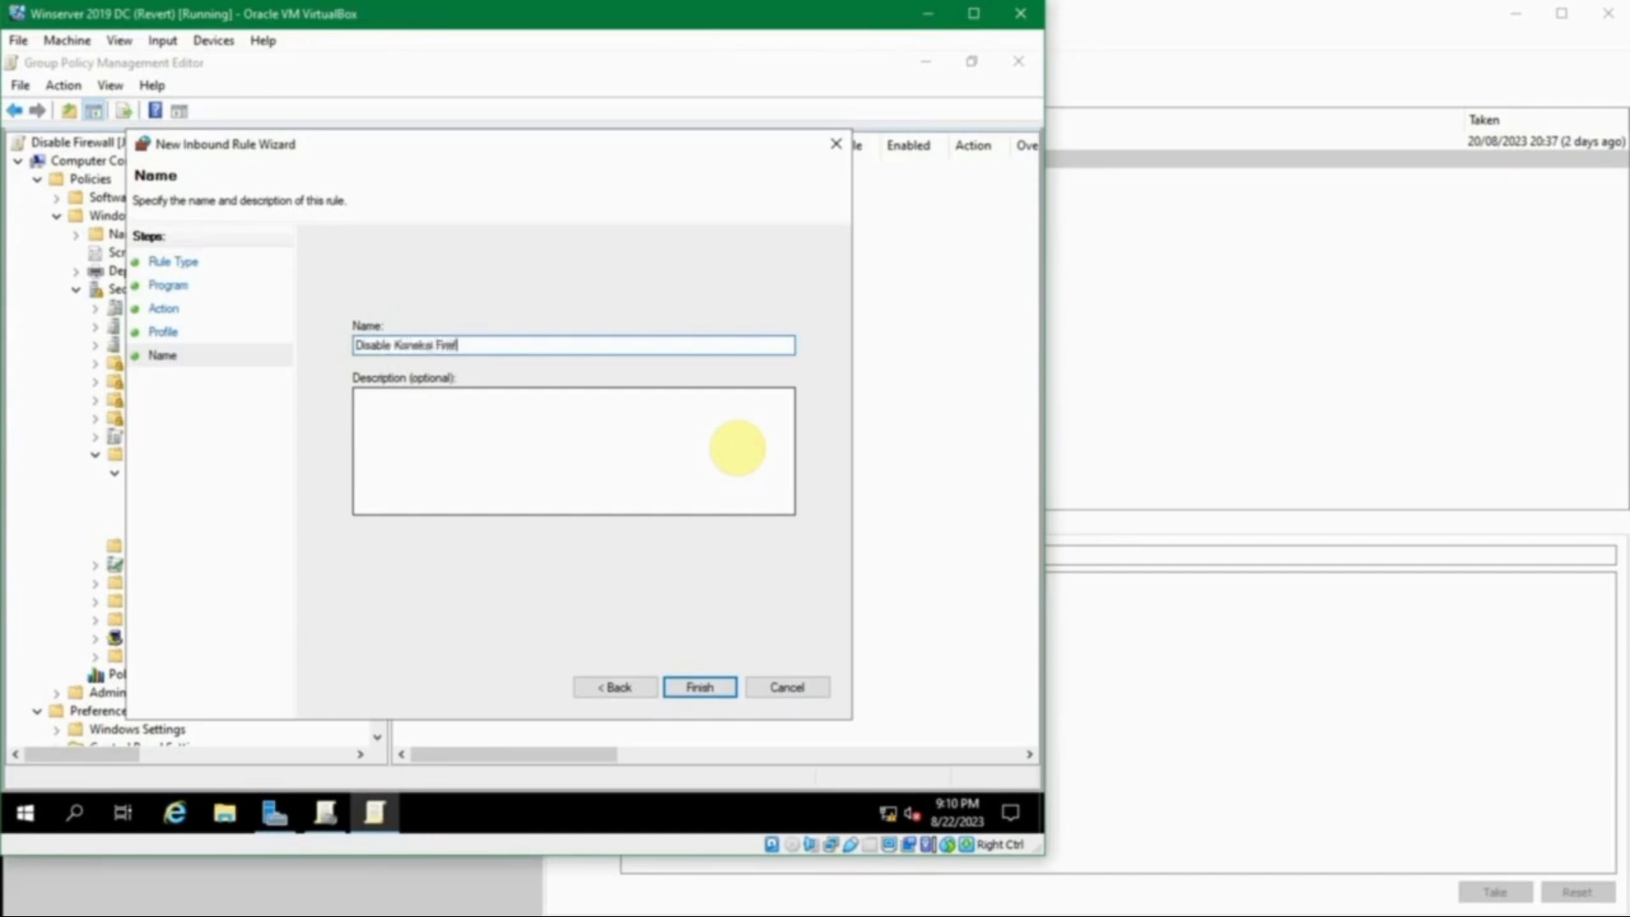
pyautogui.hotkey('ctrl', 'a')
pyautogui.hotkey('ctrl', 'c')
pyautogui.click(662, 458)
pyautogui.hotkey('ctrl', 'v')
pyautogui.click(699, 686)
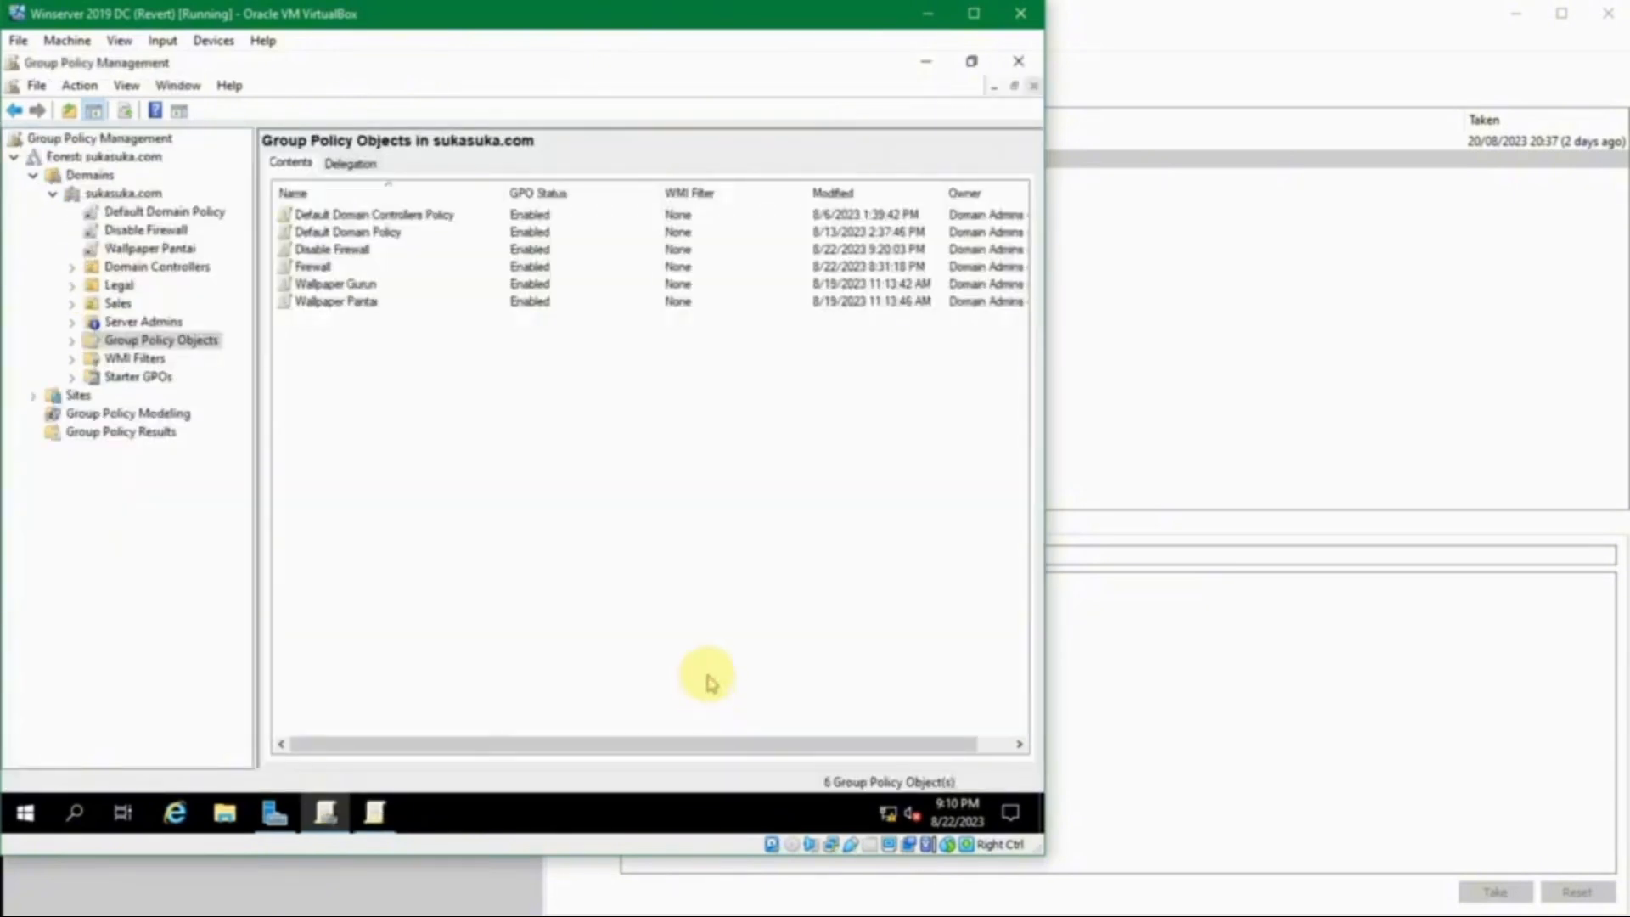
# Step: Test loading google.com in Firefox on the server, close the browser and return to the Disable Firewall policy's inbound rules
pyautogui.click(28, 822)
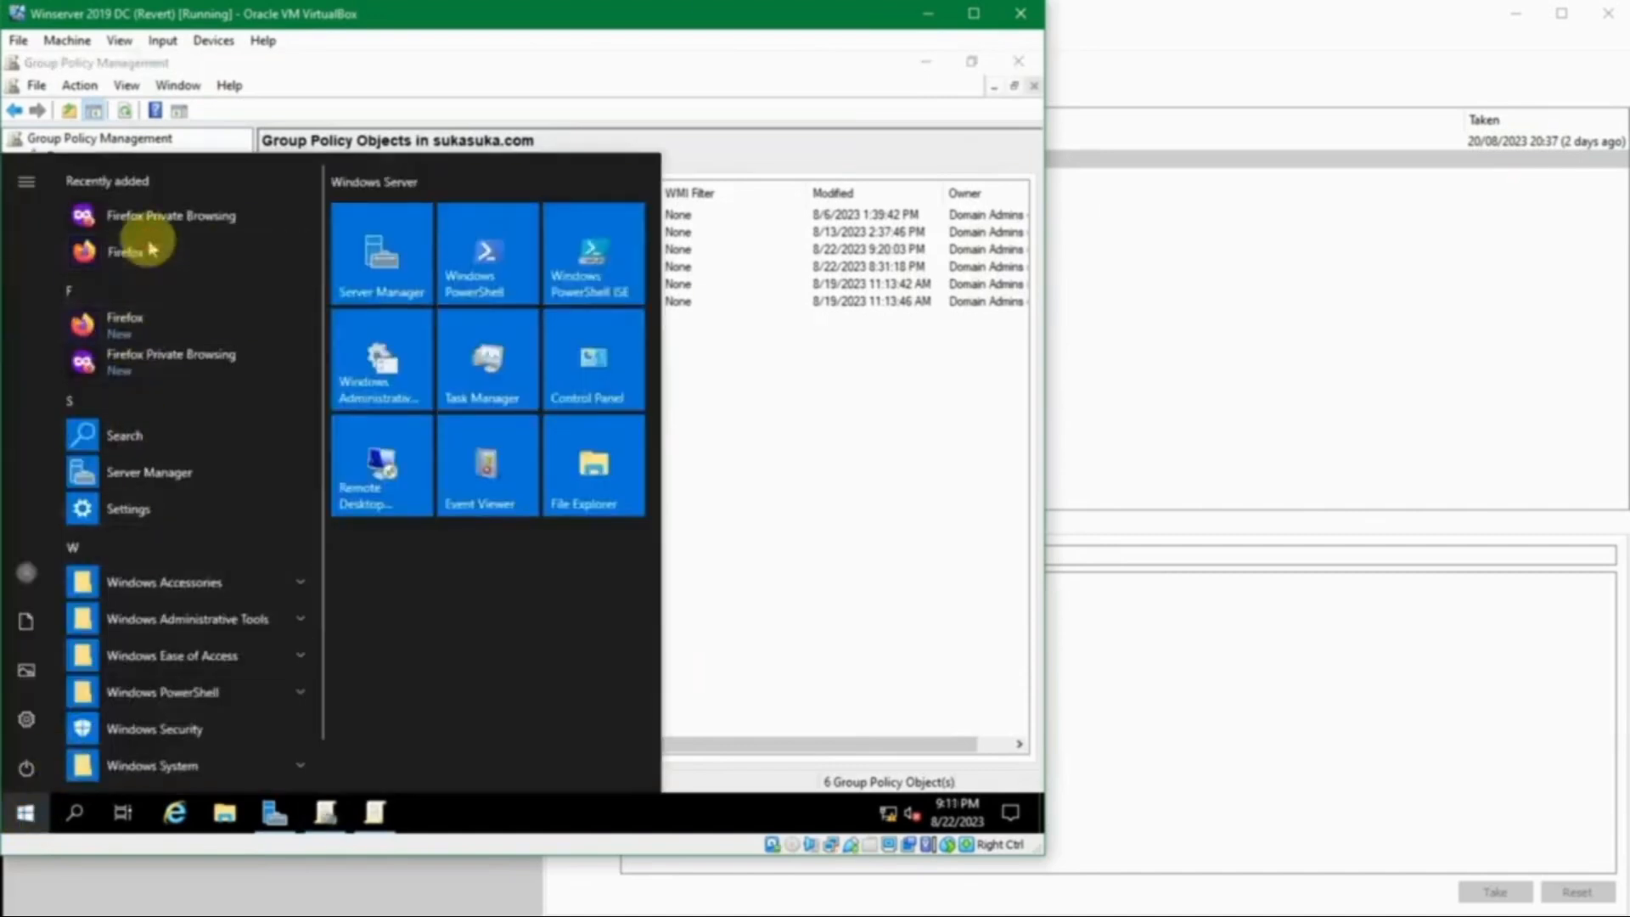
pyautogui.click(134, 247)
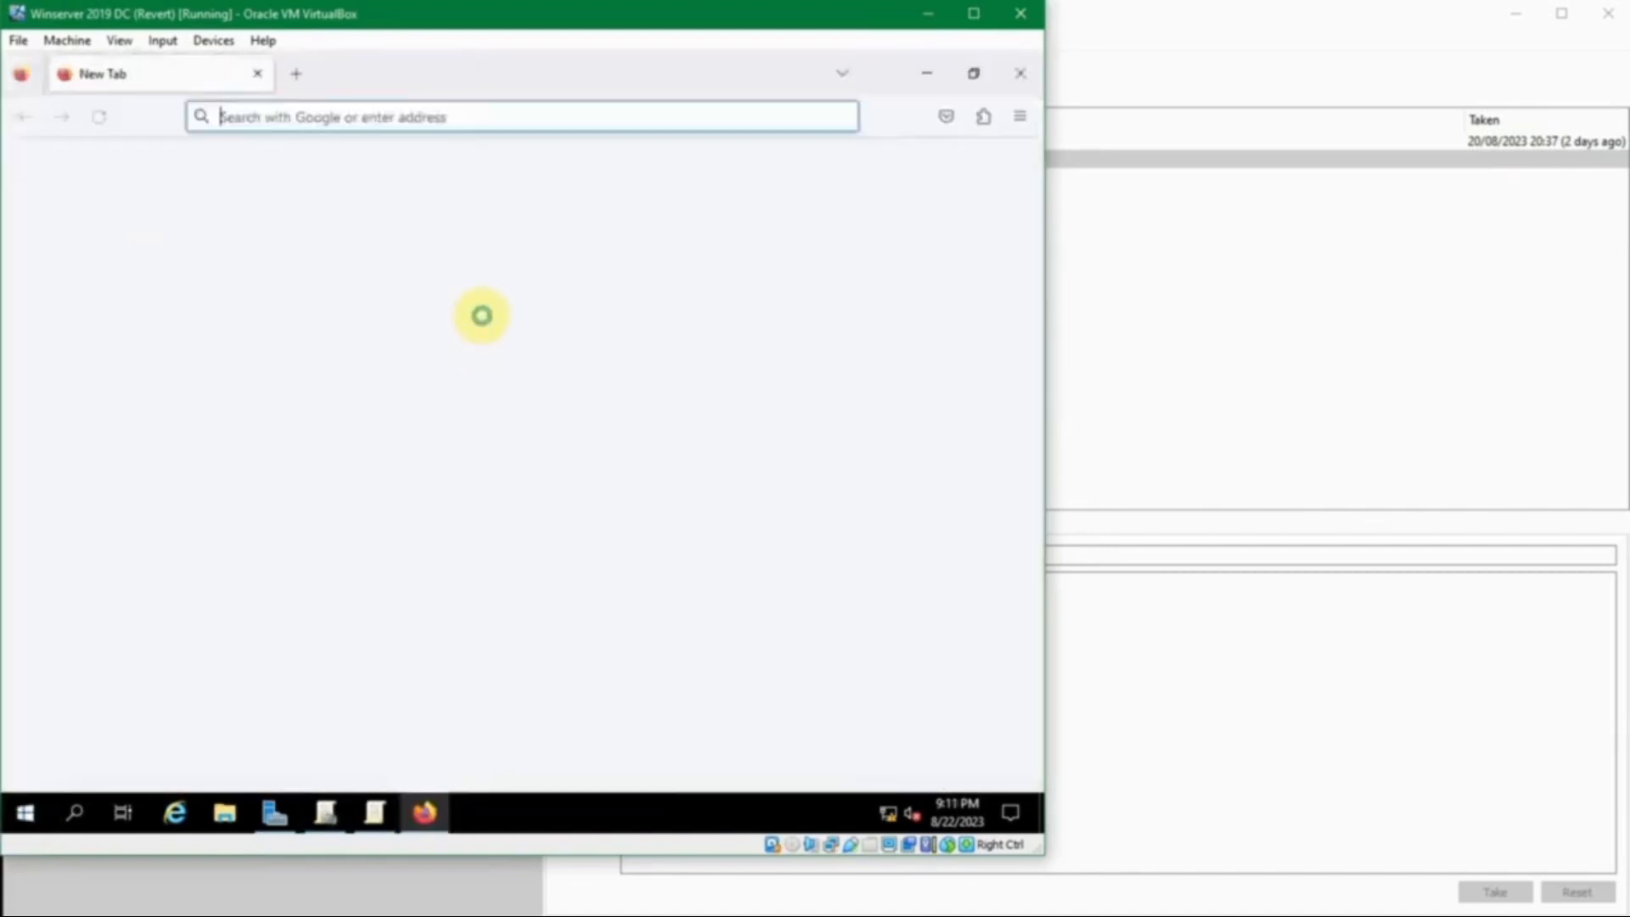
pyautogui.click(496, 124)
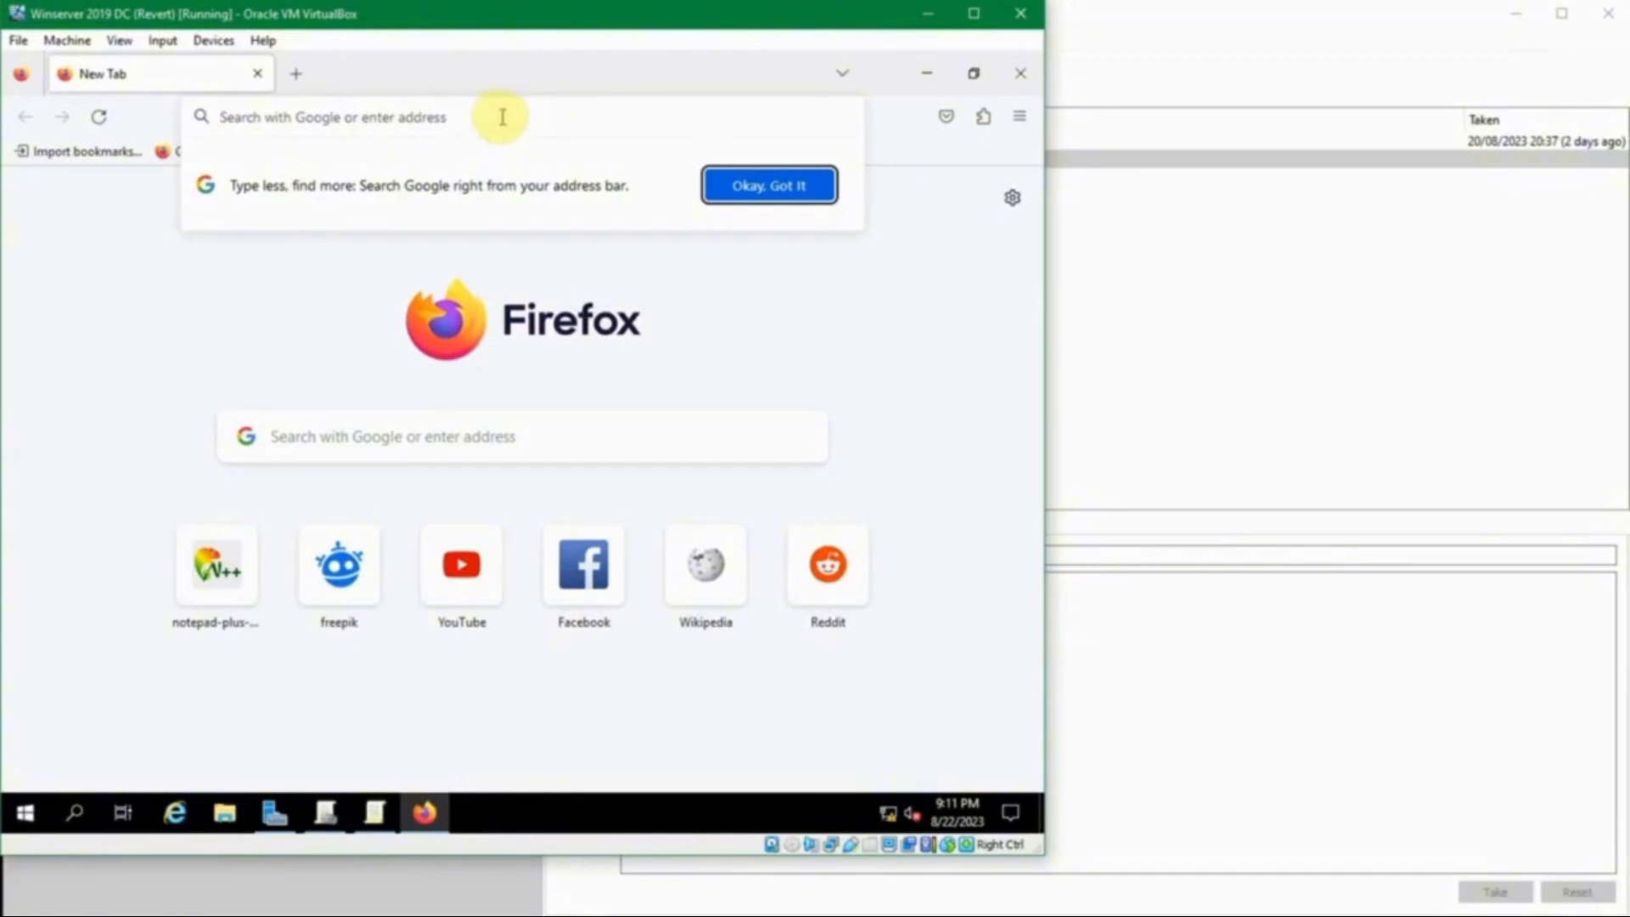
pyautogui.write('g')
pyautogui.press('BackSpace')
pyautogui.write('go')
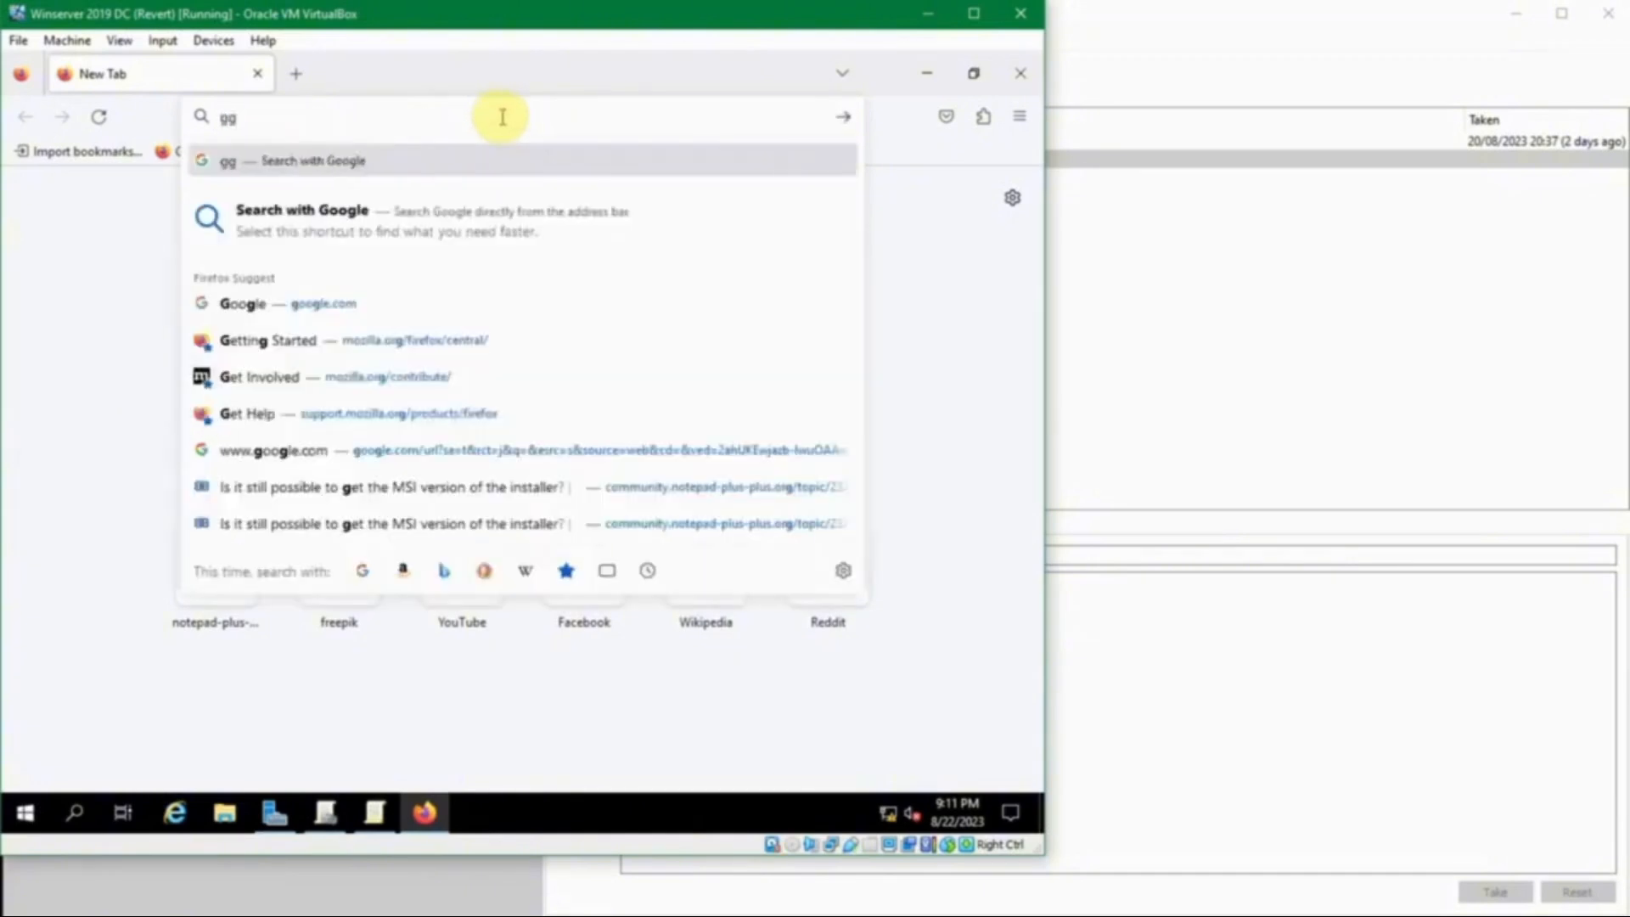
pyautogui.press('Return')
pyautogui.click(502, 116)
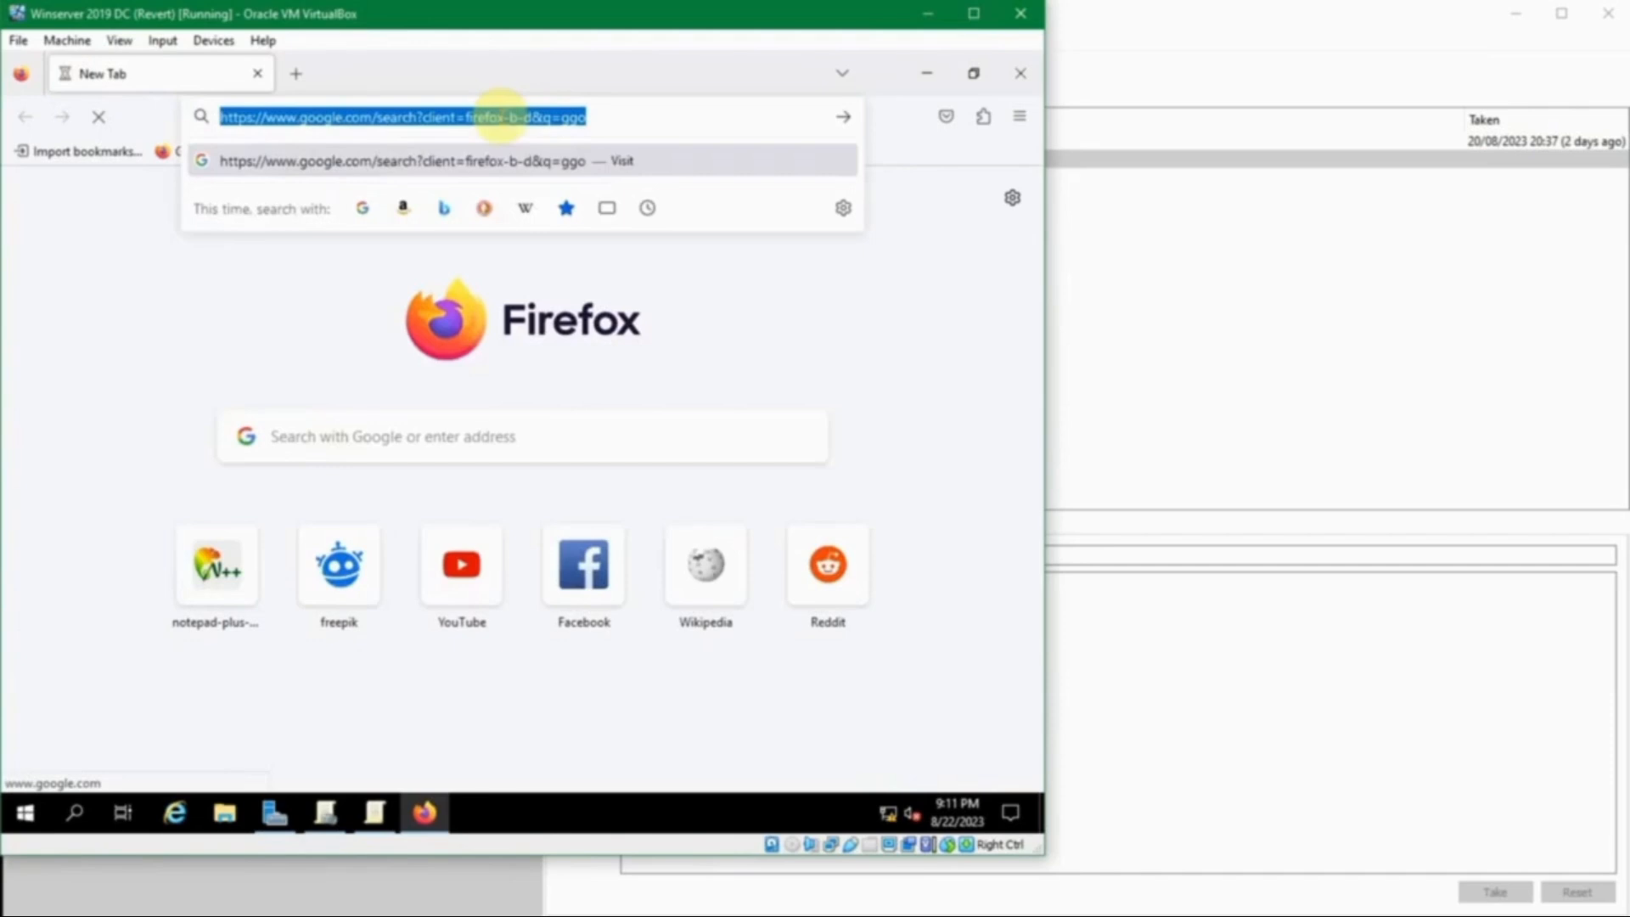
pyautogui.write('google.com')
pyautogui.press('Return')
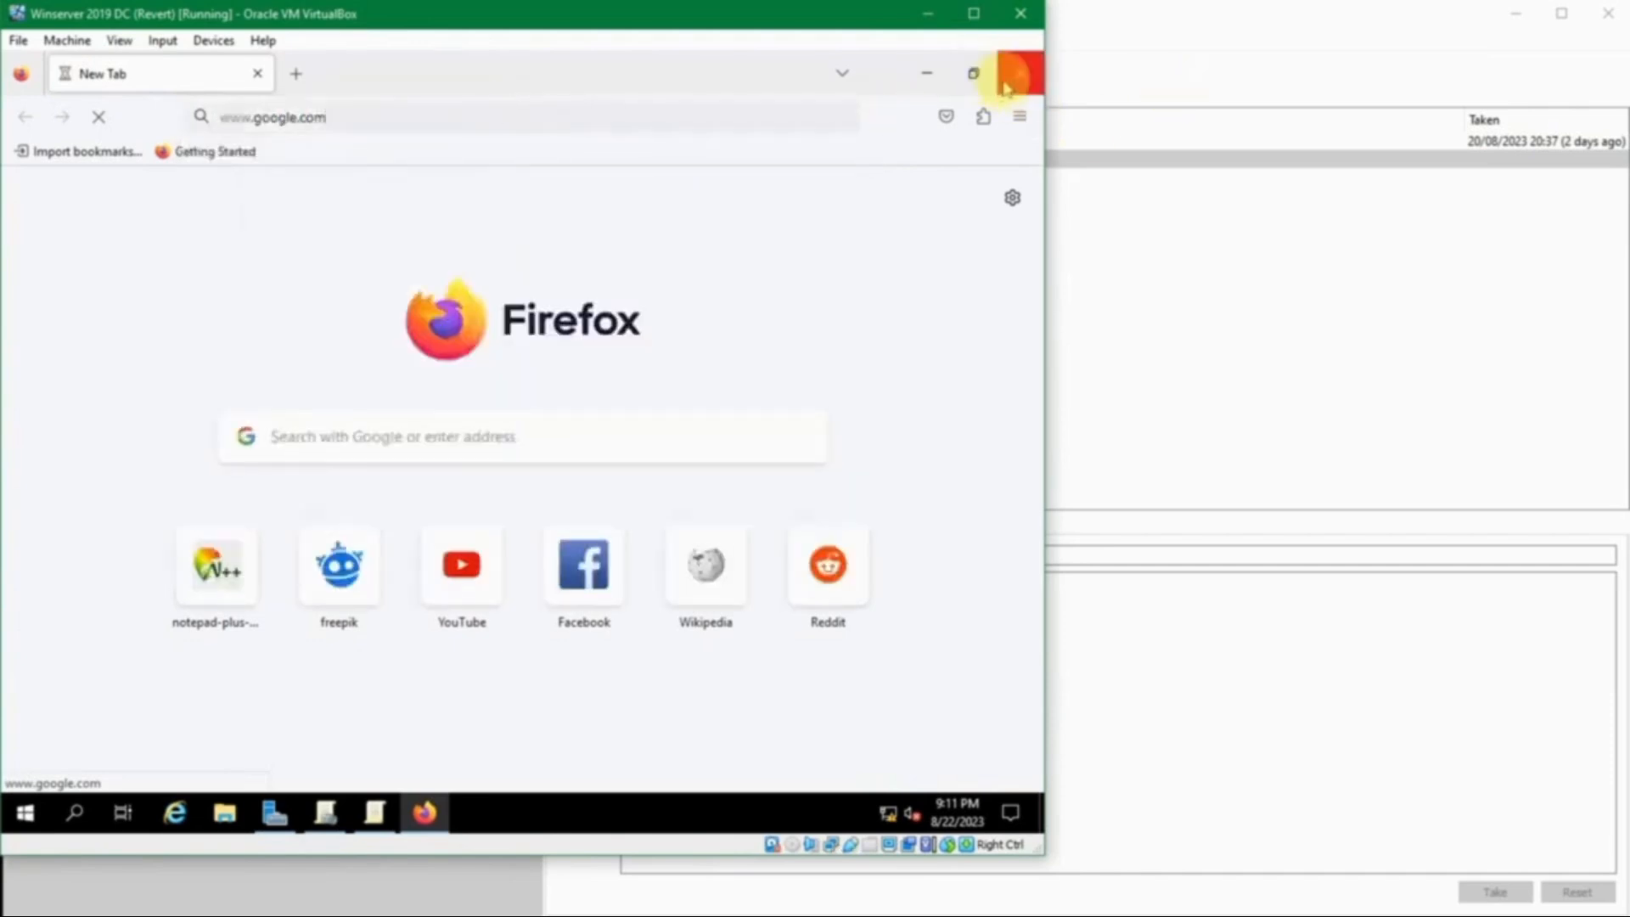
pyautogui.click(1006, 85)
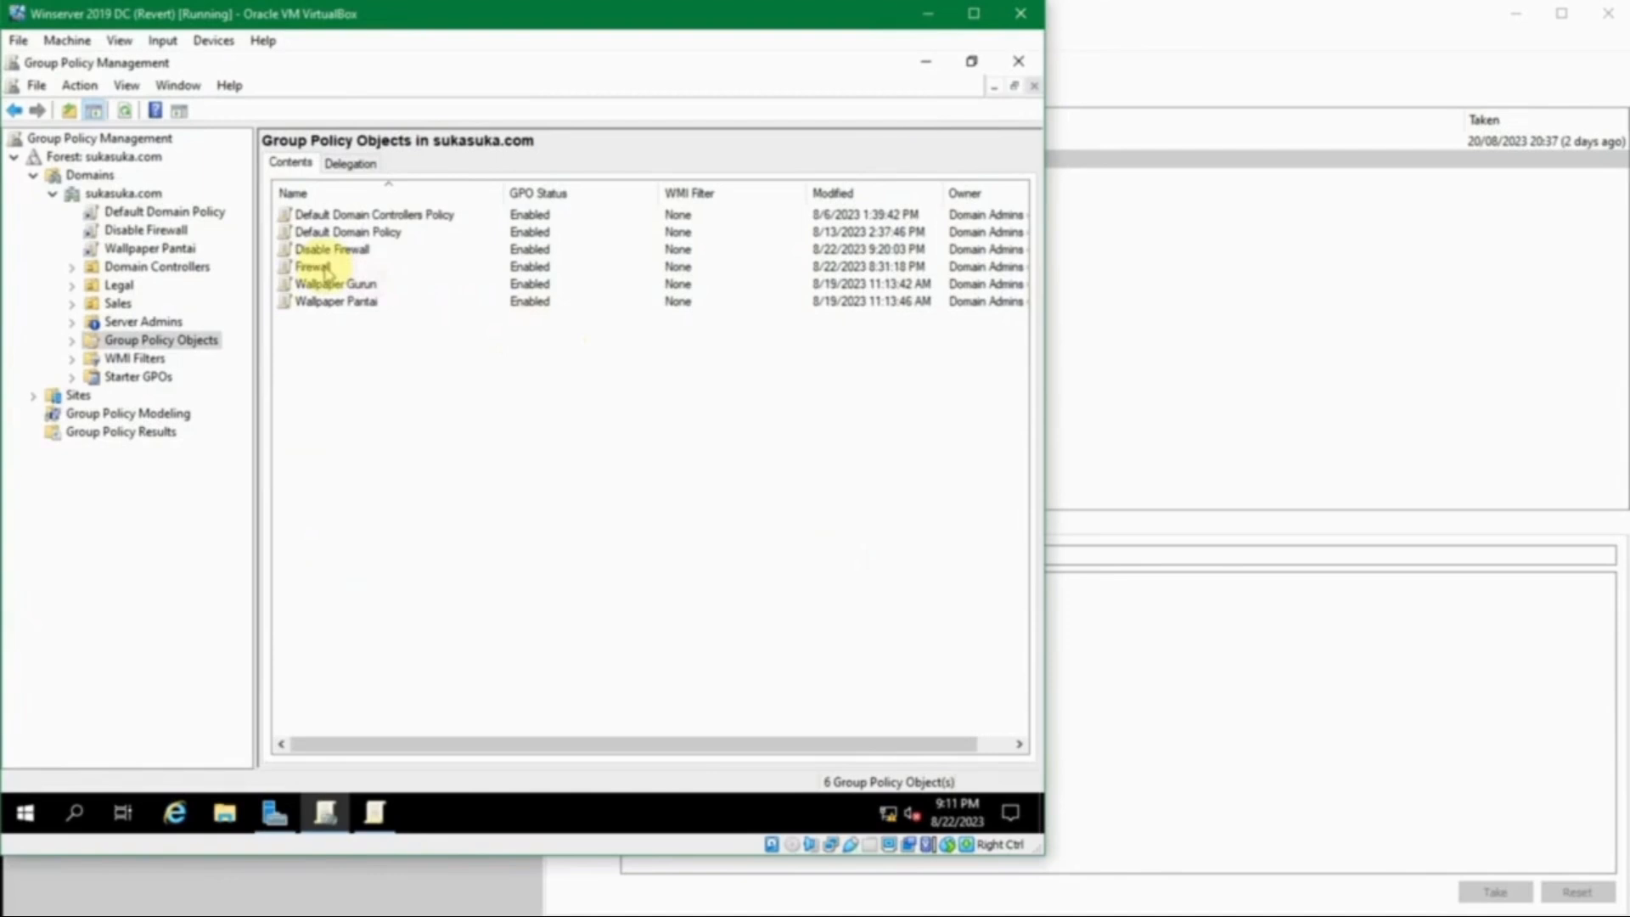
pyautogui.click(378, 815)
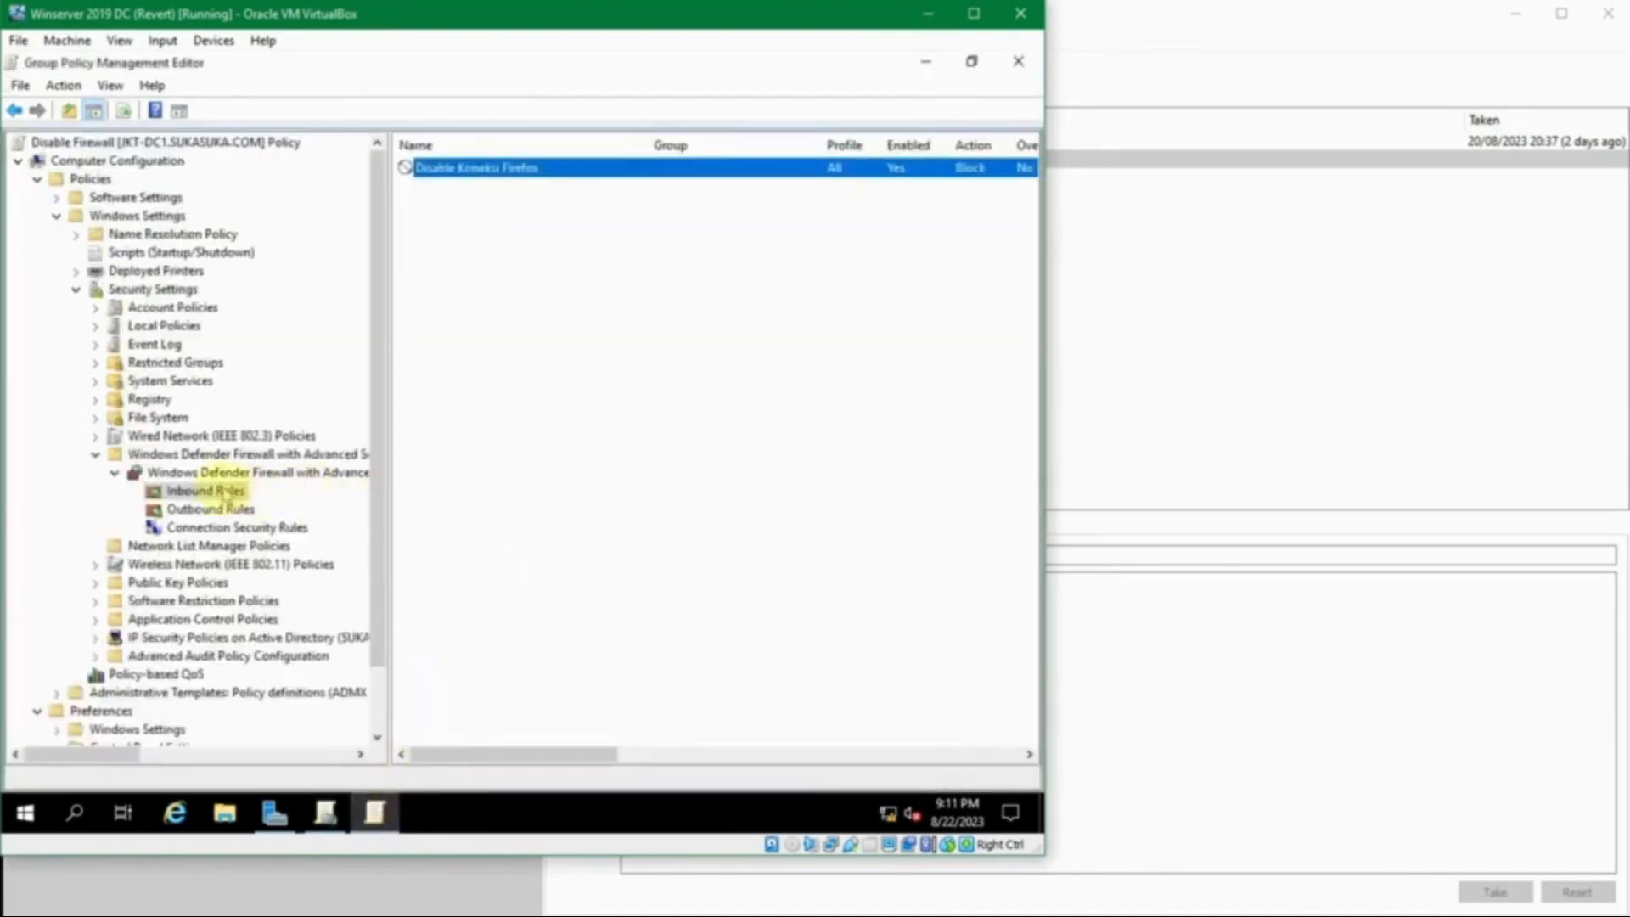
# Step: Start a new inbound rule in the policy and choose Port as its rule type
pyautogui.click(468, 217)
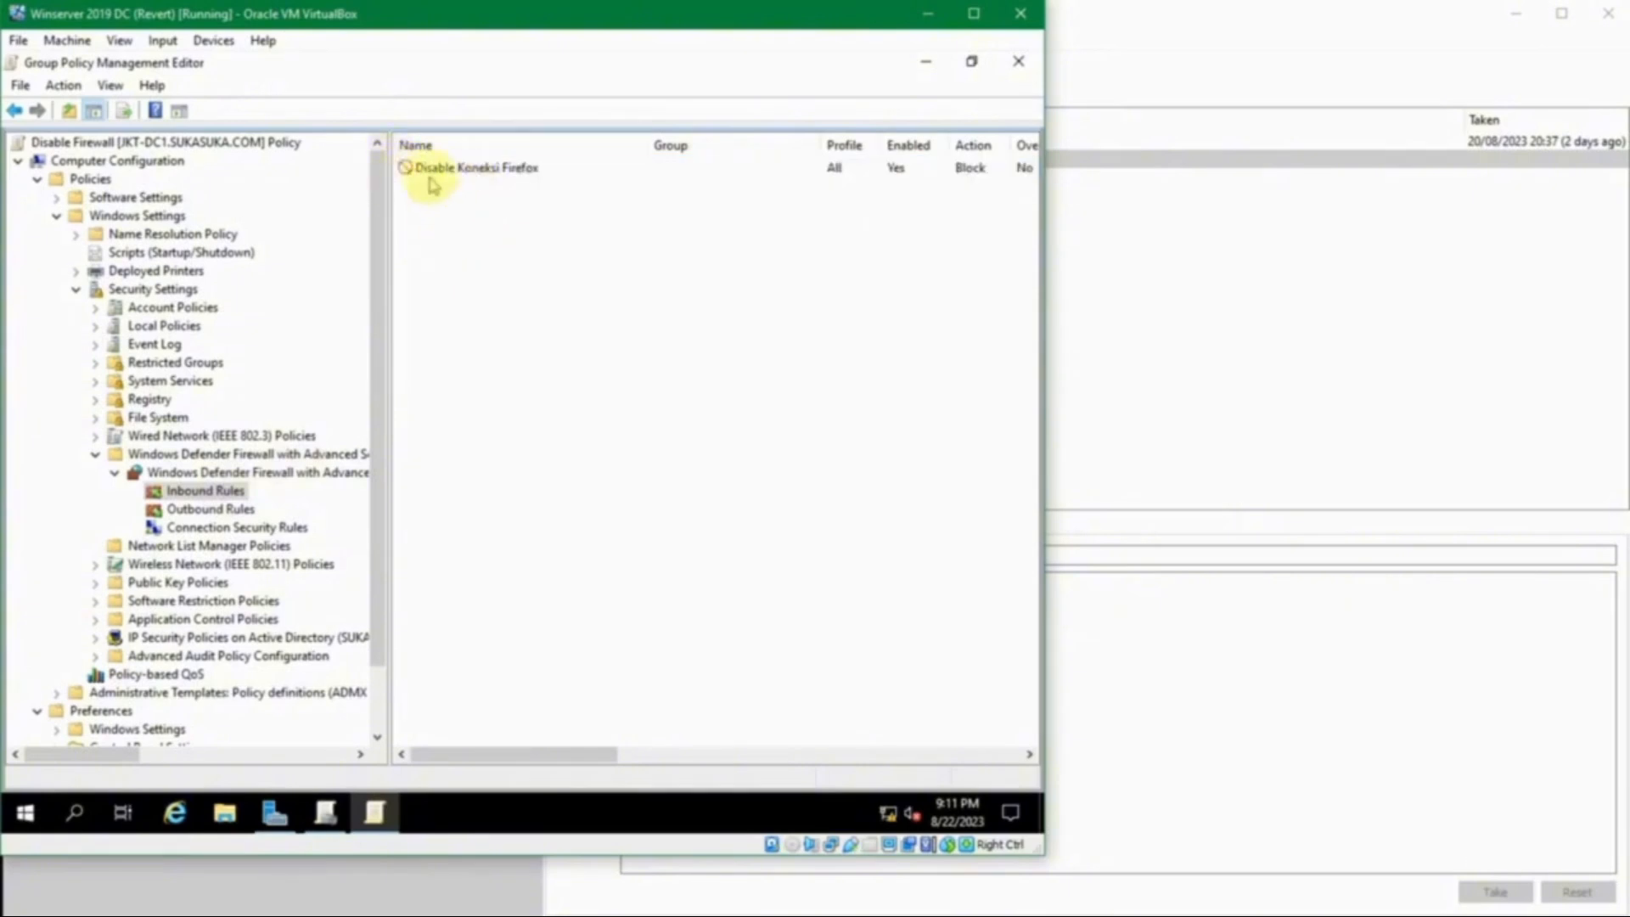
pyautogui.rightClick(443, 209)
pyautogui.click(503, 221)
pyautogui.click(270, 304)
pyautogui.click(624, 643)
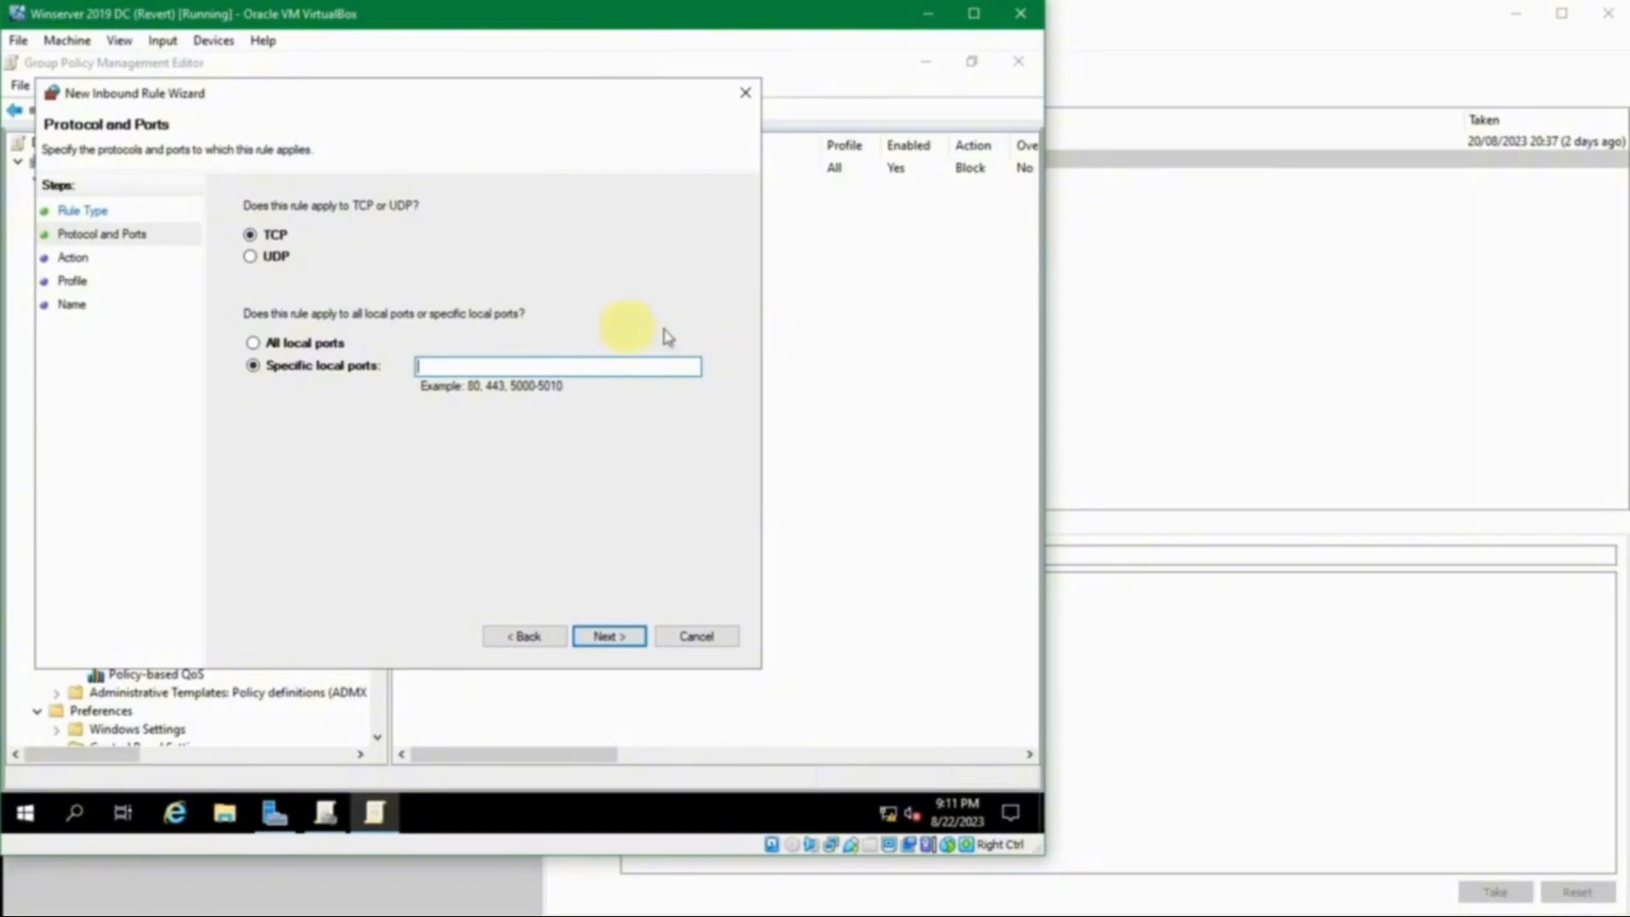
# Step: Apply the rule to TCP on the specific local port 3389
pyautogui.click(294, 343)
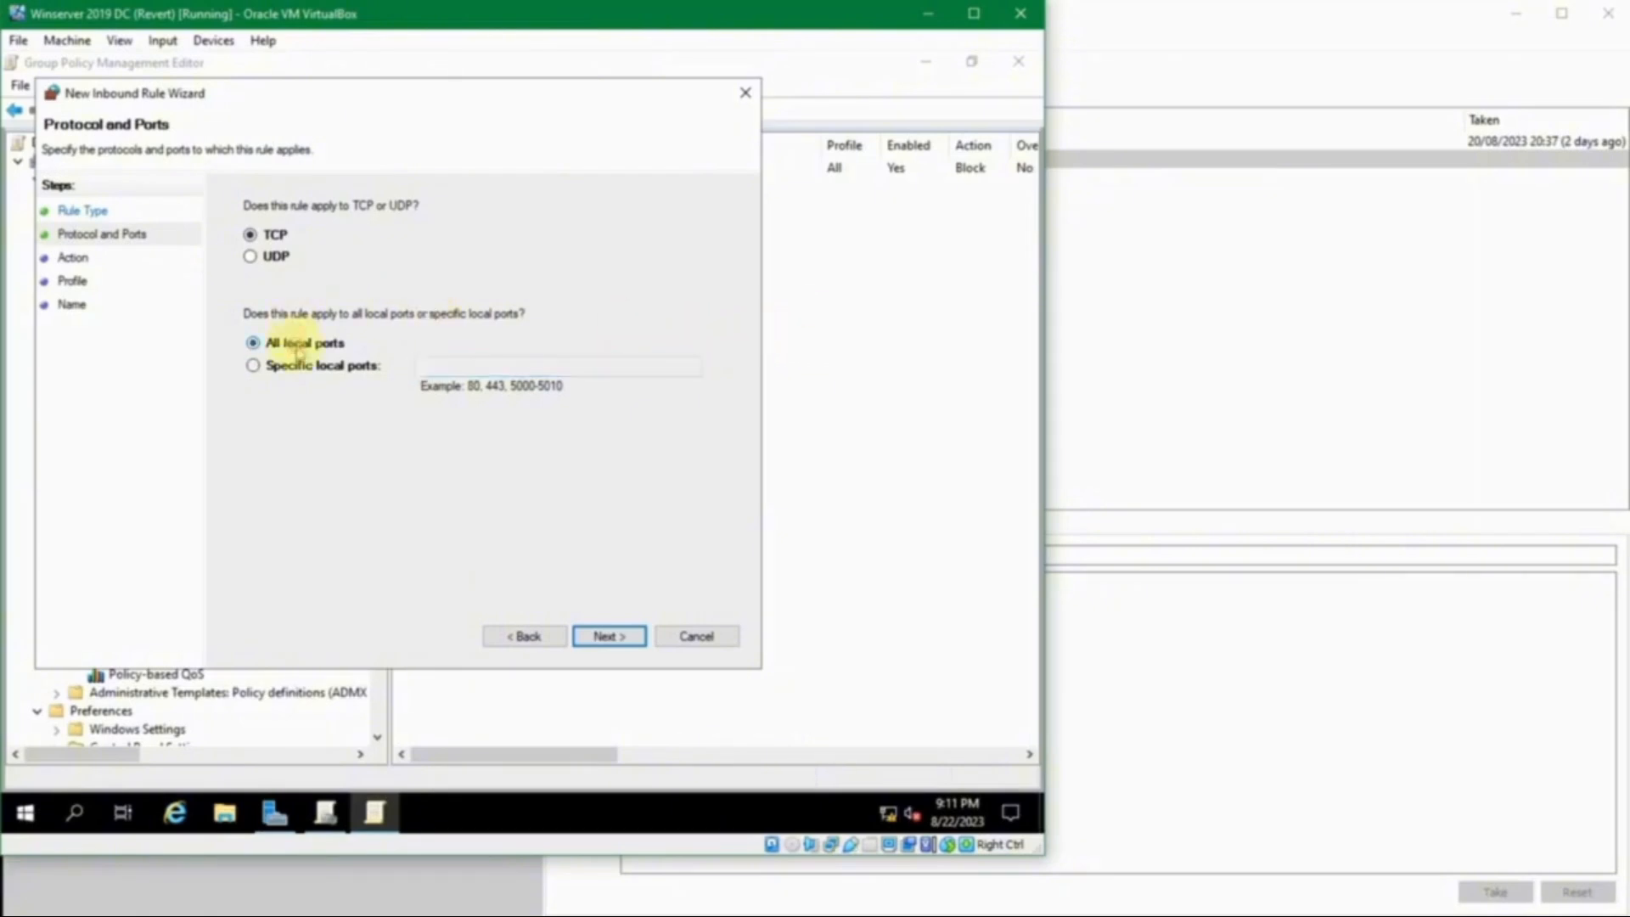
pyautogui.click(255, 365)
pyautogui.click(505, 367)
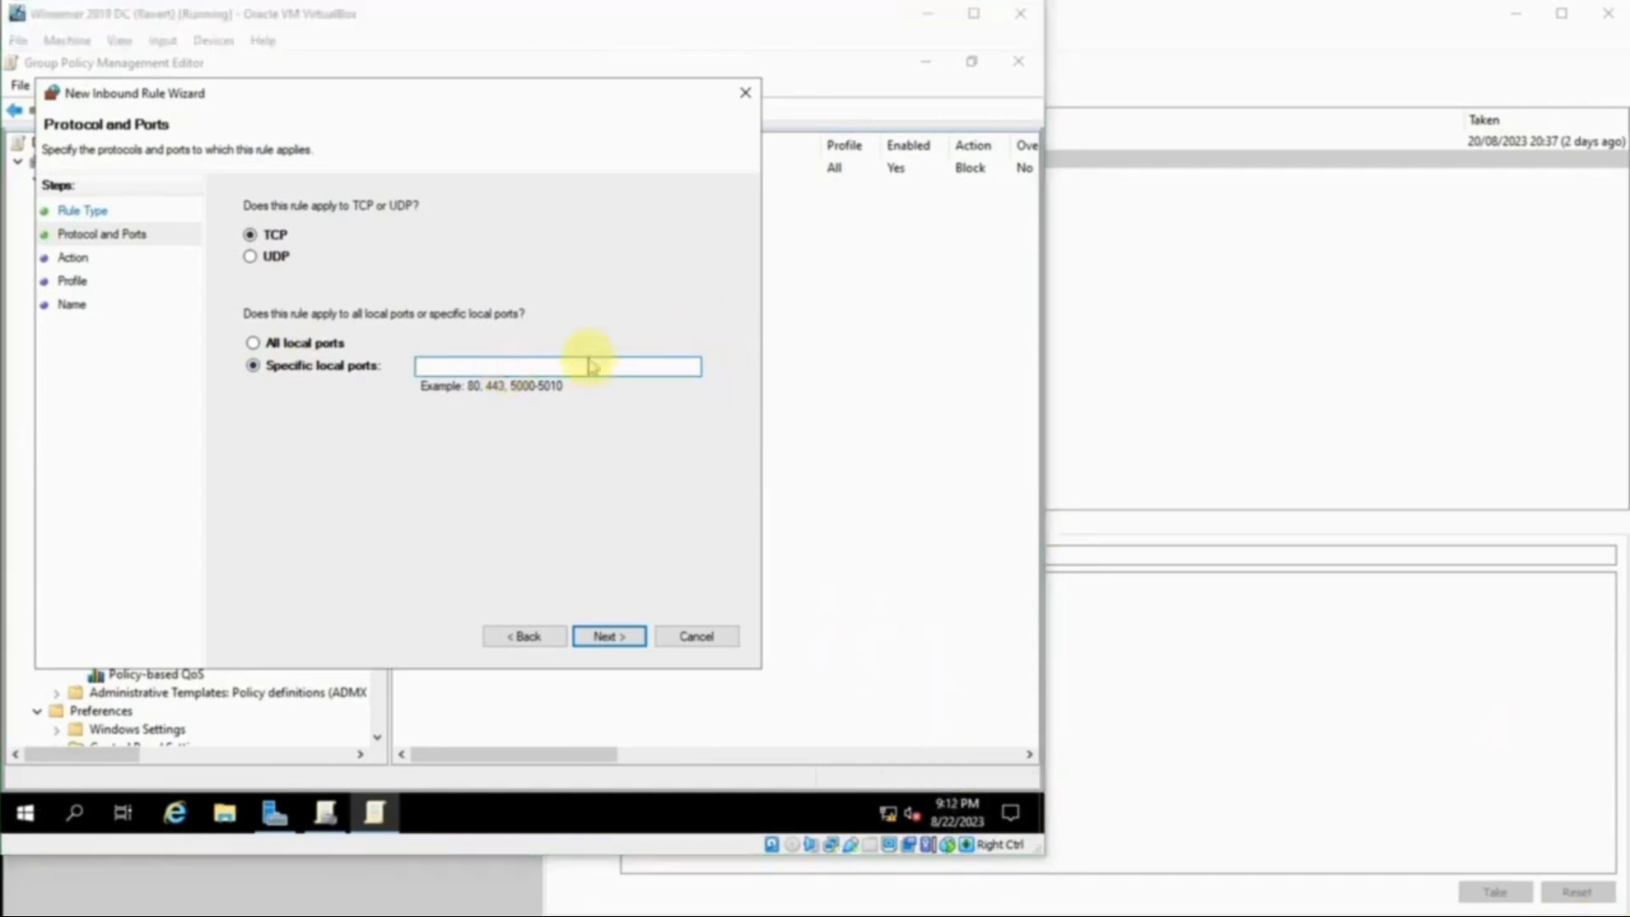
pyautogui.click(589, 361)
pyautogui.write('3389')
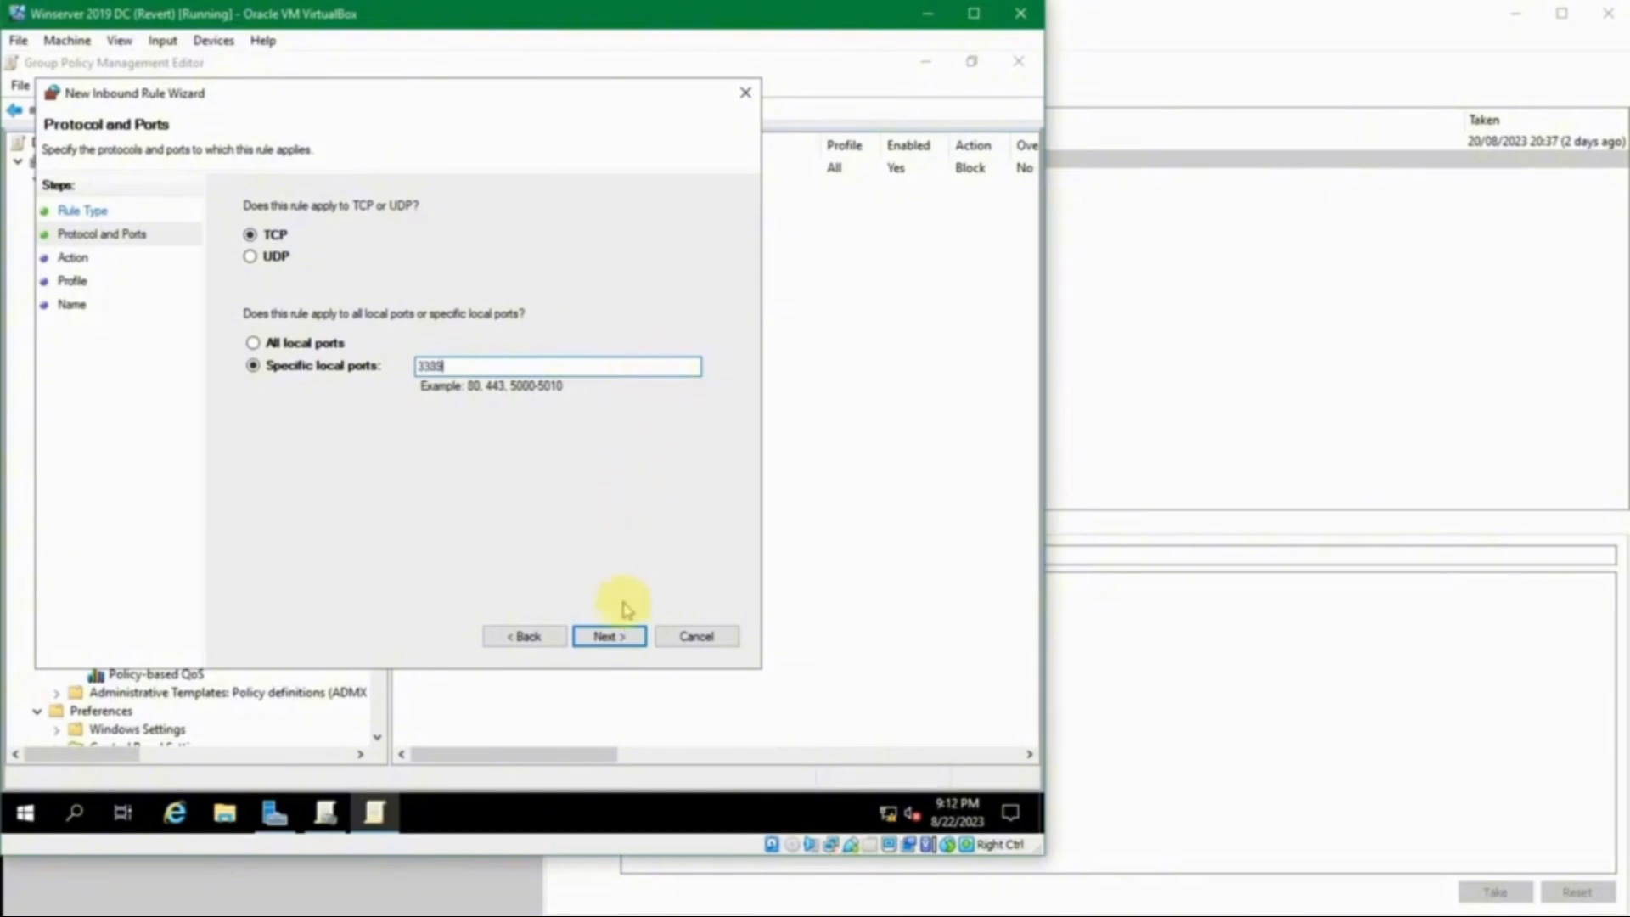
pyautogui.click(625, 637)
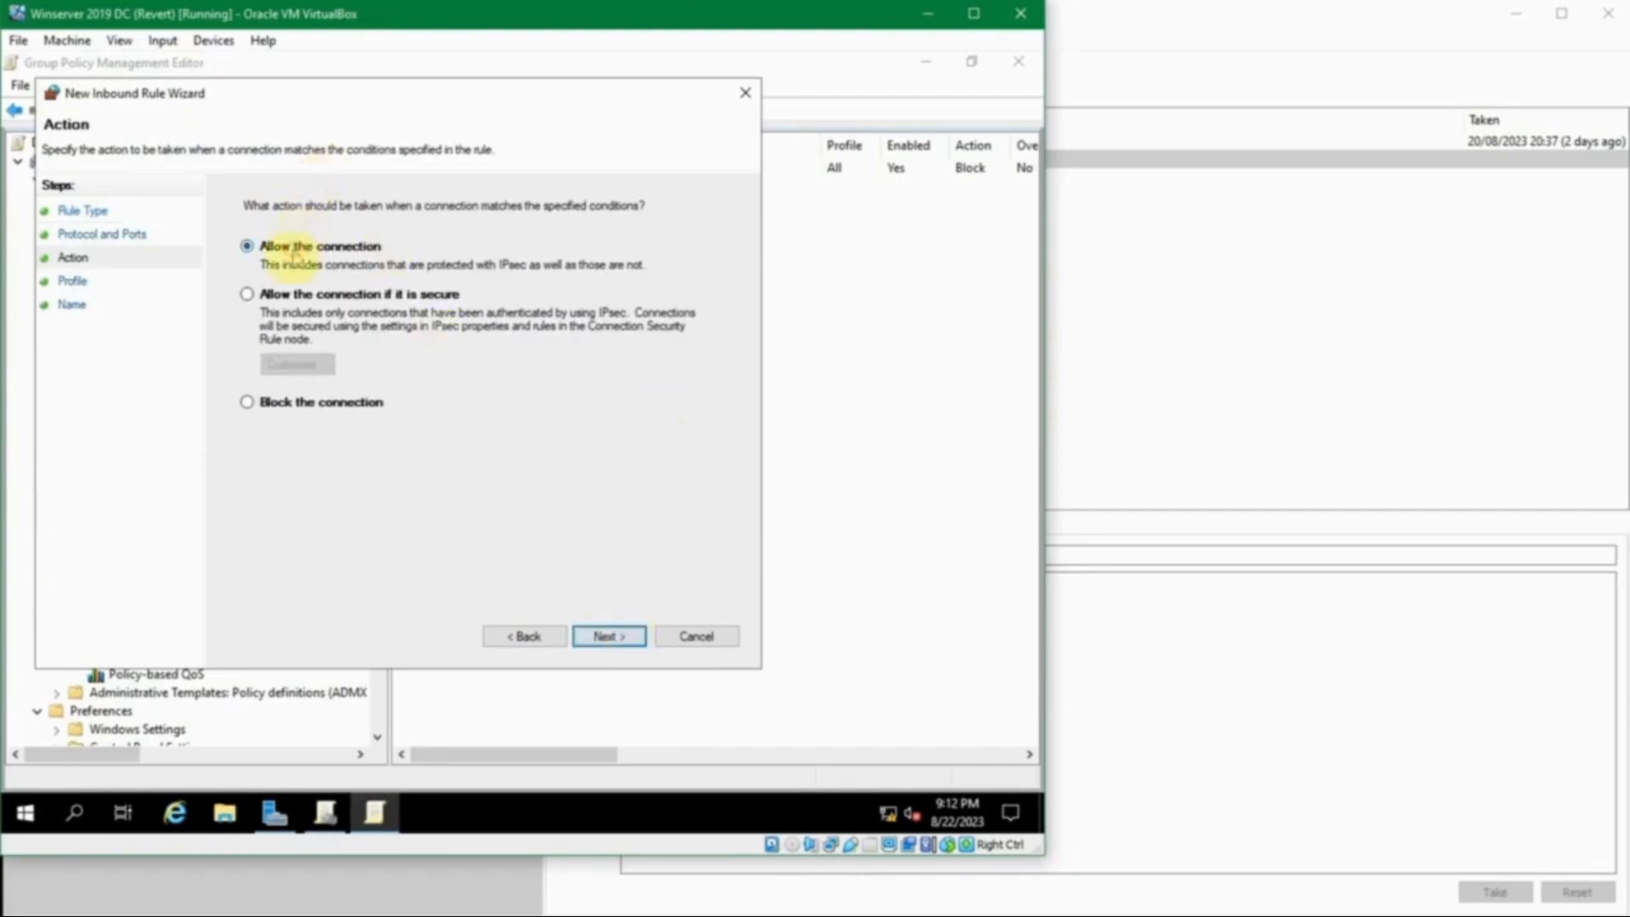
# Step: Set the rule's action to allow the connection if it is secure and continue to the user restrictions
pyautogui.click(282, 295)
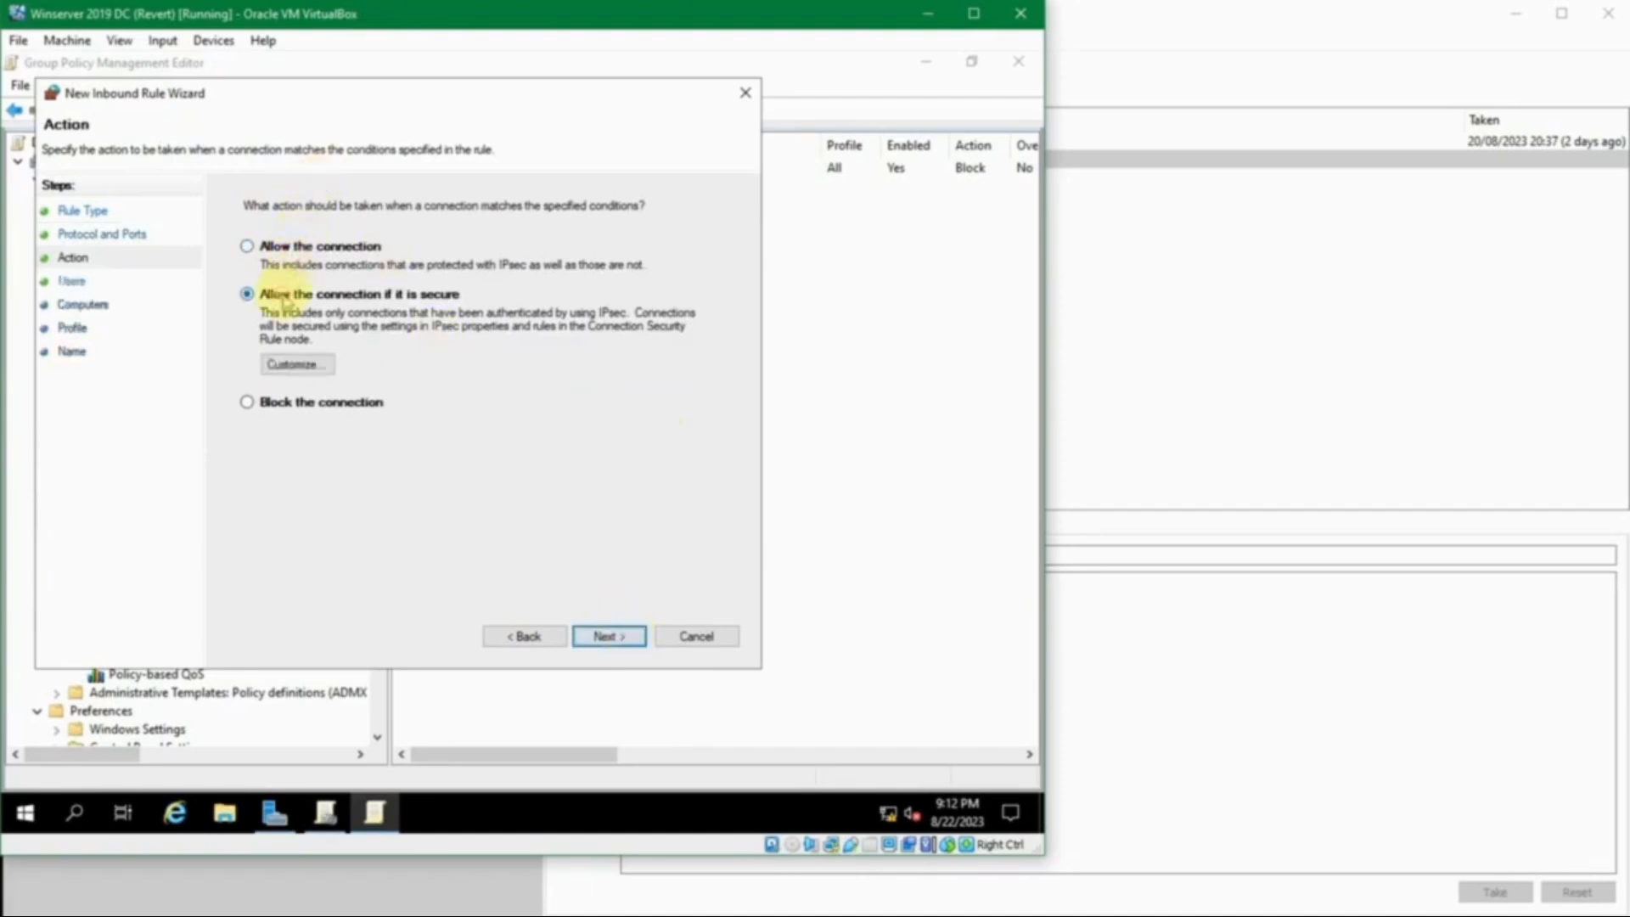
pyautogui.click(282, 402)
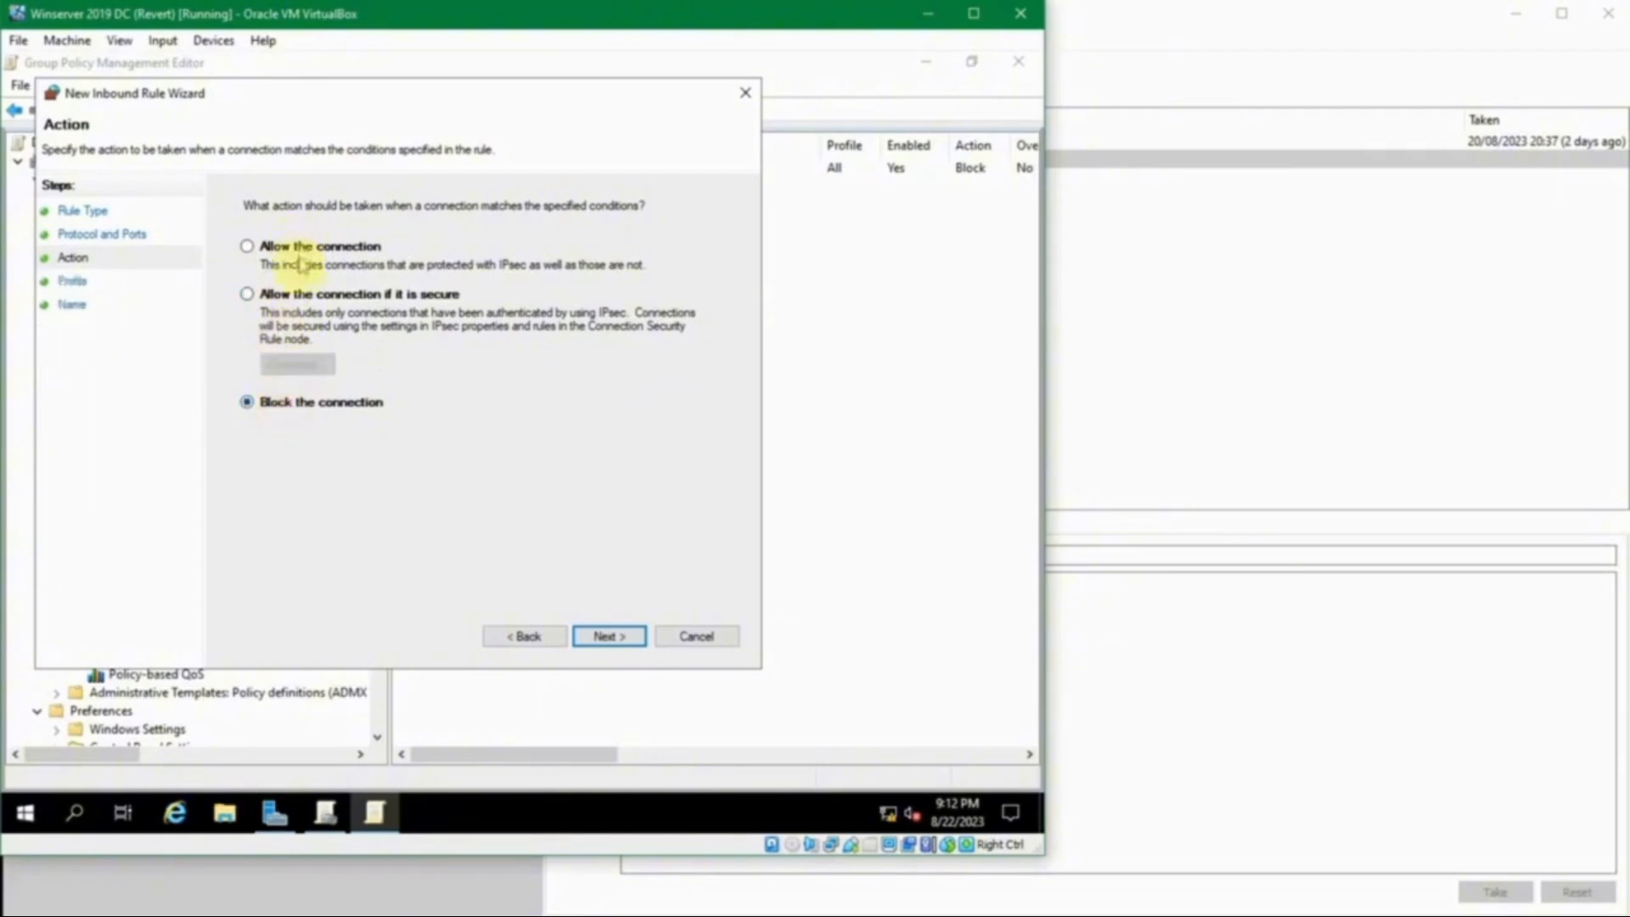
pyautogui.click(299, 294)
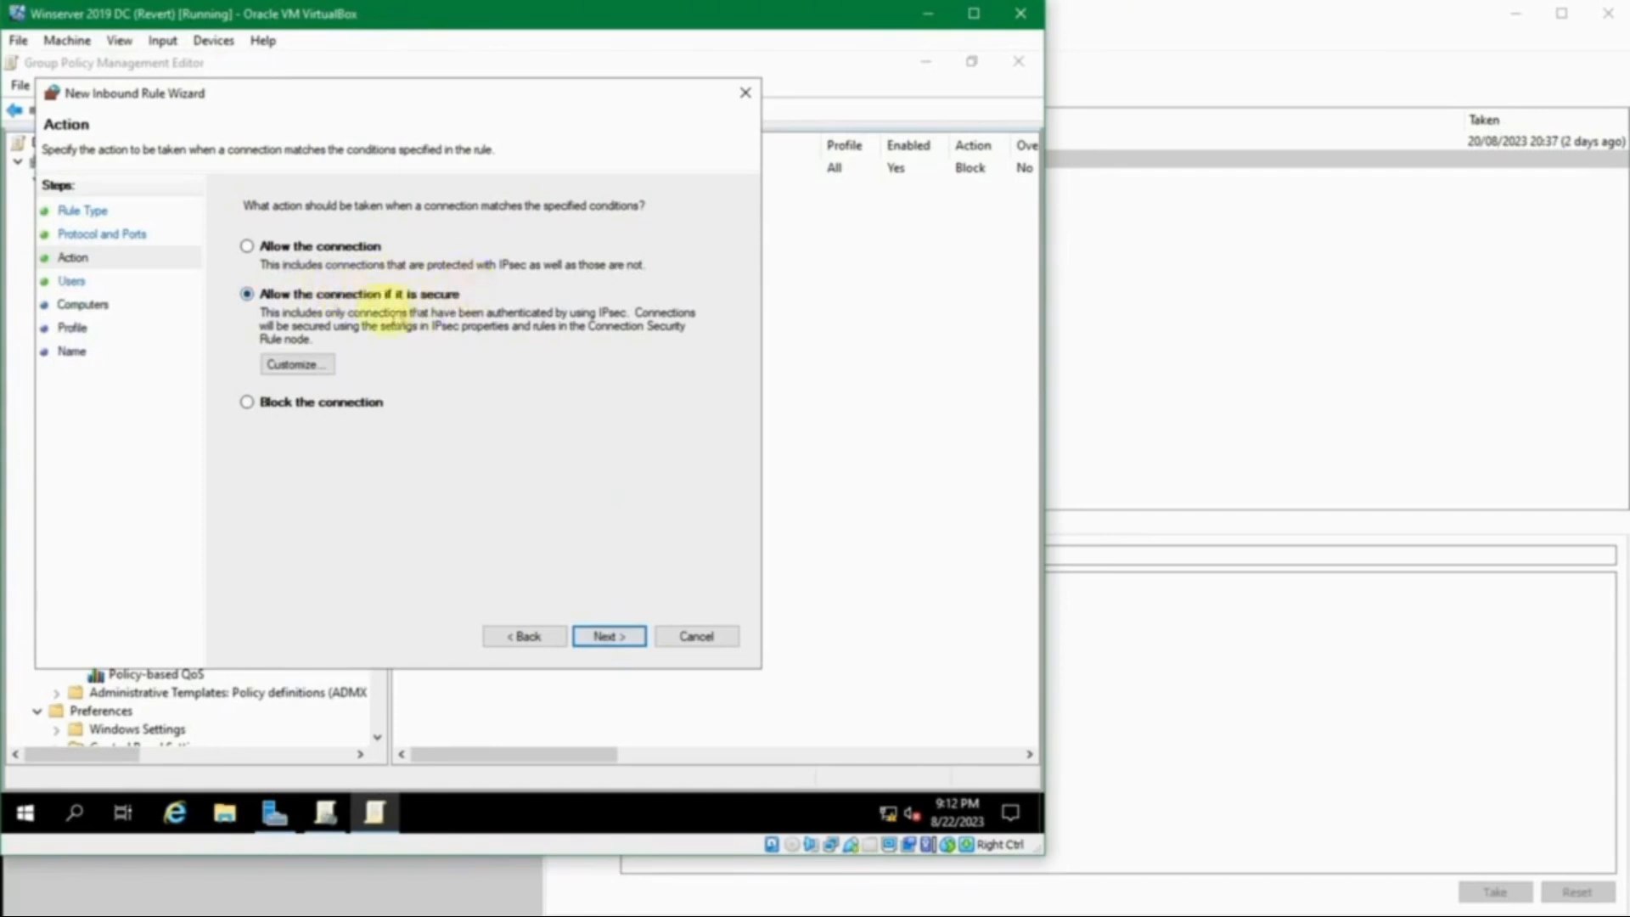
pyautogui.click(586, 638)
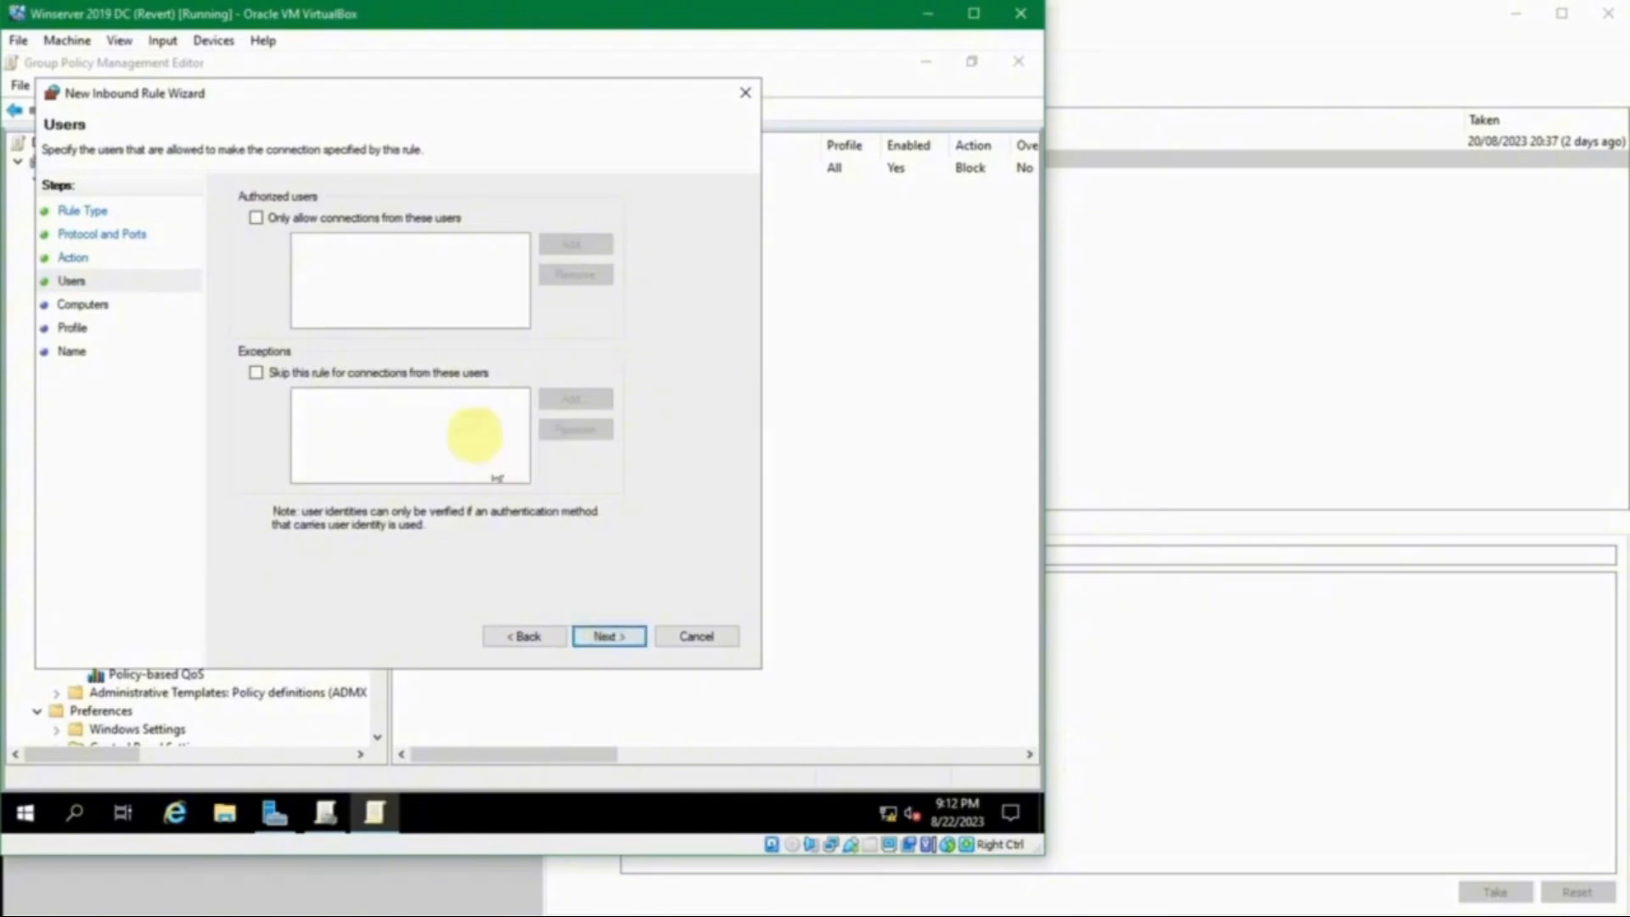
# Step: Only allow connections from authorized users and add a sukasuka.com domain user to the authorized list
pyautogui.click(459, 296)
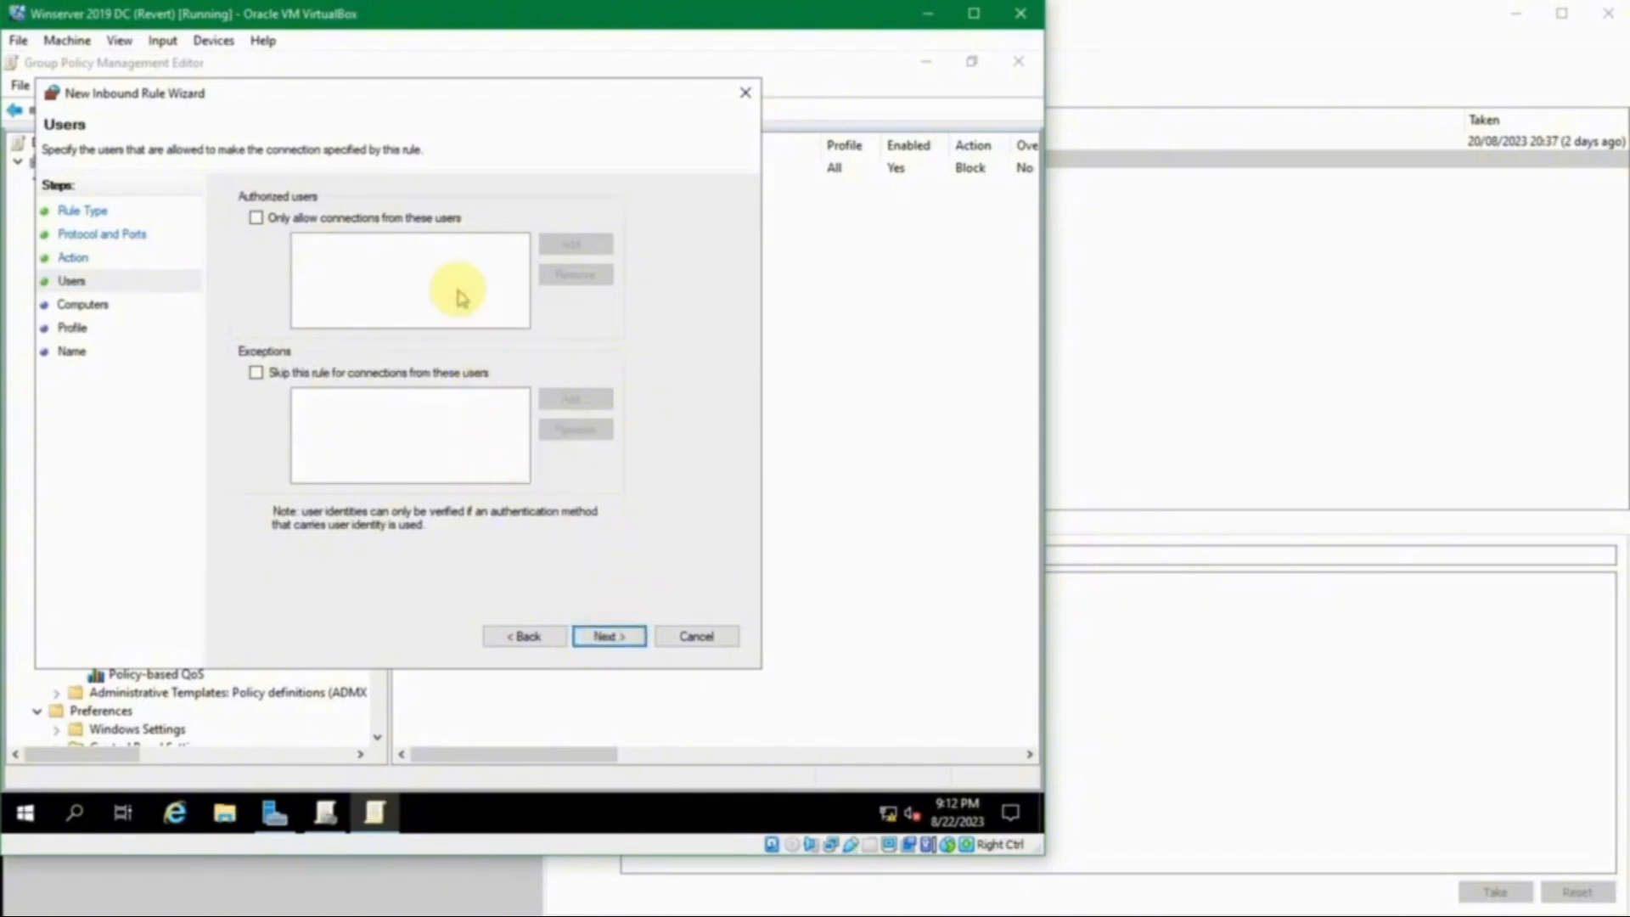
pyautogui.click(325, 223)
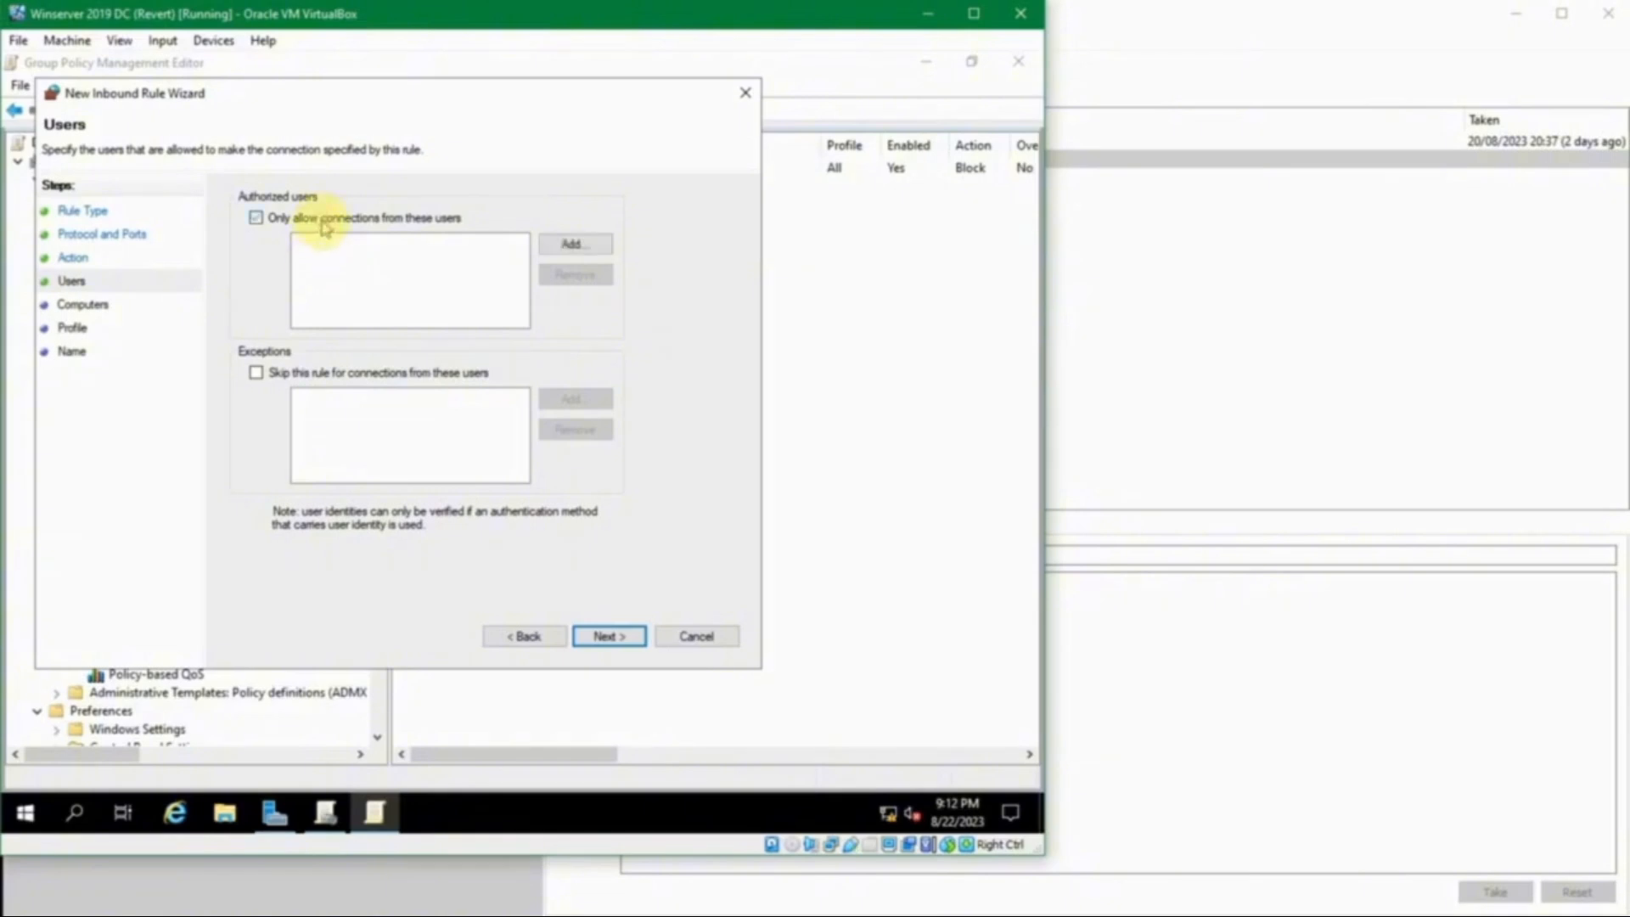
pyautogui.click(572, 245)
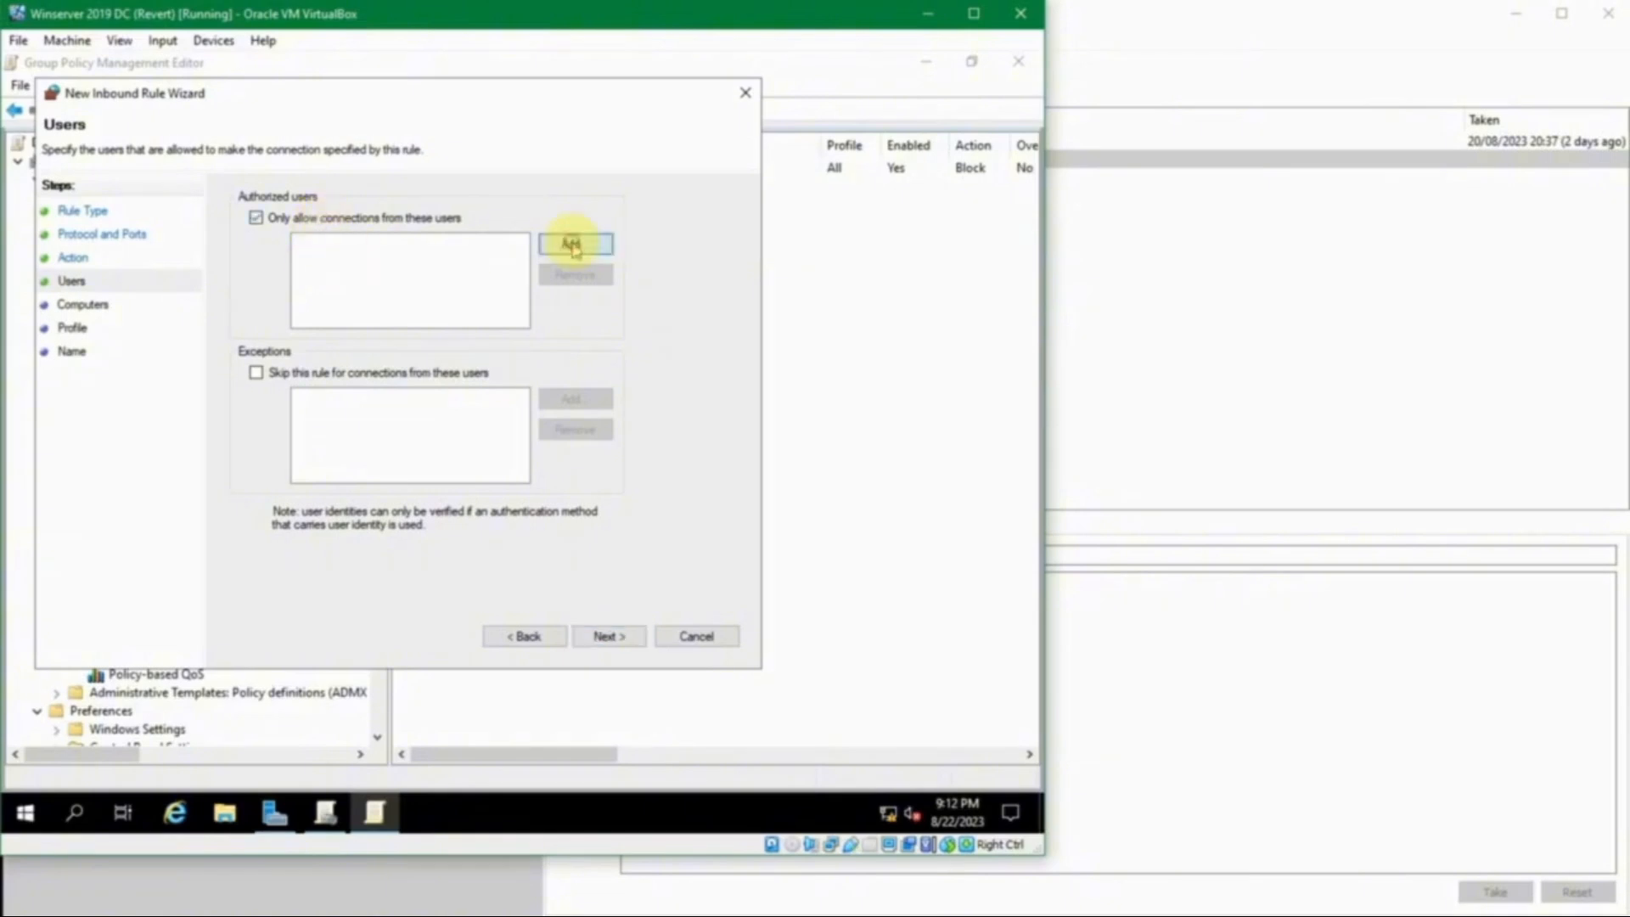
pyautogui.write('bamb')
pyautogui.hotkey('ctrl', 'k')
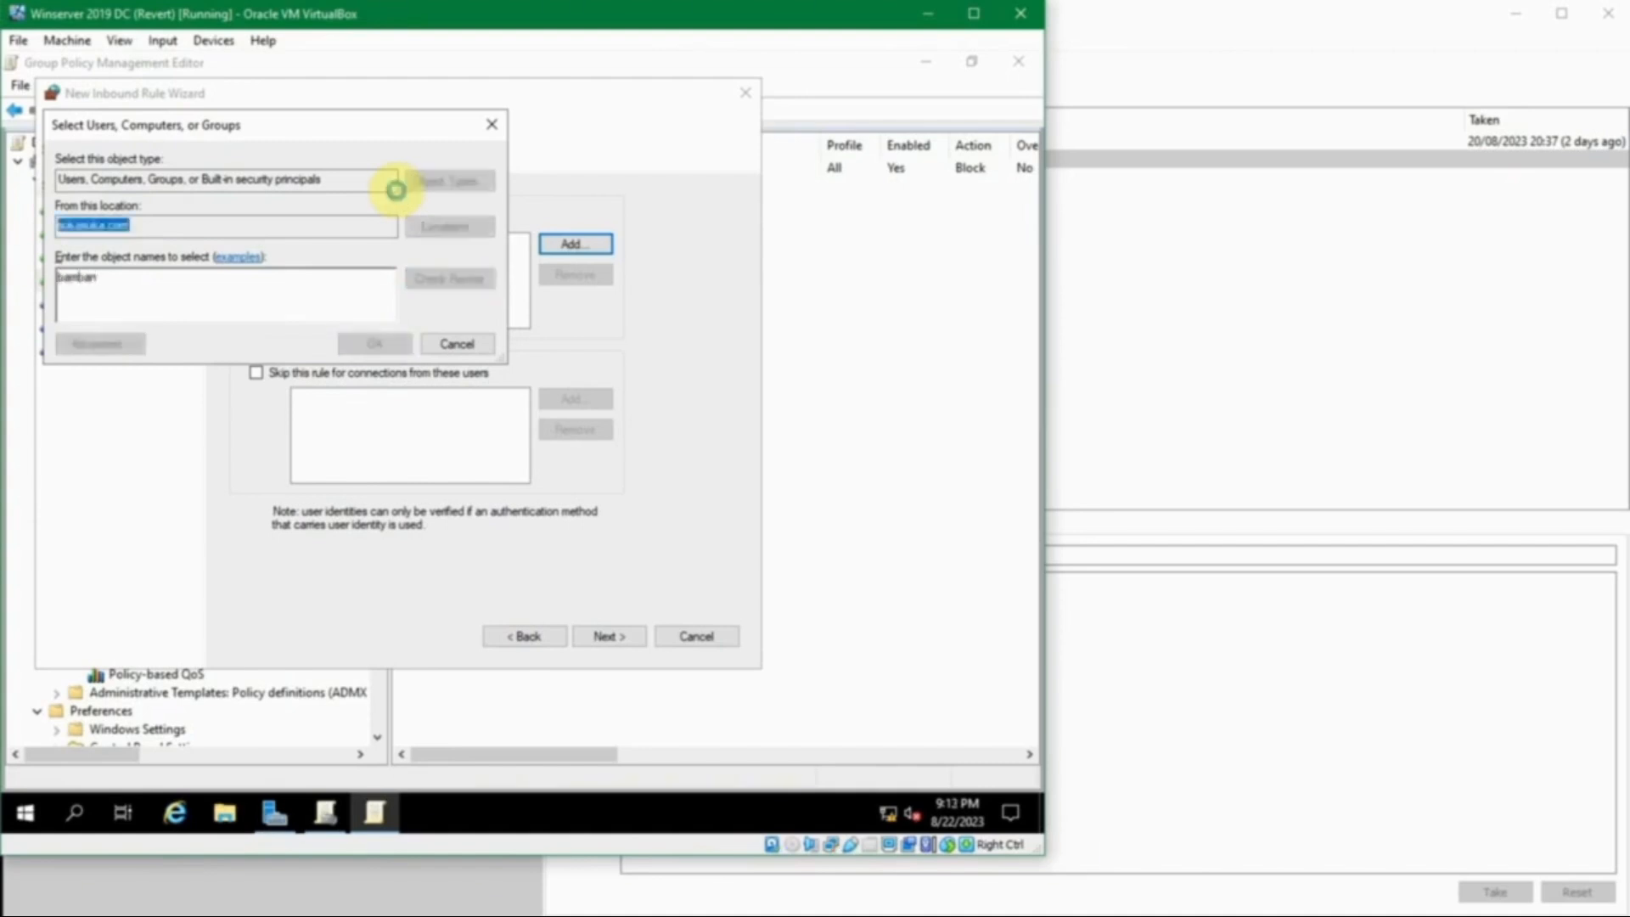
pyautogui.moveTo(328, 128); pyautogui.dragTo(619, 321)
pyautogui.click(663, 533)
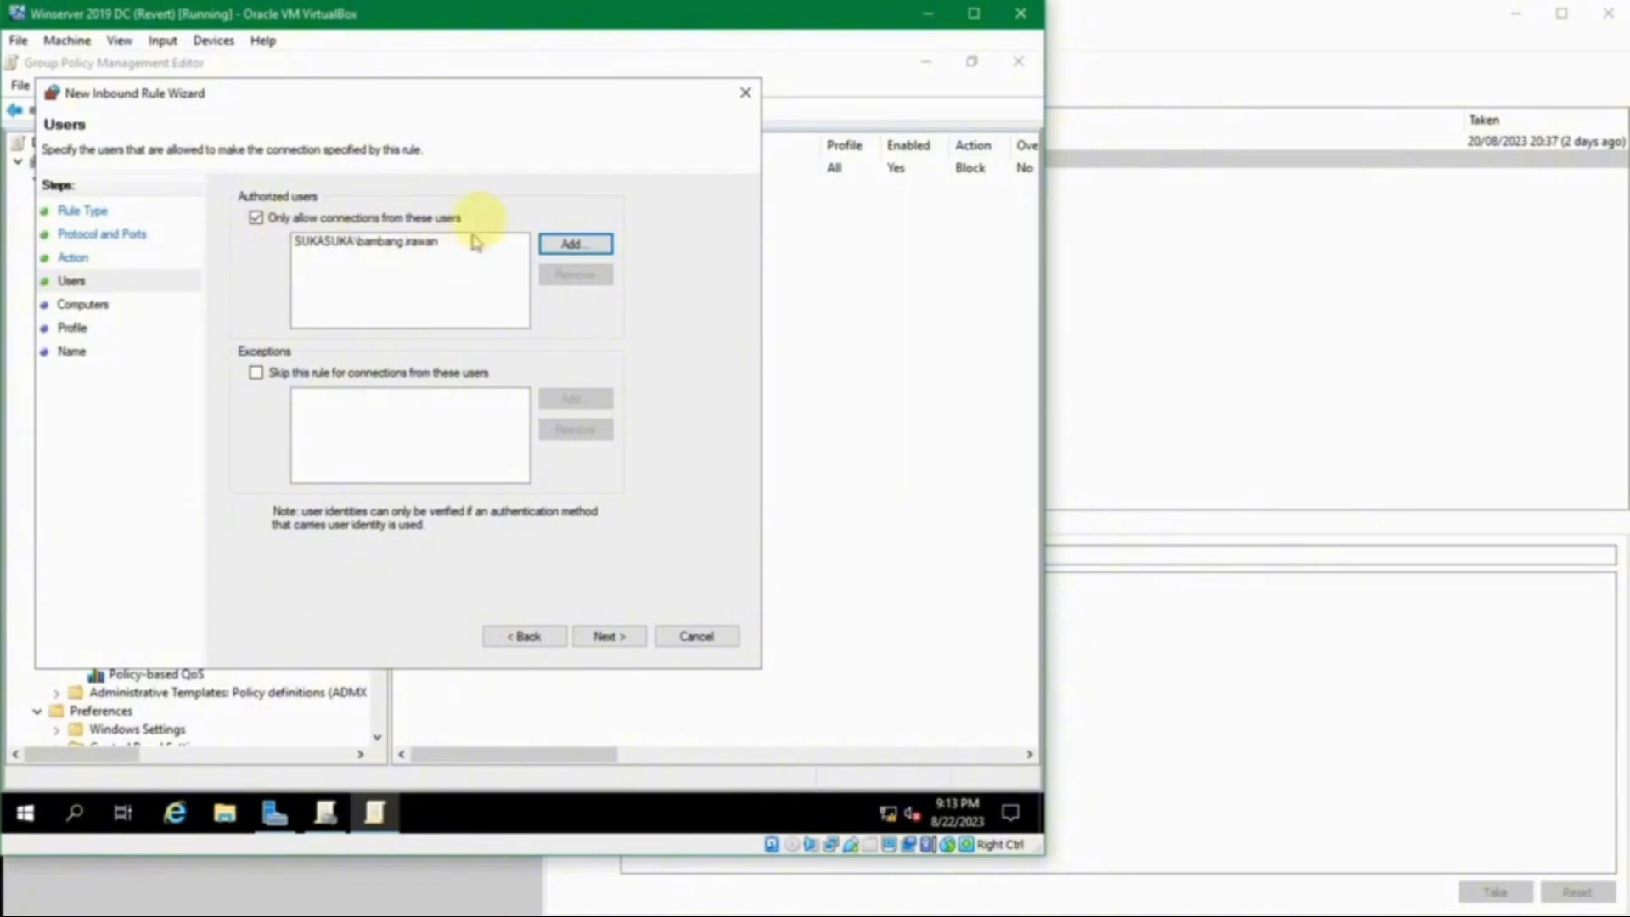
# Step: Remove the domain user from the authorized users and turn off the authorized-users restriction
pyautogui.click(418, 242)
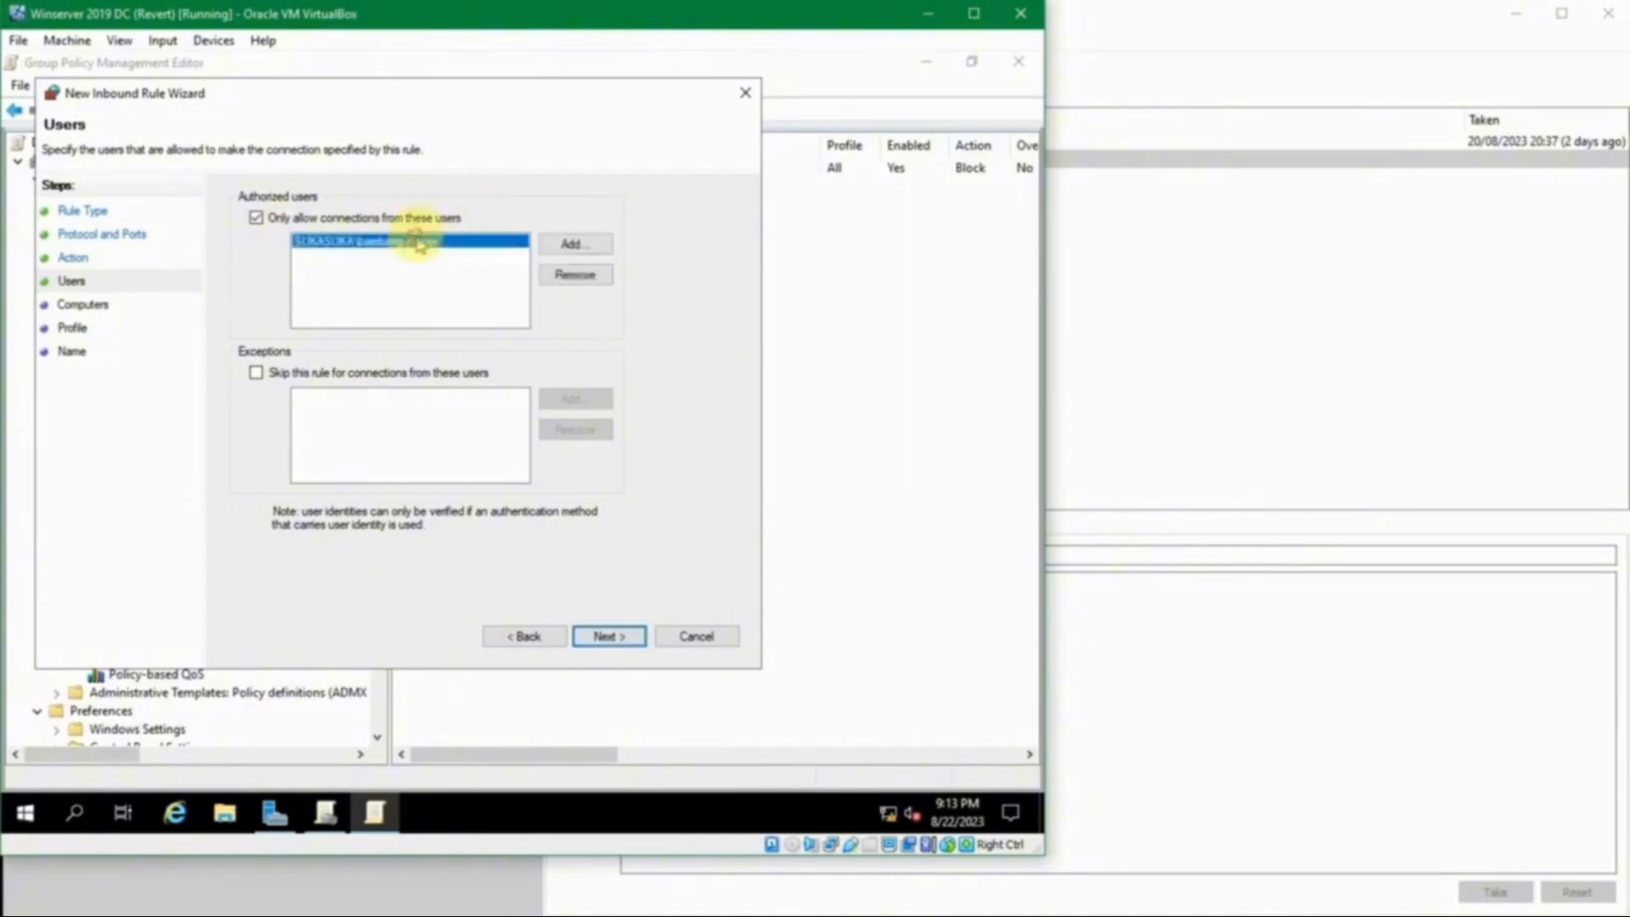
pyautogui.click(555, 265)
pyautogui.click(410, 222)
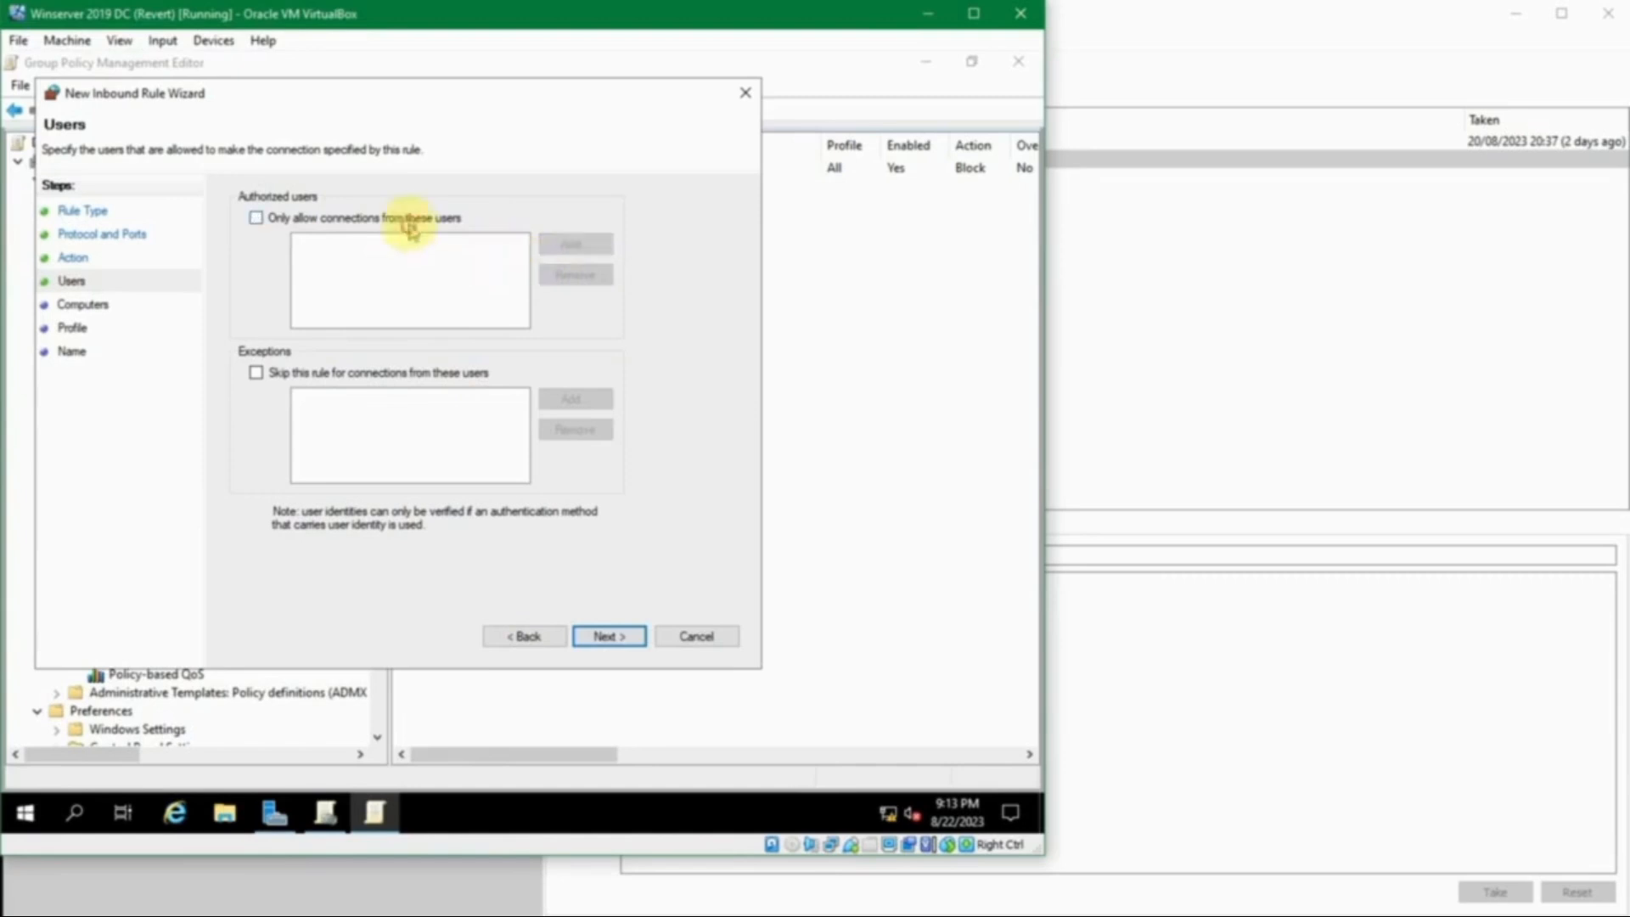
pyautogui.click(450, 381)
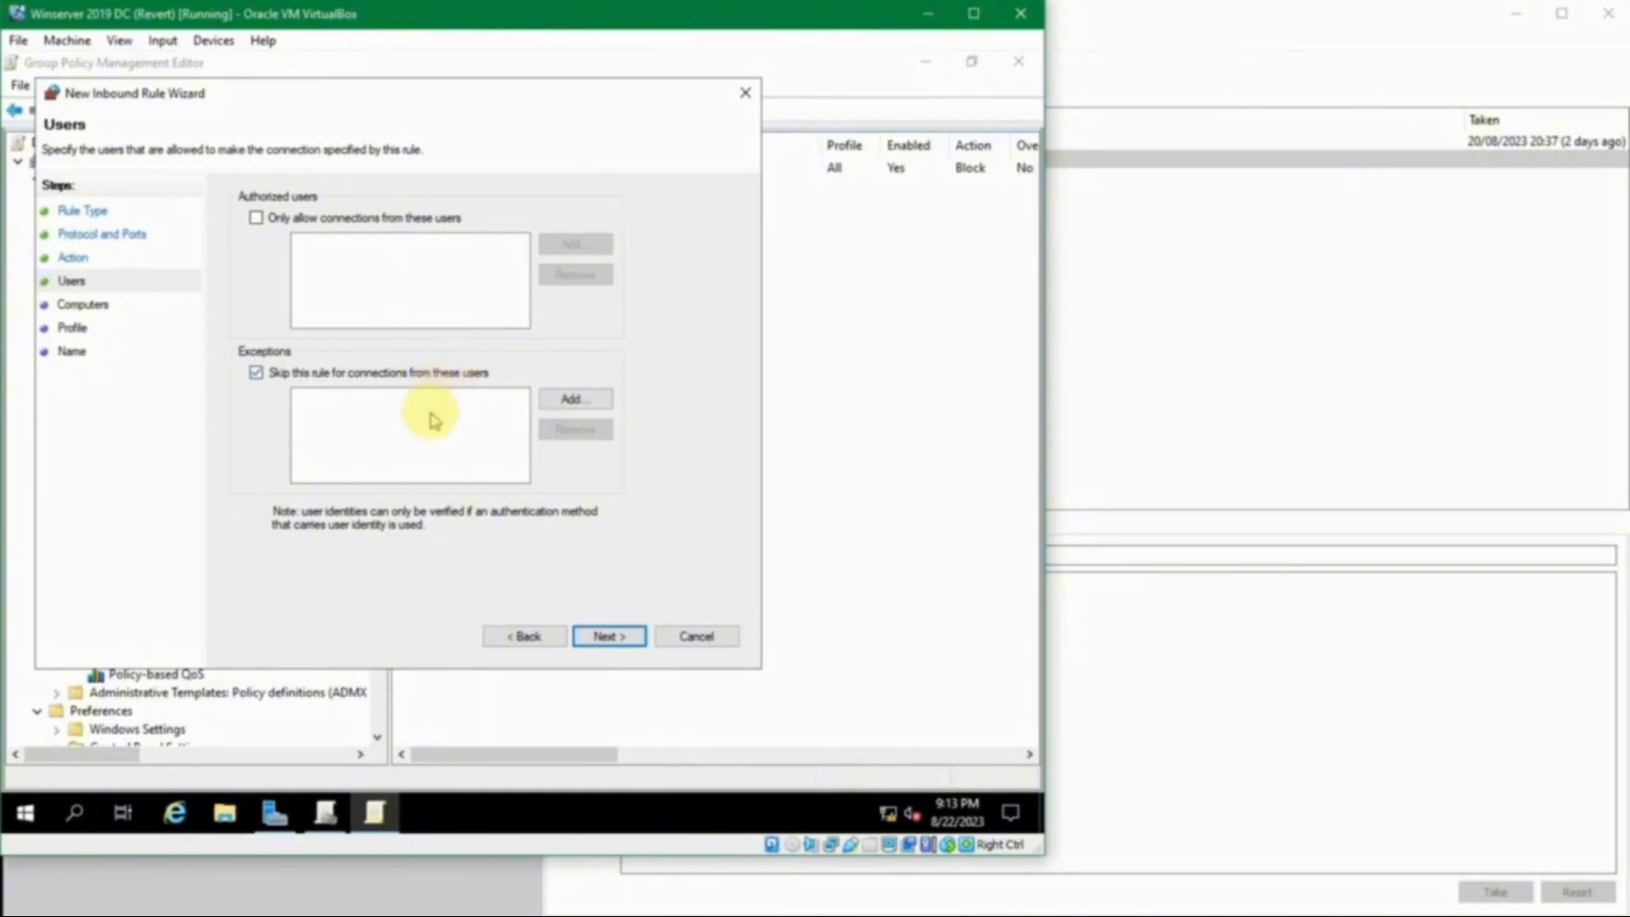
pyautogui.click(431, 371)
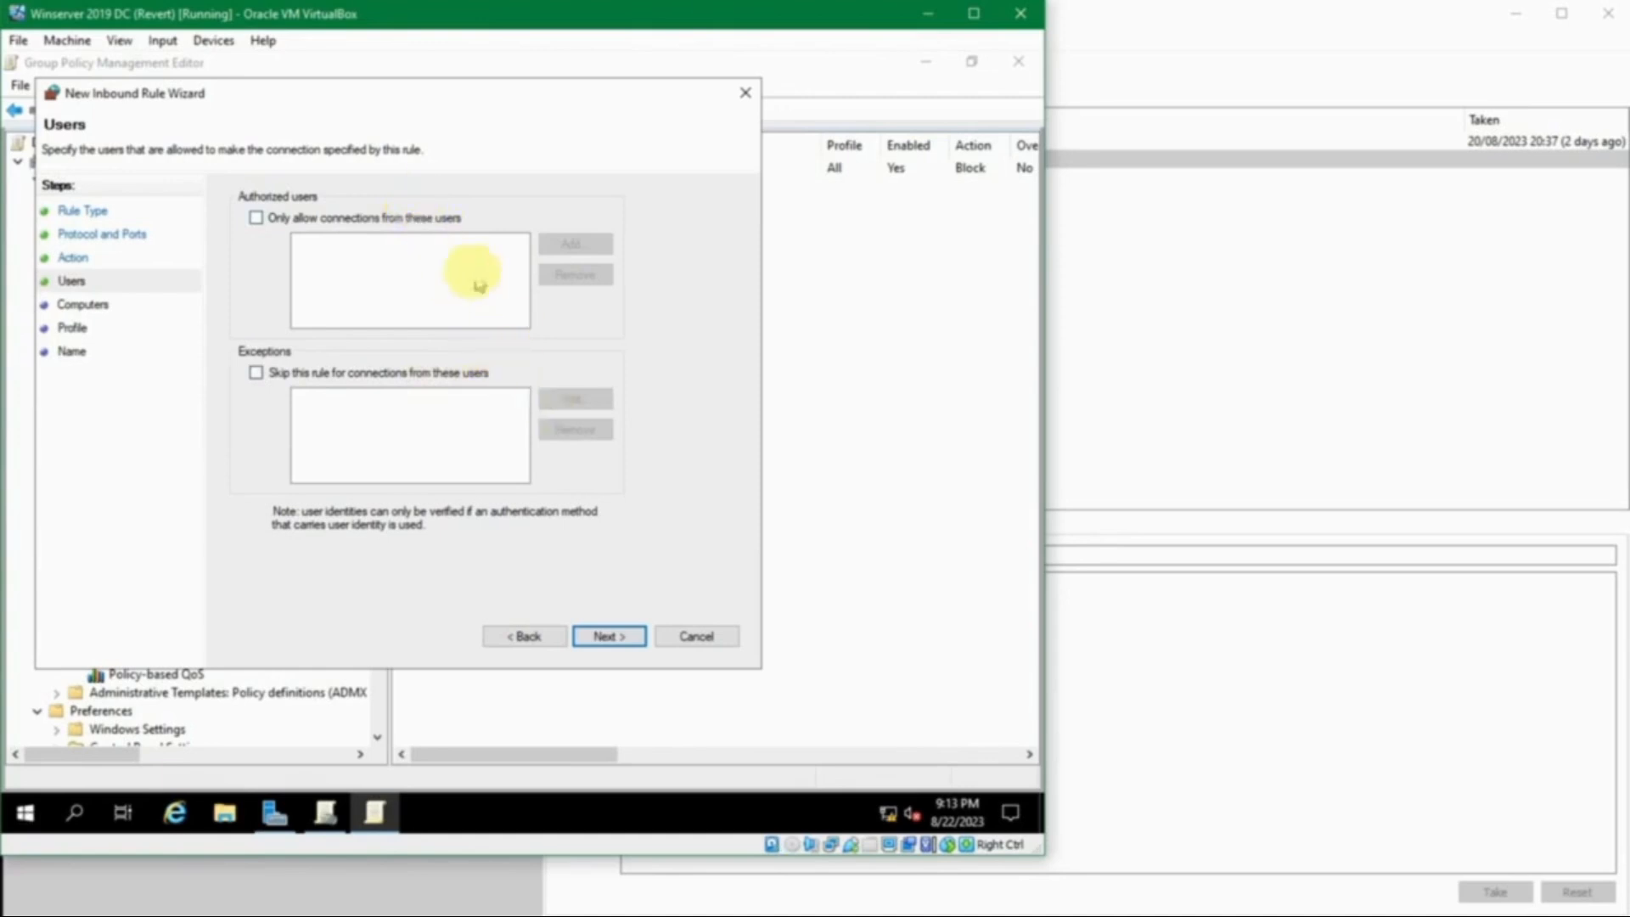
pyautogui.click(527, 636)
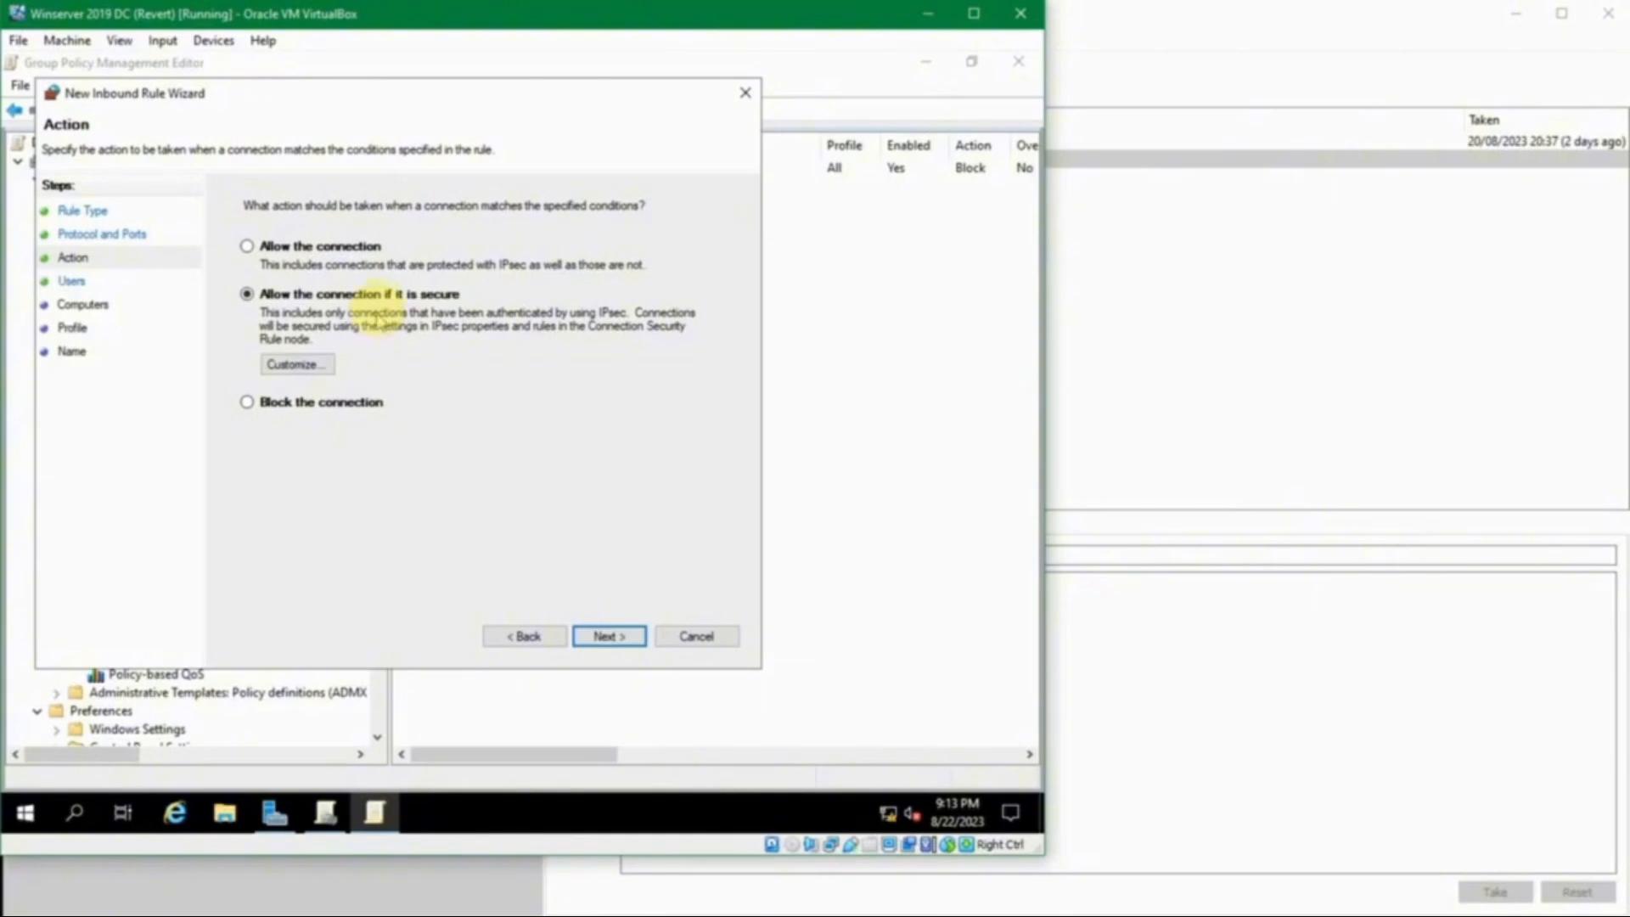
pyautogui.click(623, 636)
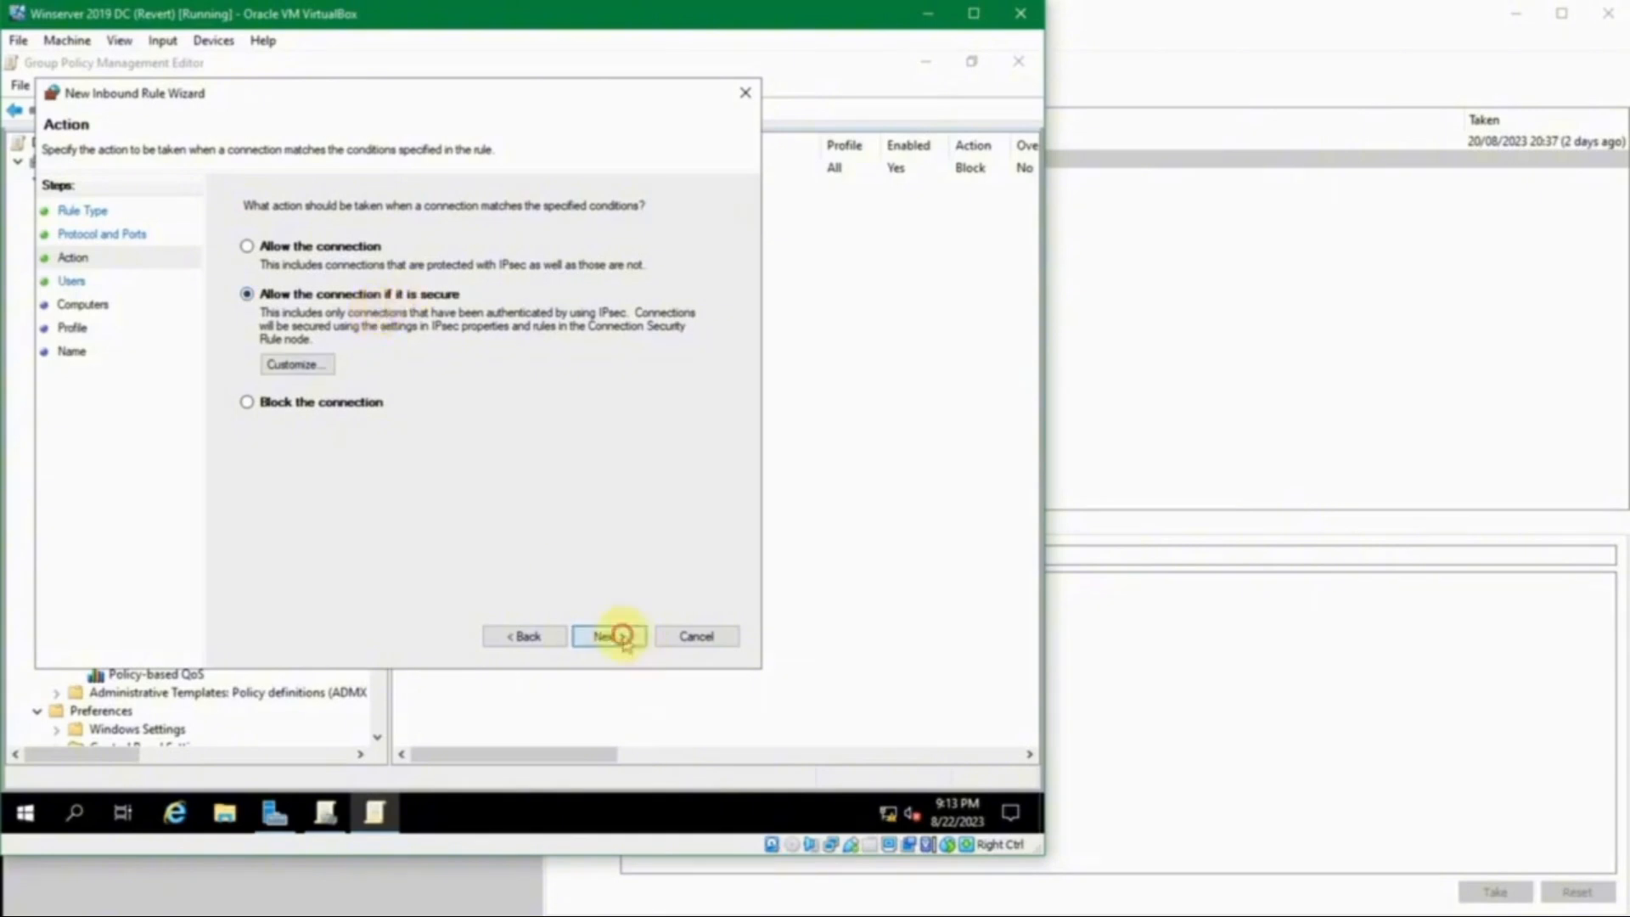
# Step: Try skipping the rule for a sukasuka.com domain user added as an exception, and turn the user exception option back off
pyautogui.click(364, 373)
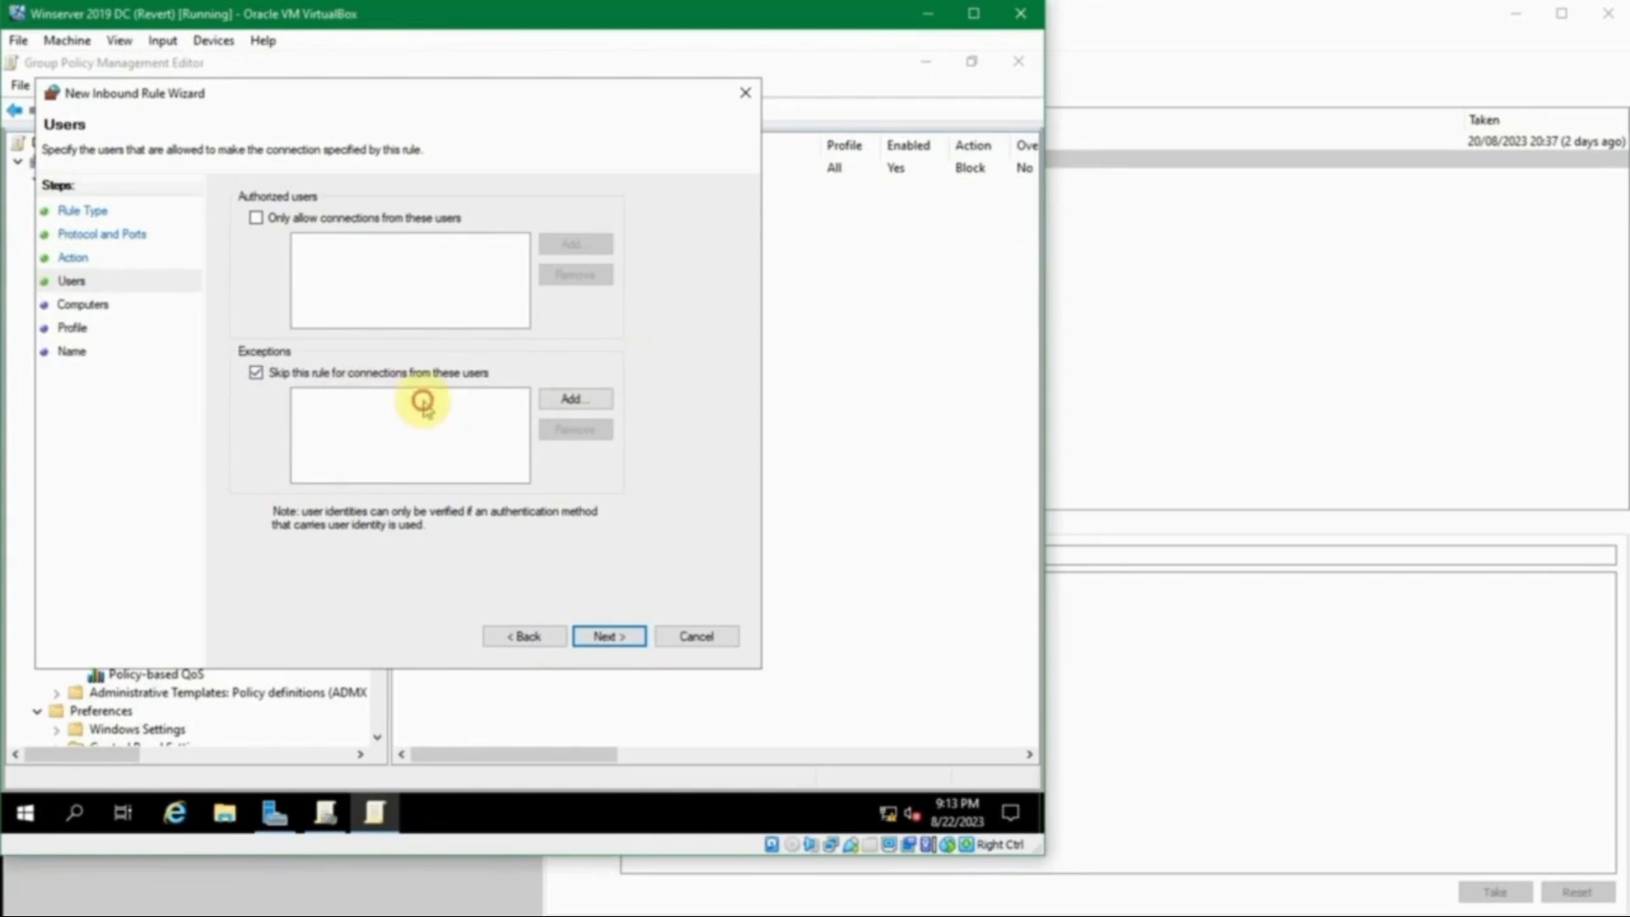
pyautogui.click(539, 399)
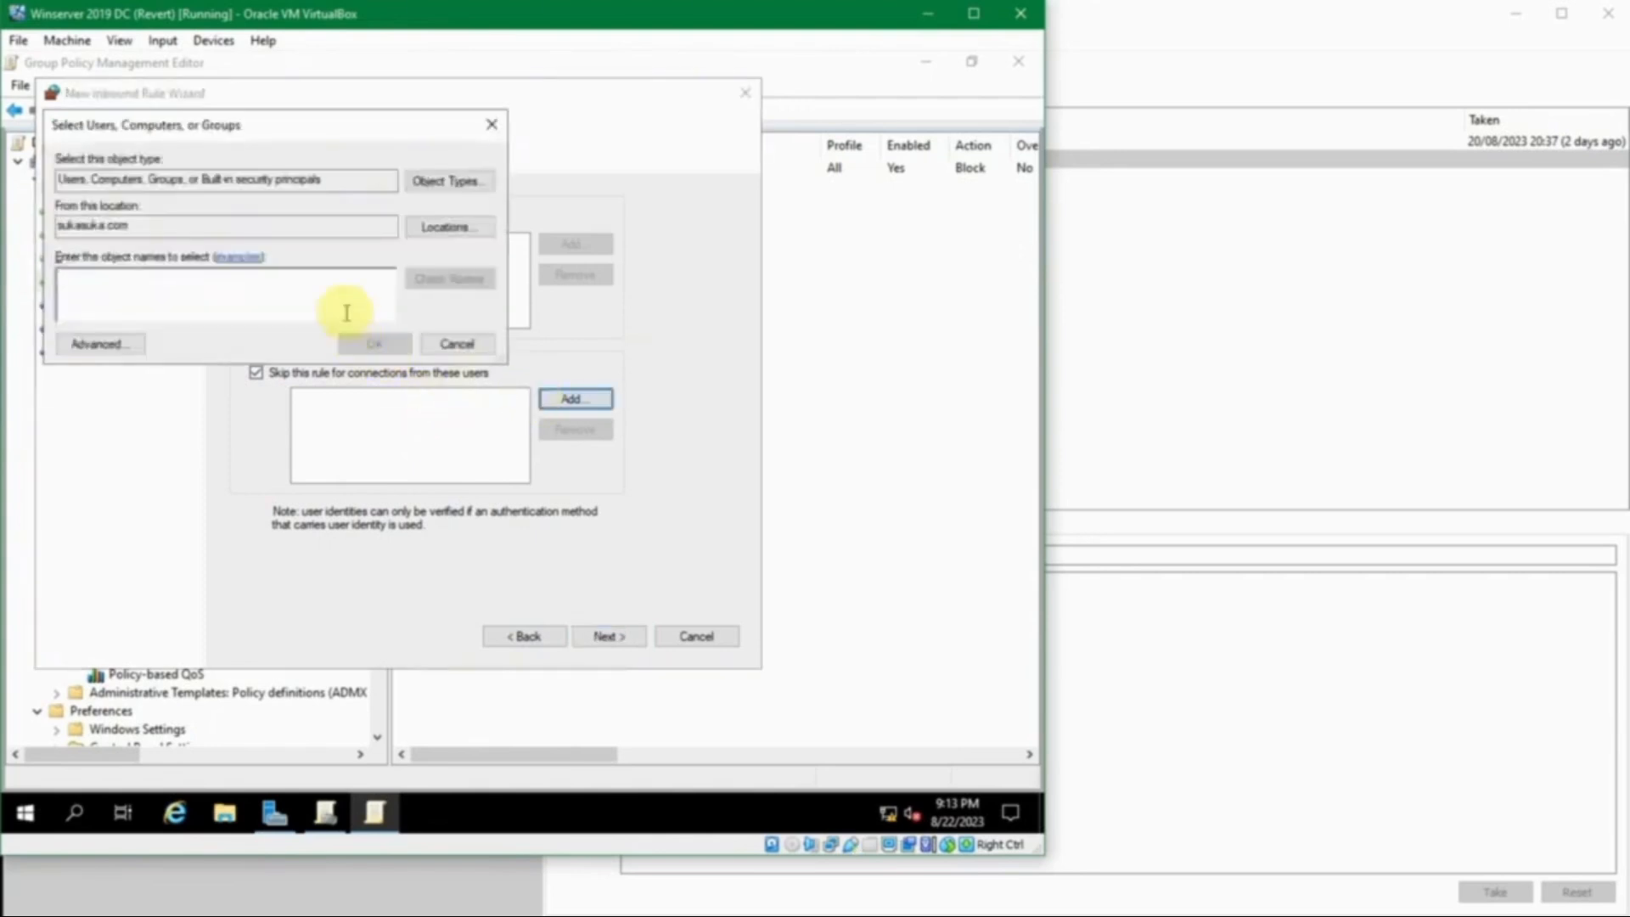
pyautogui.write('rini')
pyautogui.press('Tab')
pyautogui.press('Return')
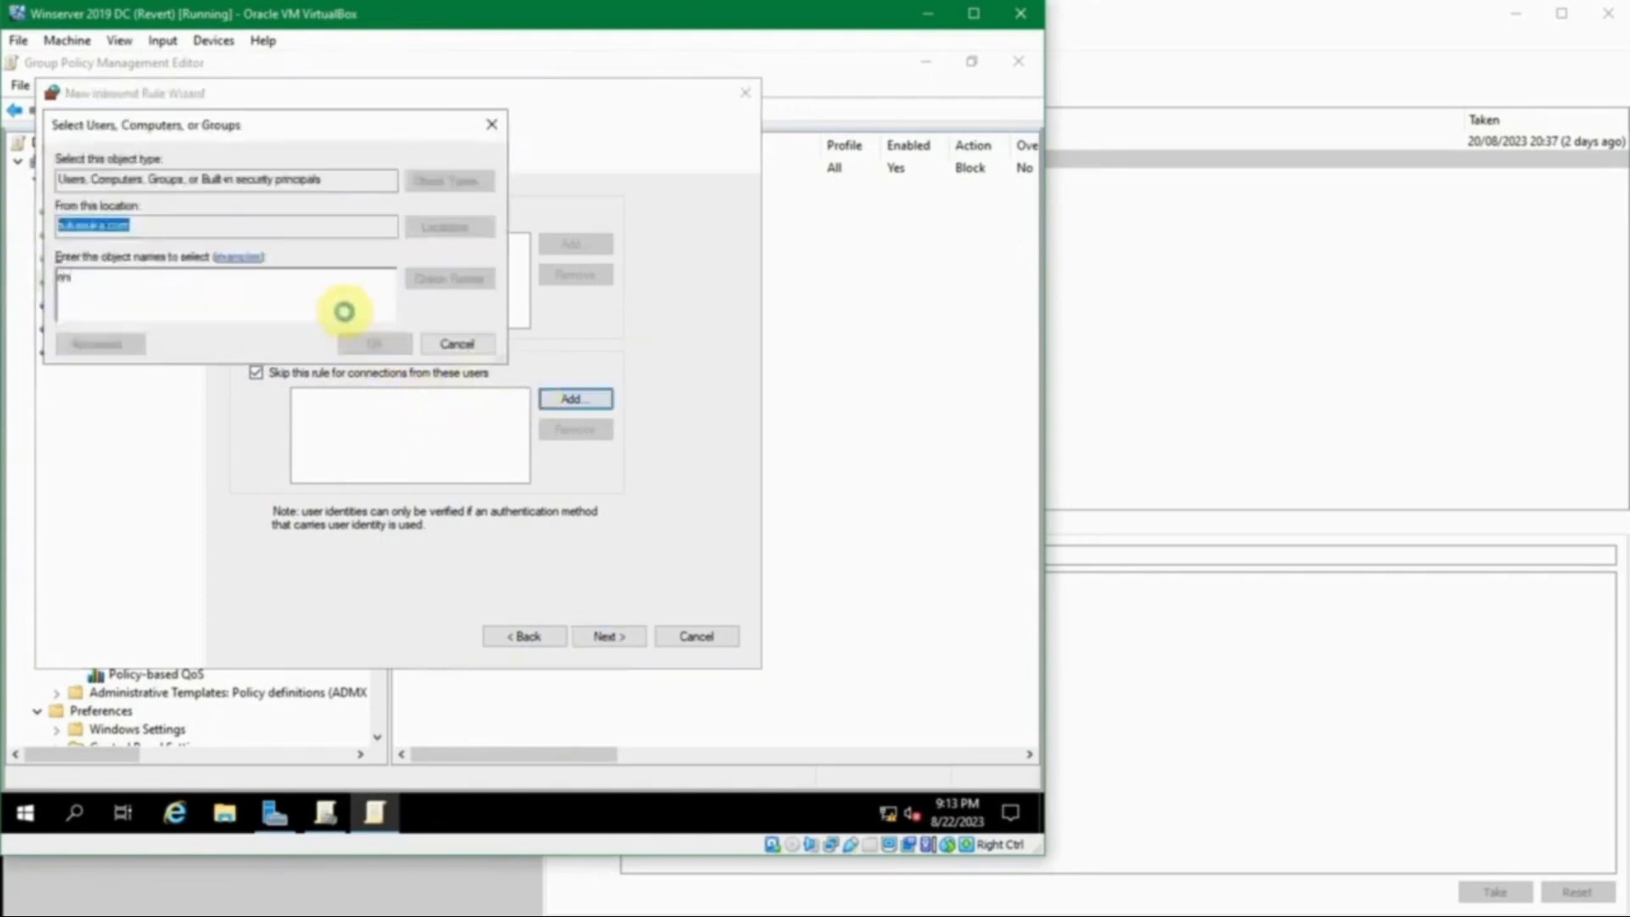
pyautogui.click(374, 343)
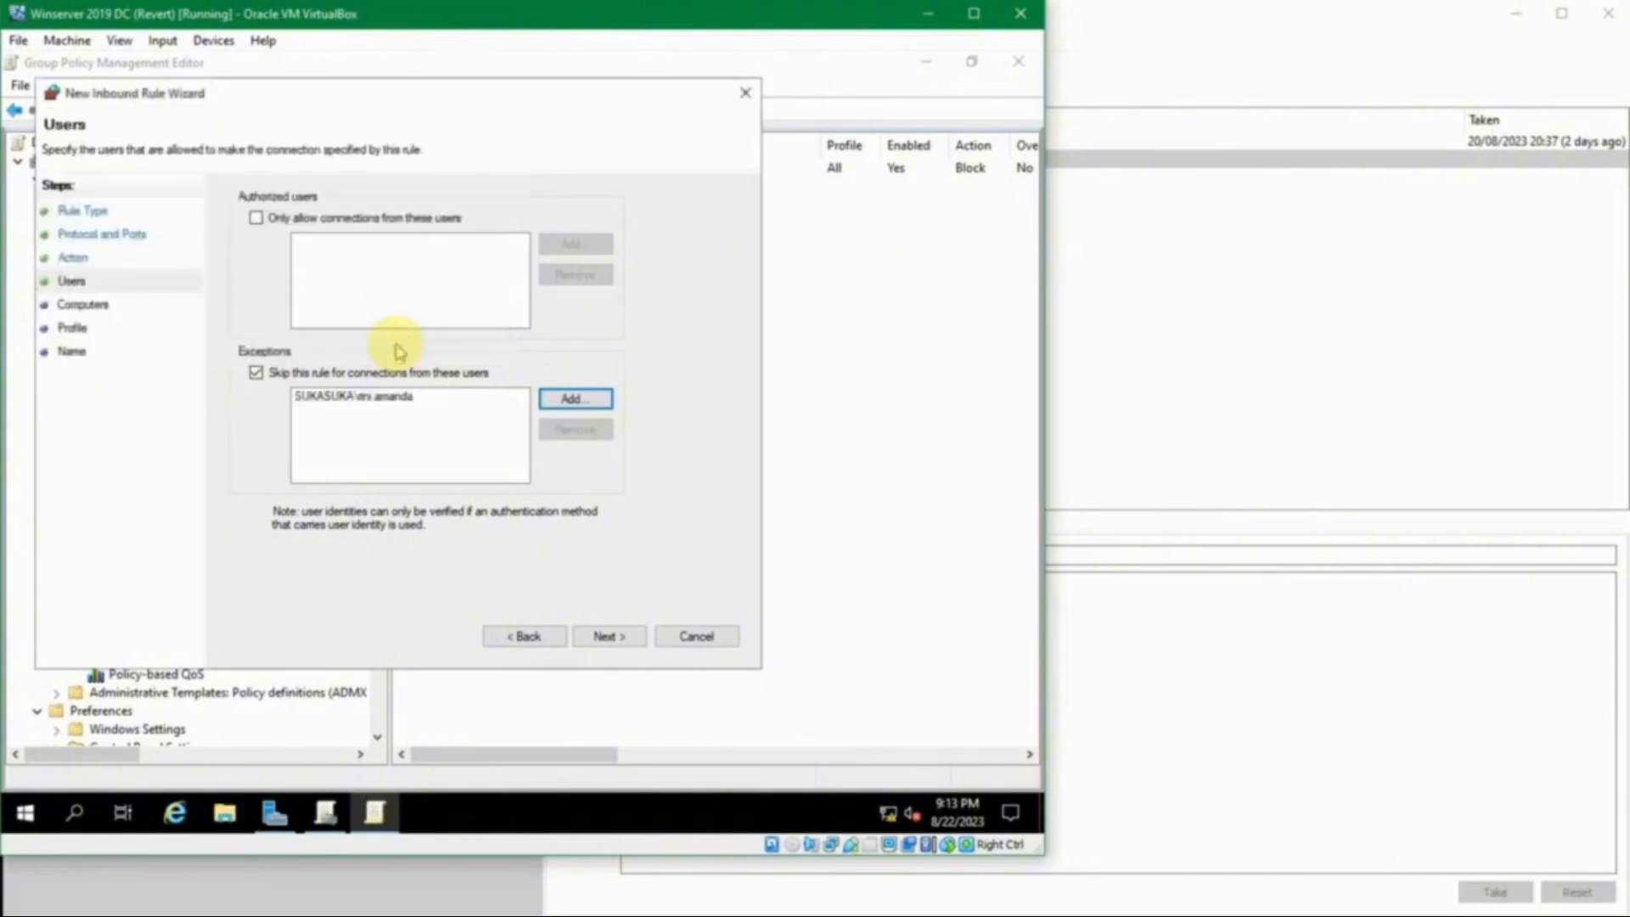
pyautogui.click(357, 397)
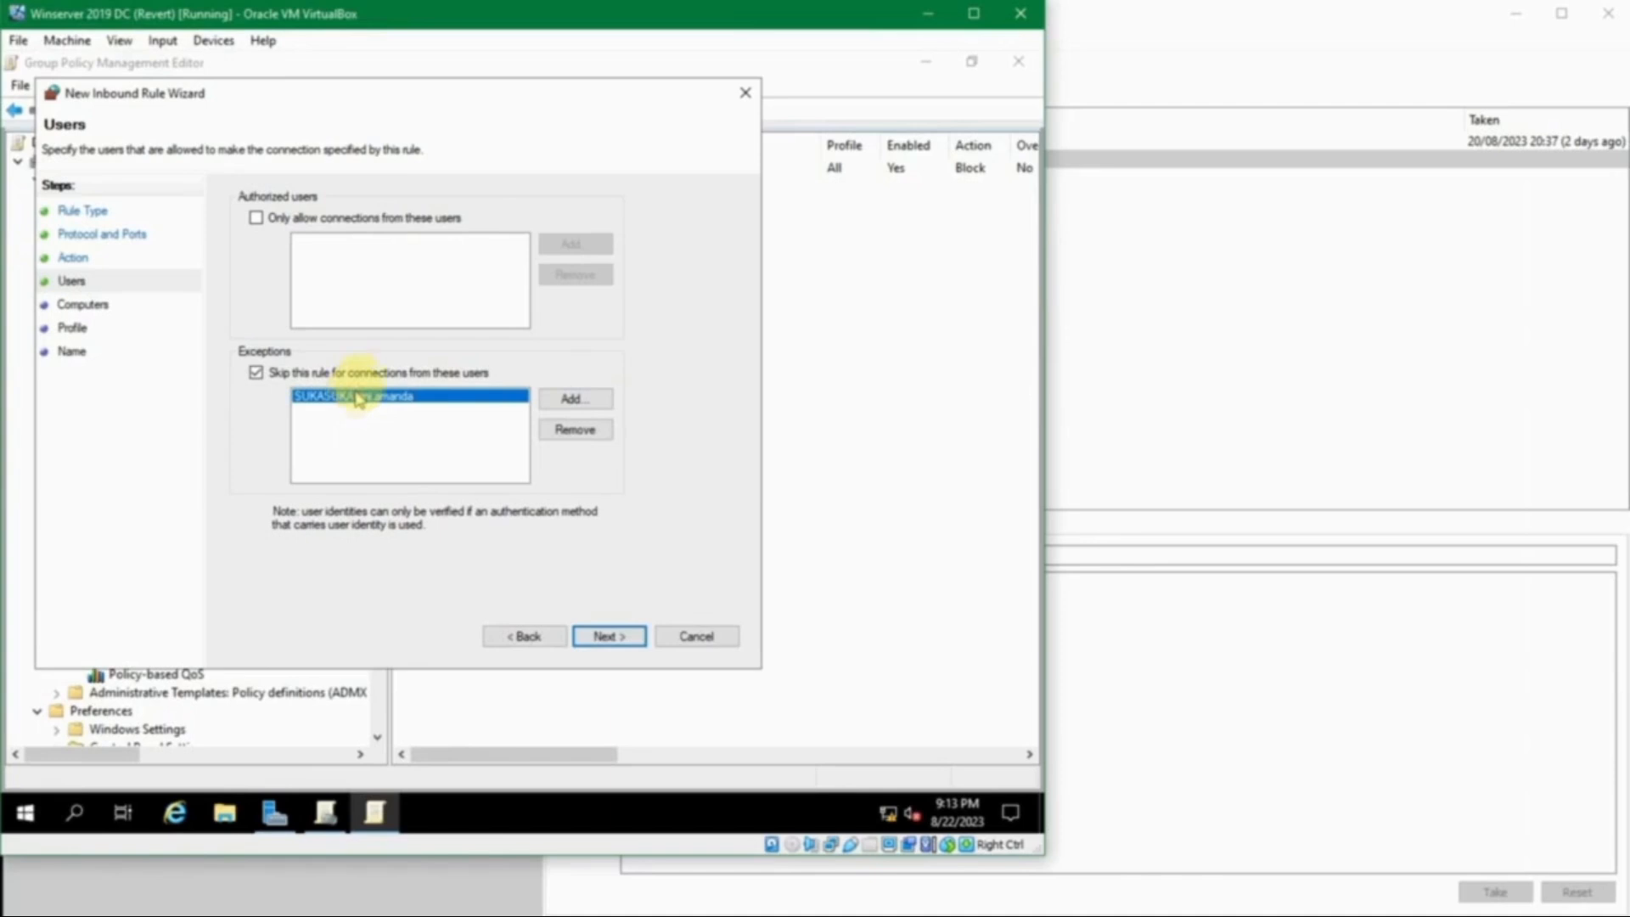
pyautogui.click(361, 375)
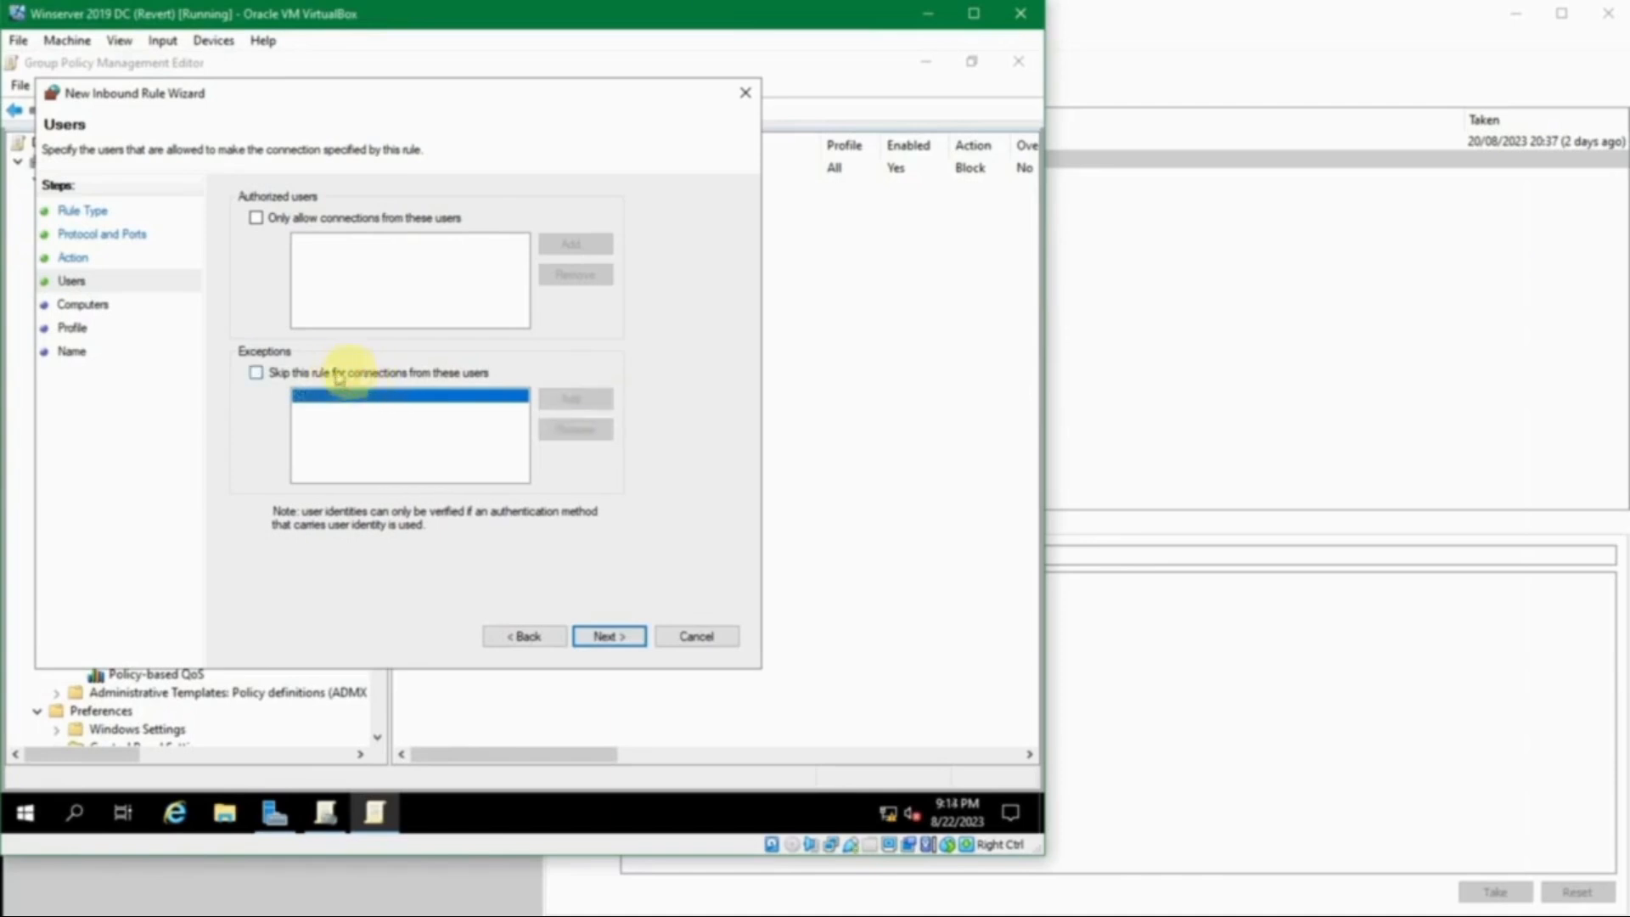
# Step: Leave the user restrictions off and continue to the rule's computer restrictions
pyautogui.click(613, 635)
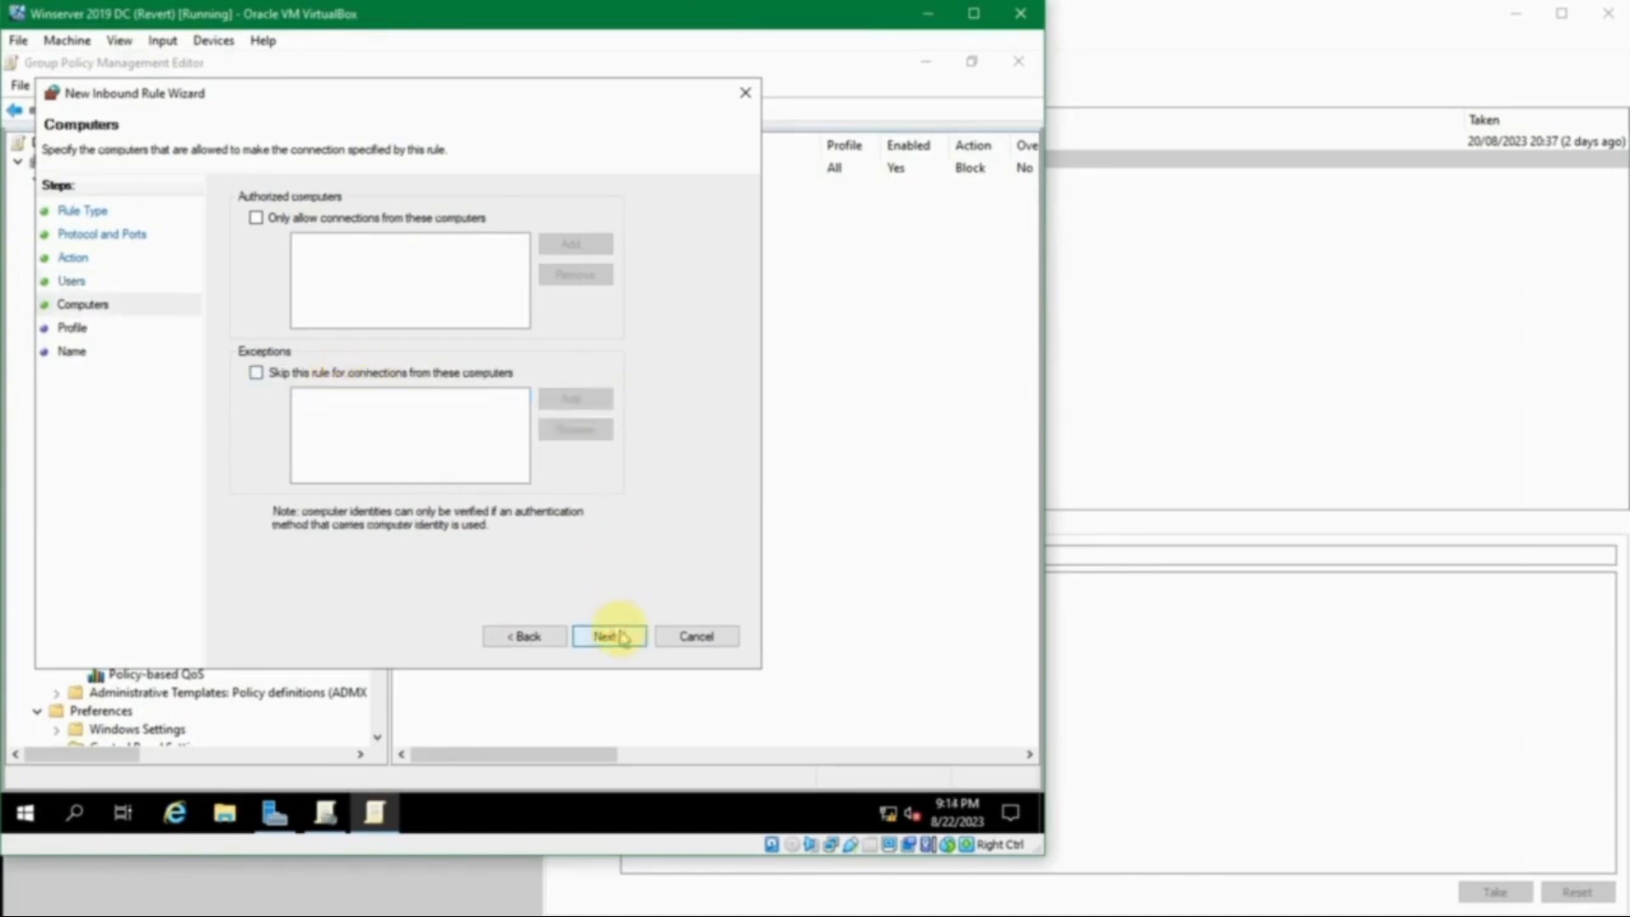
# Step: Try allowing only authorized computers, looking up names matching "win" in sukasuka.com, and turn the authorized-computers restriction back off
pyautogui.click(429, 227)
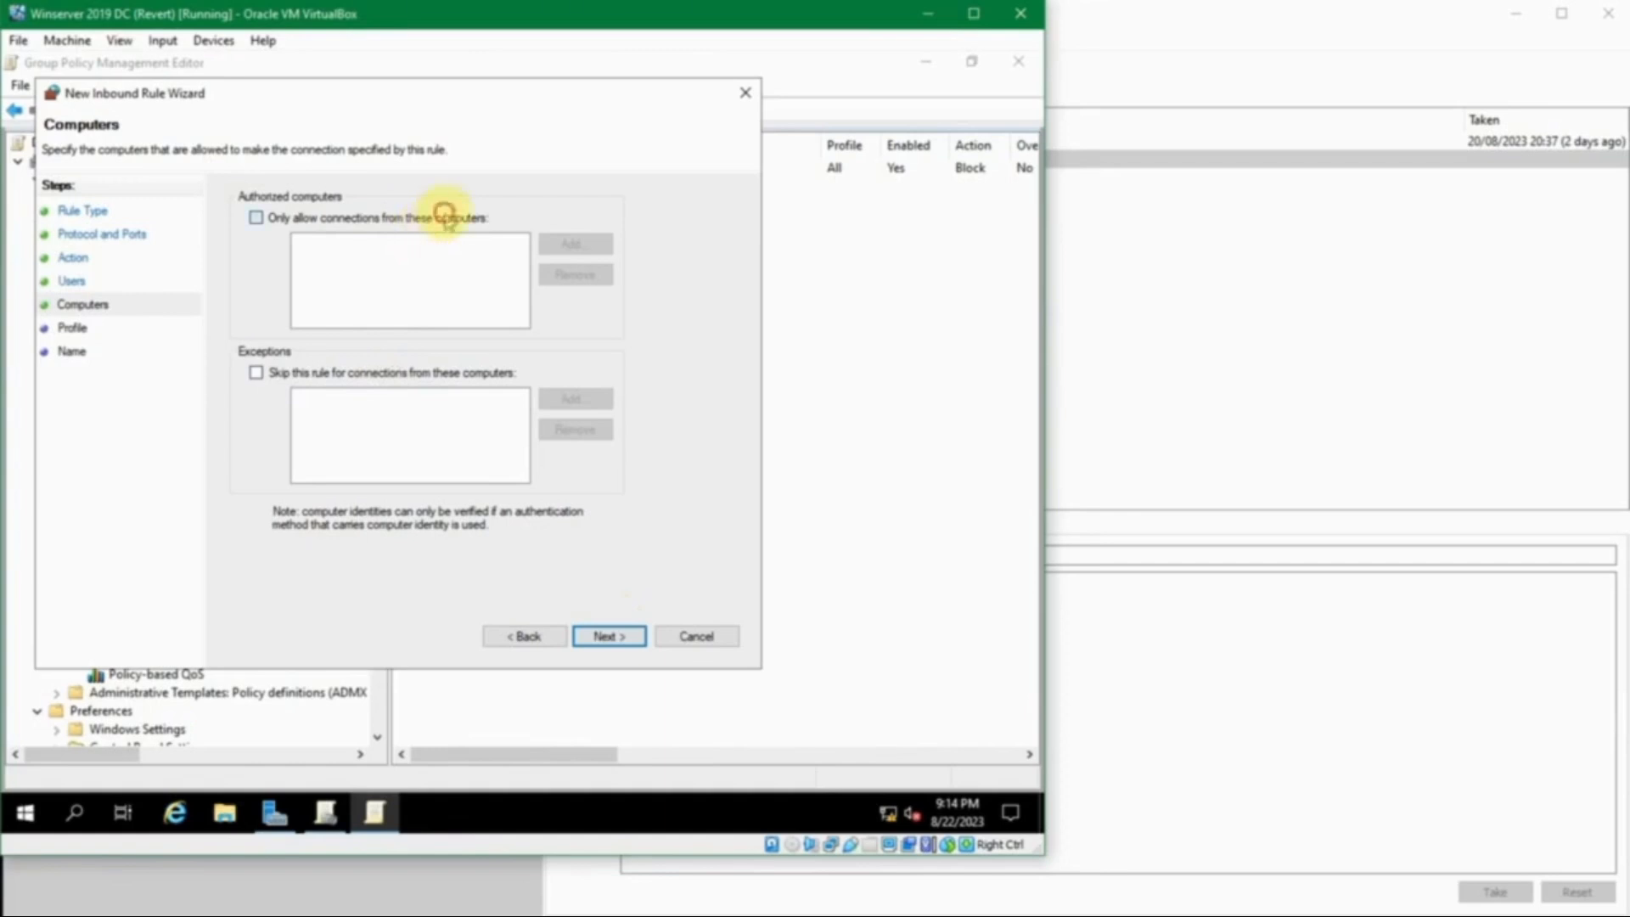
pyautogui.click(580, 257)
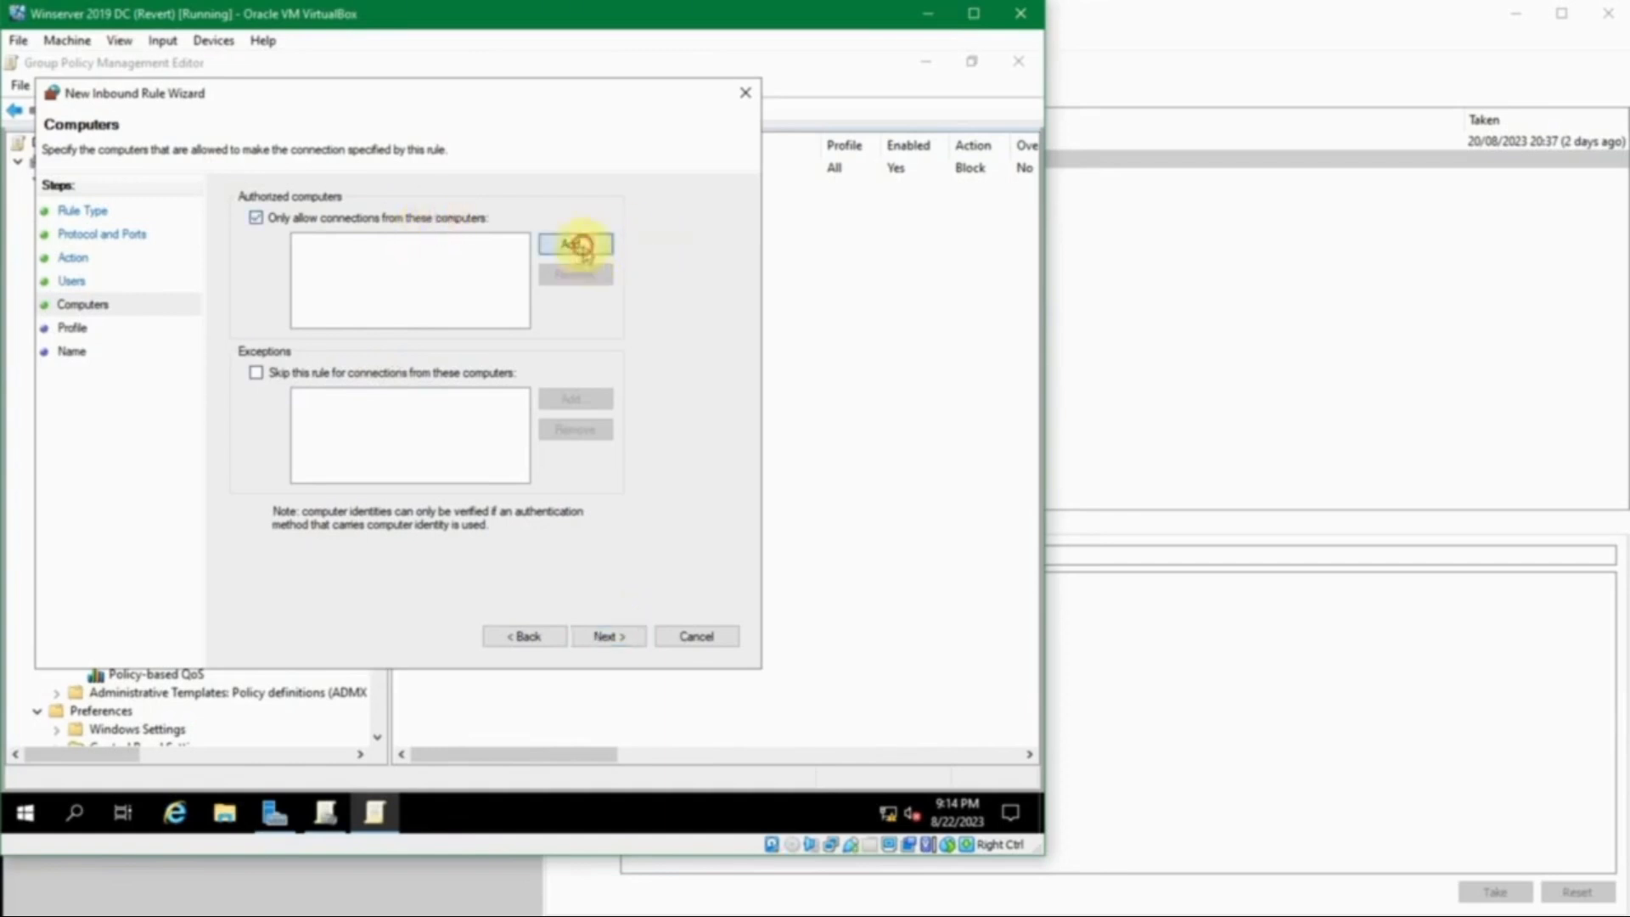
pyautogui.write('win')
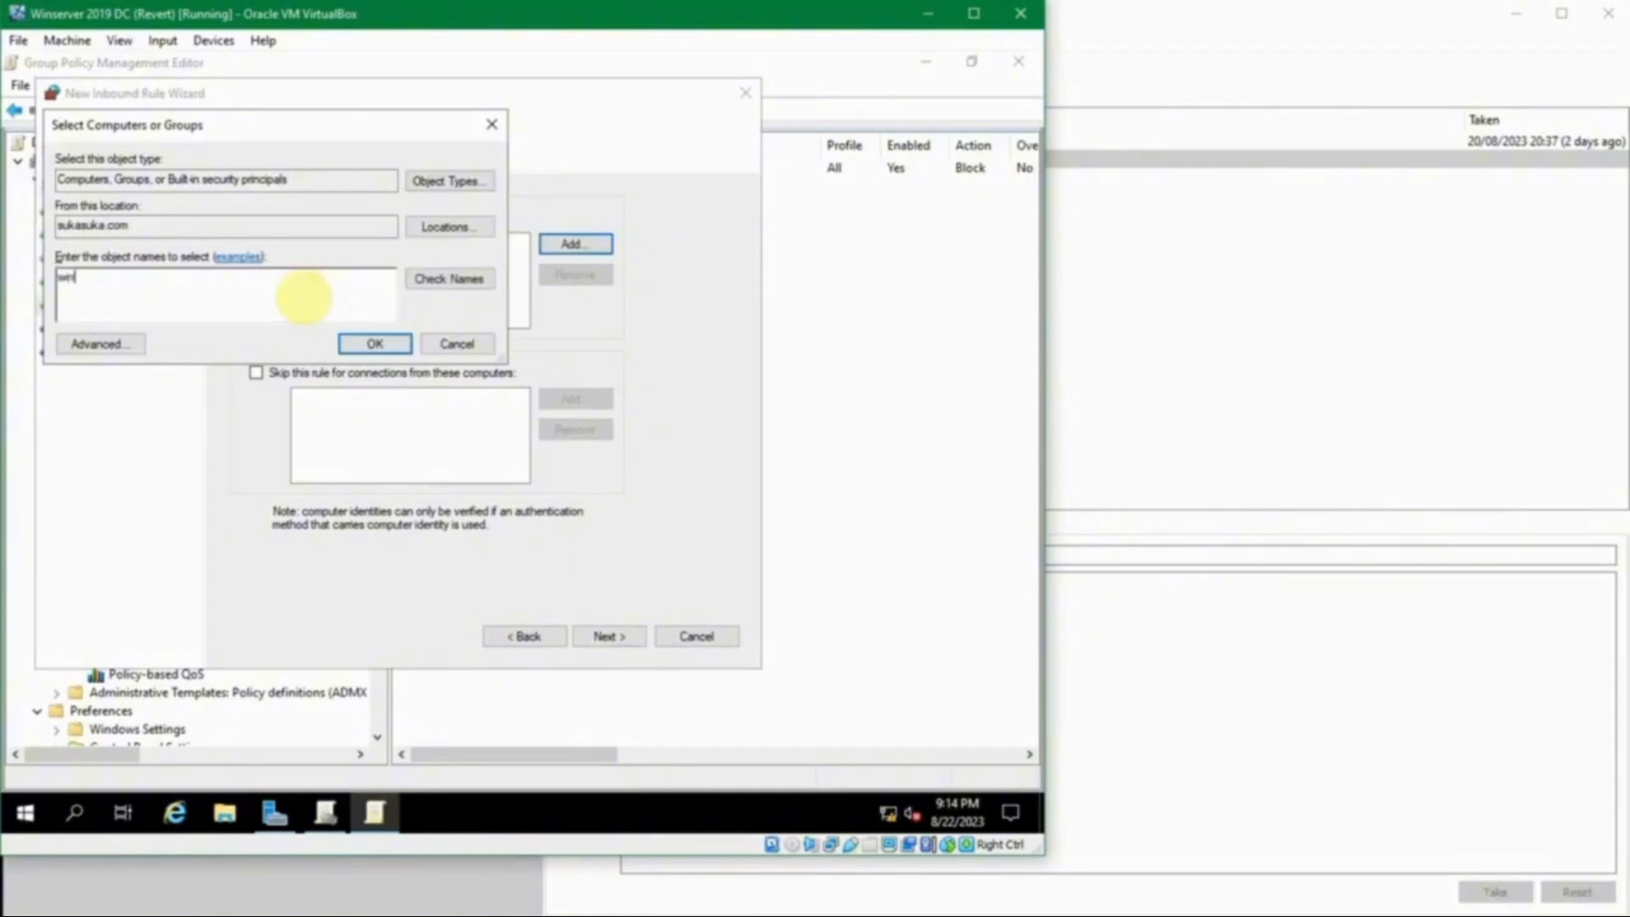
pyautogui.press('Return')
pyautogui.press('Return')
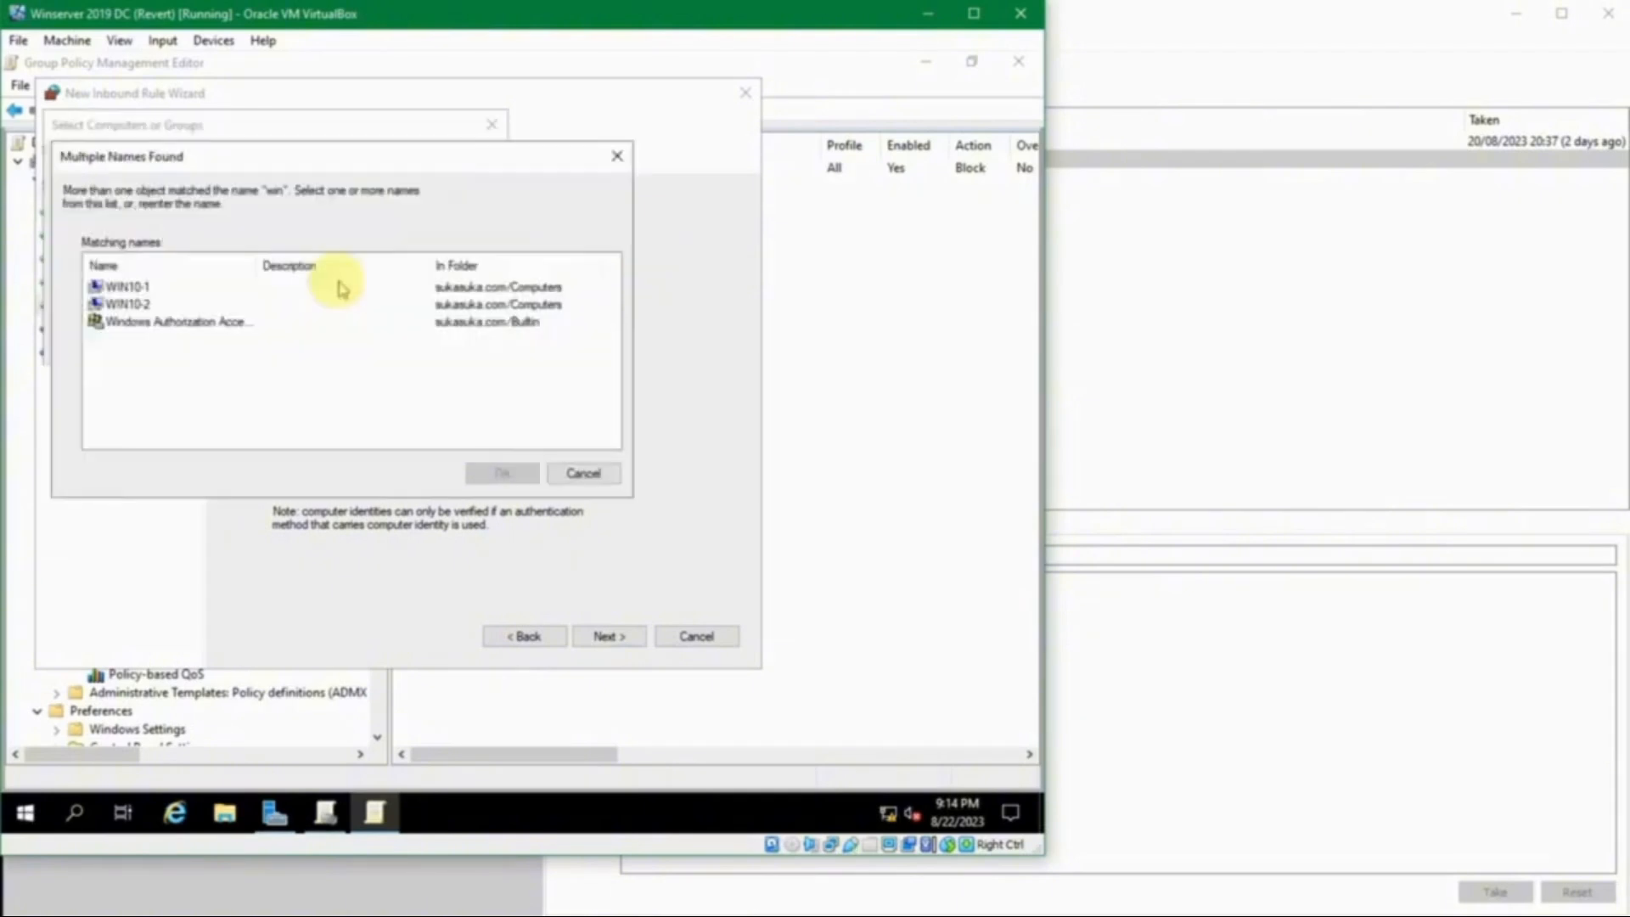
pyautogui.click(142, 288)
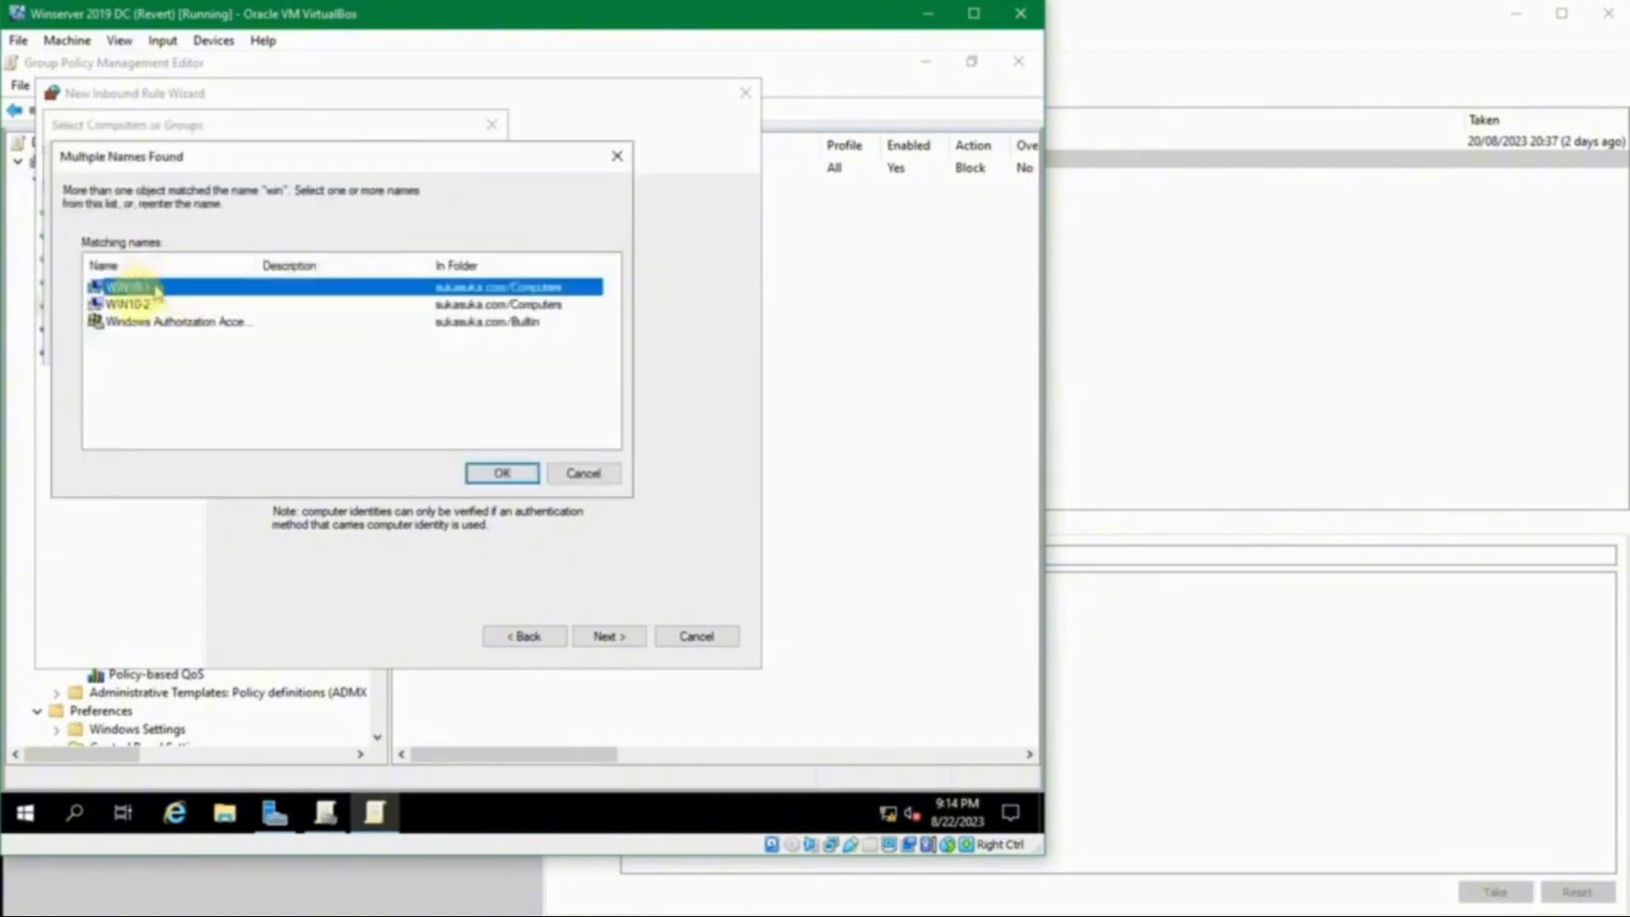
pyautogui.click(148, 306)
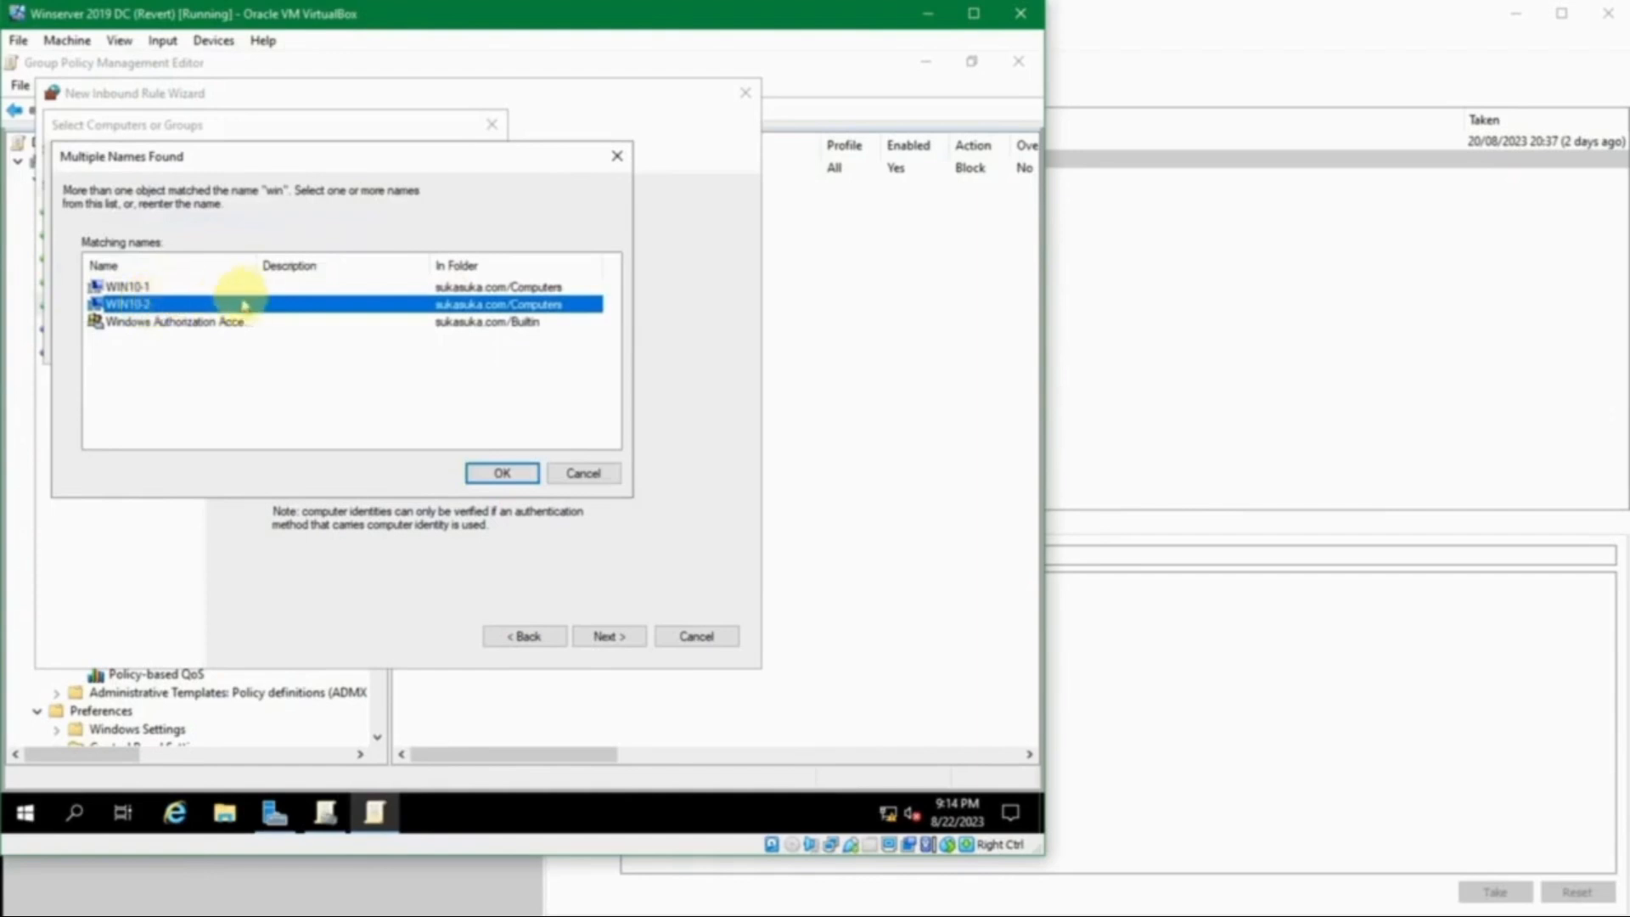
pyautogui.click(265, 288)
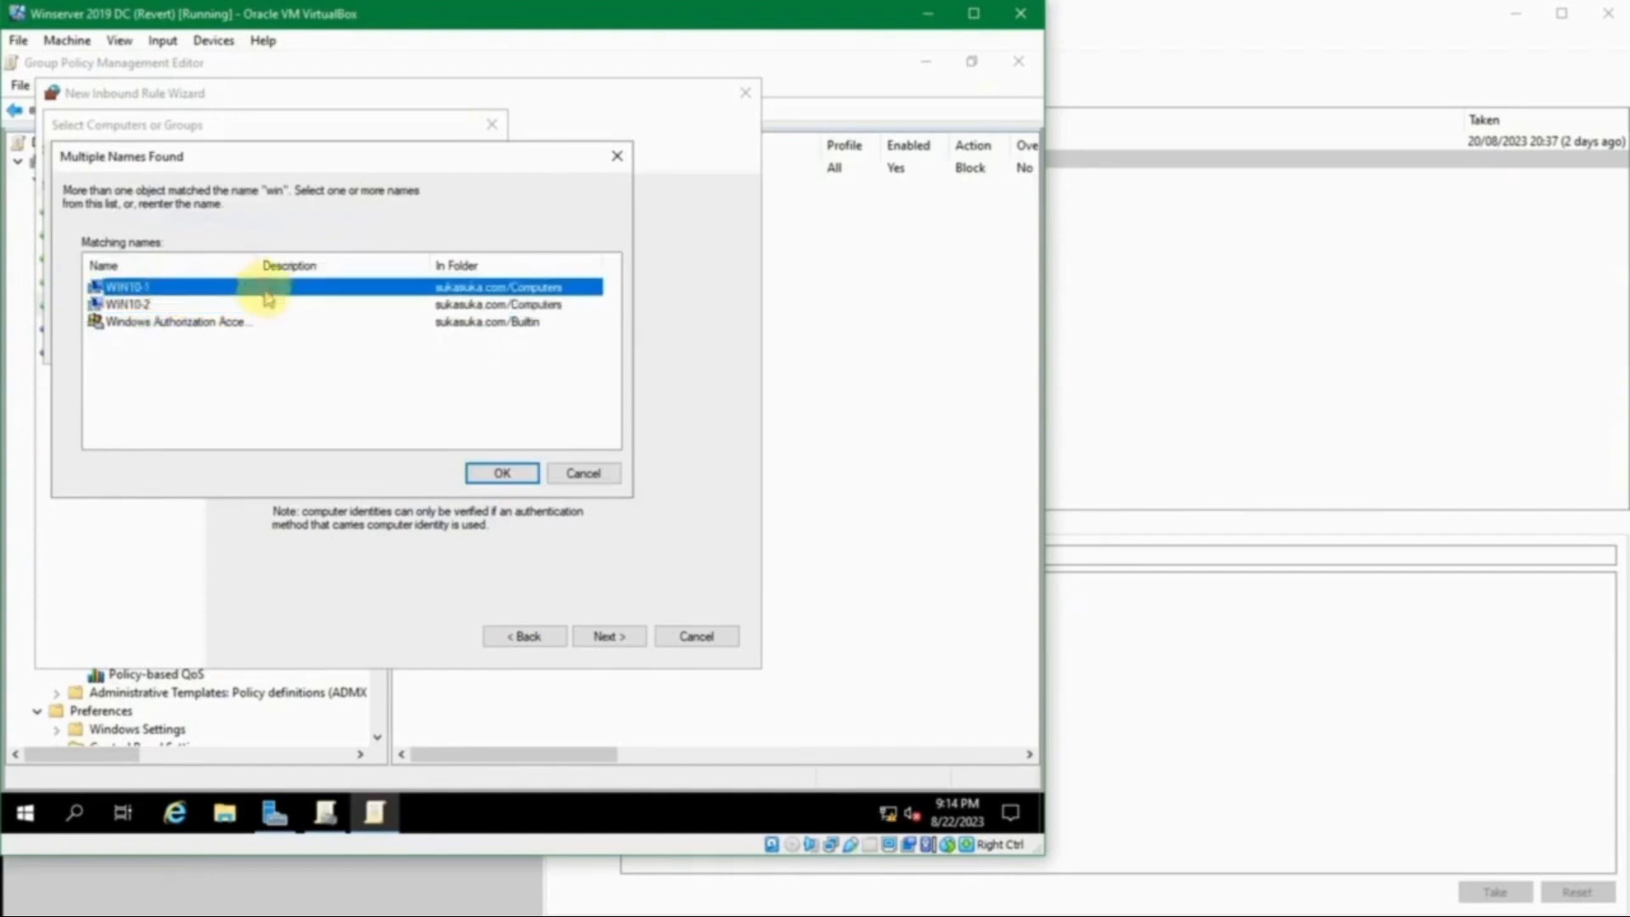
pyautogui.click(268, 305)
pyautogui.click(263, 290)
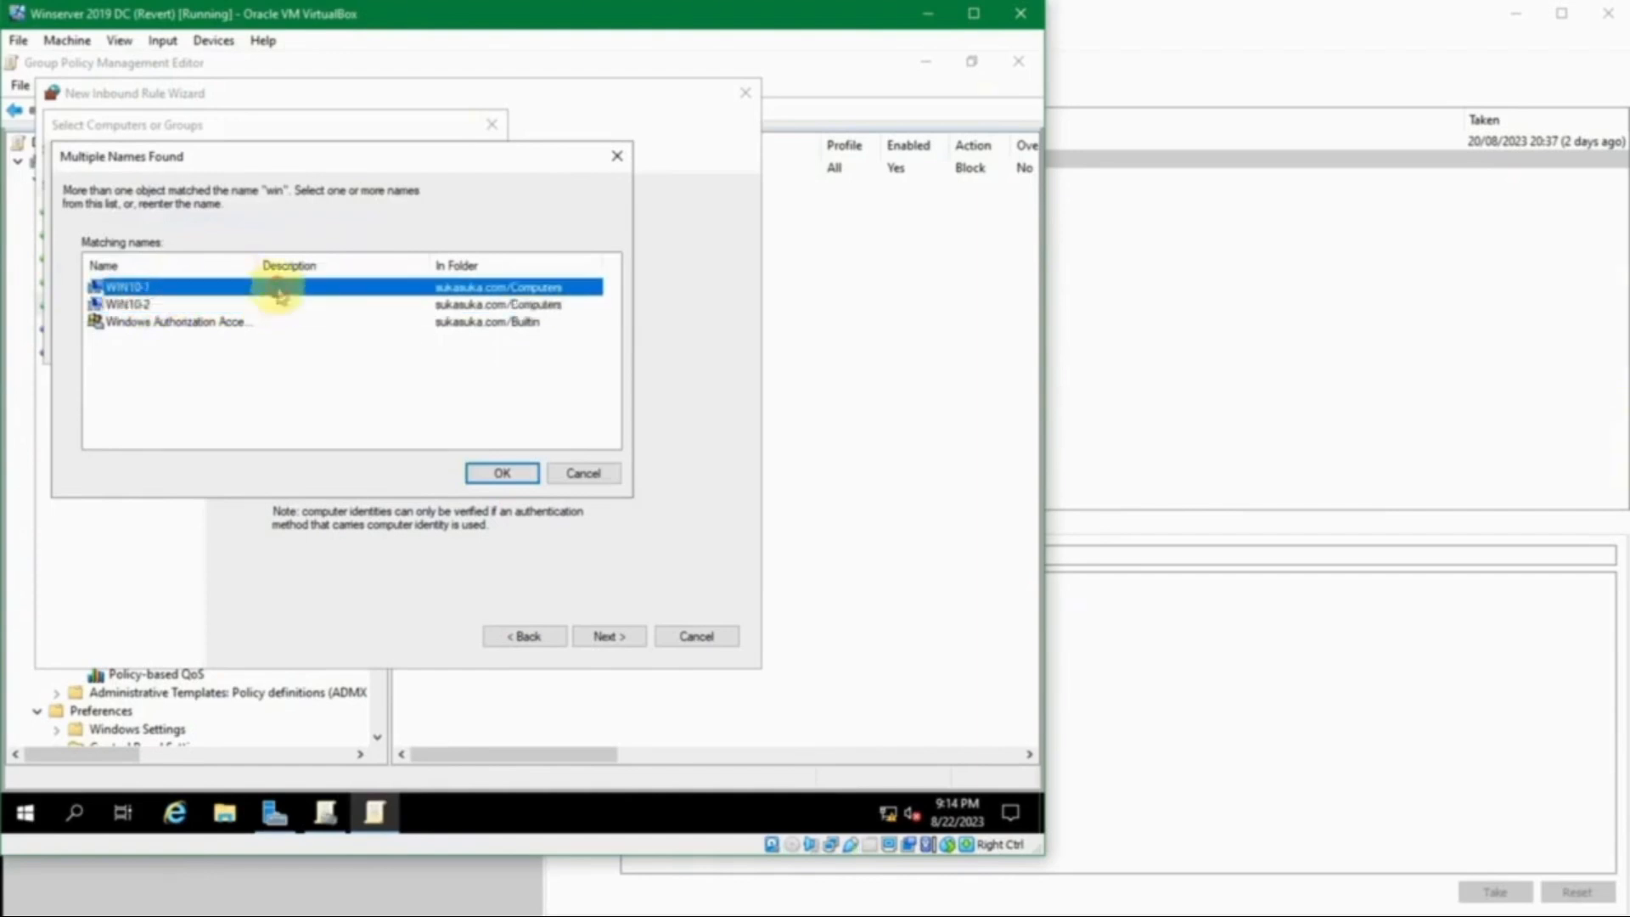
pyautogui.click(580, 472)
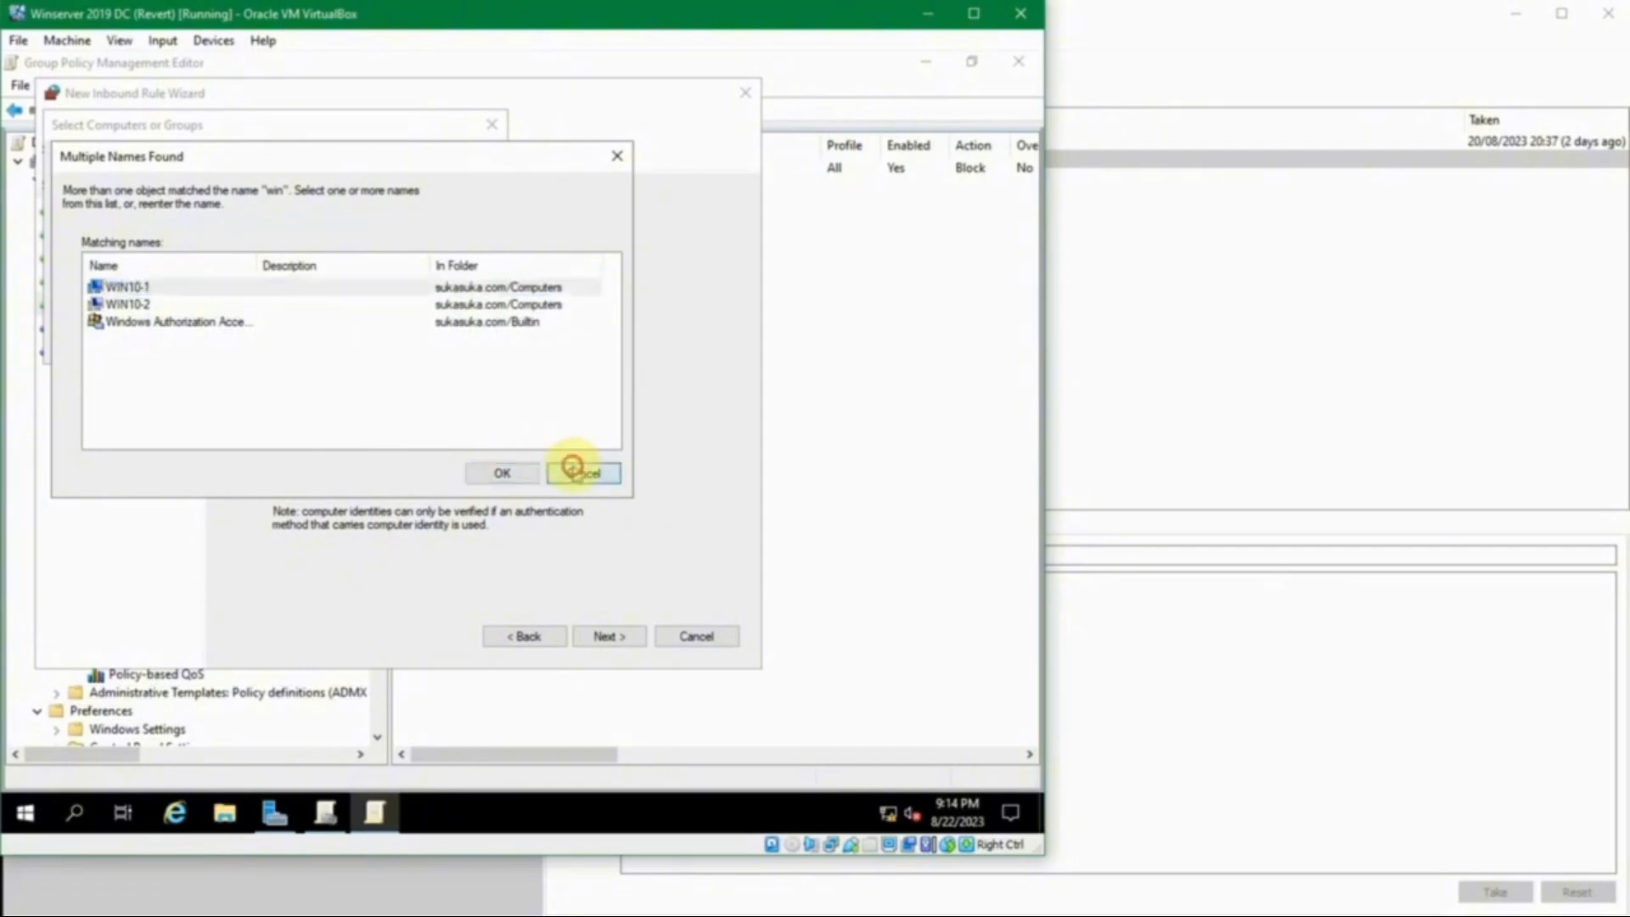
pyautogui.click(473, 341)
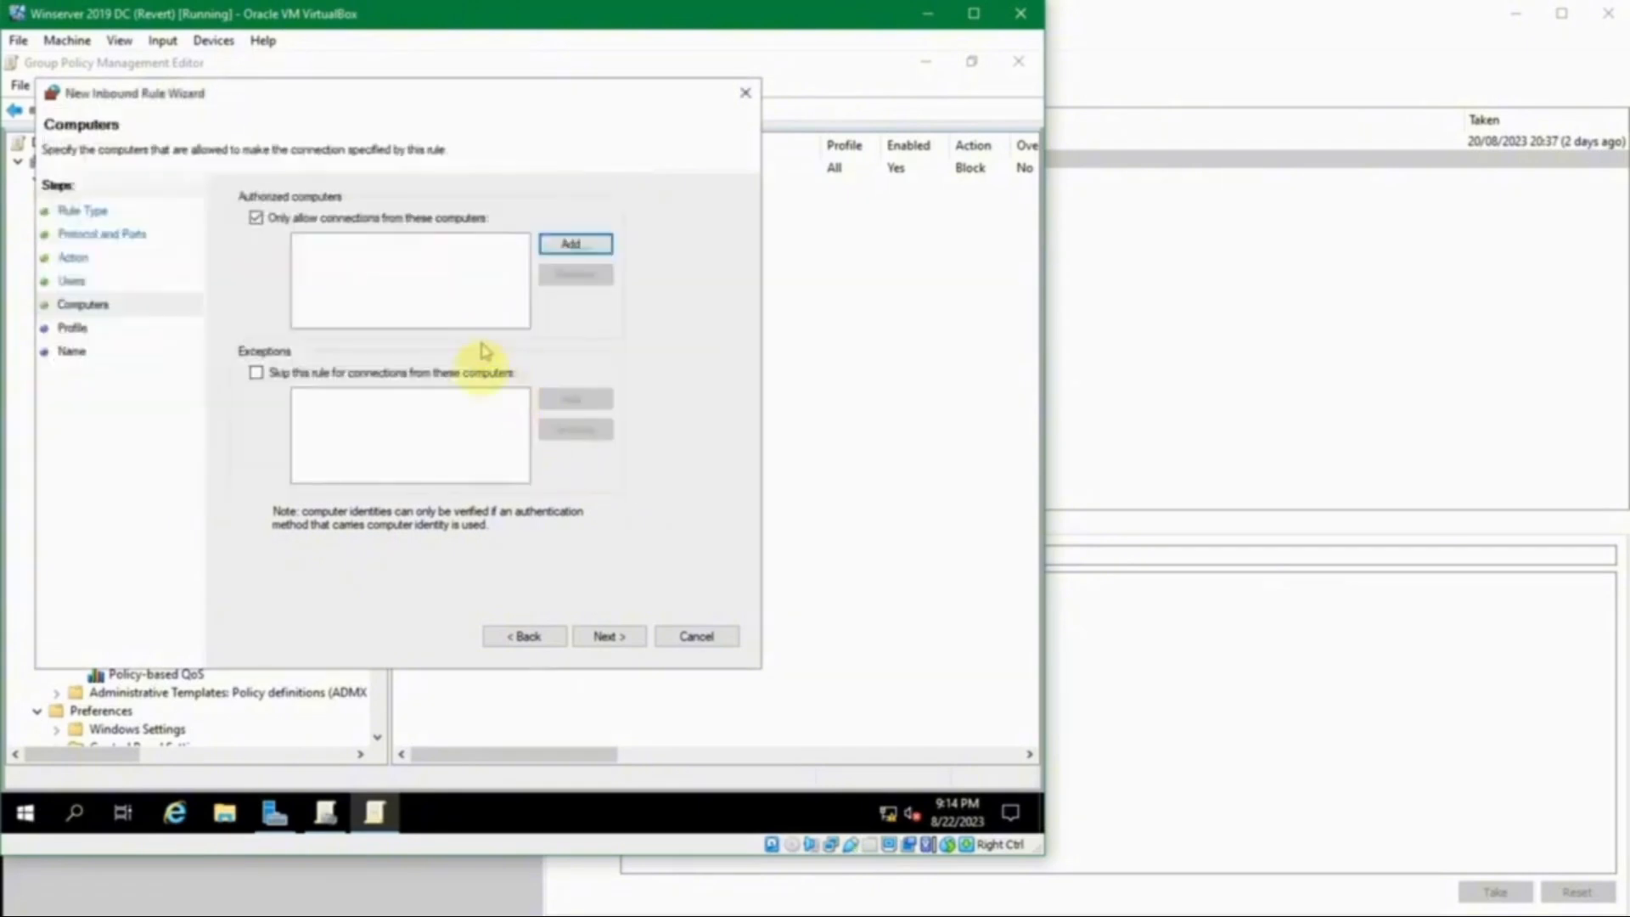
pyautogui.click(356, 218)
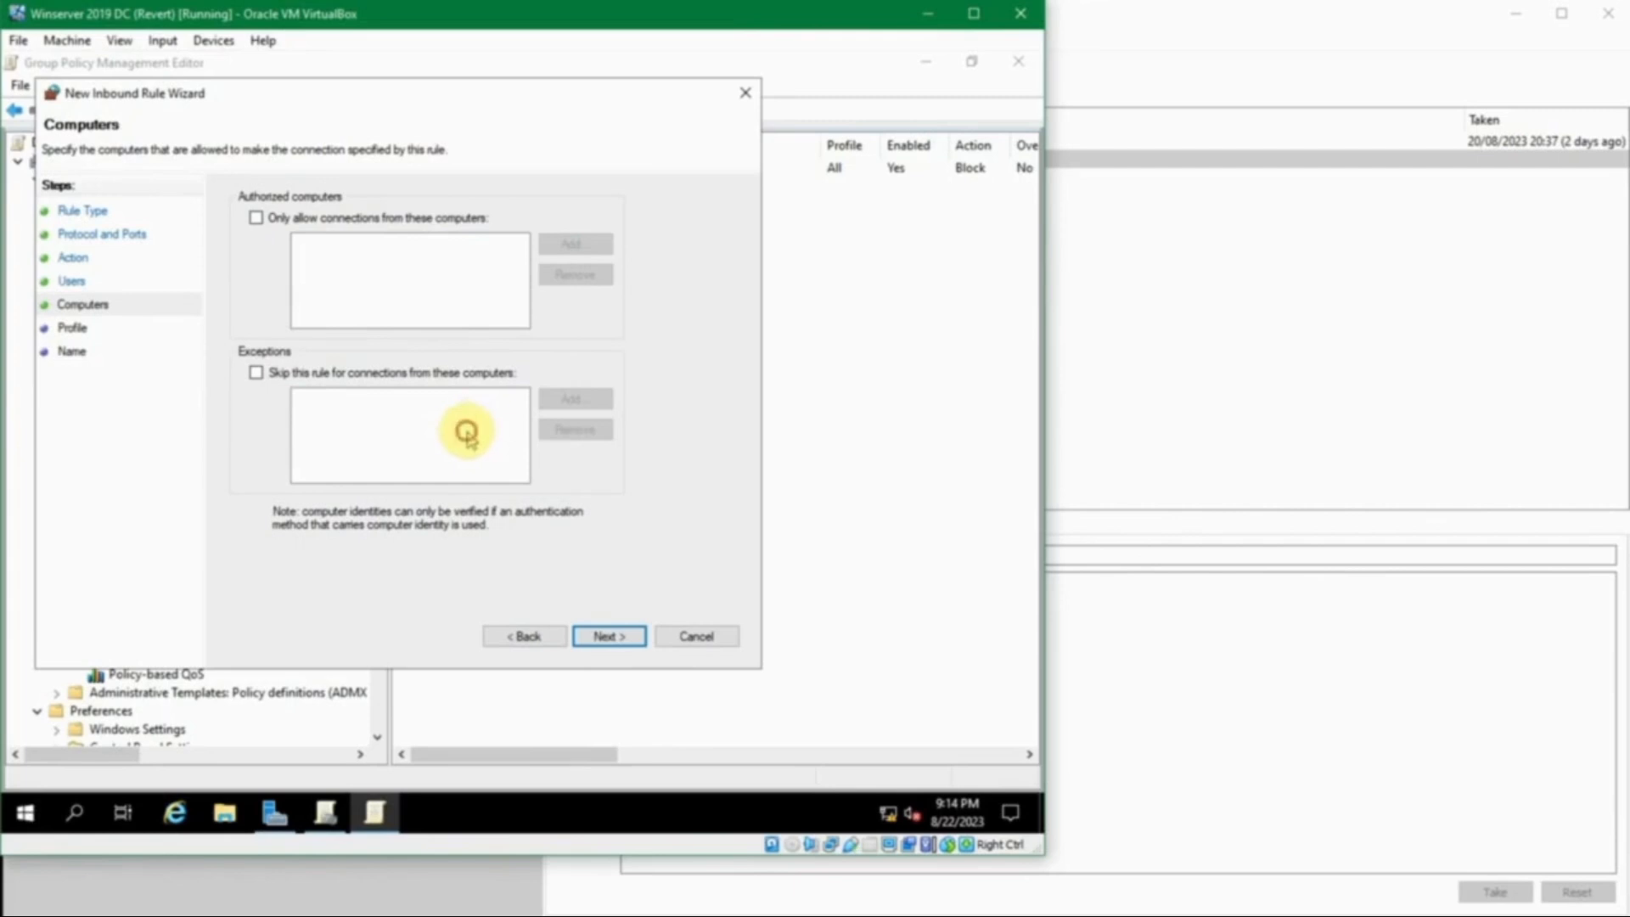
# Step: Apply the rule to the Domain, Private and Public profiles, name it Remote Port and finish creating it
pyautogui.click(606, 636)
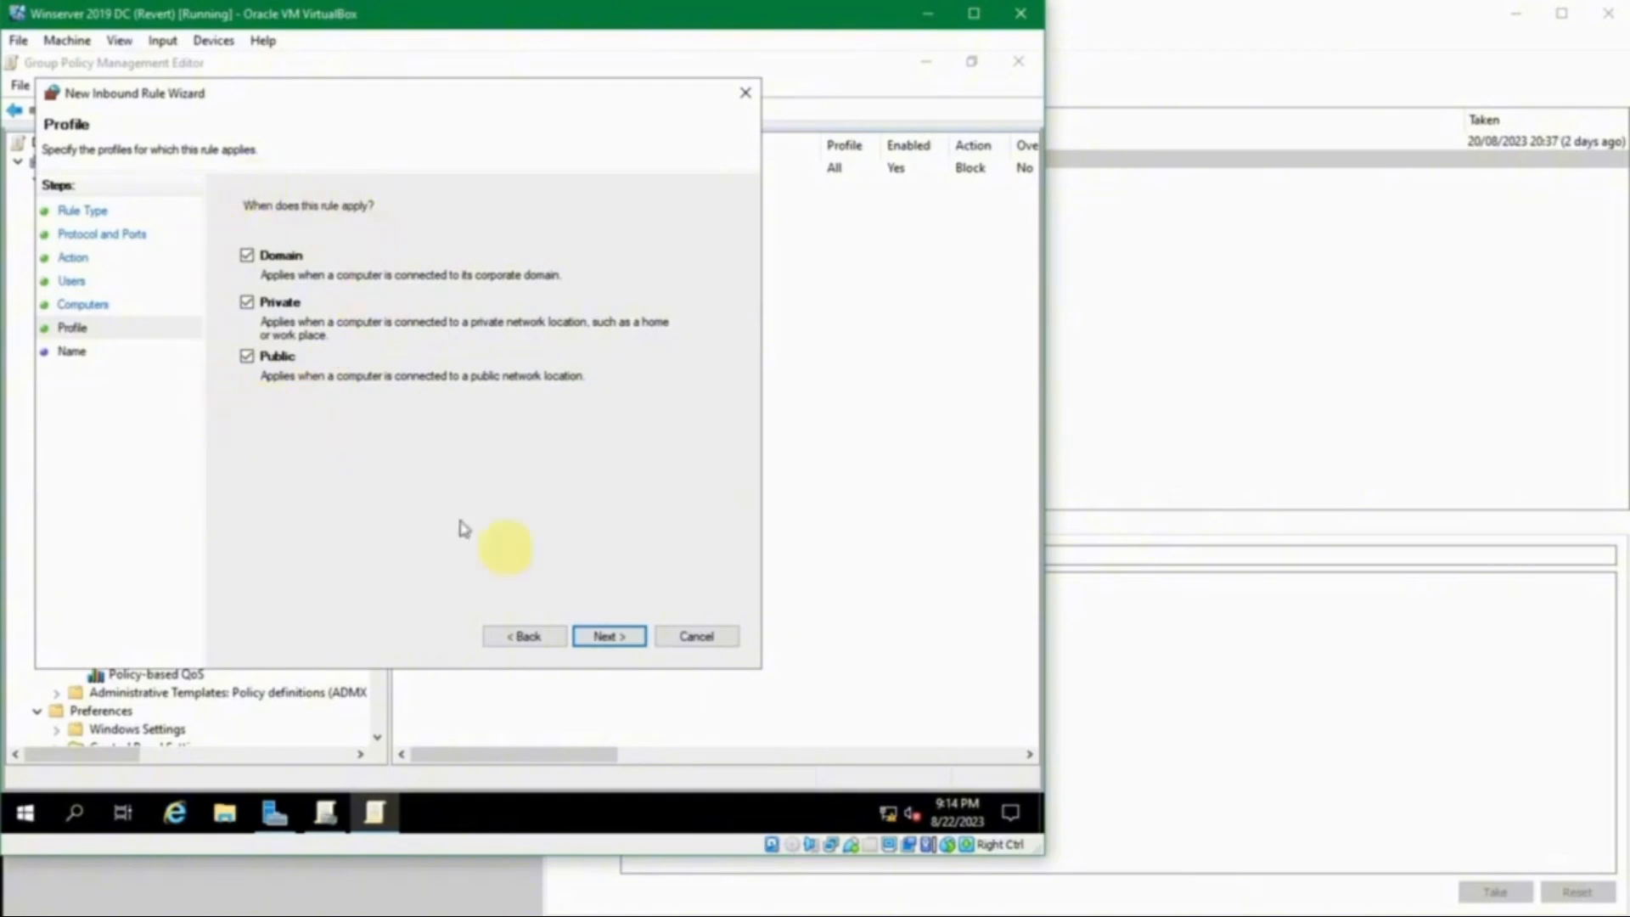
pyautogui.click(623, 637)
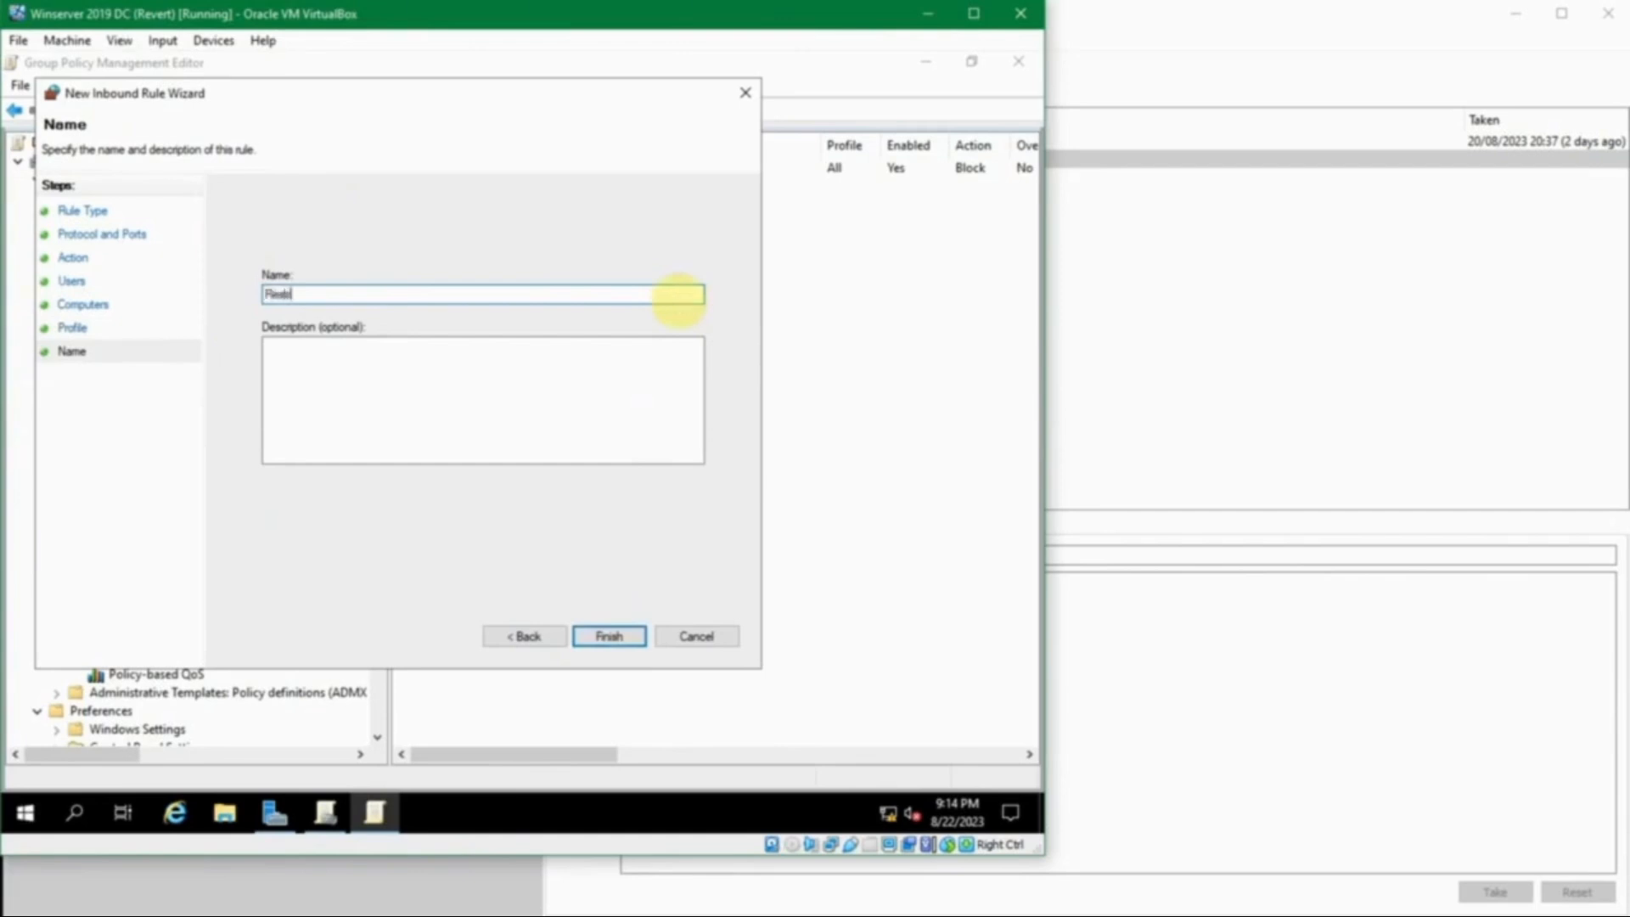
pyautogui.hotkey('ctrl', 'a')
pyautogui.write('Remo')
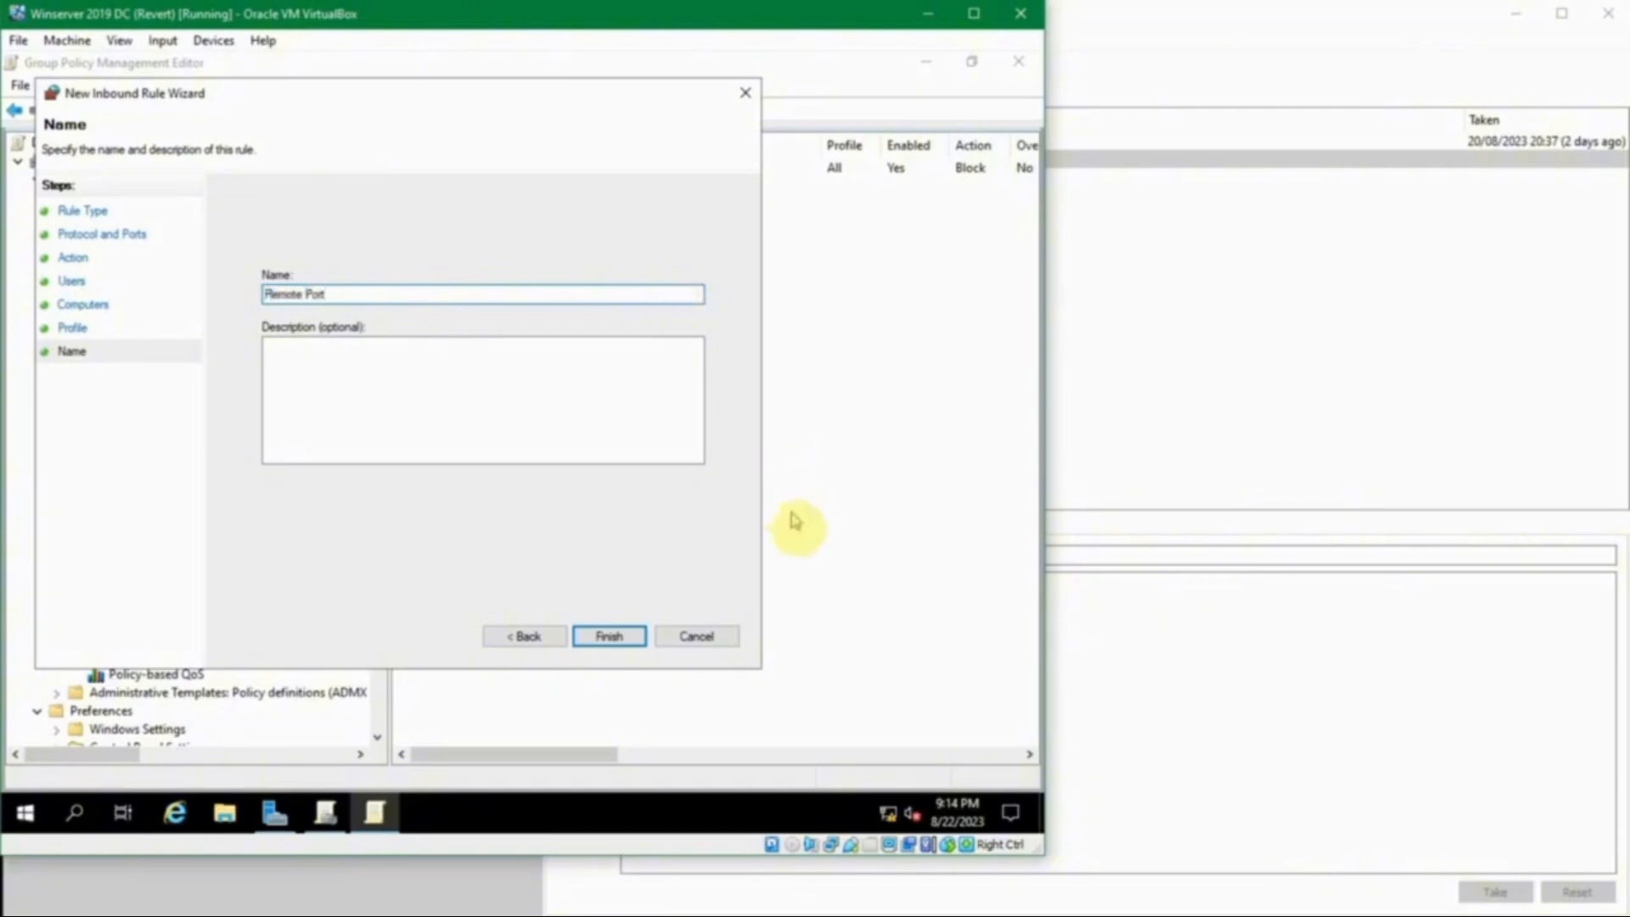
pyautogui.click(616, 639)
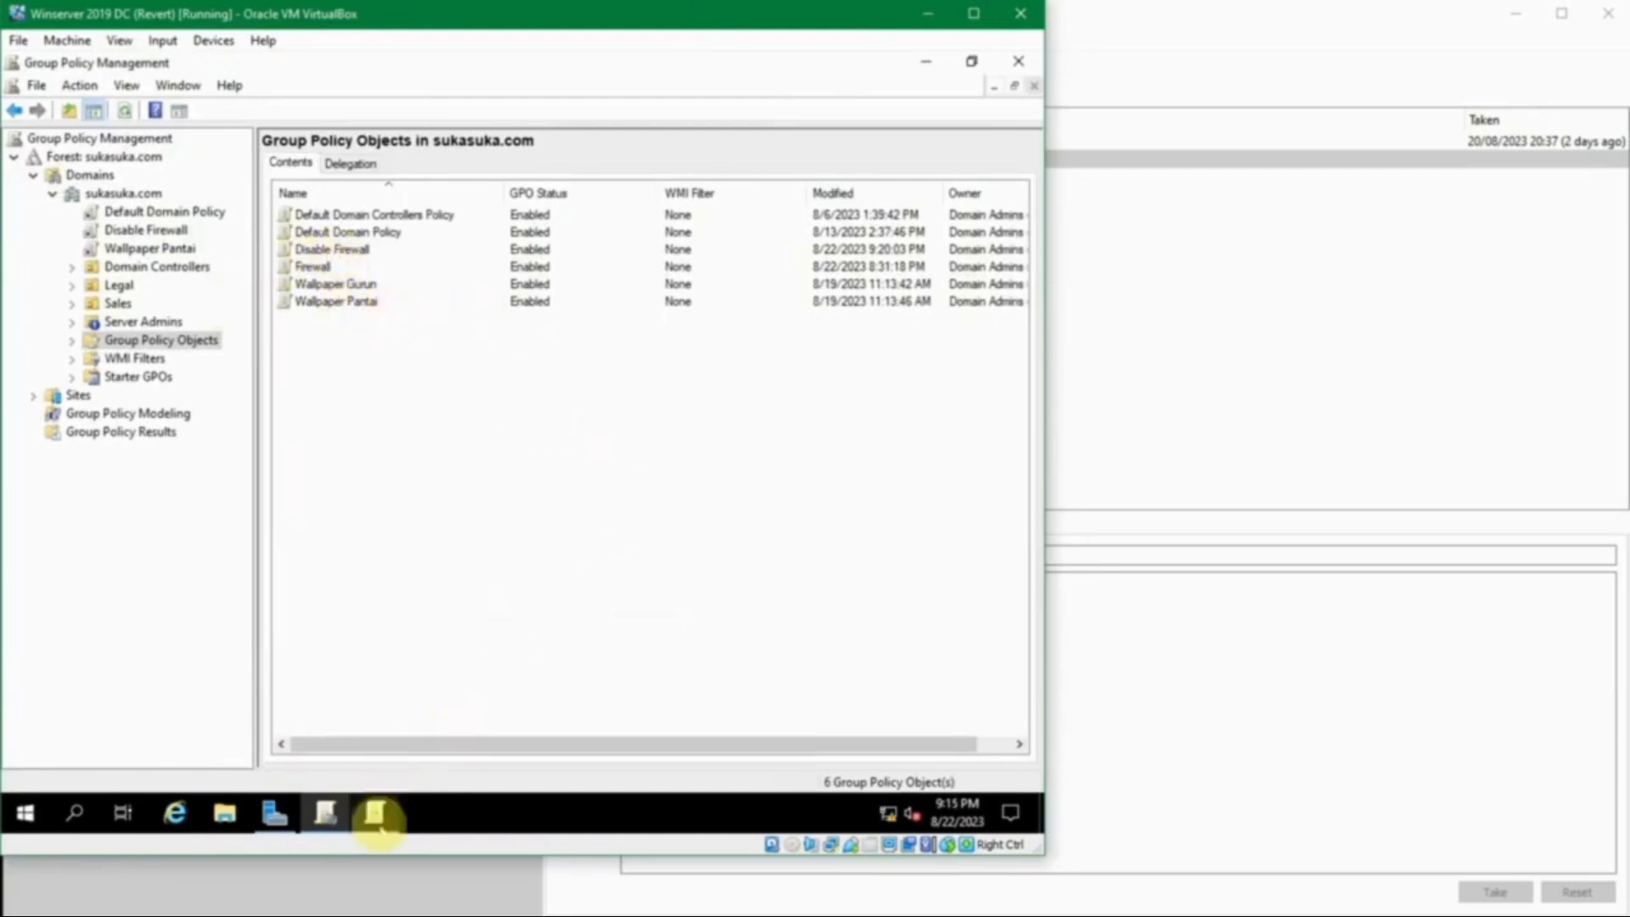
# Step: Switch back to the Group Policy Management Editor and start another new inbound rule
pyautogui.click(376, 815)
pyautogui.click(487, 320)
pyautogui.click(496, 172)
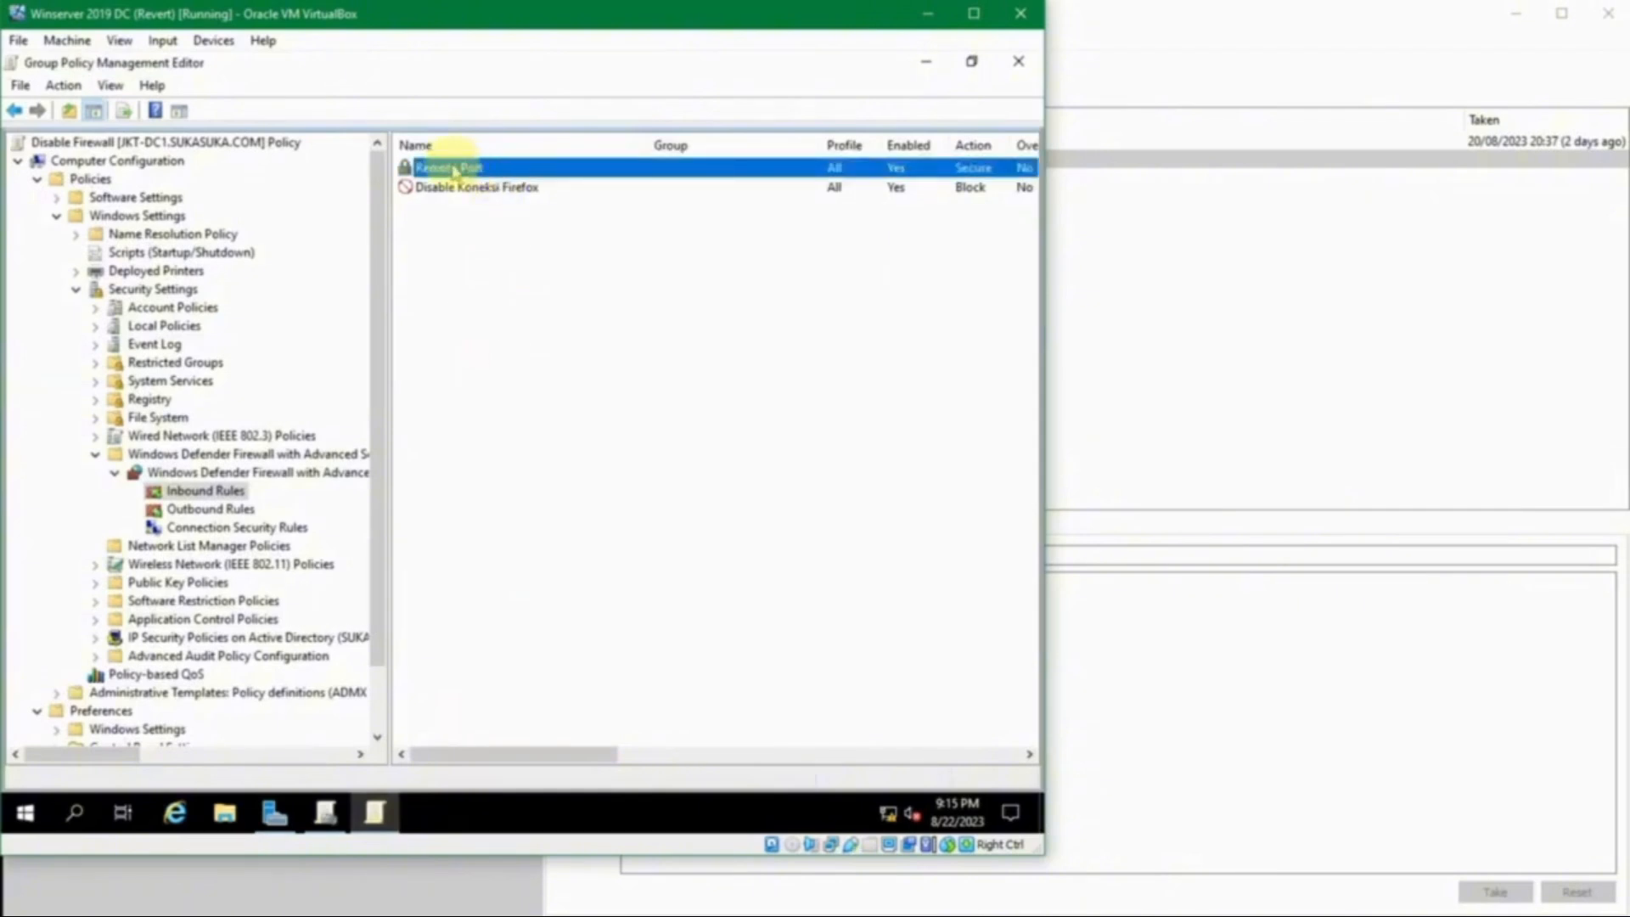
pyautogui.click(481, 267)
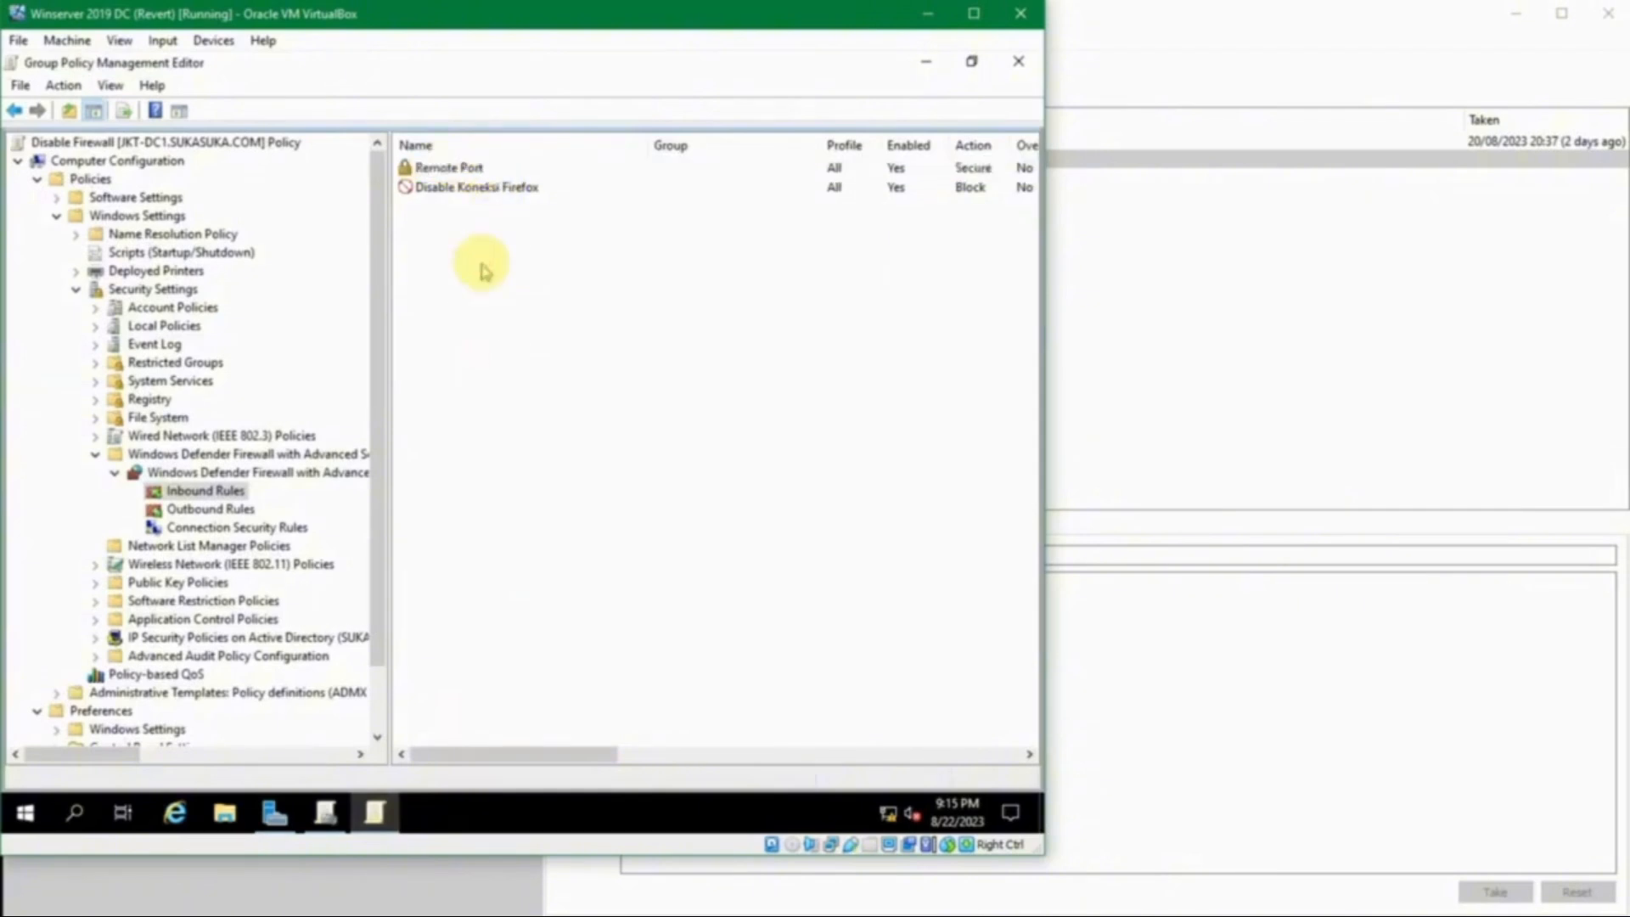
pyautogui.click(446, 228)
pyautogui.rightClick(446, 227)
pyautogui.click(480, 231)
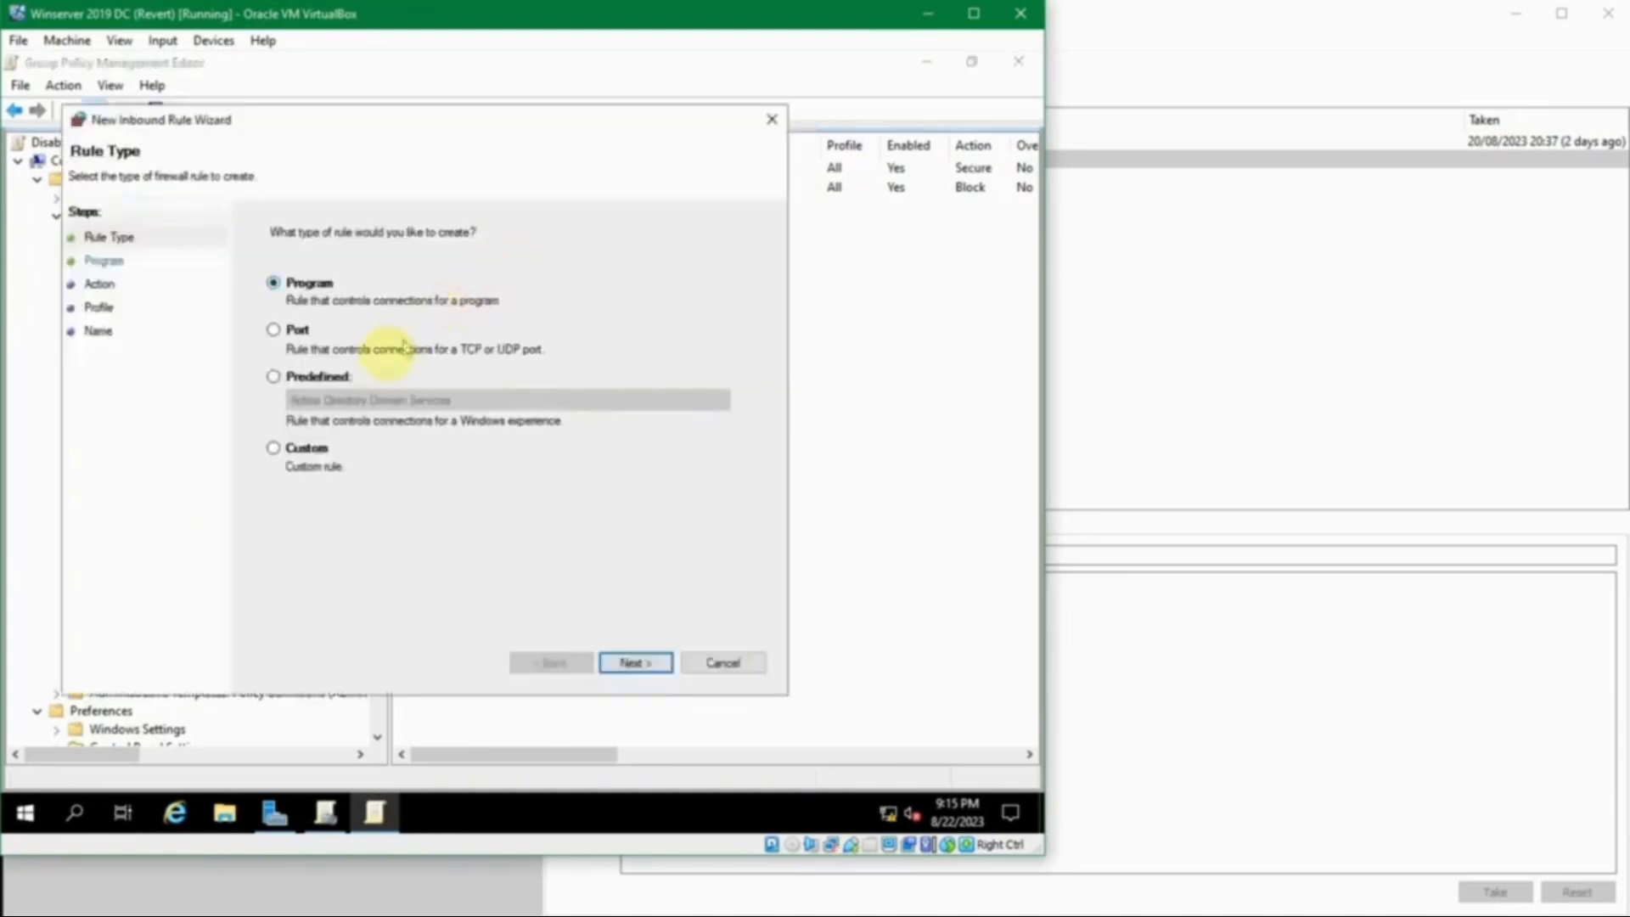
# Step: Set the rule type to the predefined Remote Shutdown group and continue to its list of rules
pyautogui.click(336, 378)
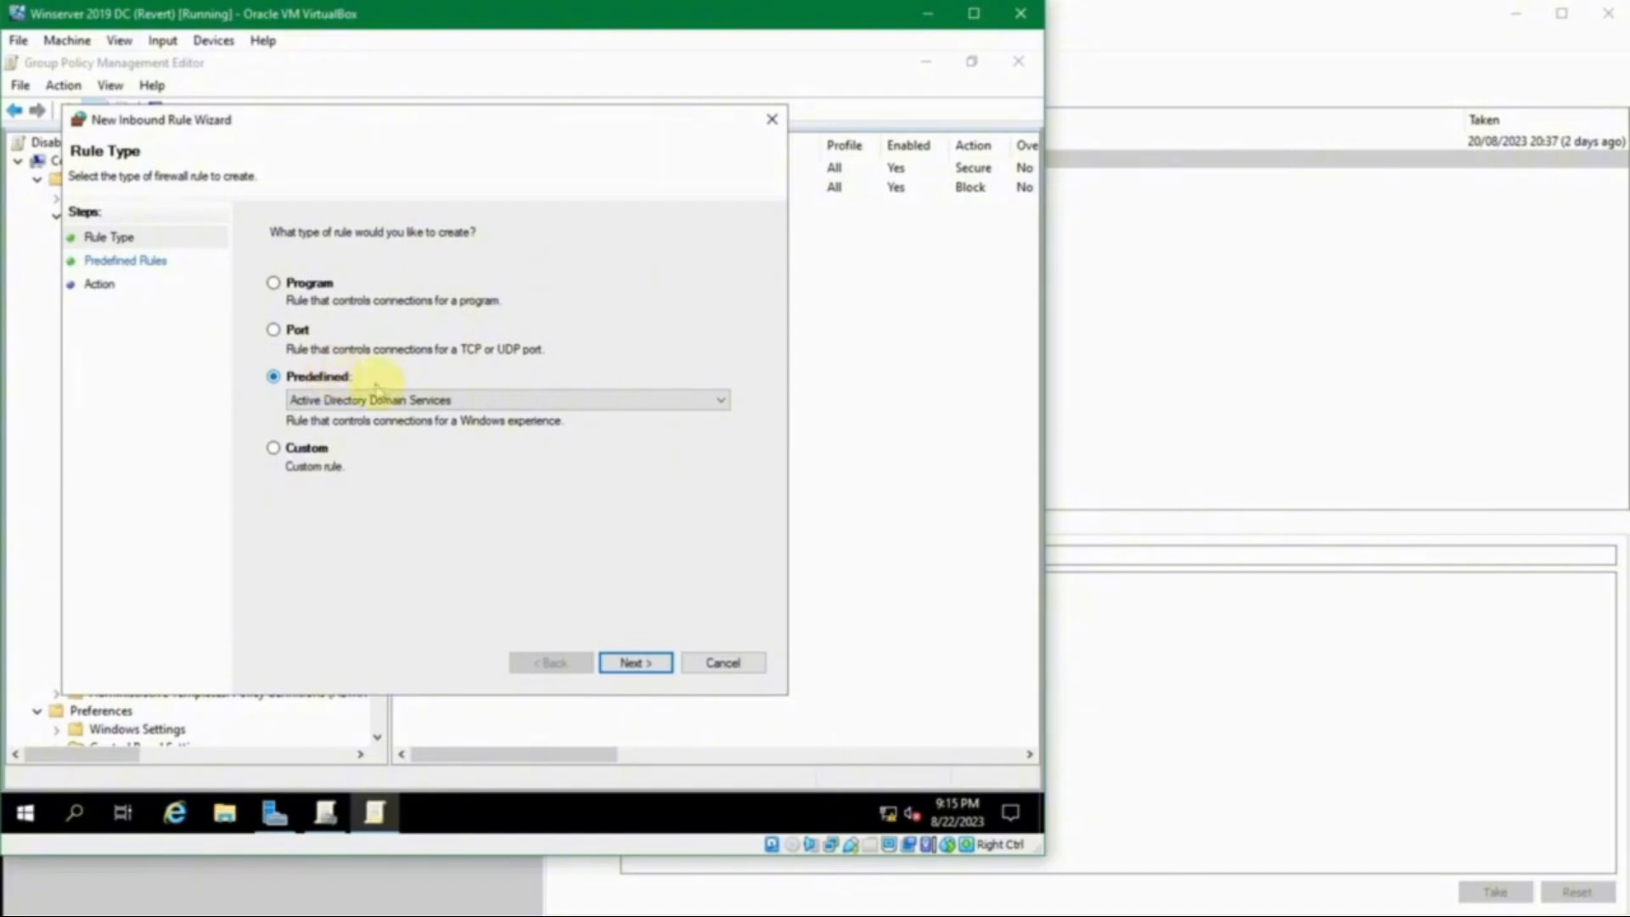
pyautogui.click(488, 401)
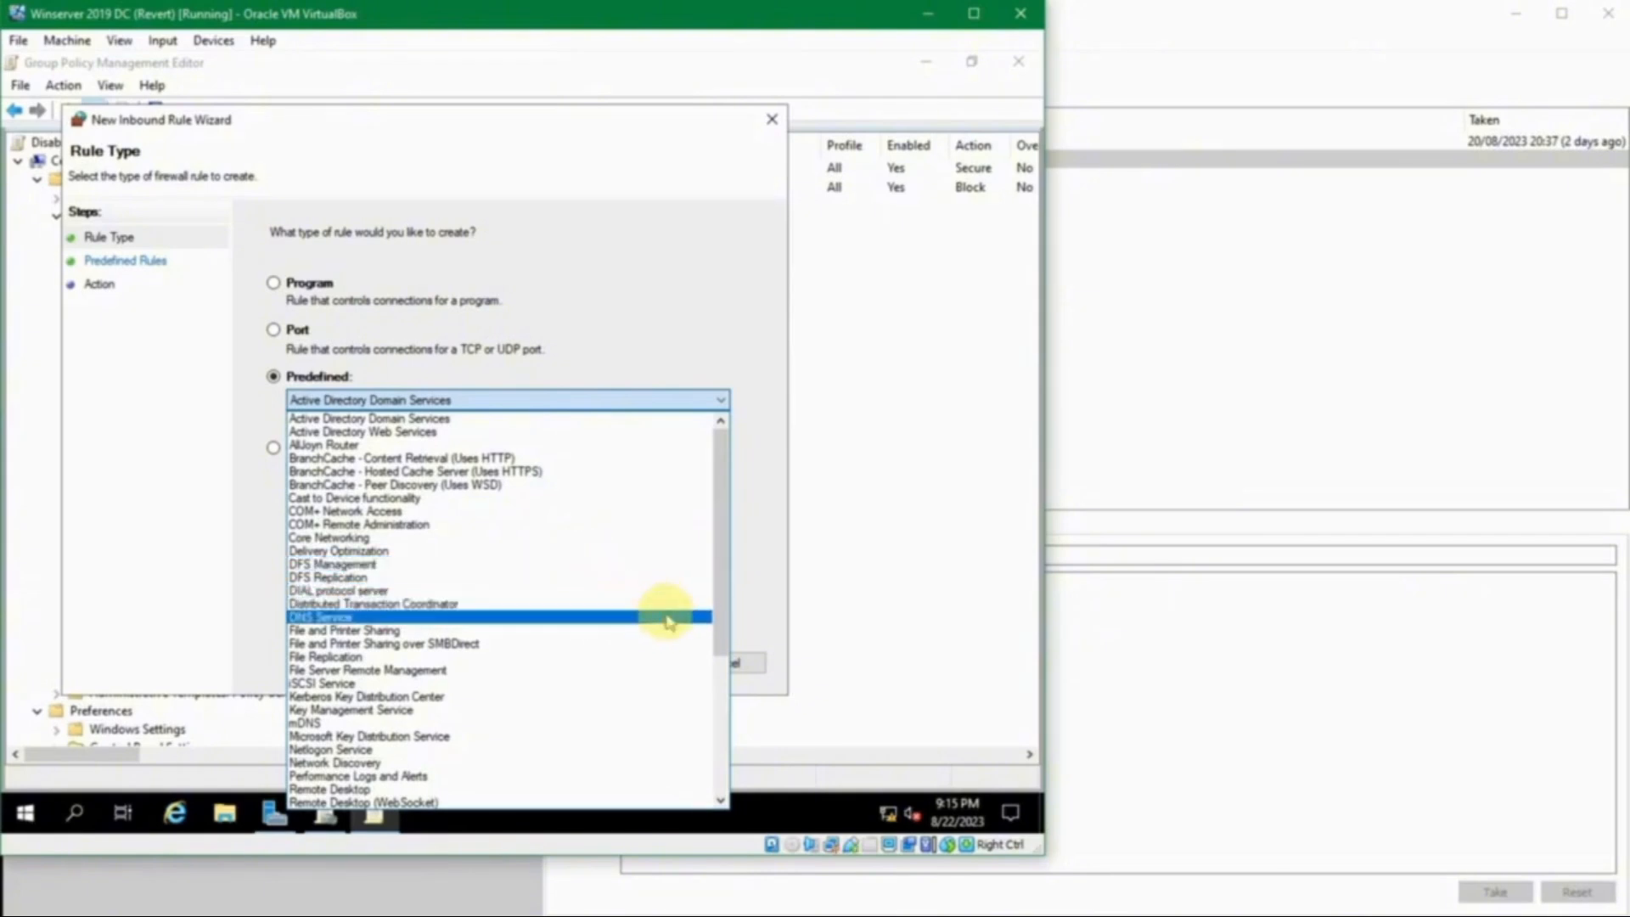
pyautogui.scroll(-4, 691, 691)
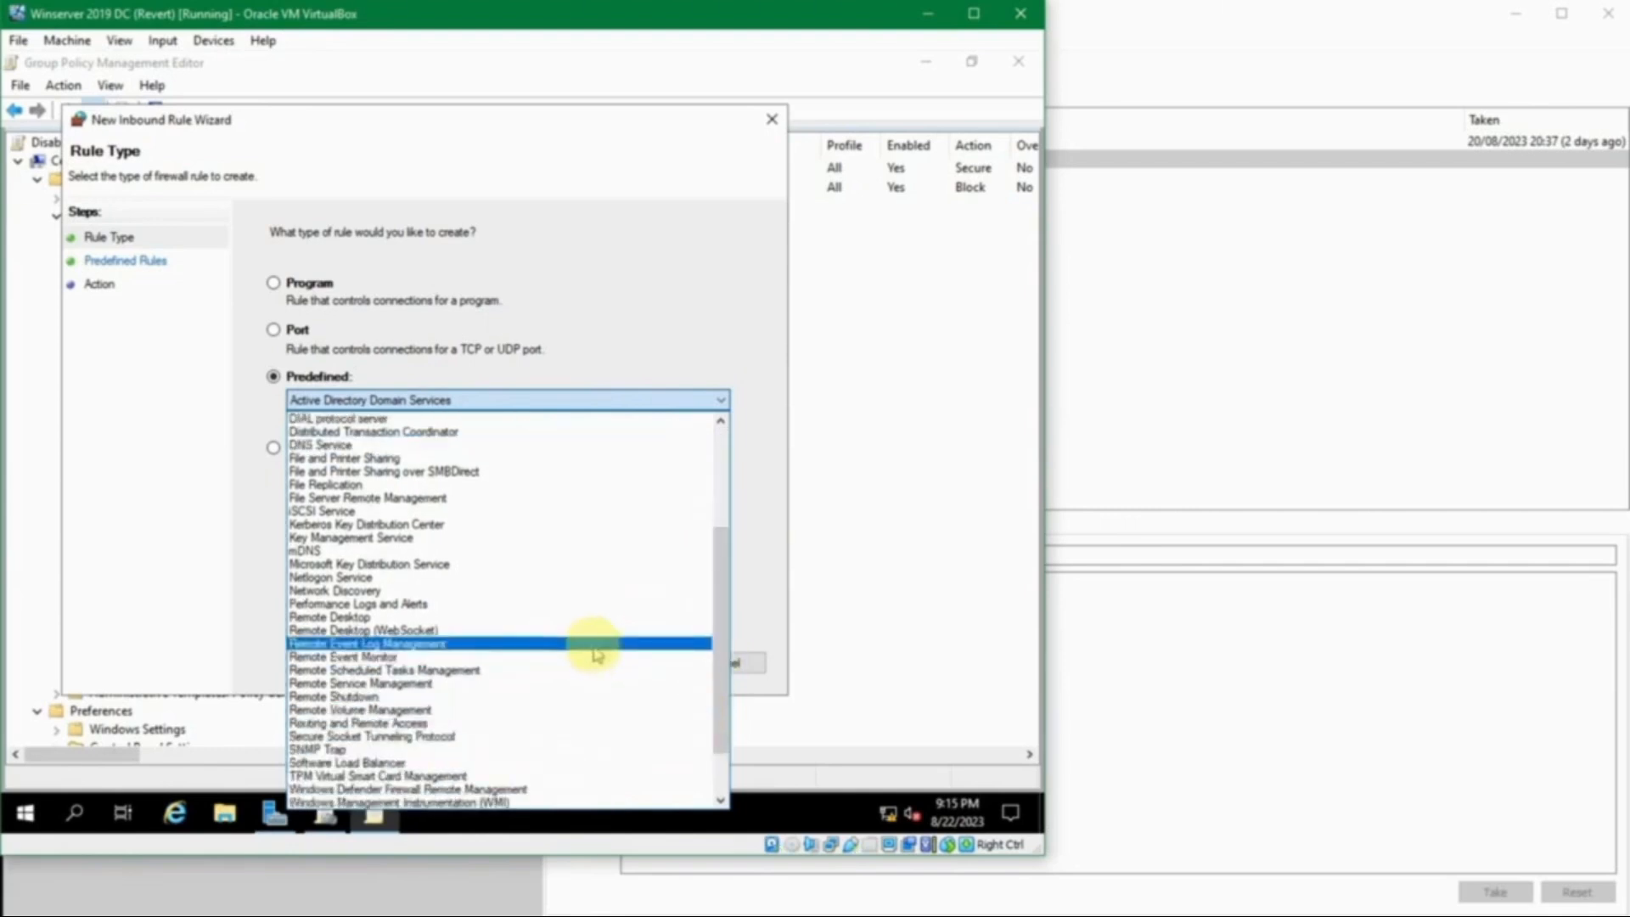
pyautogui.scroll(-1, 600, 650)
pyautogui.scroll(-1, 590, 648)
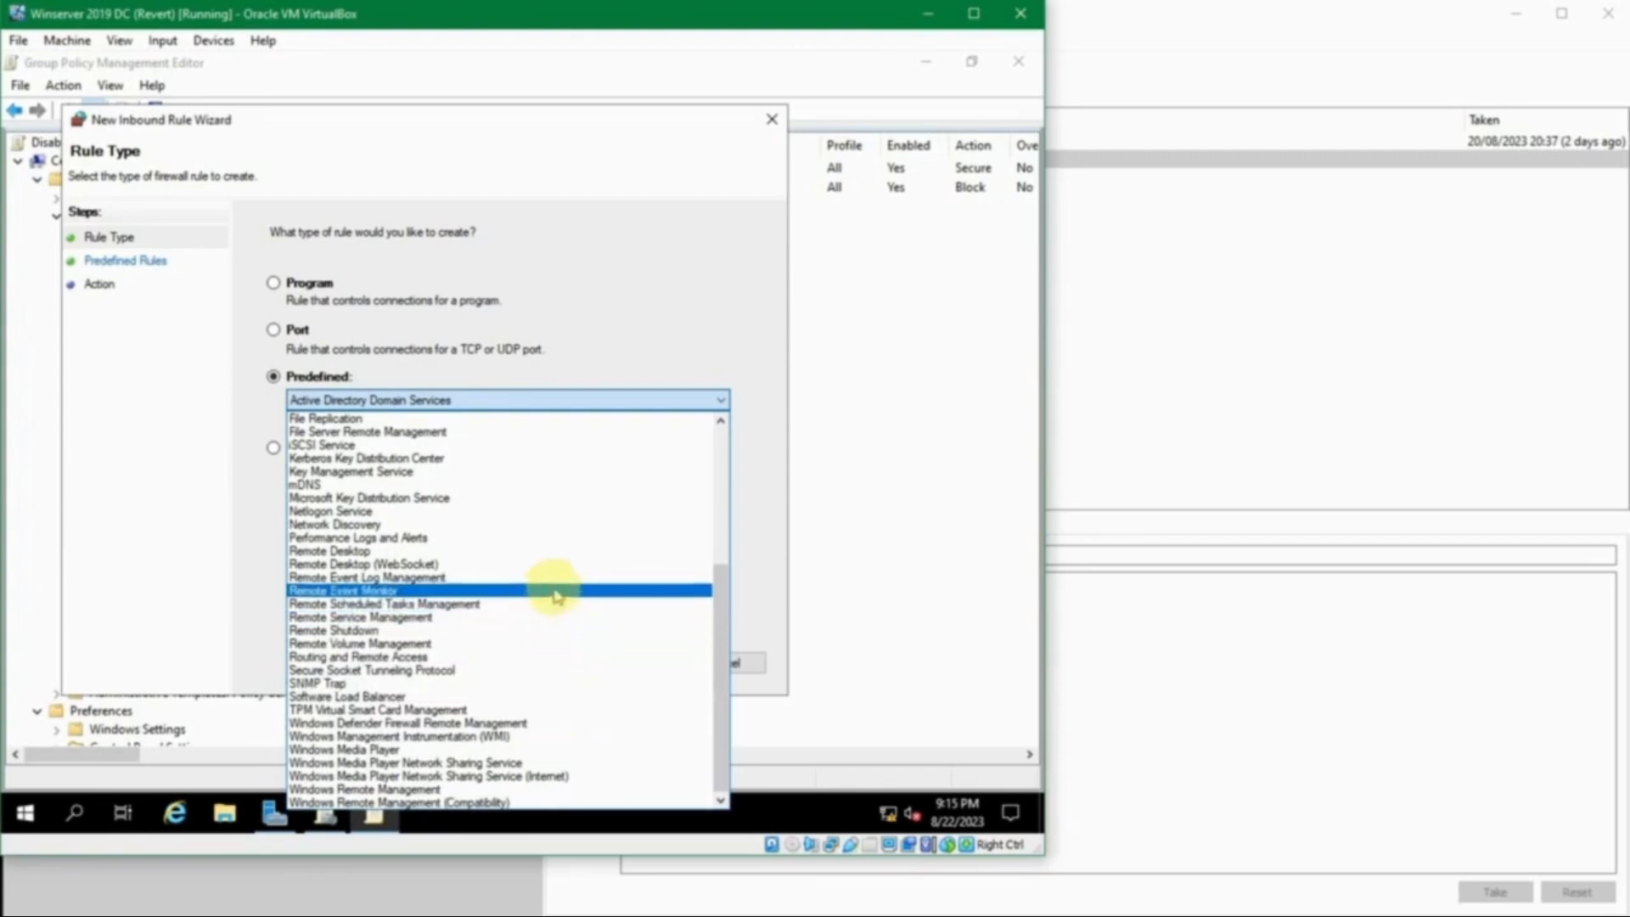
pyautogui.click(533, 631)
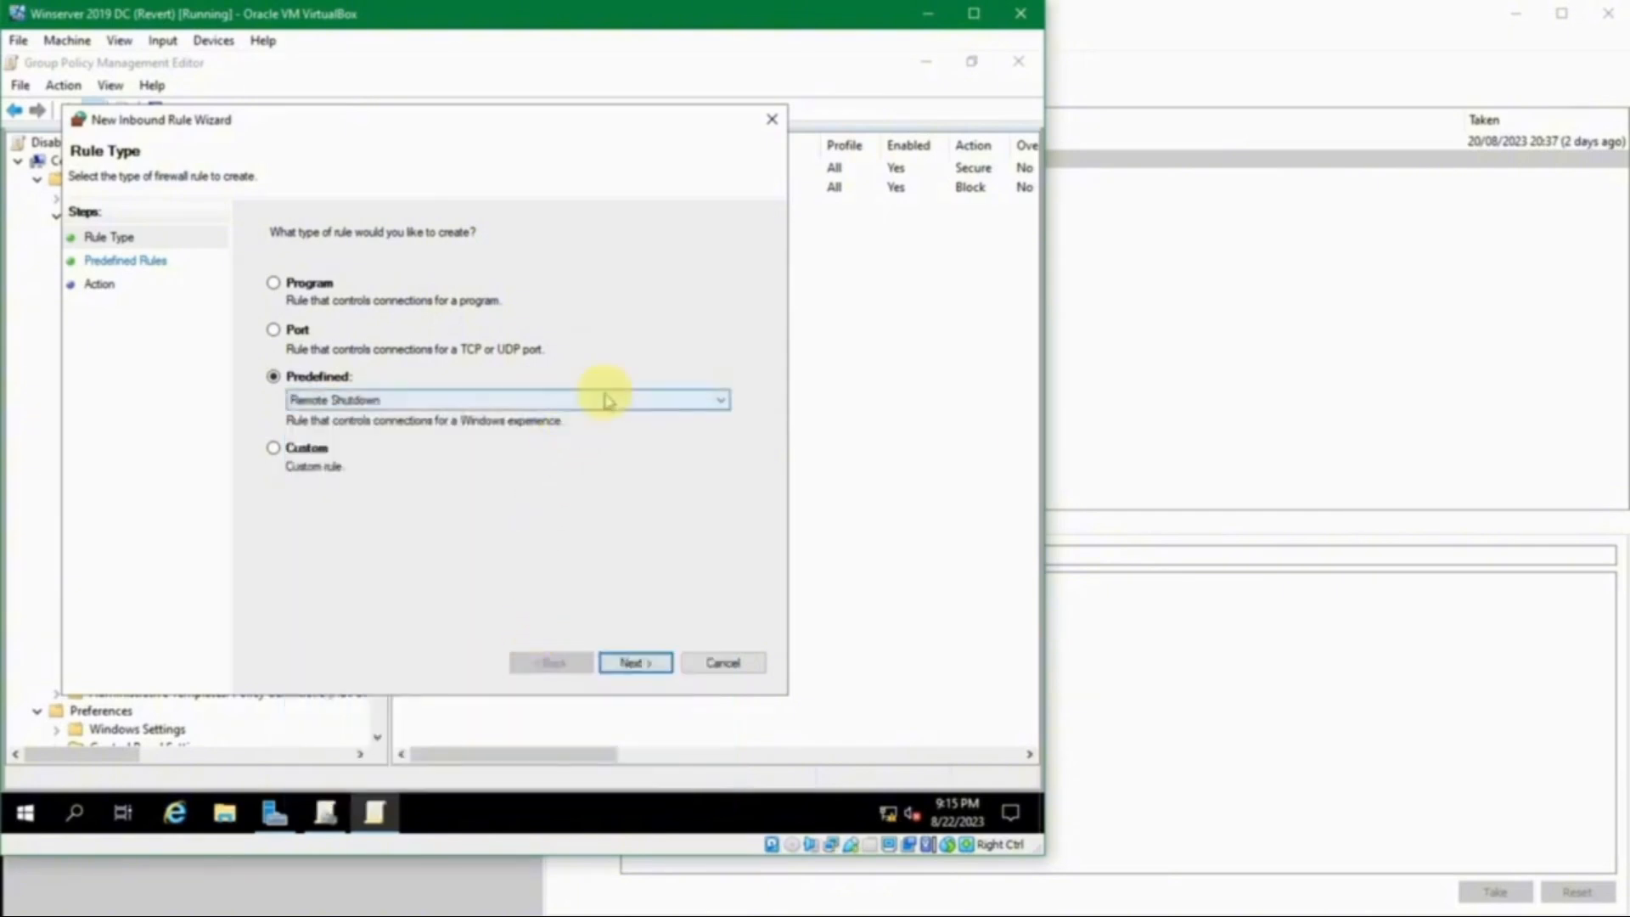
pyautogui.click(645, 662)
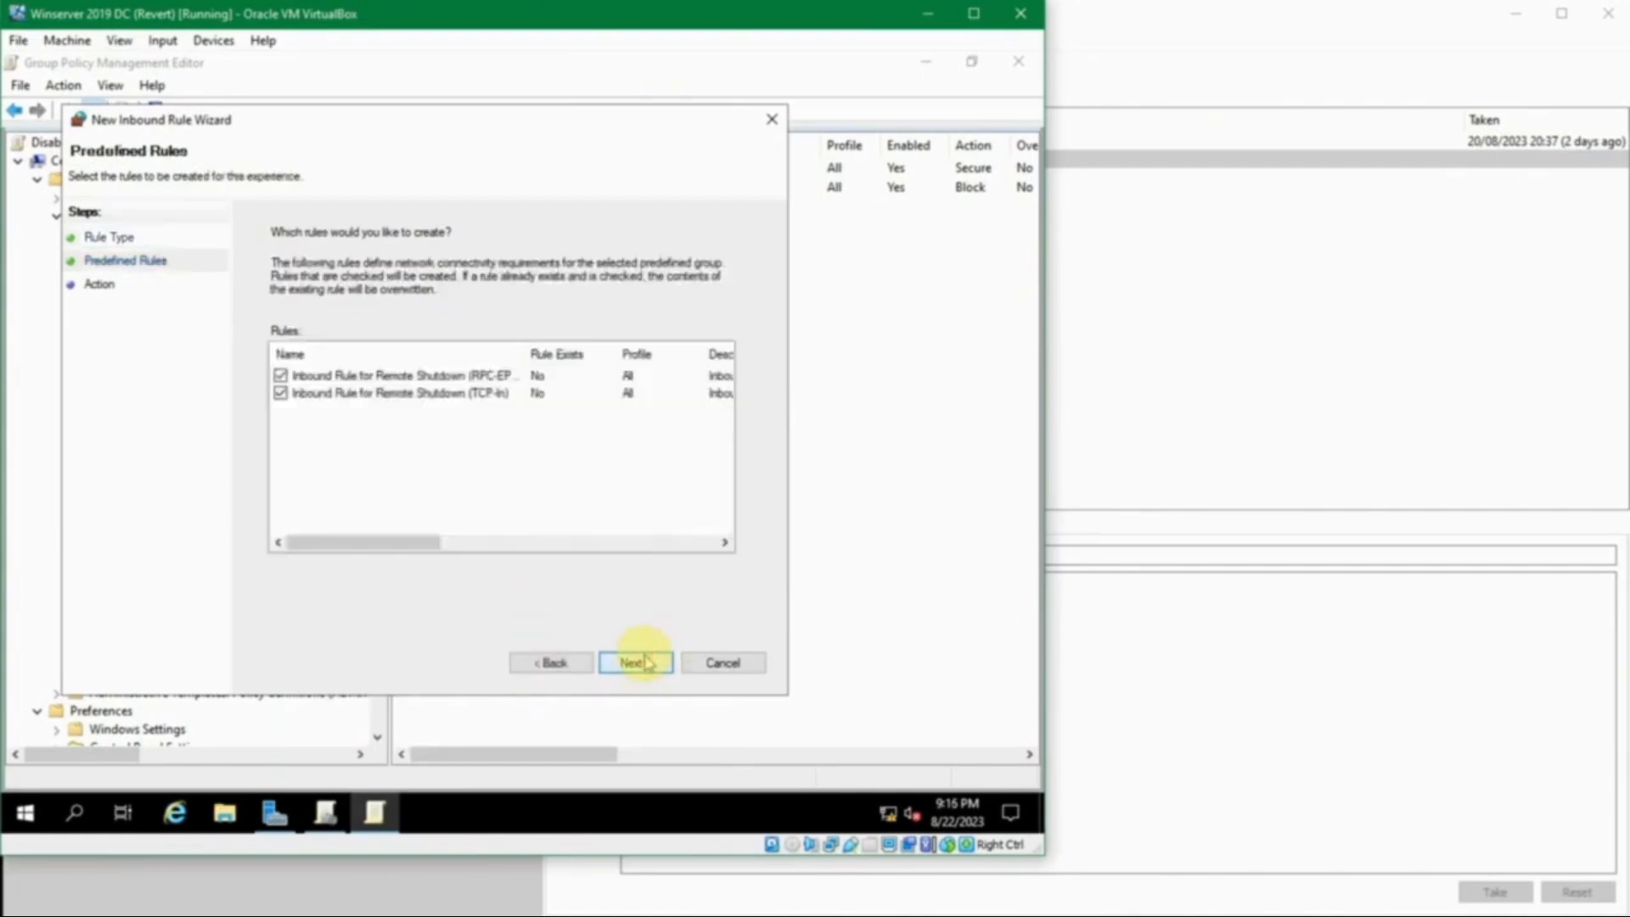
# Step: Examine the predefined Remote Shutdown rules and their profiles, widening the Name column to read the full rule names
pyautogui.click(422, 377)
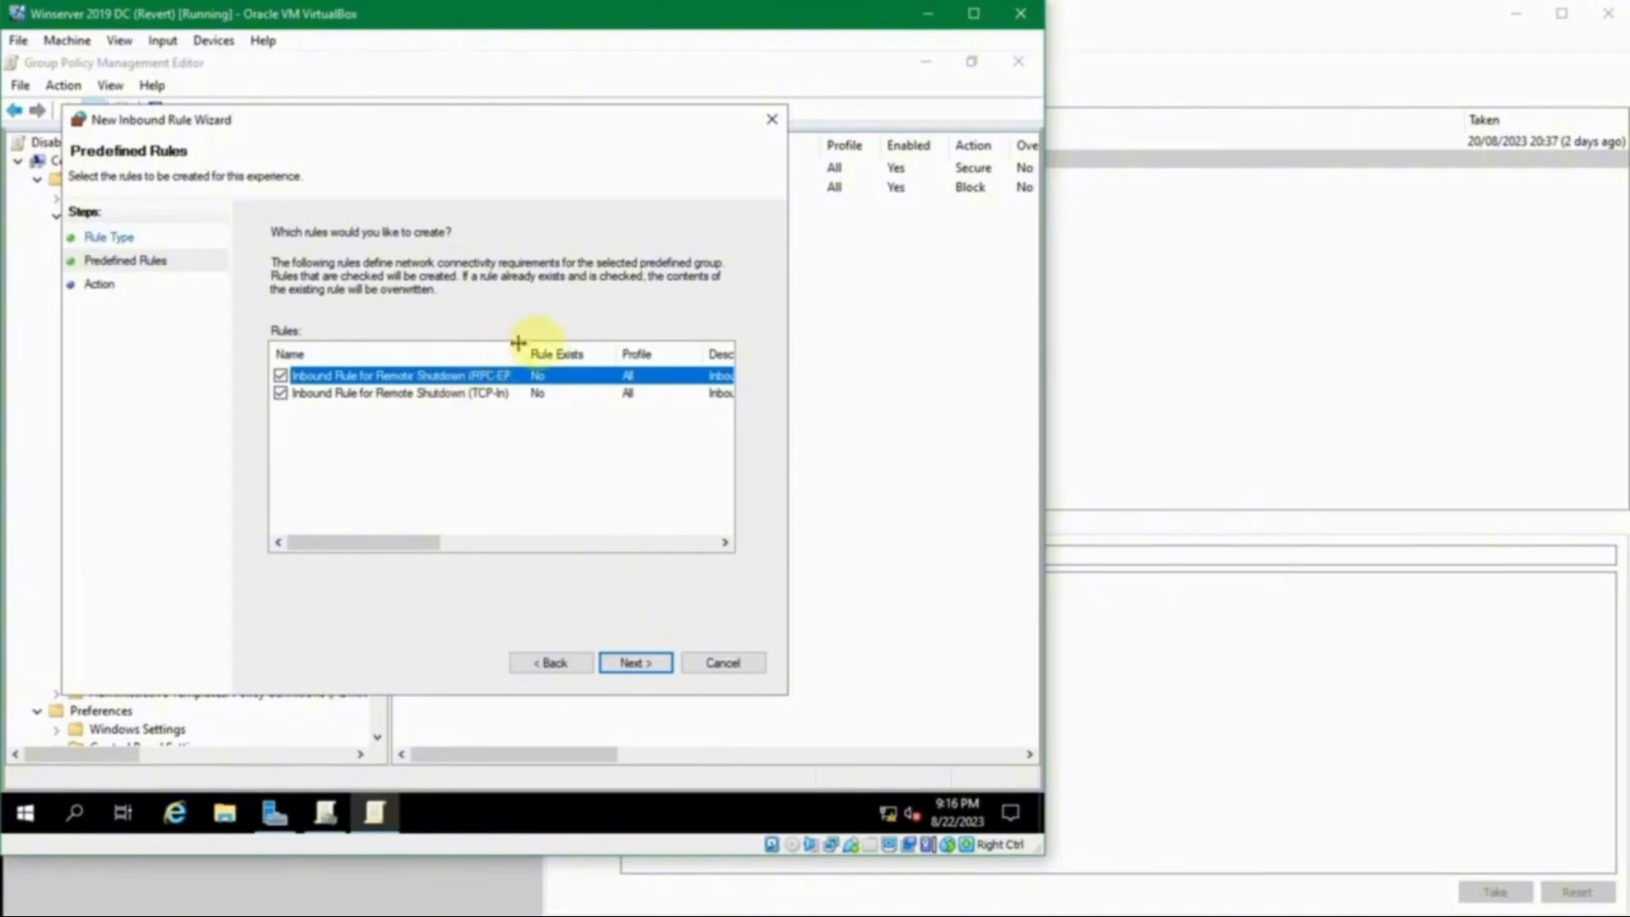
pyautogui.moveTo(618, 348); pyautogui.dragTo(626, 351)
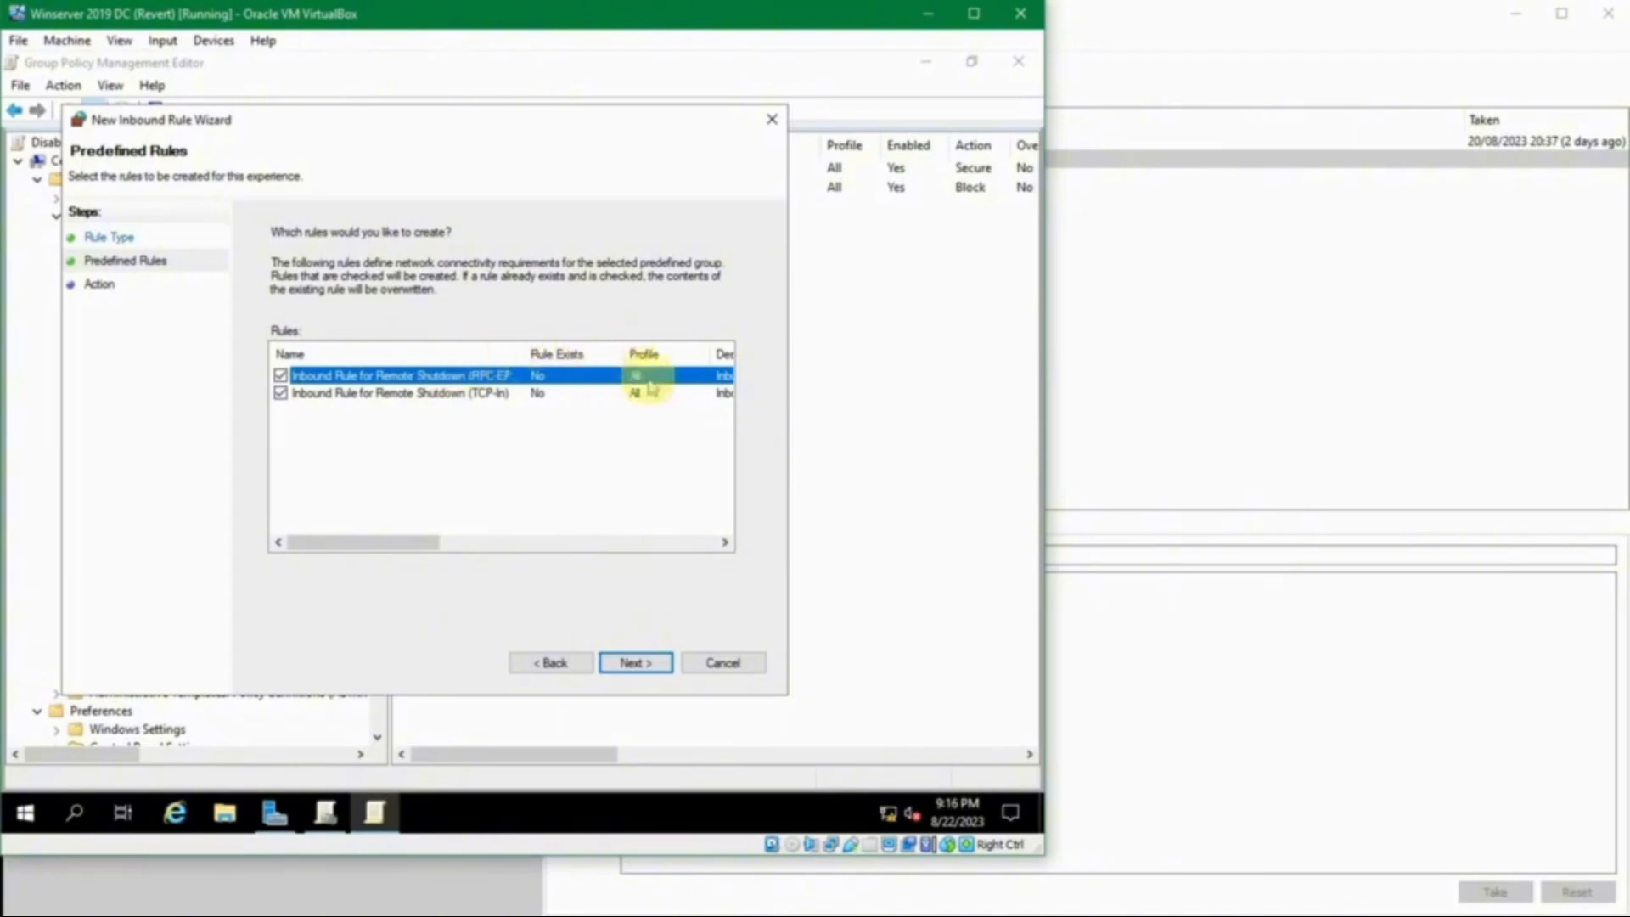
pyautogui.moveTo(418, 540)
pyautogui.mouseDown()
pyautogui.moveTo(573, 564)
pyautogui.moveTo(527, 559)
pyautogui.moveTo(533, 573)
pyautogui.moveTo(622, 573)
pyautogui.moveTo(416, 547)
pyautogui.mouseUp()
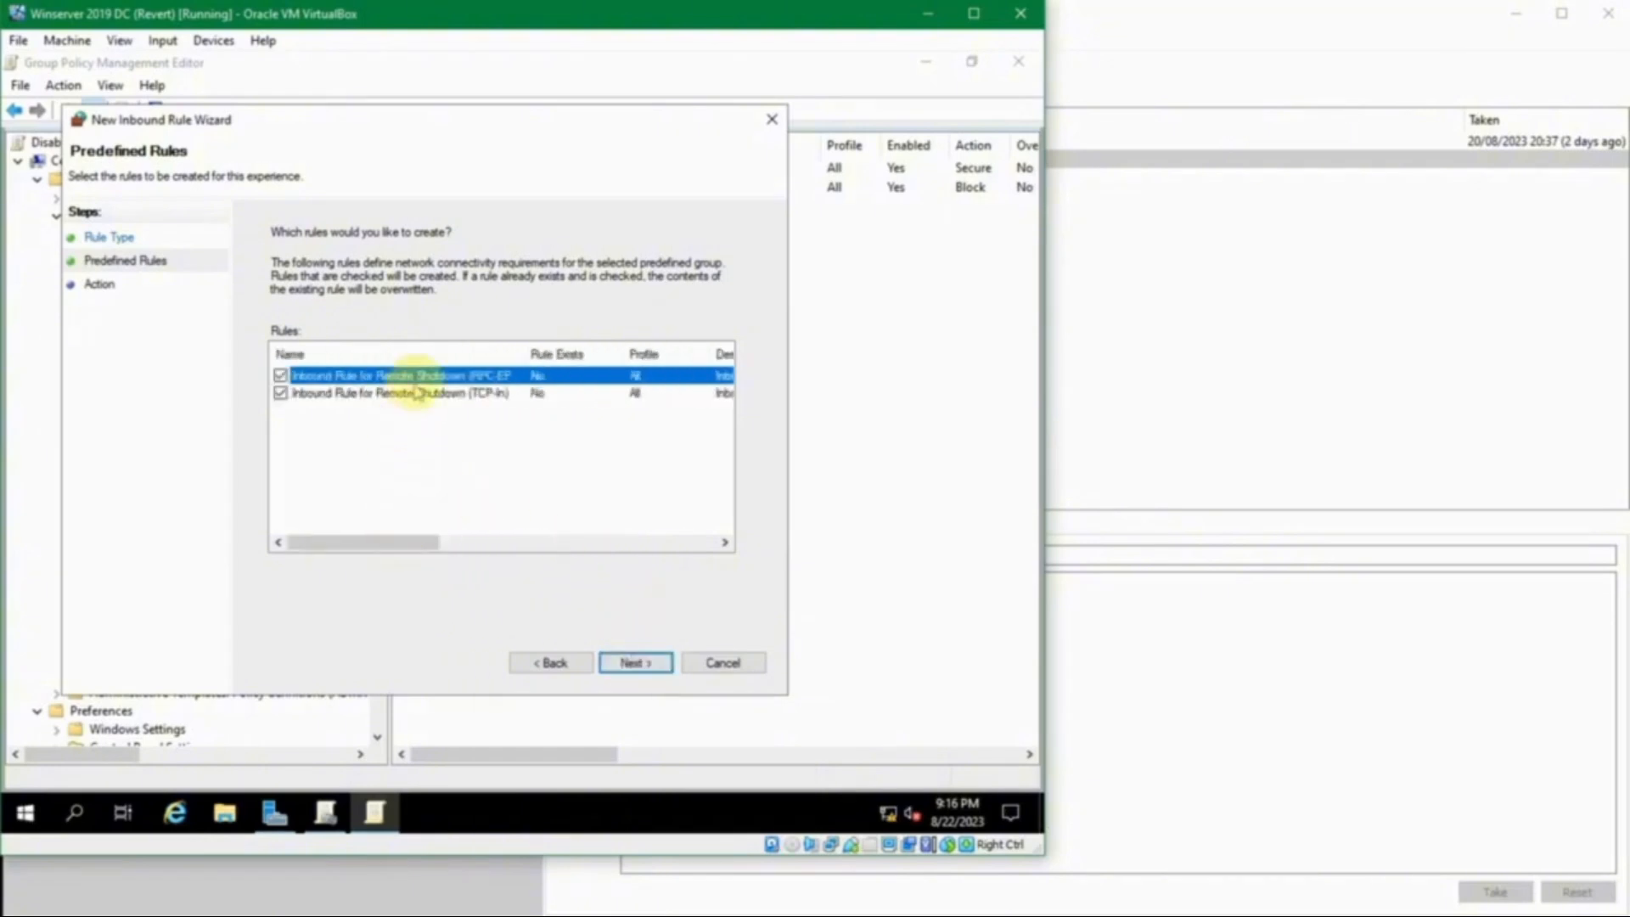
pyautogui.click(459, 395)
pyautogui.click(447, 424)
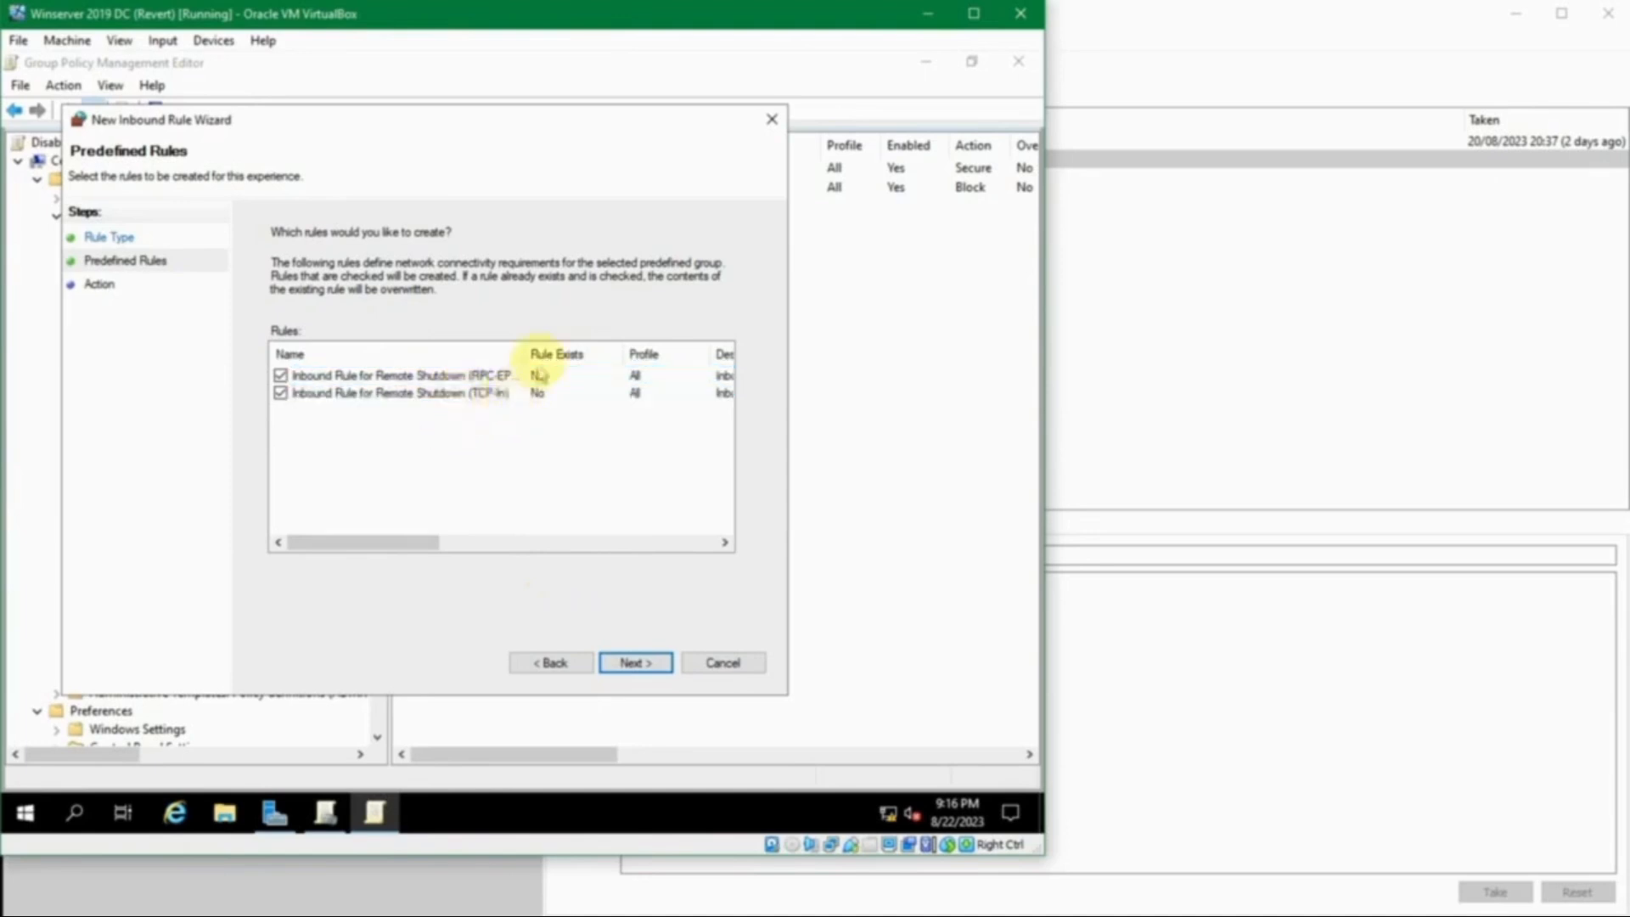
pyautogui.moveTo(529, 345); pyautogui.dragTo(582, 346)
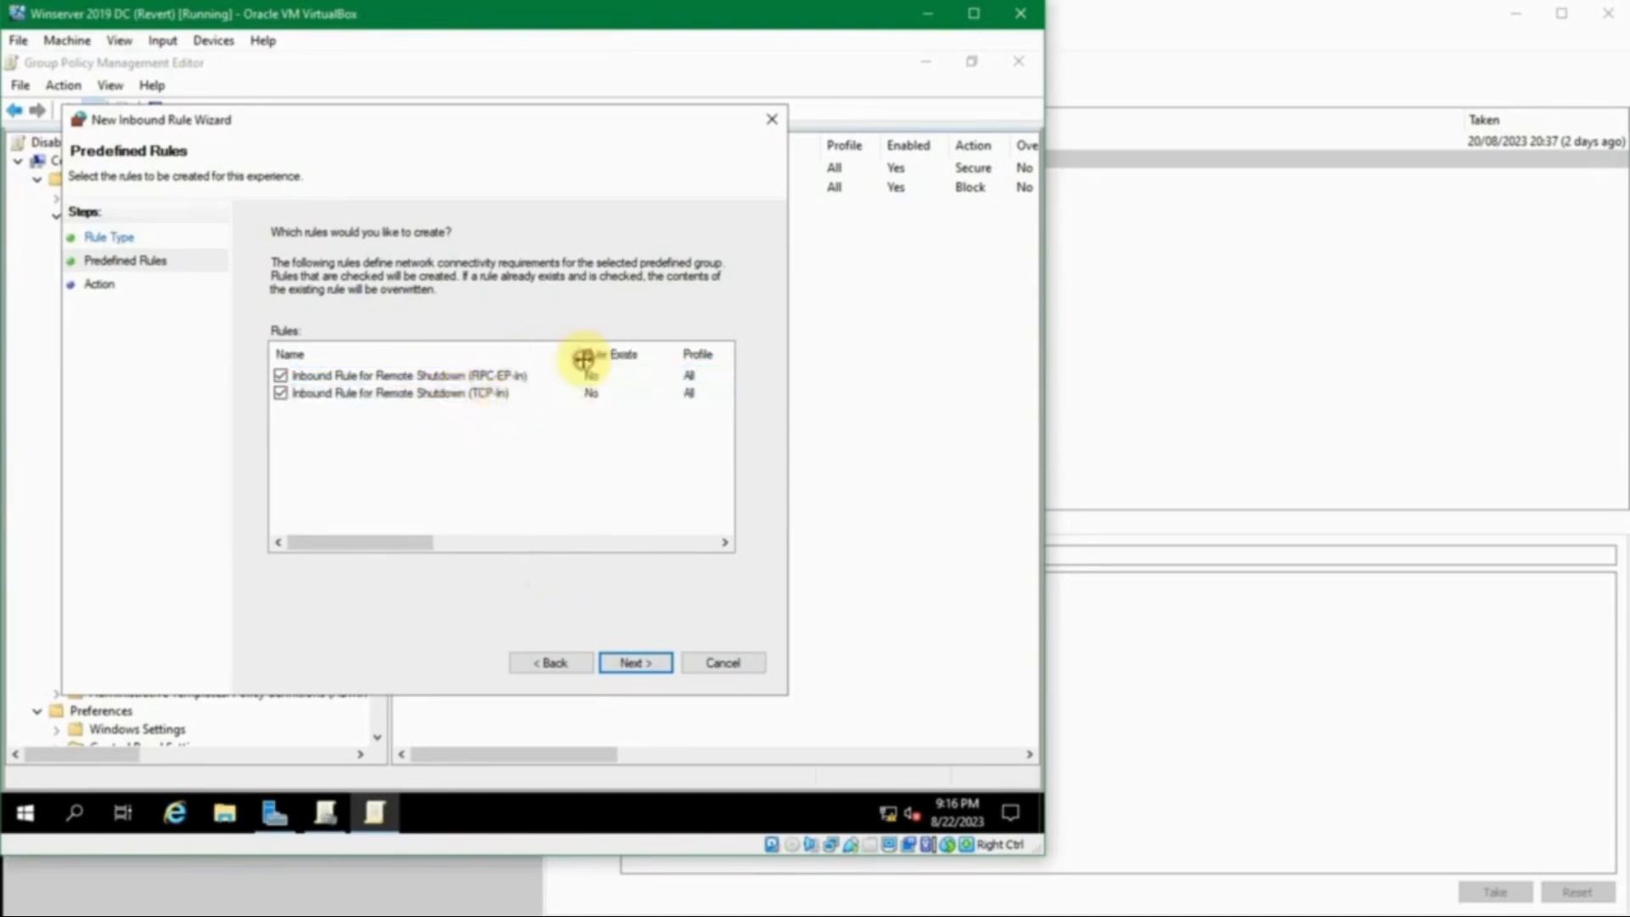
pyautogui.click(516, 377)
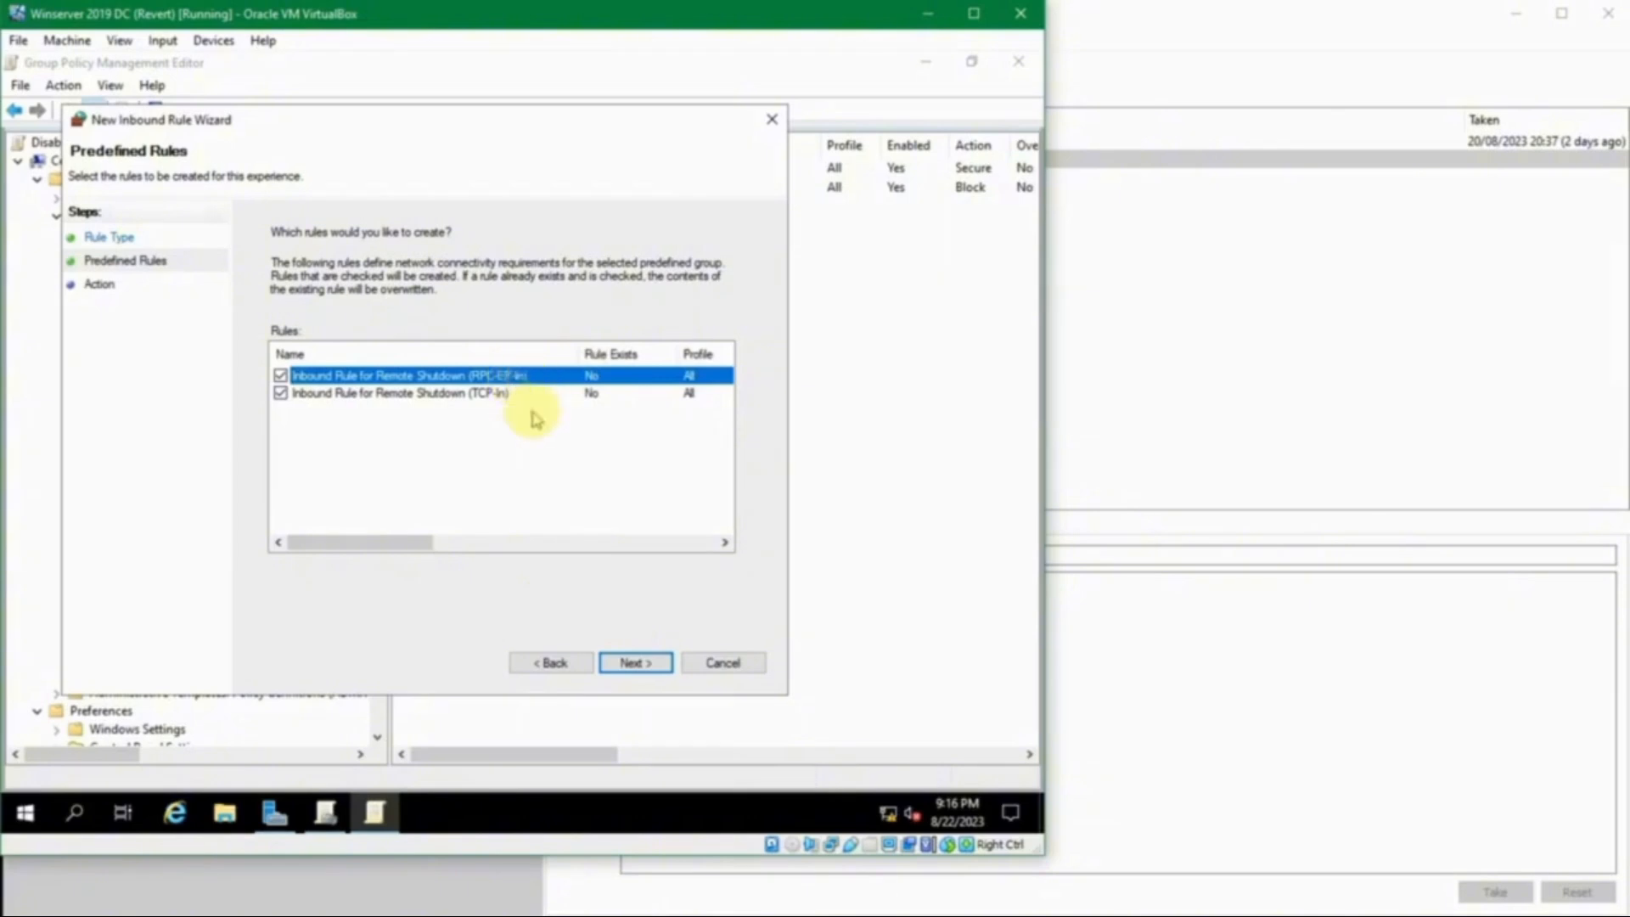
pyautogui.click(527, 411)
pyautogui.click(533, 379)
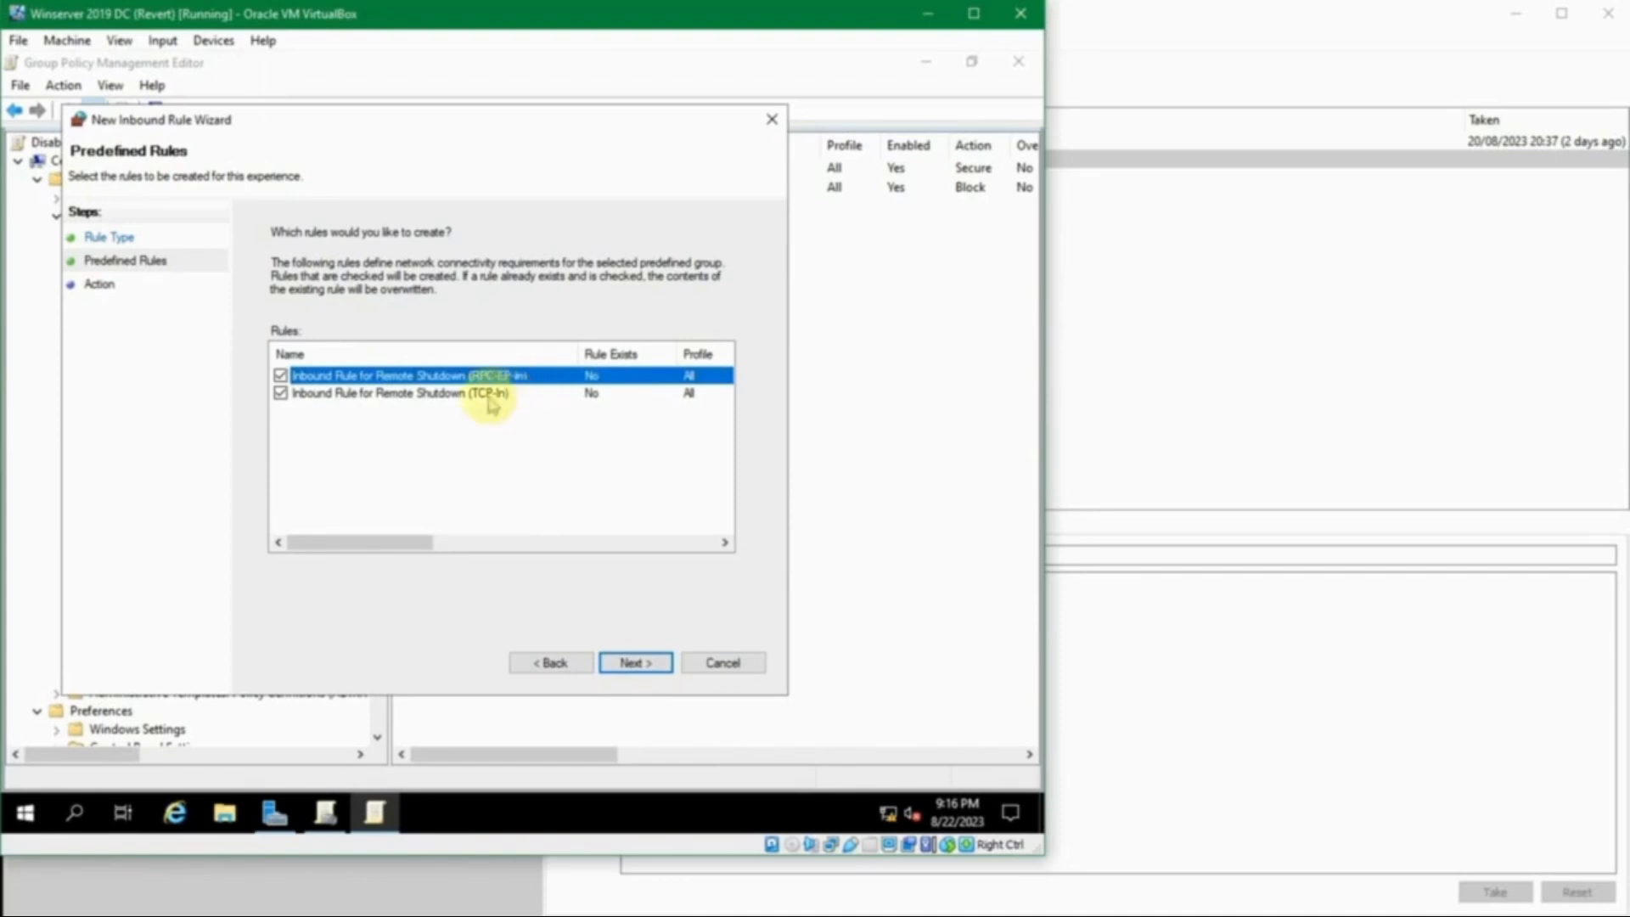
pyautogui.moveTo(407, 538)
pyautogui.mouseDown()
pyautogui.moveTo(436, 535)
pyautogui.moveTo(397, 542)
pyautogui.mouseUp()
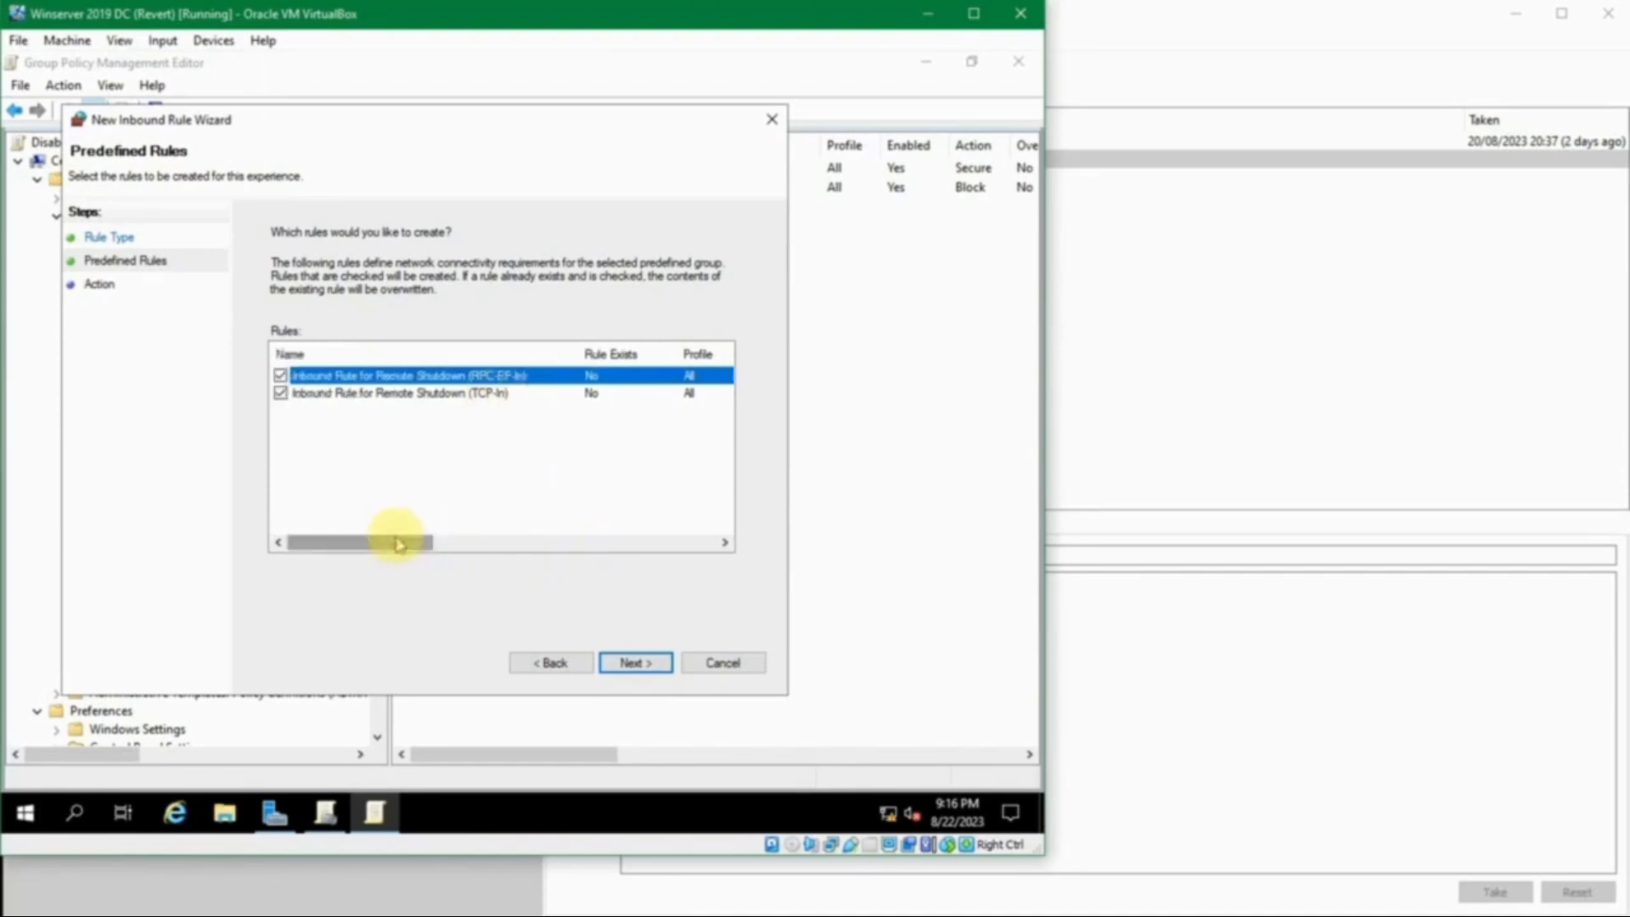
pyautogui.click(424, 395)
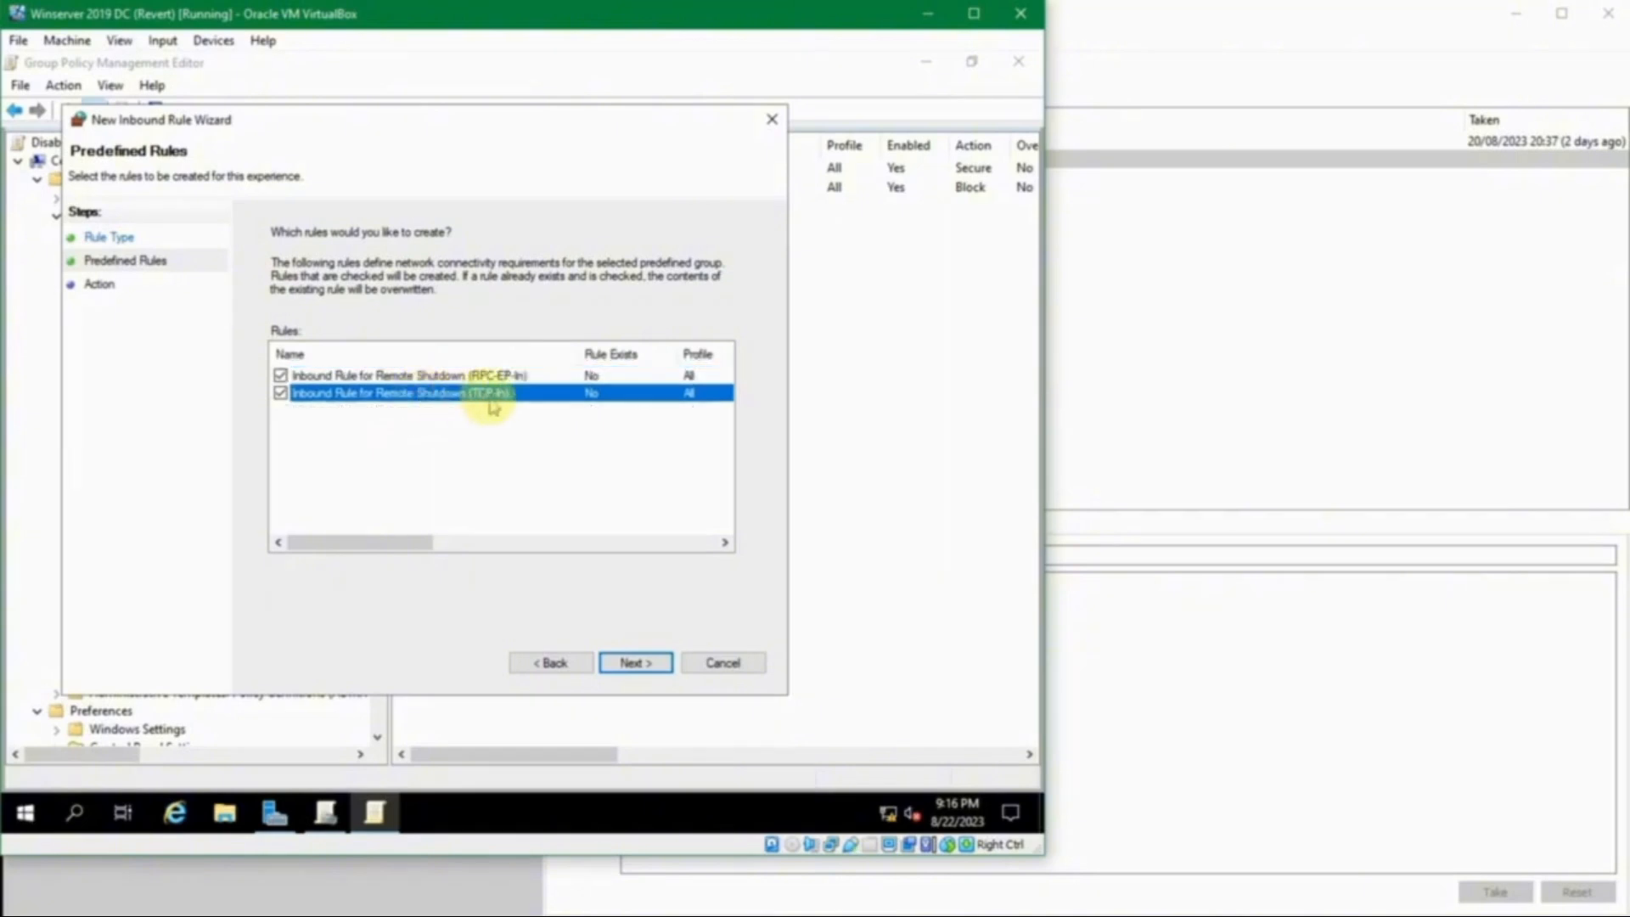
pyautogui.click(505, 375)
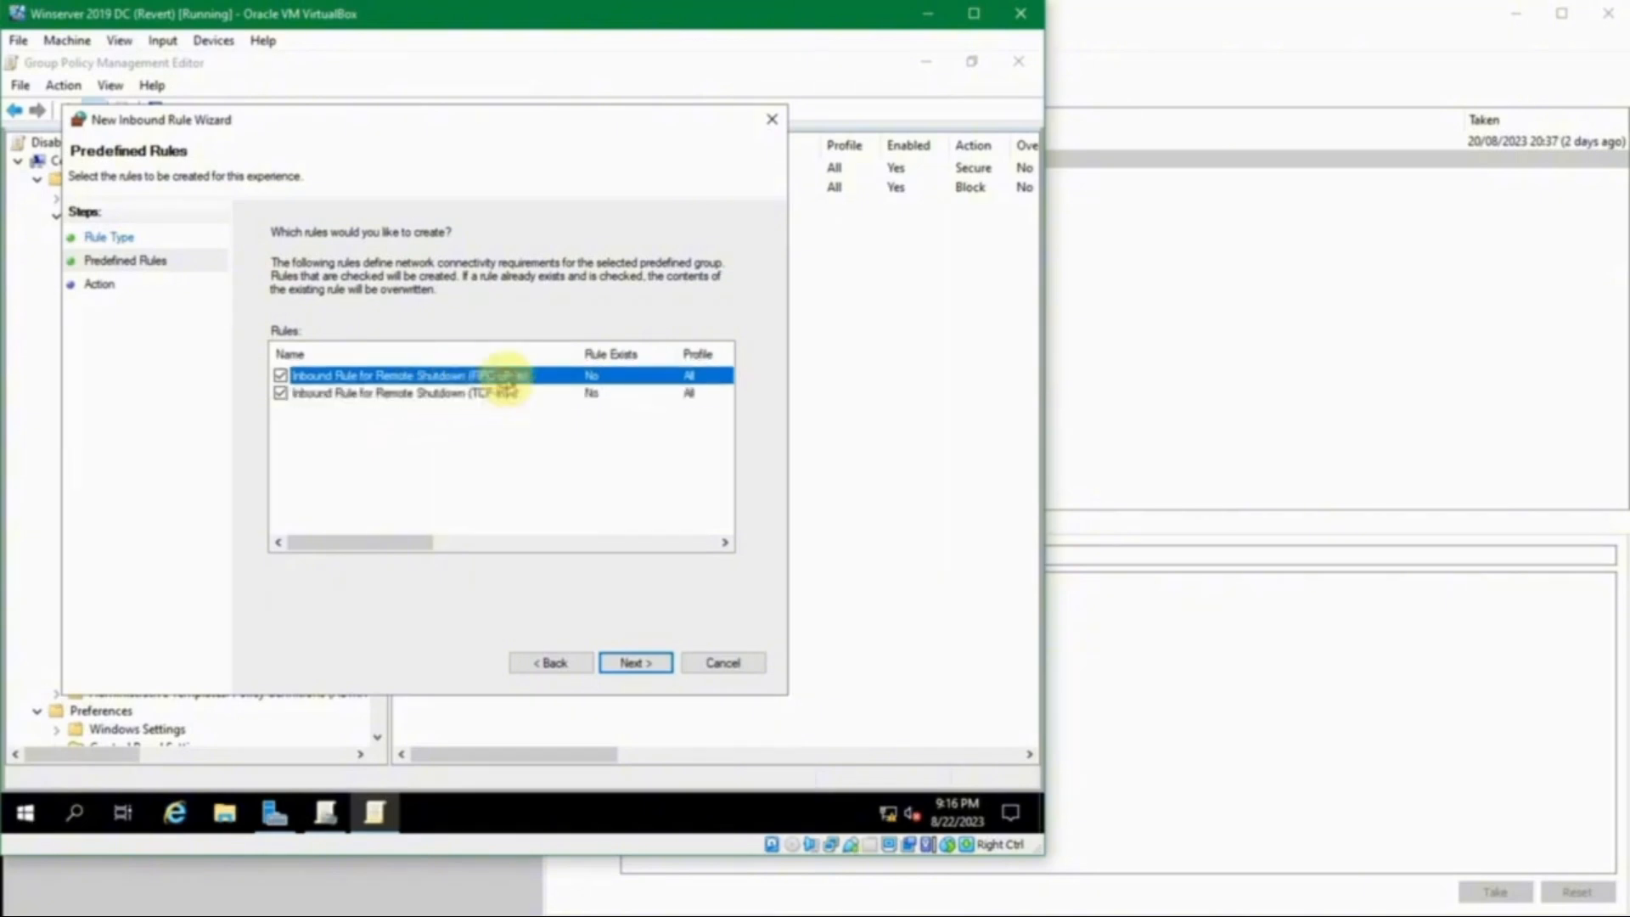
# Step: Keep both predefined Remote Shutdown rules (RPC-EP-In and TCP-In) included, set their action to Block the connection and finish creating them
pyautogui.moveTo(421, 540); pyautogui.dragTo(374, 531)
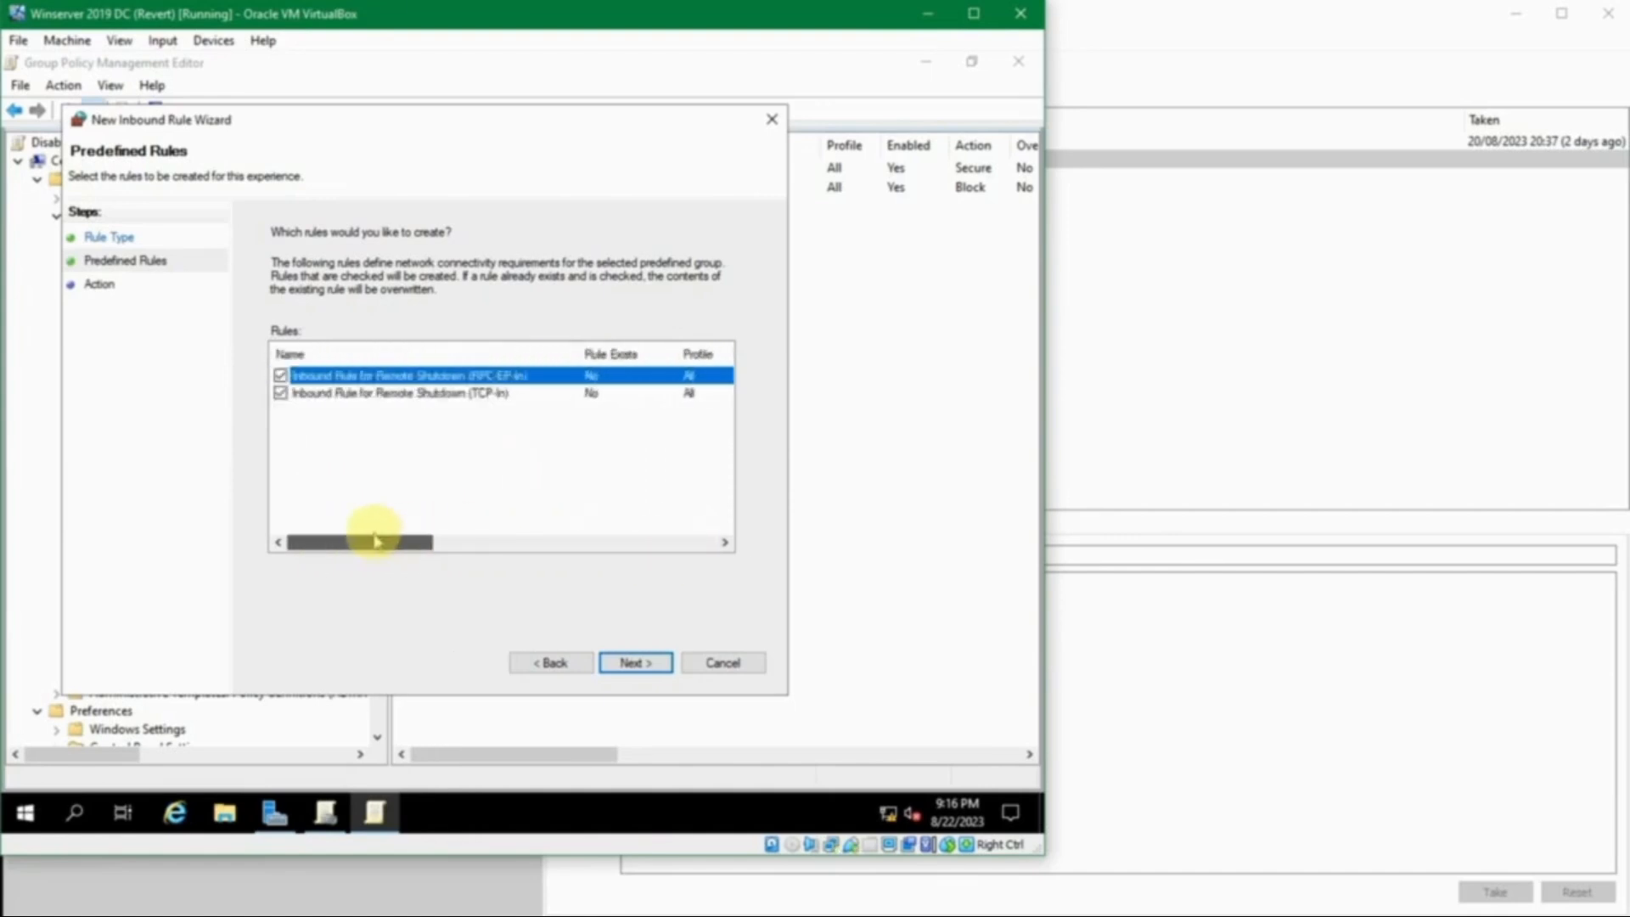
pyautogui.click(425, 395)
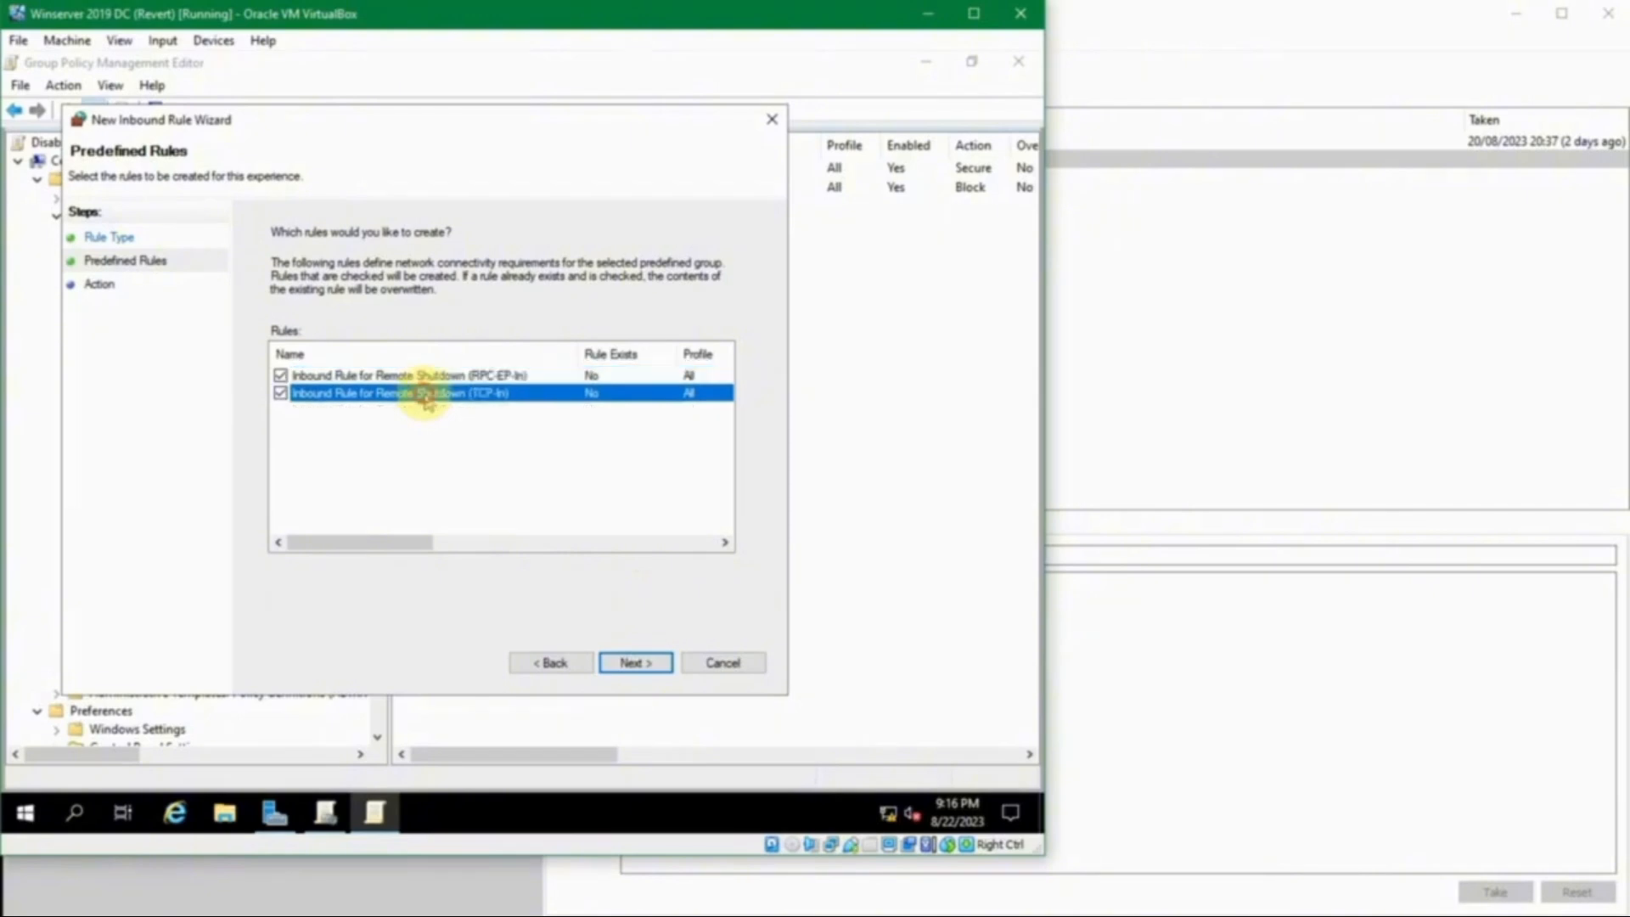
pyautogui.click(632, 663)
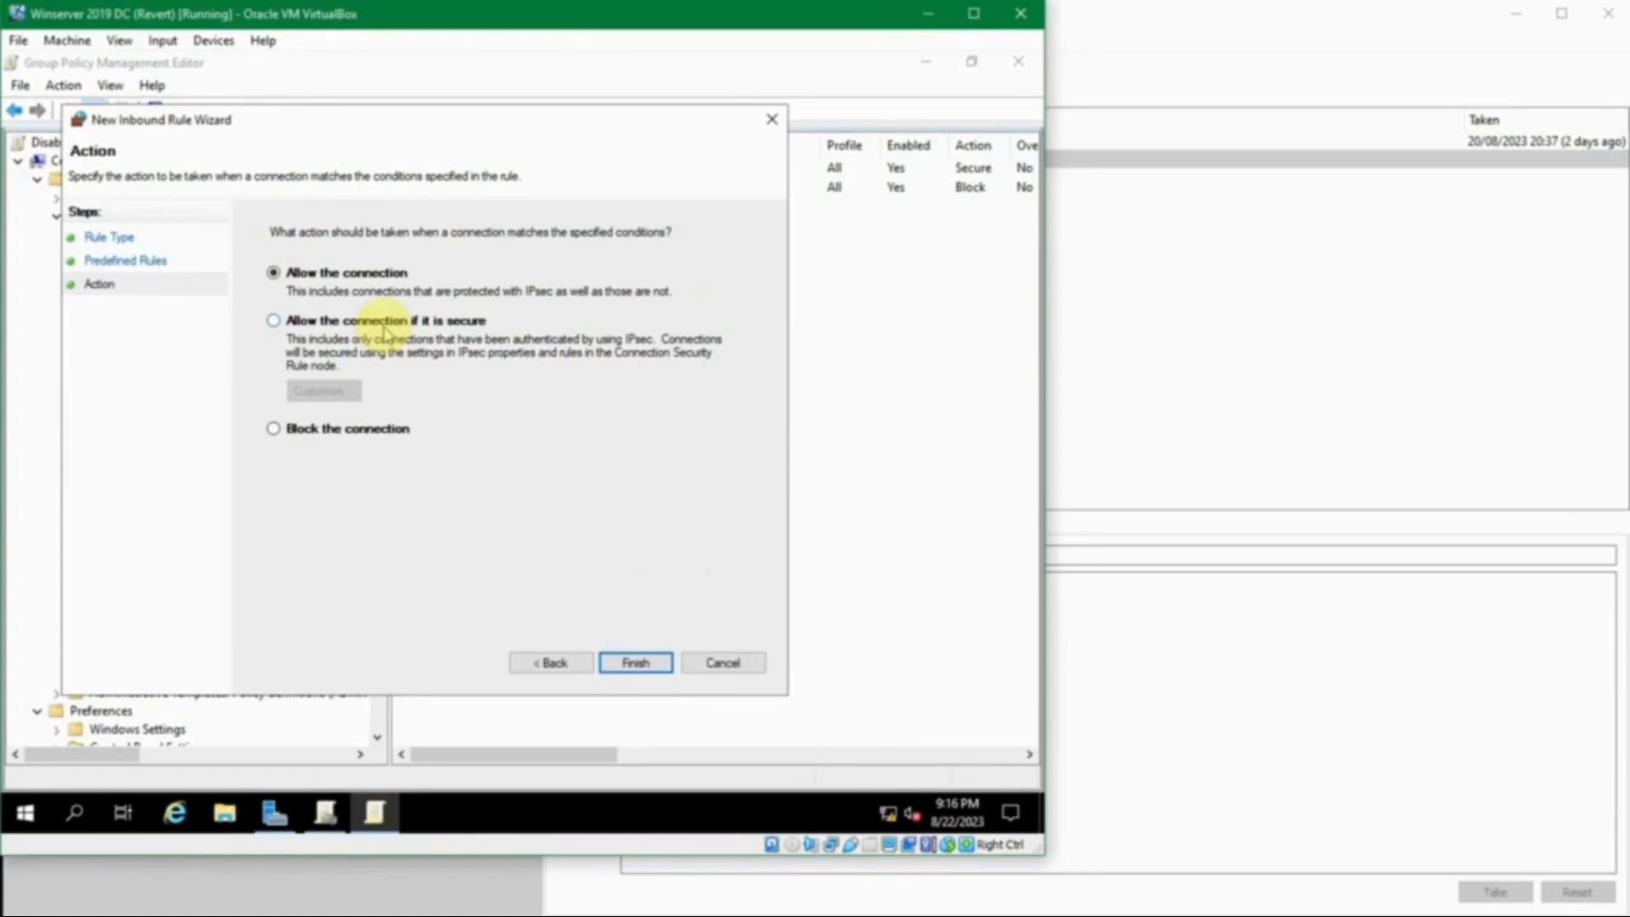
pyautogui.click(363, 437)
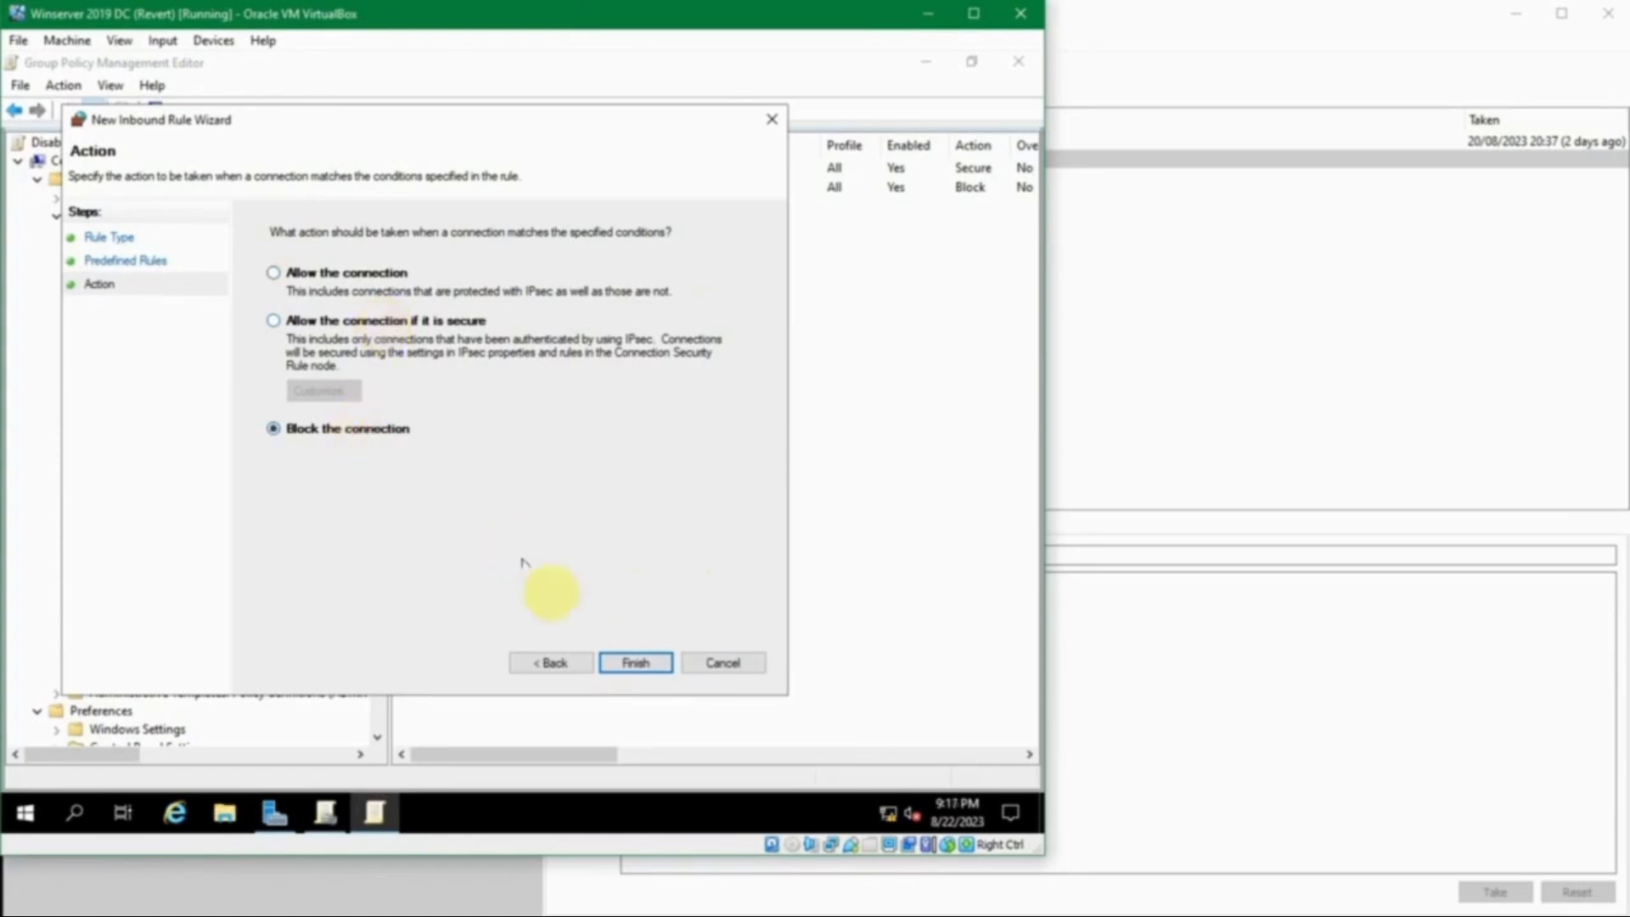
pyautogui.click(638, 664)
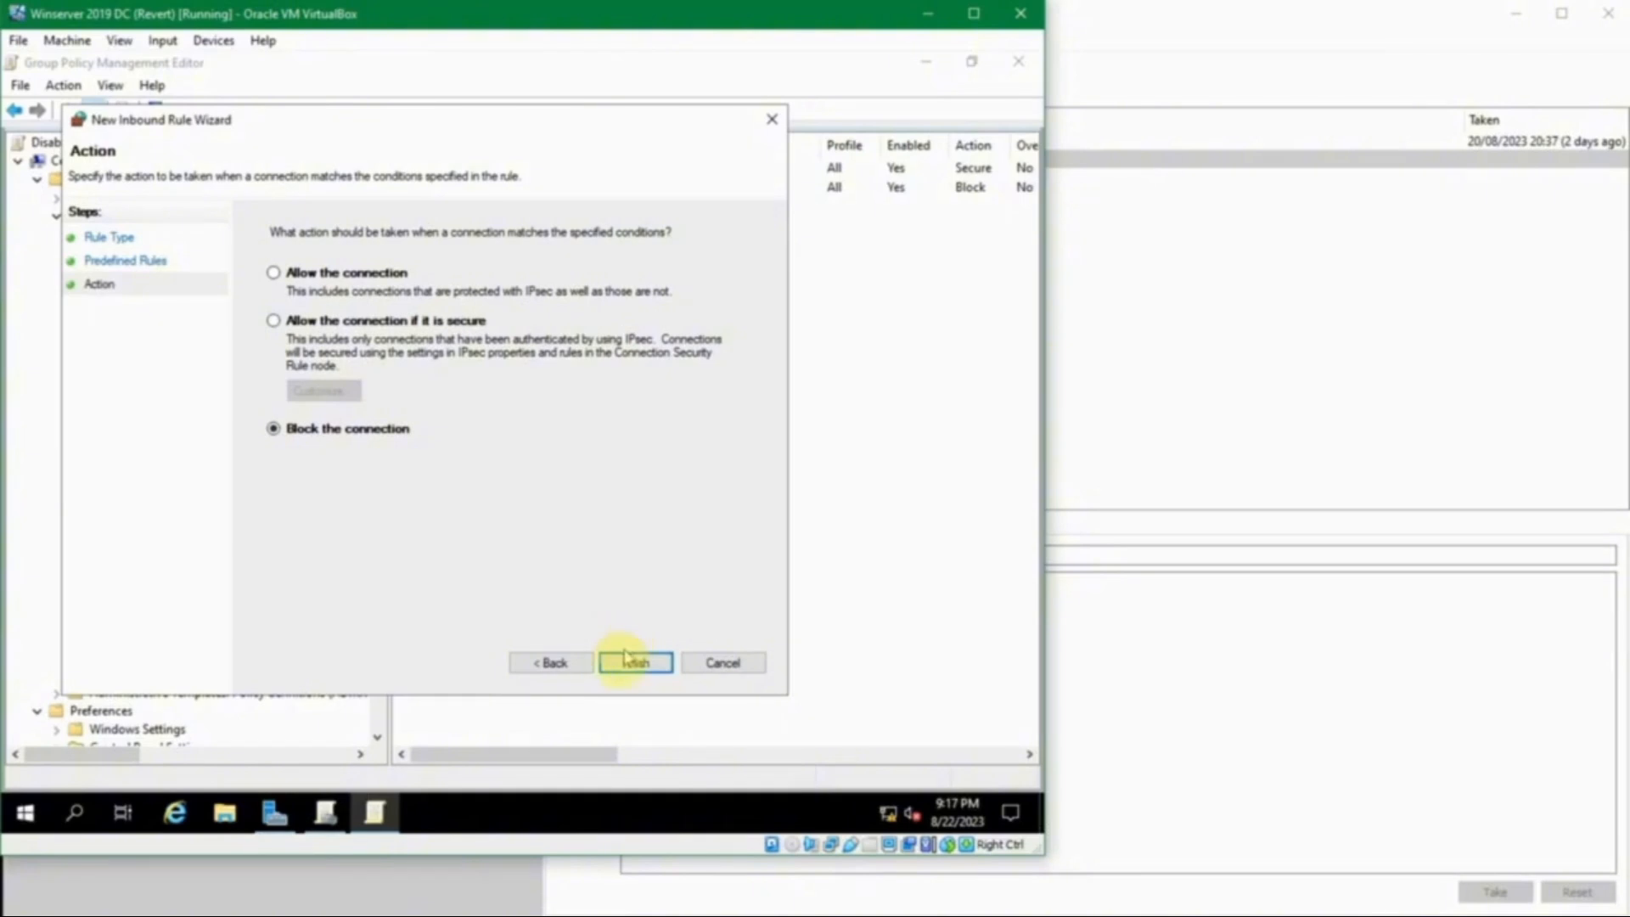
pyautogui.click(622, 662)
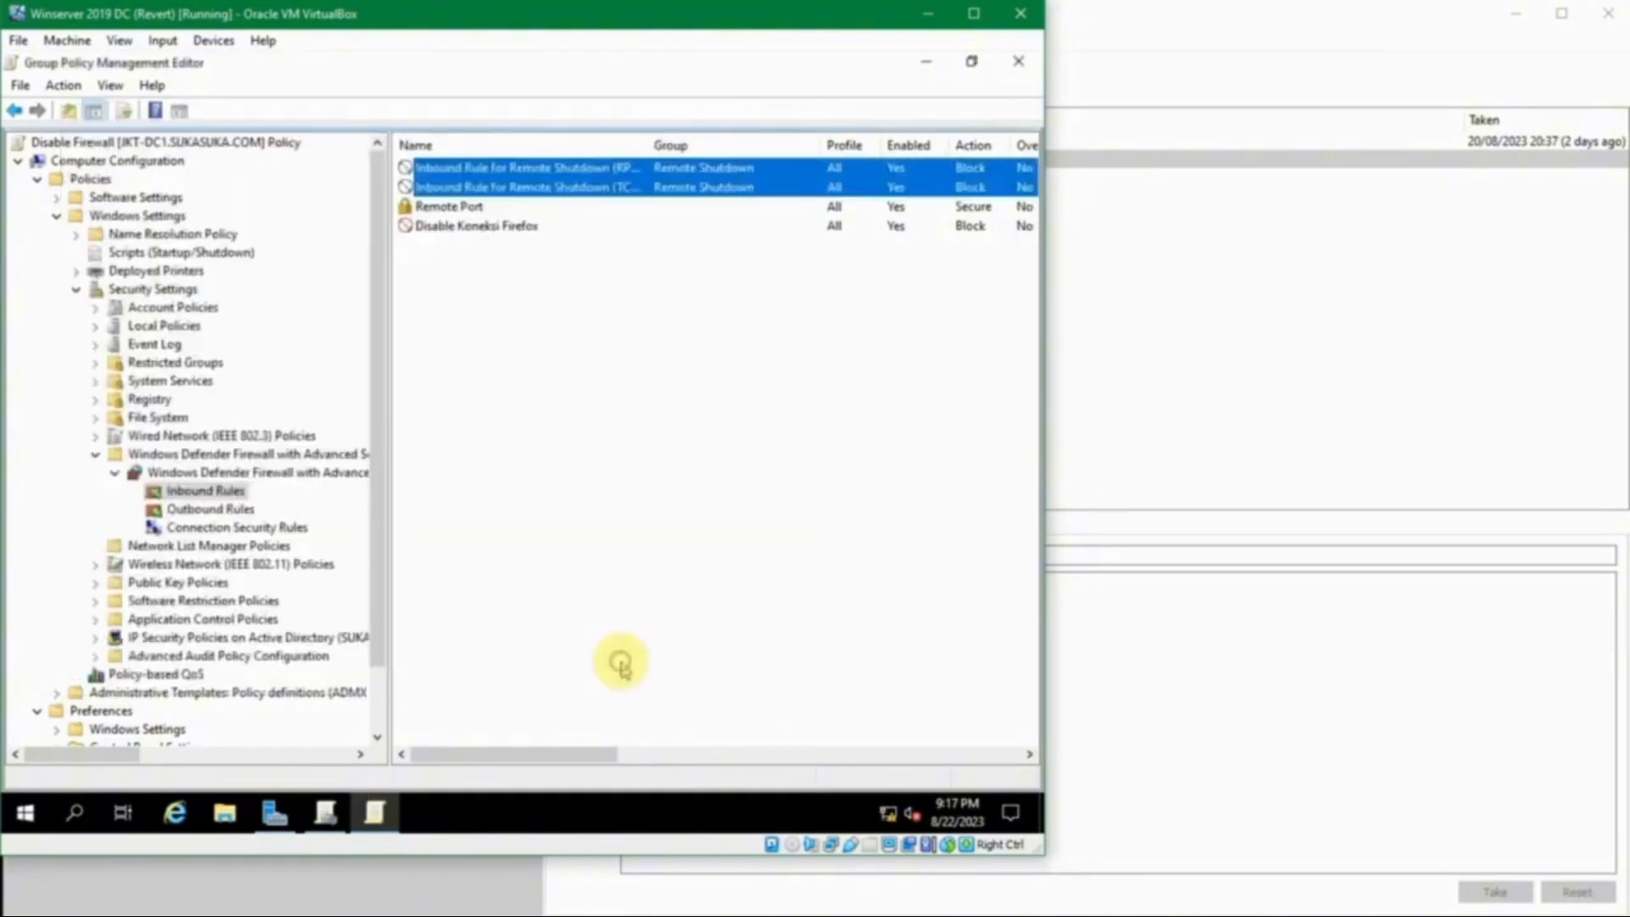
# Step: Review the Remote Shutdown and Remote Port entries in the GPO's Inbound Rules, reloading the list
pyautogui.click(618, 444)
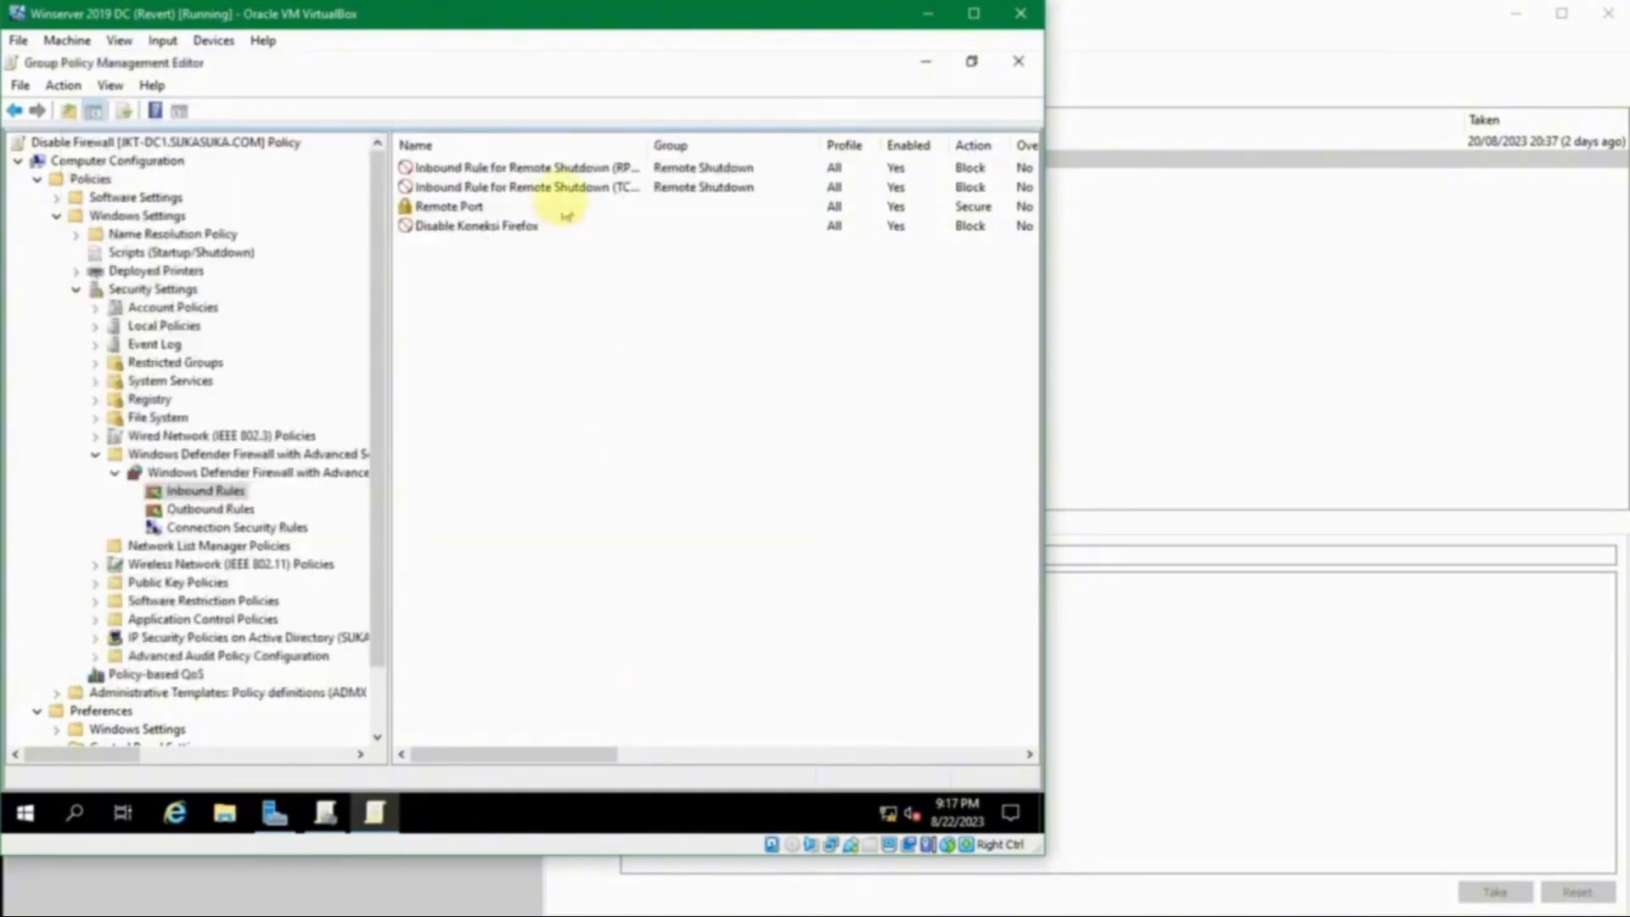
pyautogui.click(559, 187)
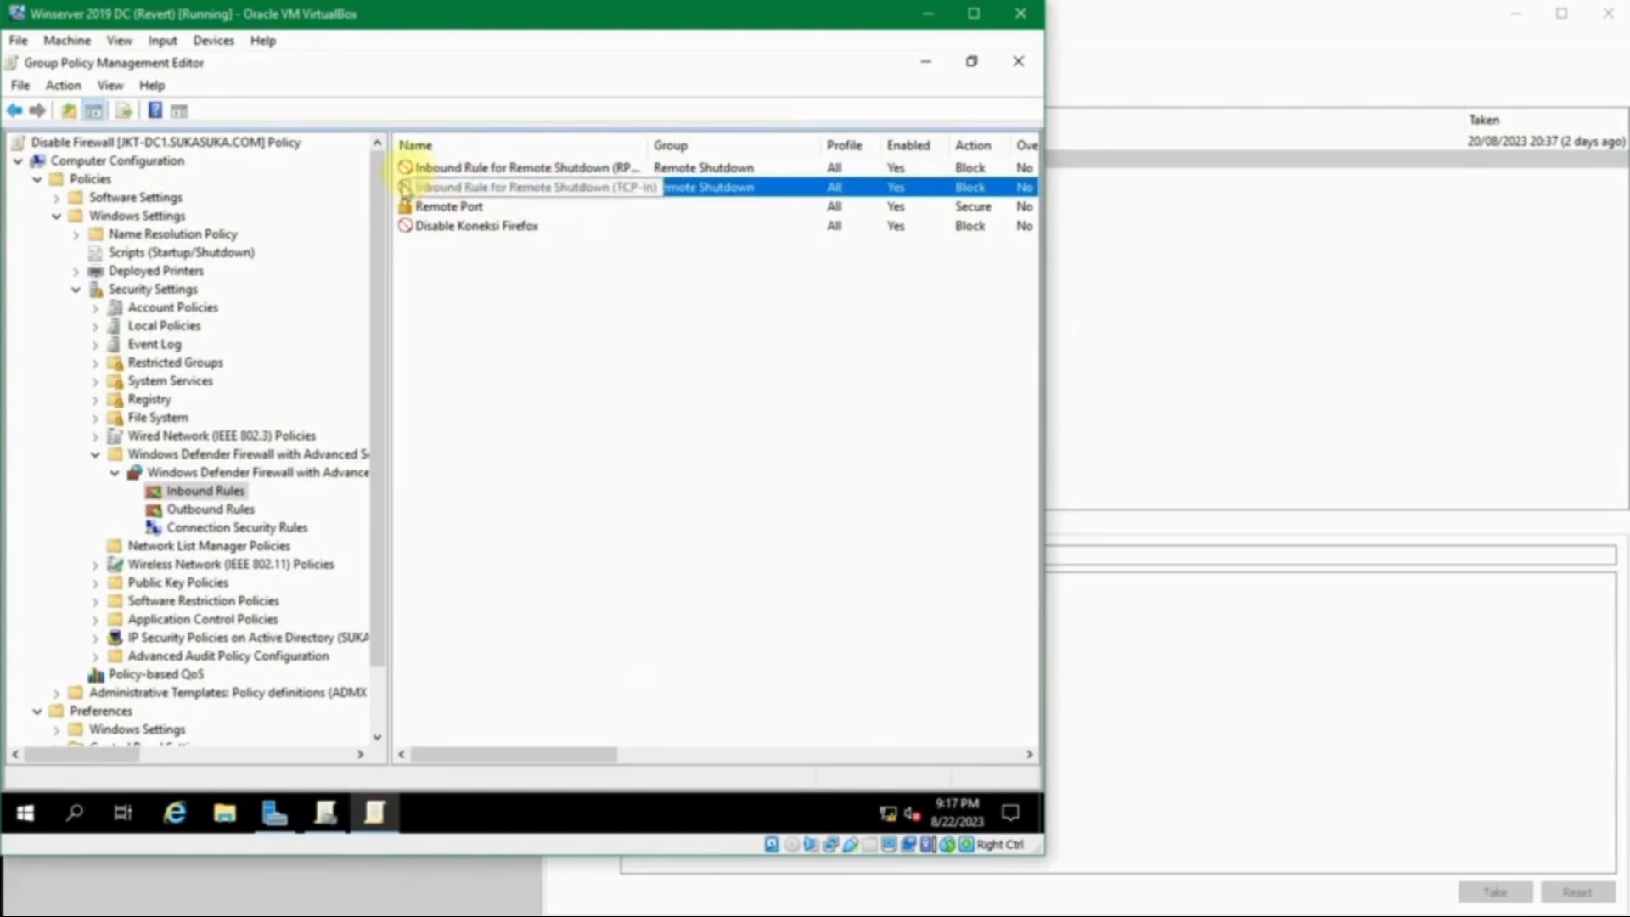
pyautogui.click(407, 168)
pyautogui.click(448, 186)
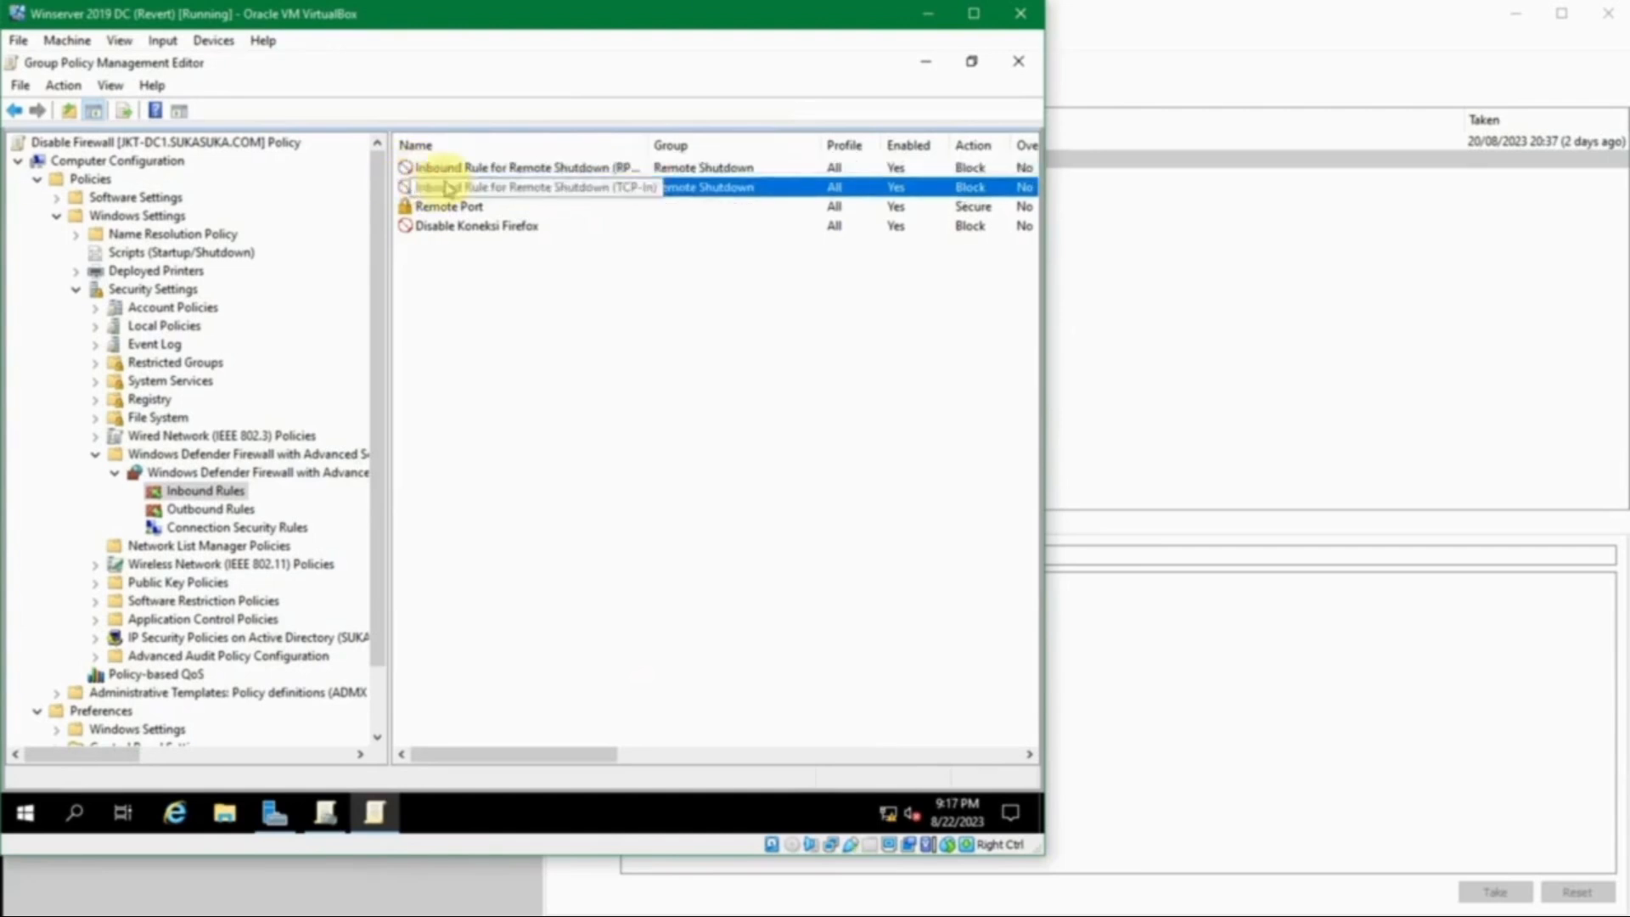
pyautogui.click(435, 208)
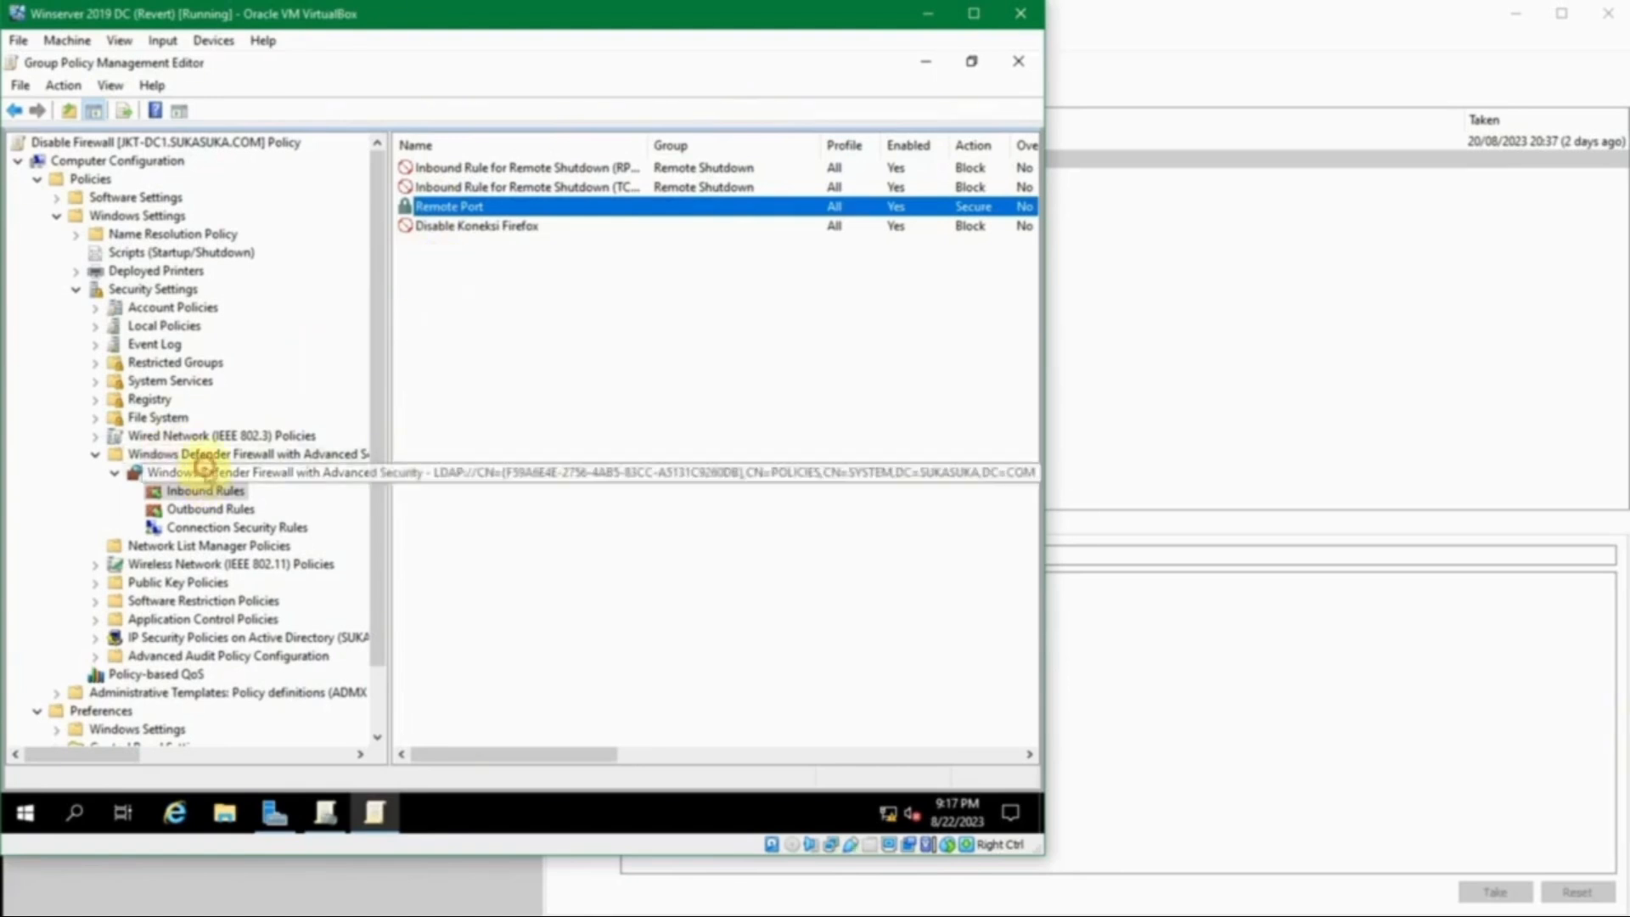
pyautogui.click(207, 472)
pyautogui.click(204, 491)
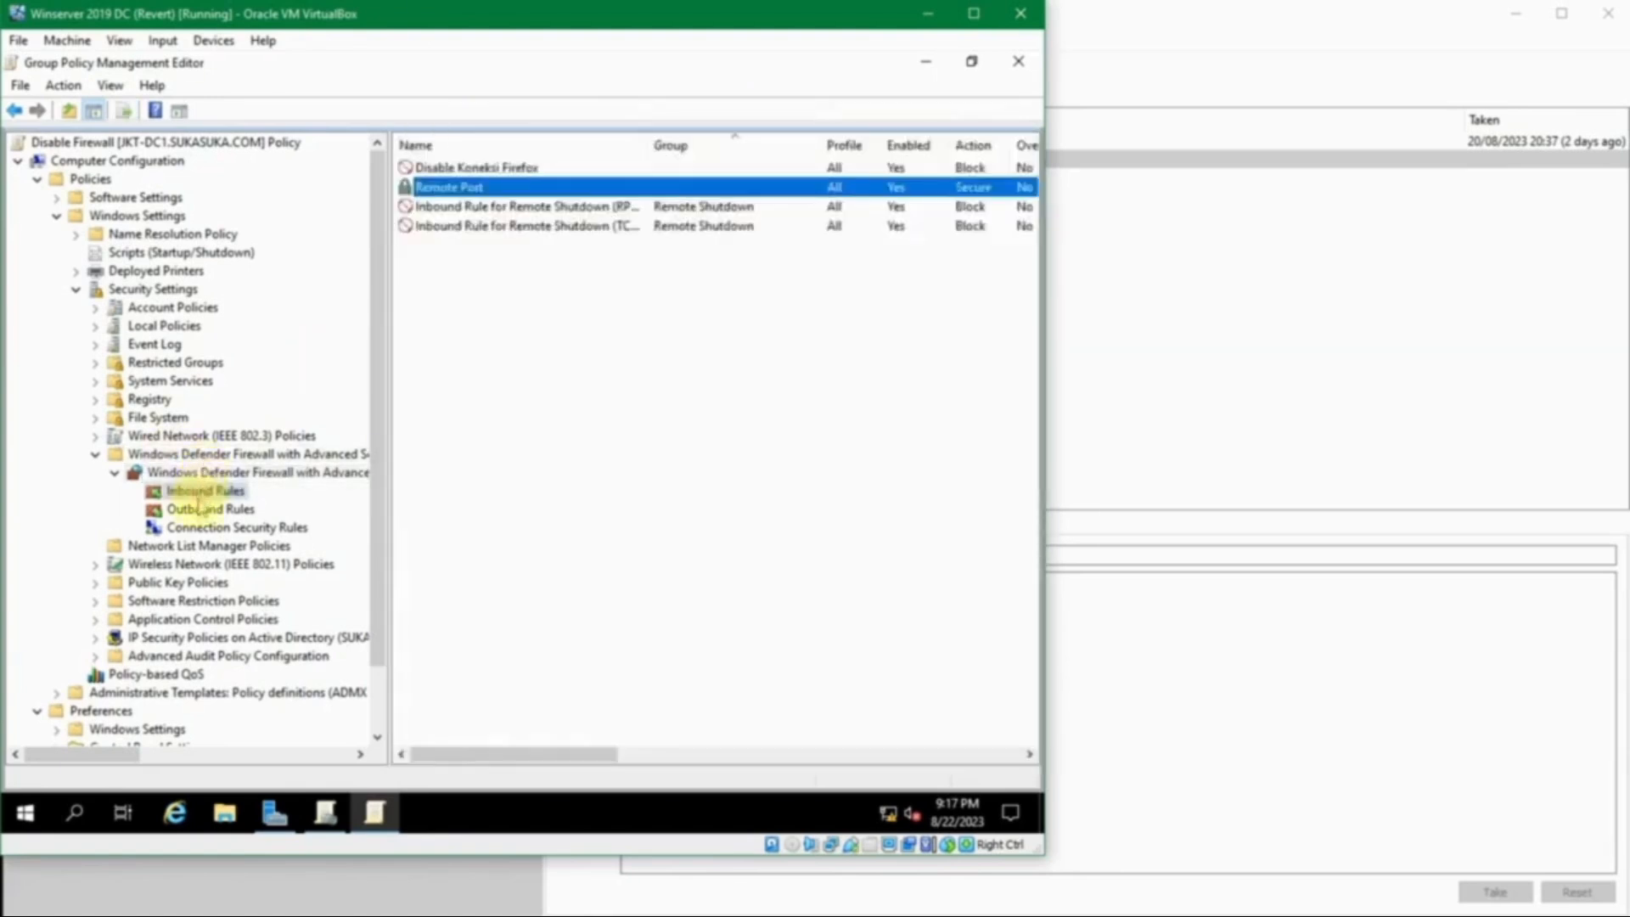
pyautogui.click(197, 510)
pyautogui.click(200, 492)
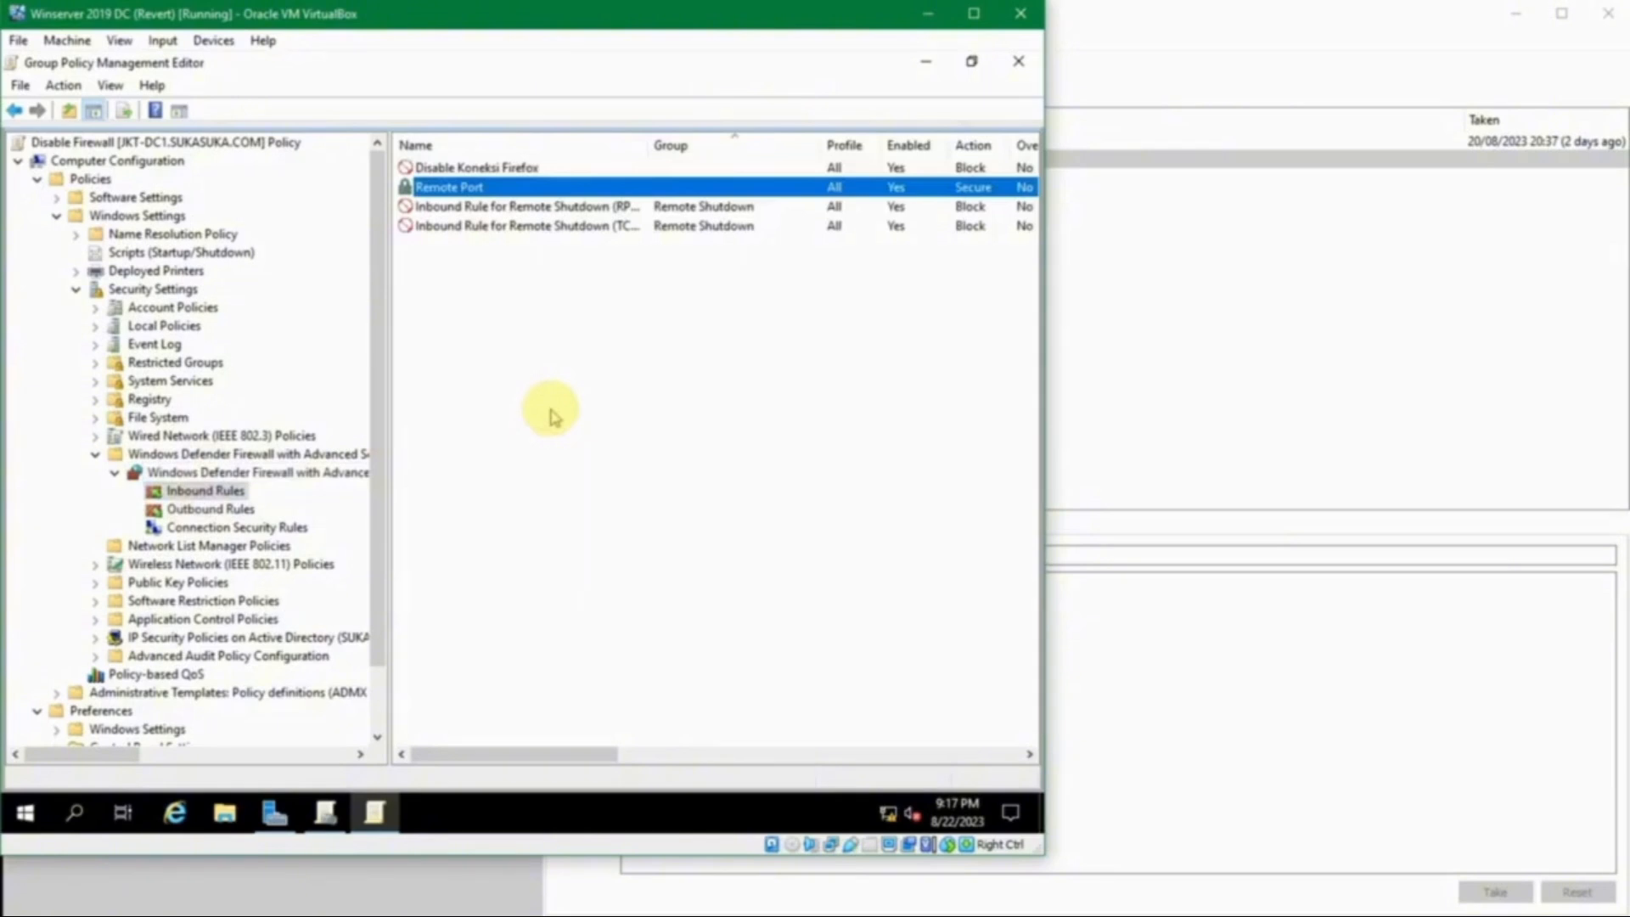
# Step: Open the advanced settings of the local Windows Defender Firewall and display its Inbound Rules in a maximized window
pyautogui.press('super')
pyautogui.press('super')
pyautogui.press('super')
pyautogui.write('windows de')
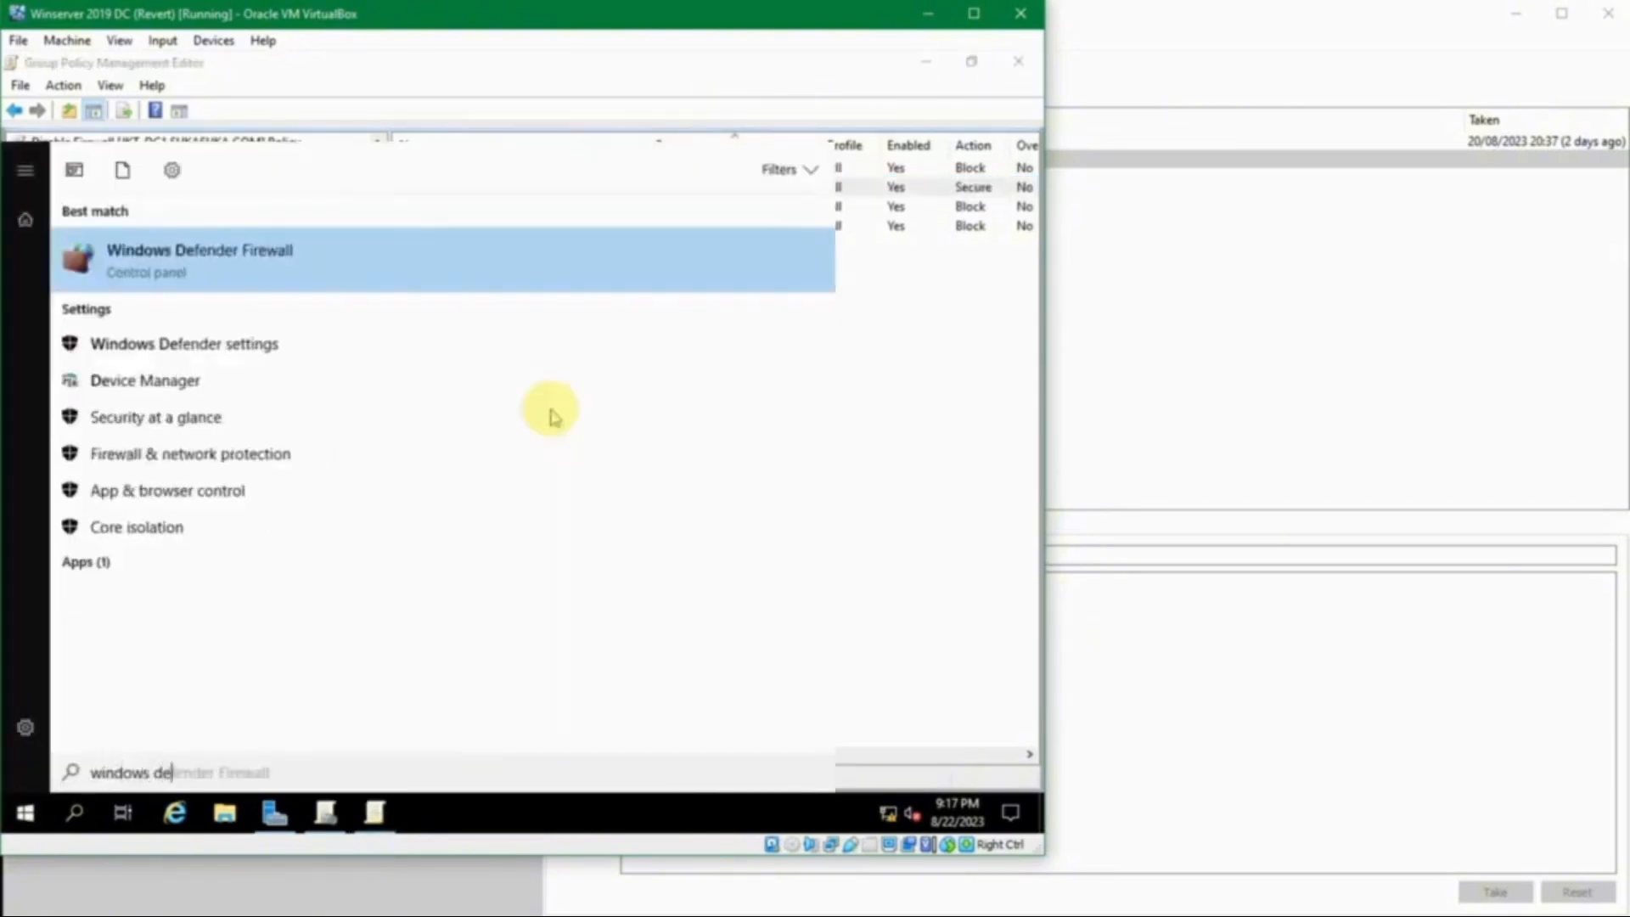
pyautogui.press('Return')
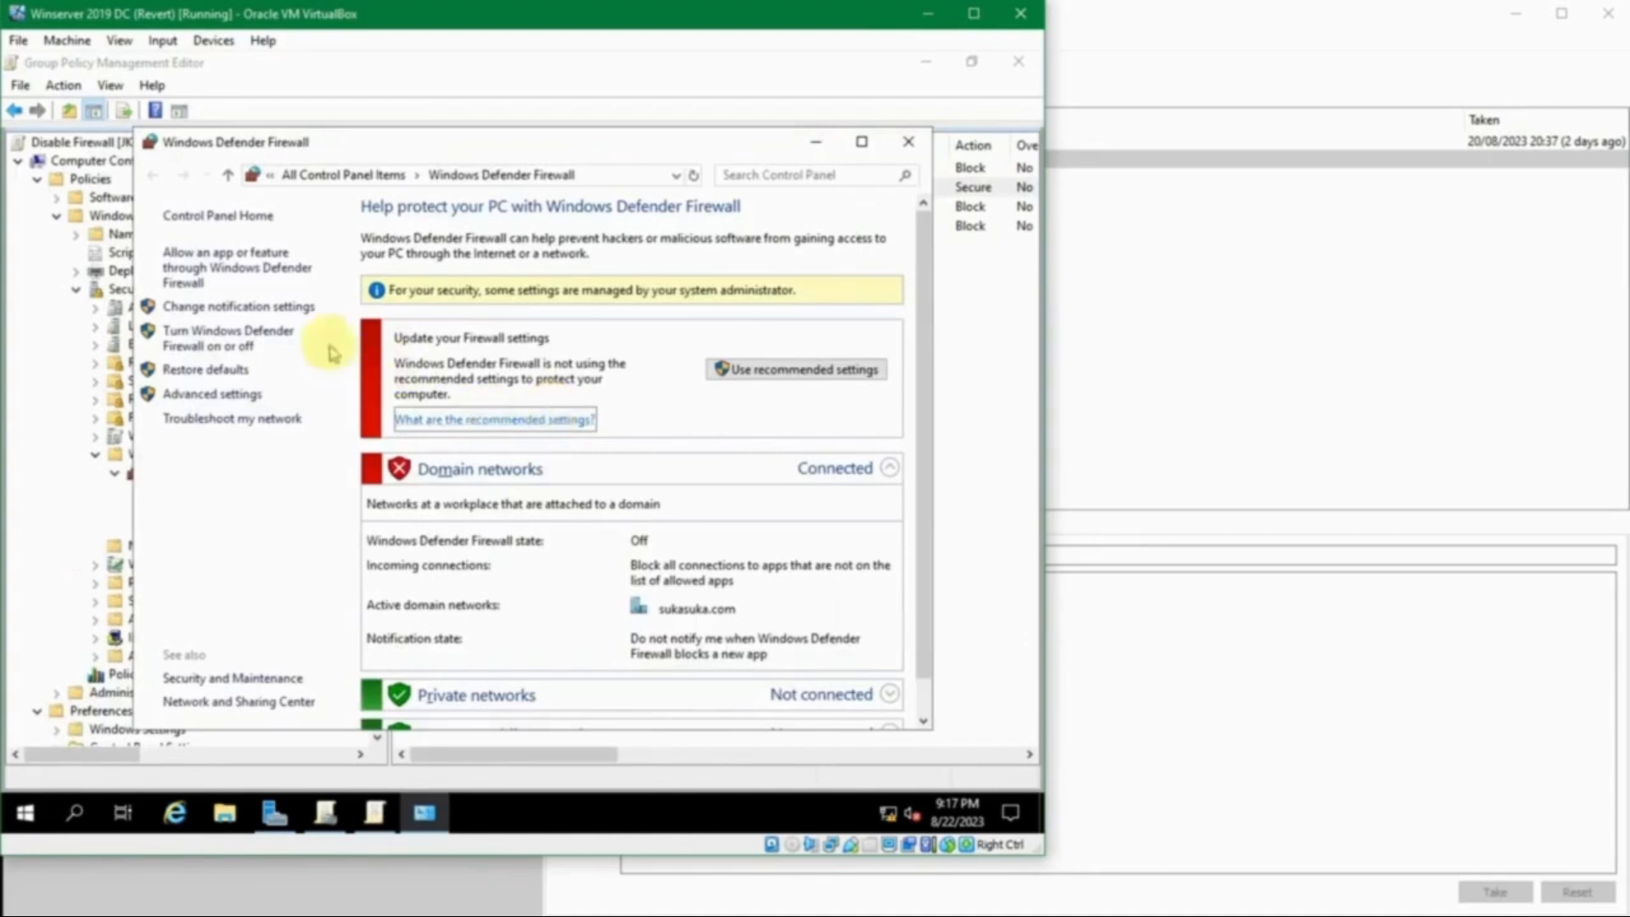
pyautogui.click(222, 394)
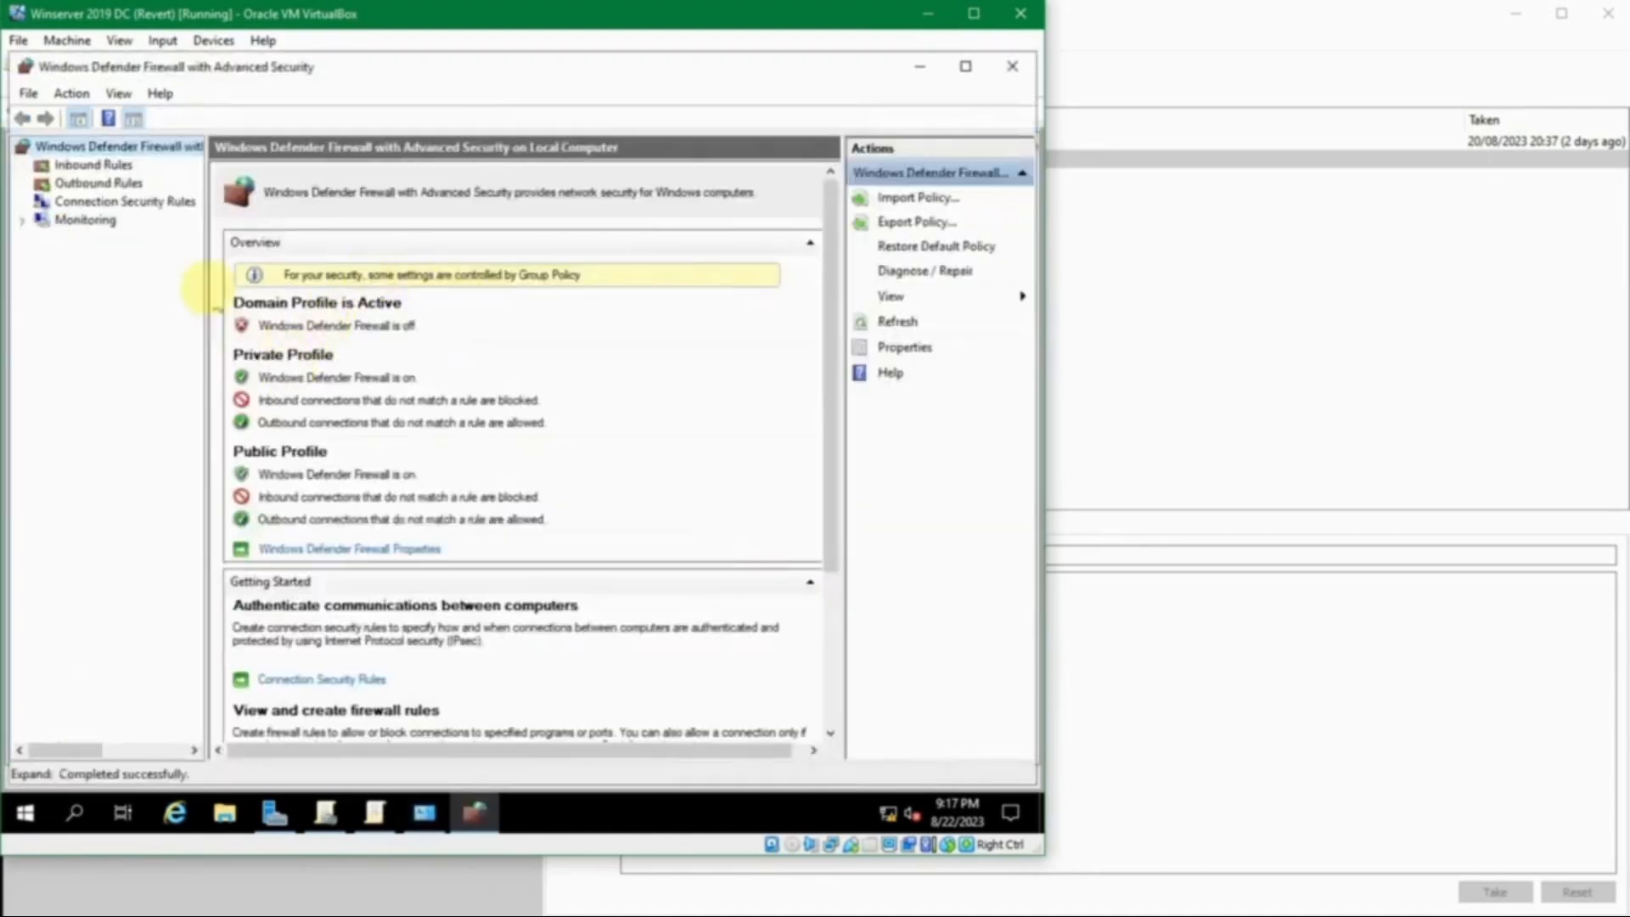
pyautogui.click(93, 164)
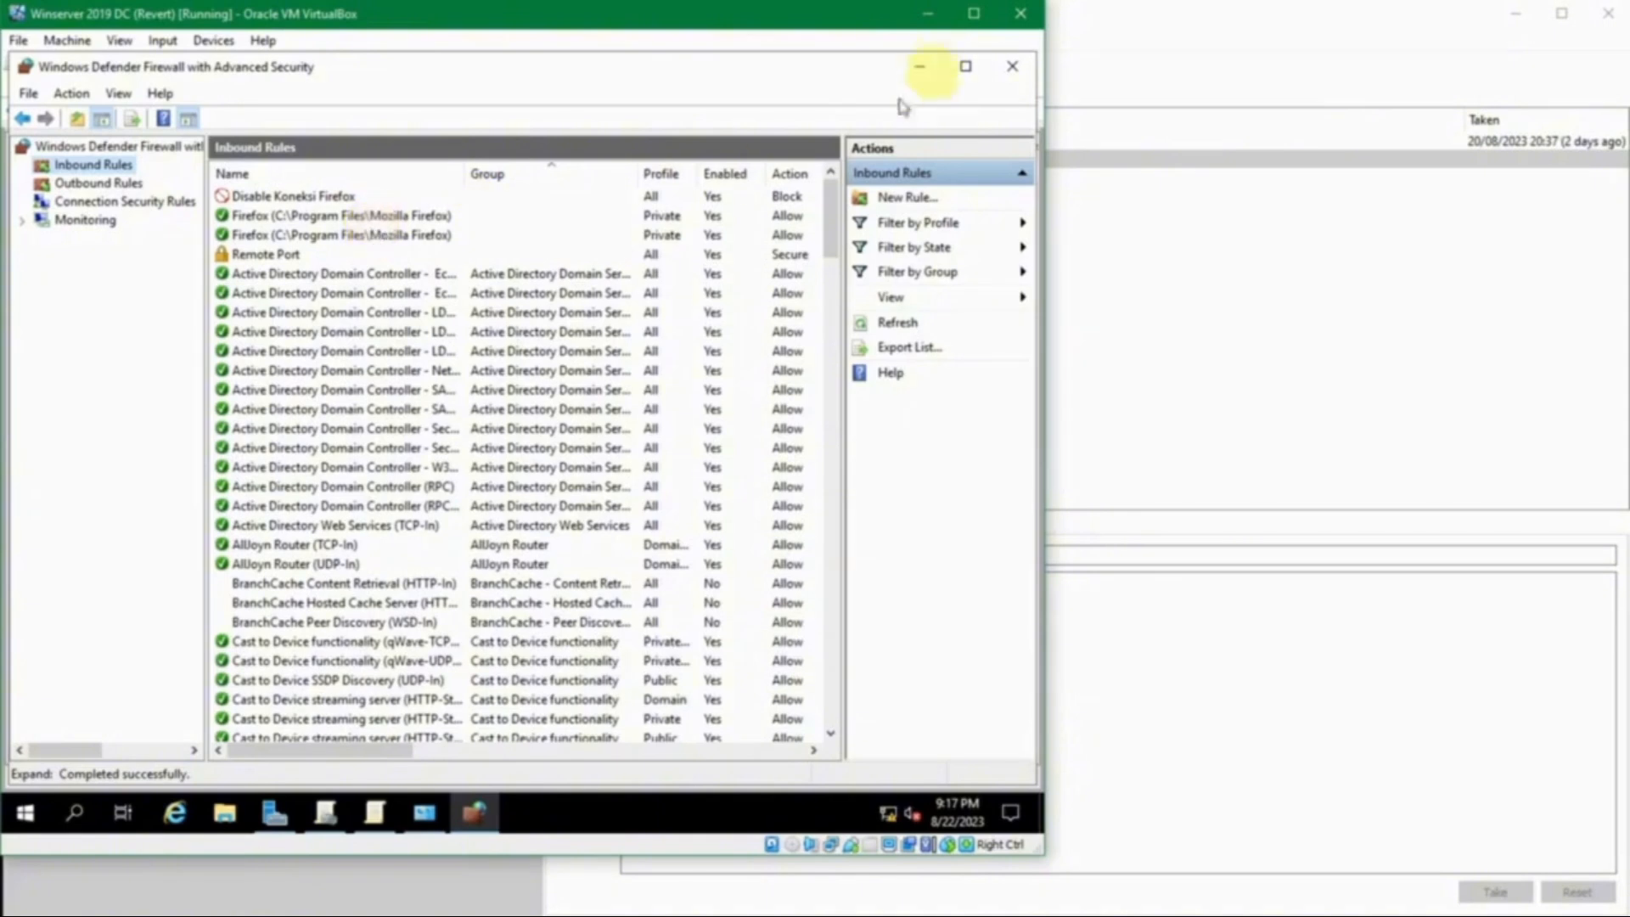
pyautogui.click(965, 66)
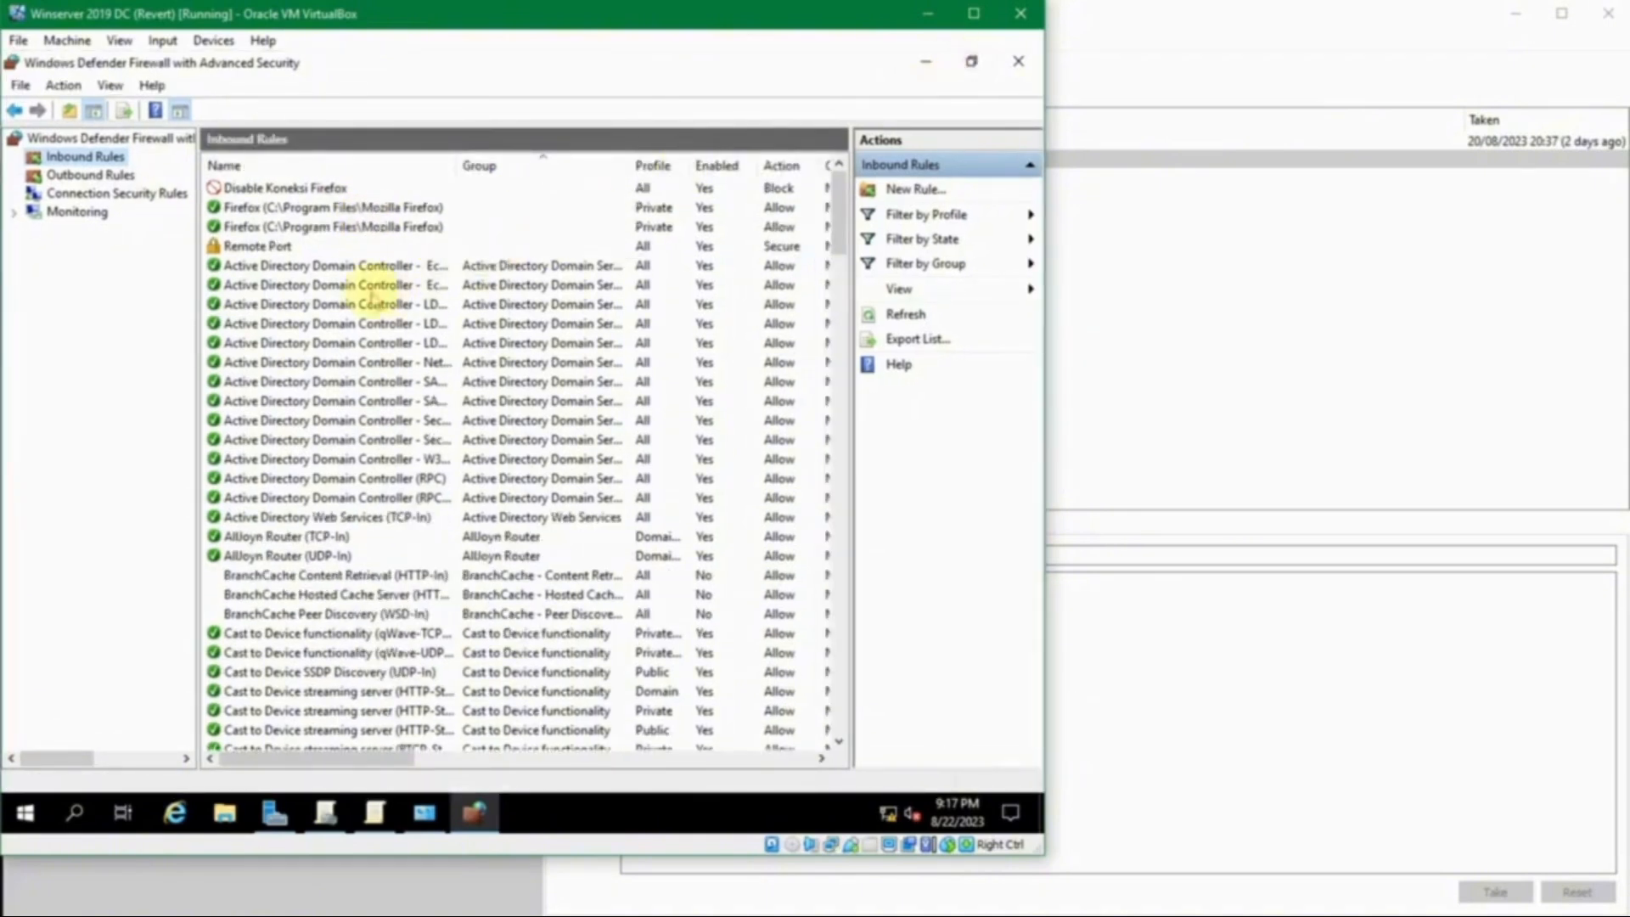
# Step: Examine the local inbound rules, checking the Disable Koneksi Firefox, Remote Port and Firefox entries
pyautogui.click(378, 287)
pyautogui.scroll(-7, 378, 293)
pyautogui.scroll(7, 378, 297)
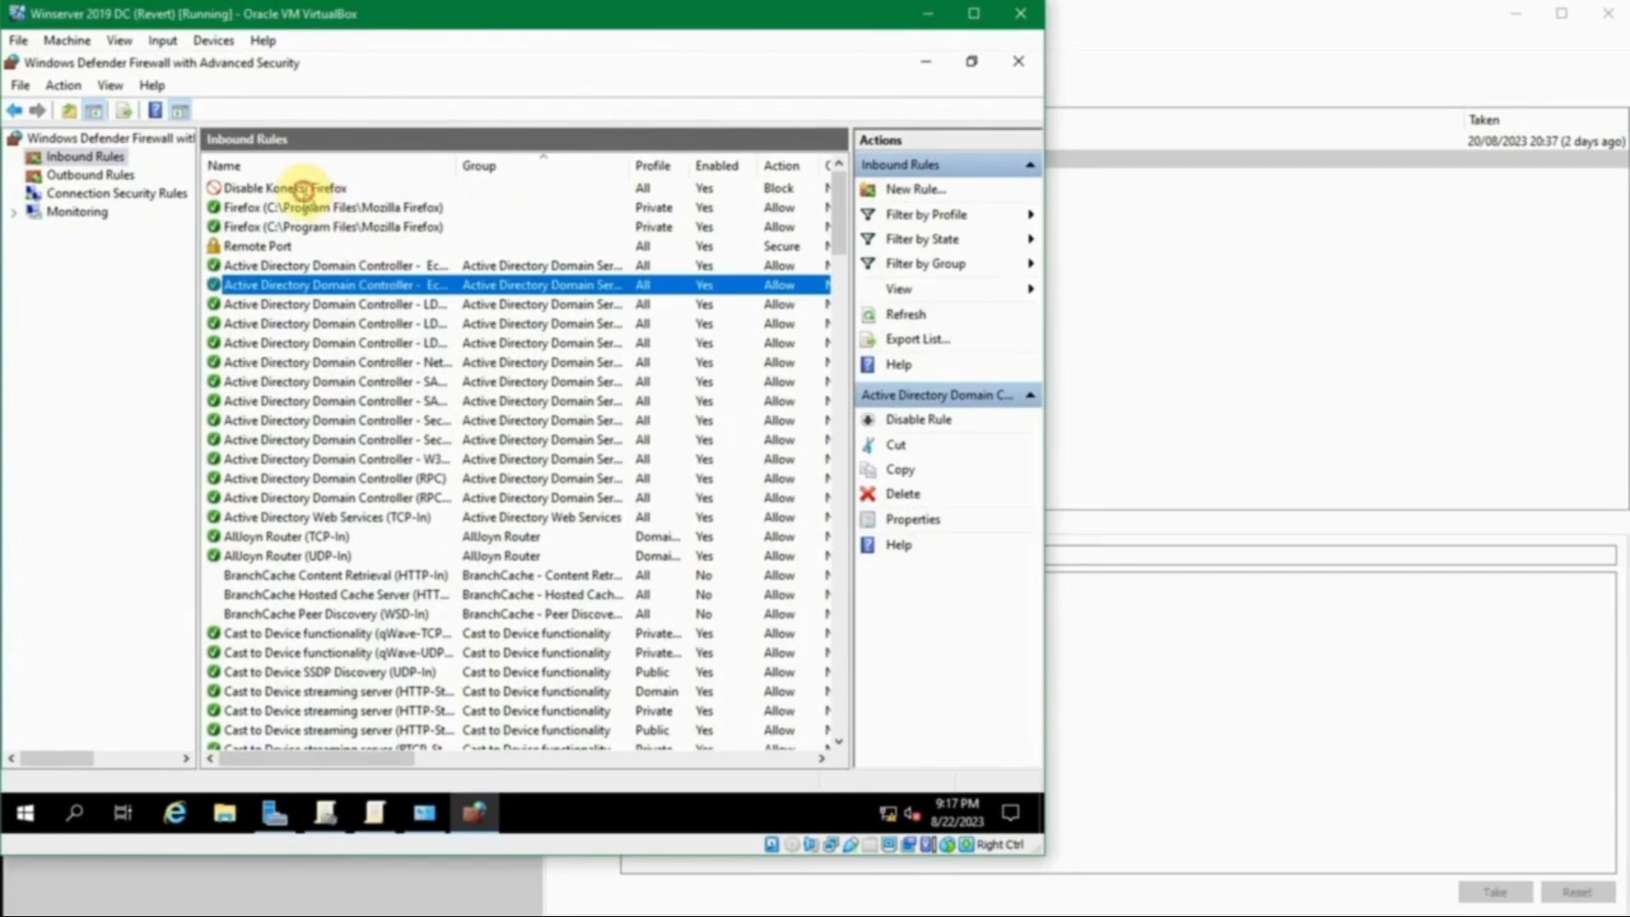
pyautogui.click(301, 187)
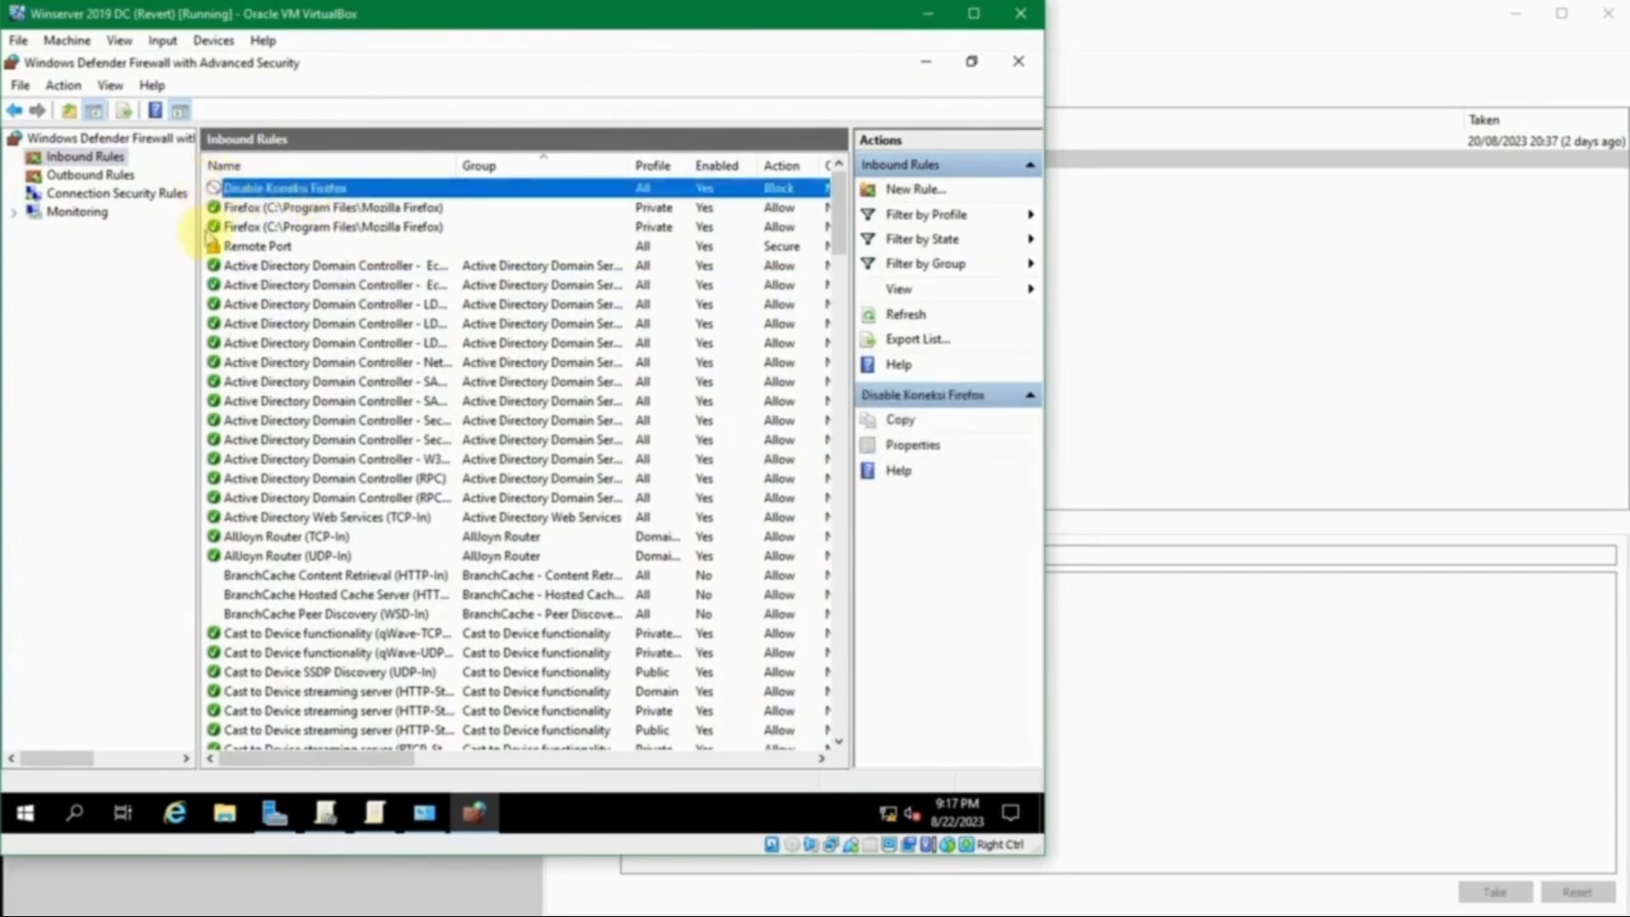
pyautogui.click(238, 248)
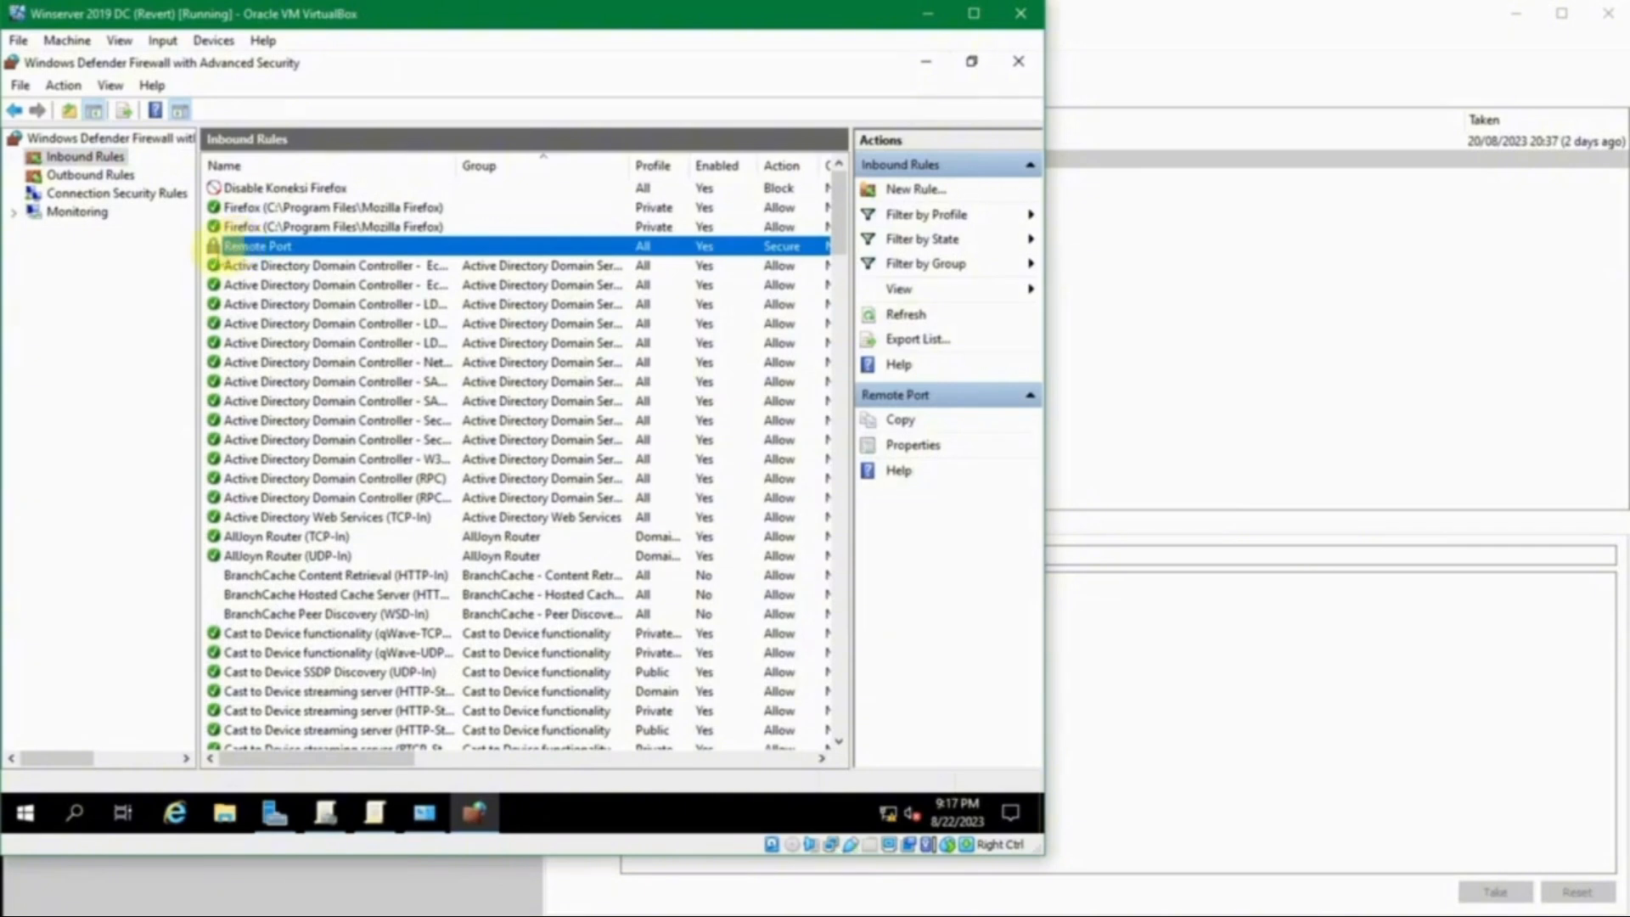
pyautogui.click(240, 229)
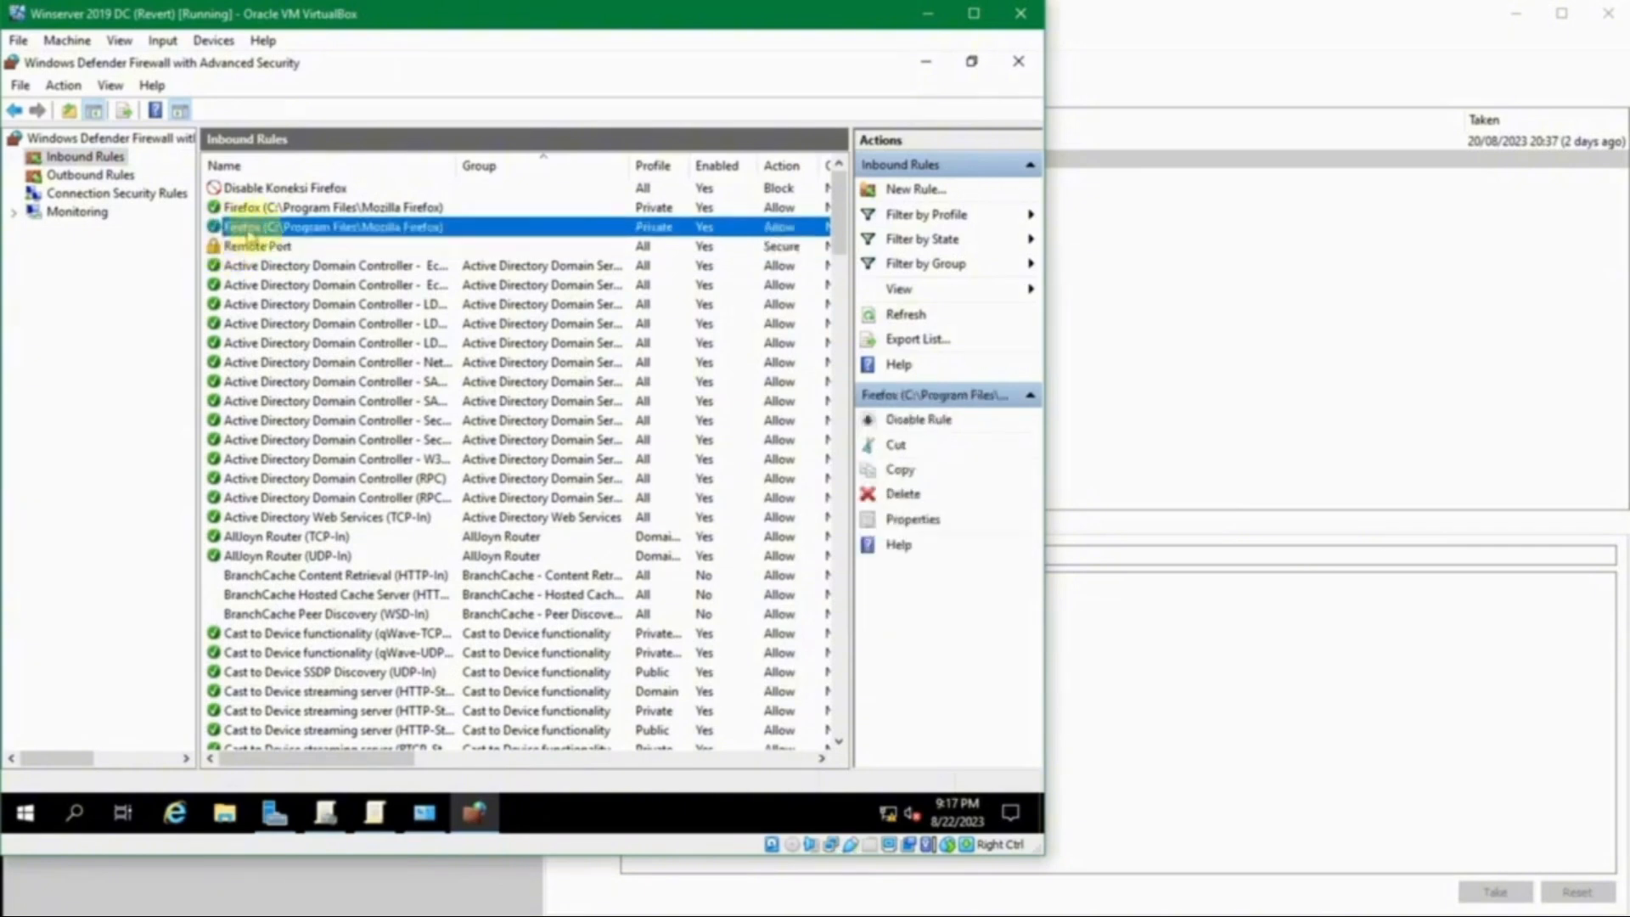
# Step: Close both local Windows Defender Firewall windows and return to the Group Policy Management Editor
pyautogui.click(1019, 62)
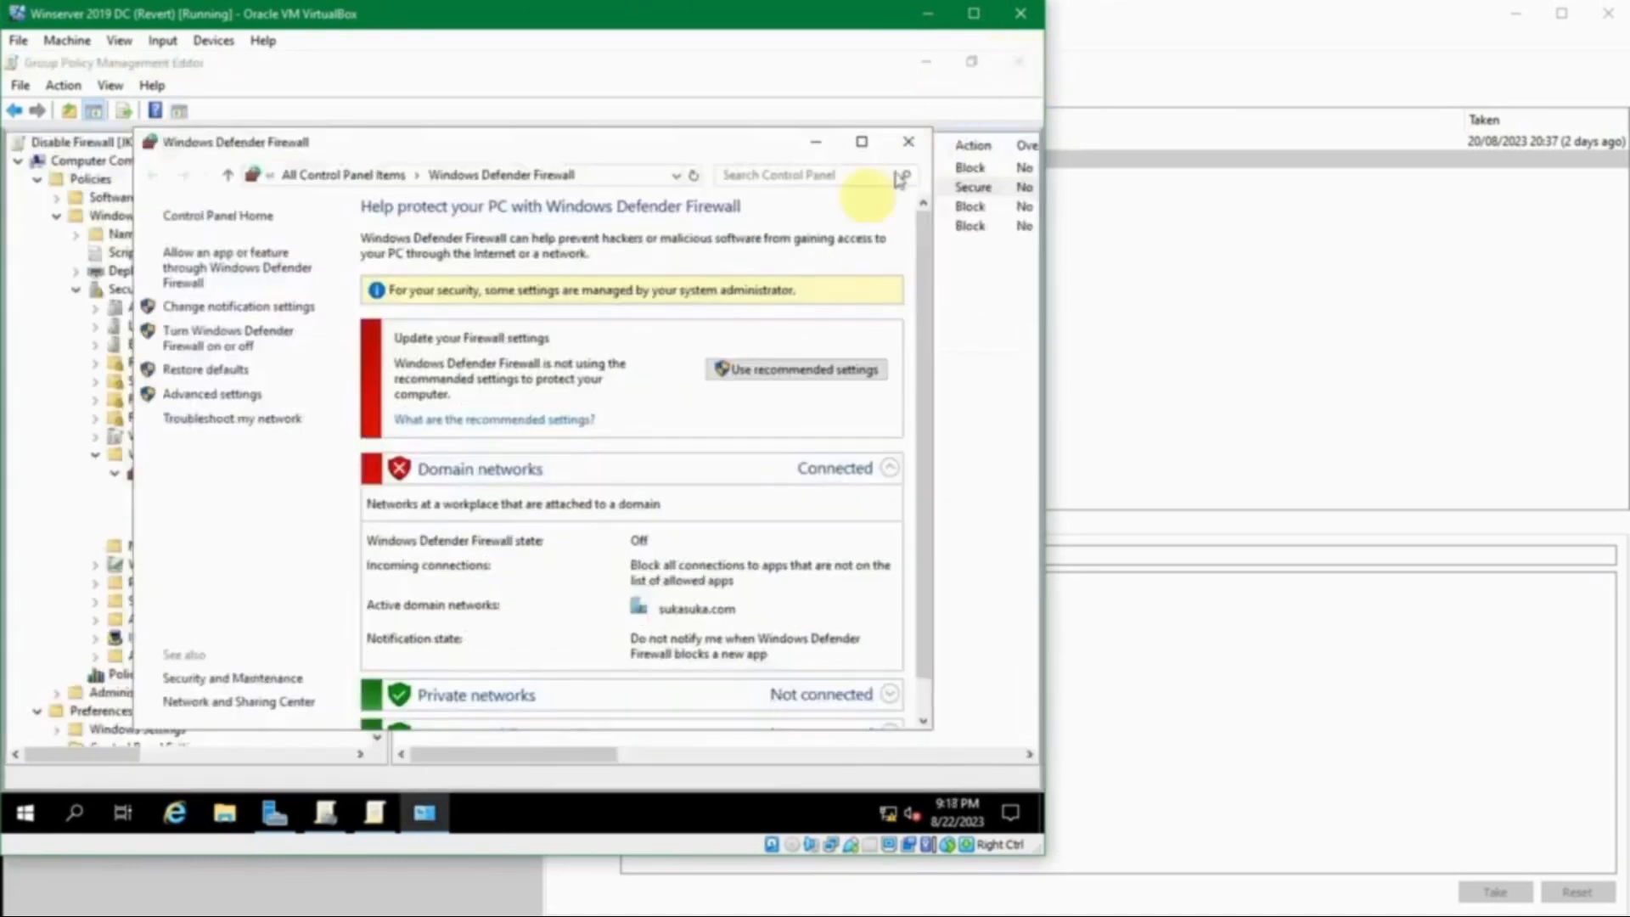
pyautogui.click(908, 142)
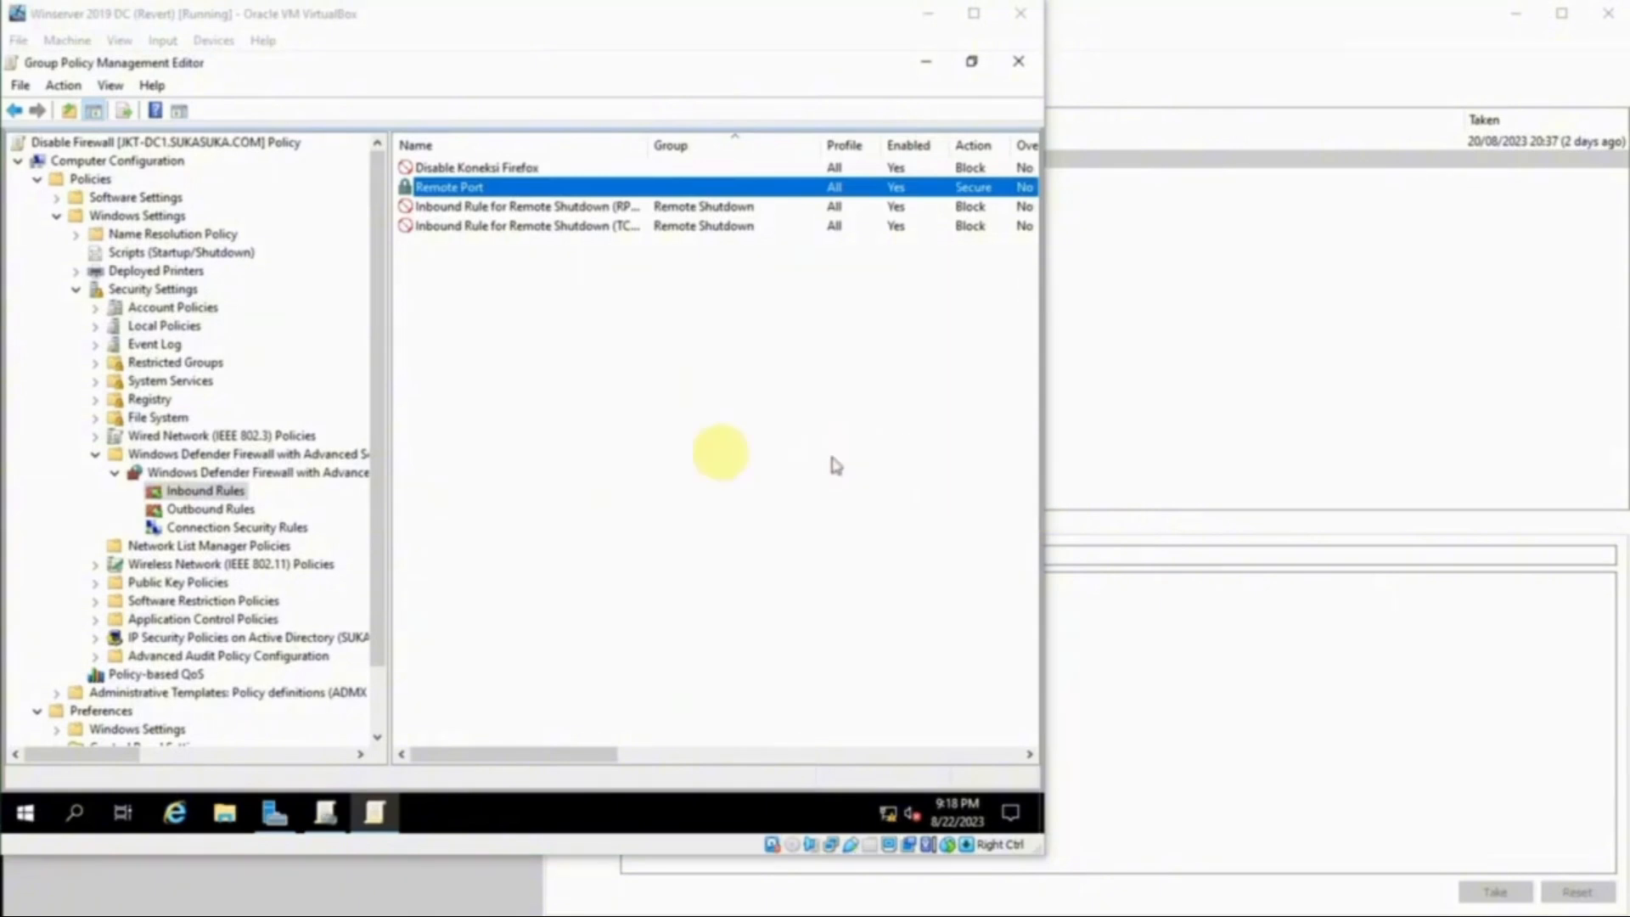
pyautogui.click(719, 457)
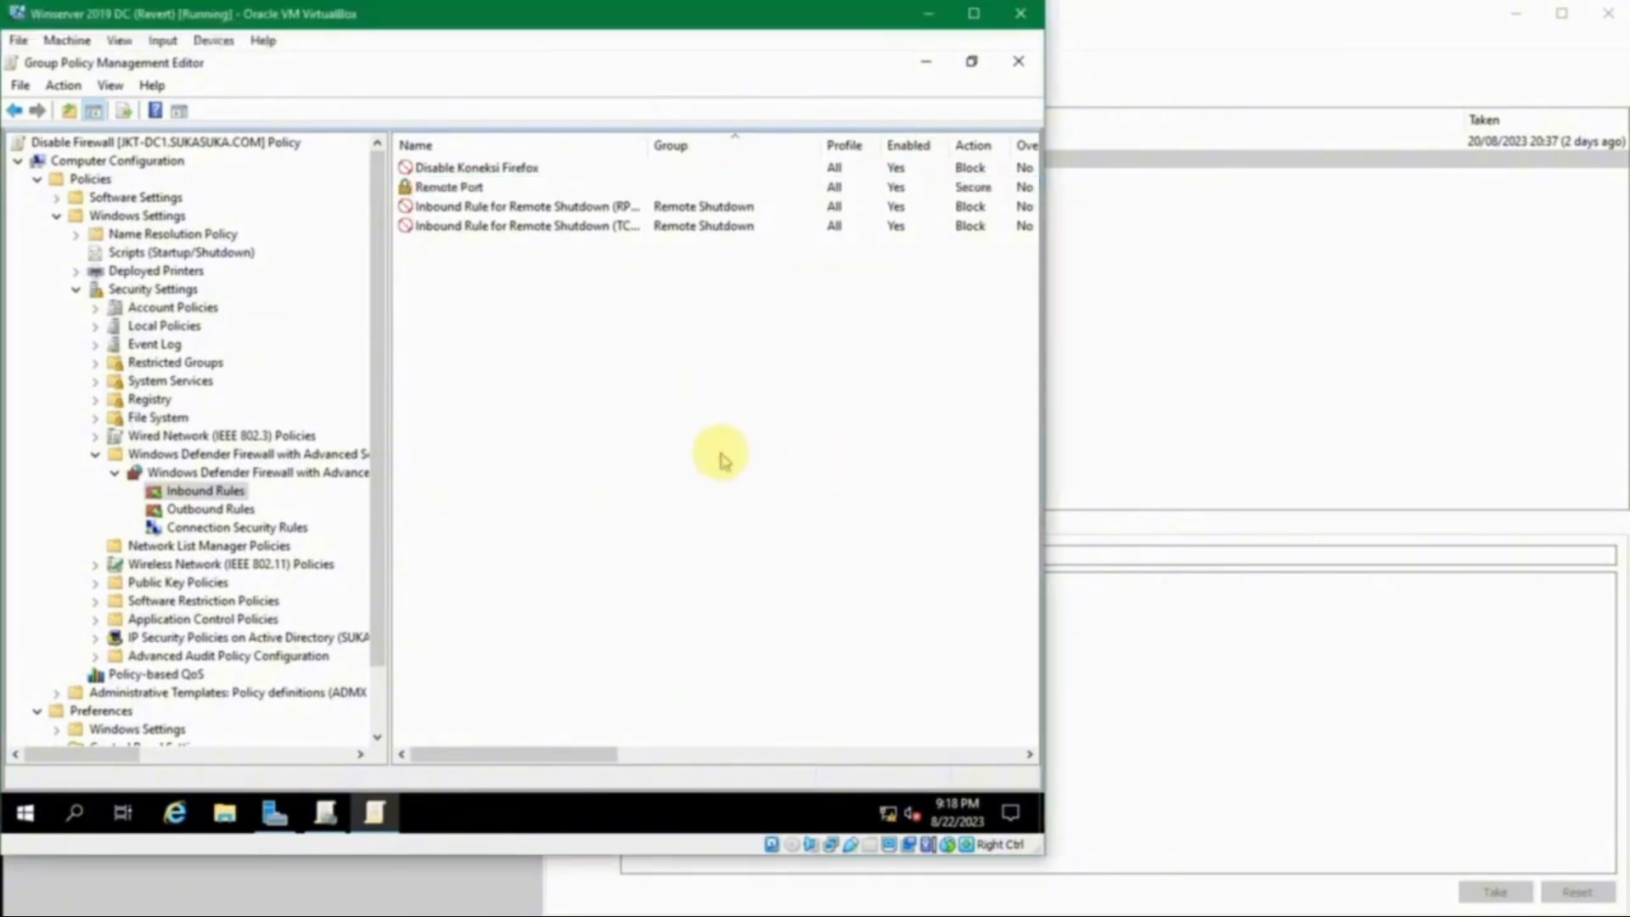